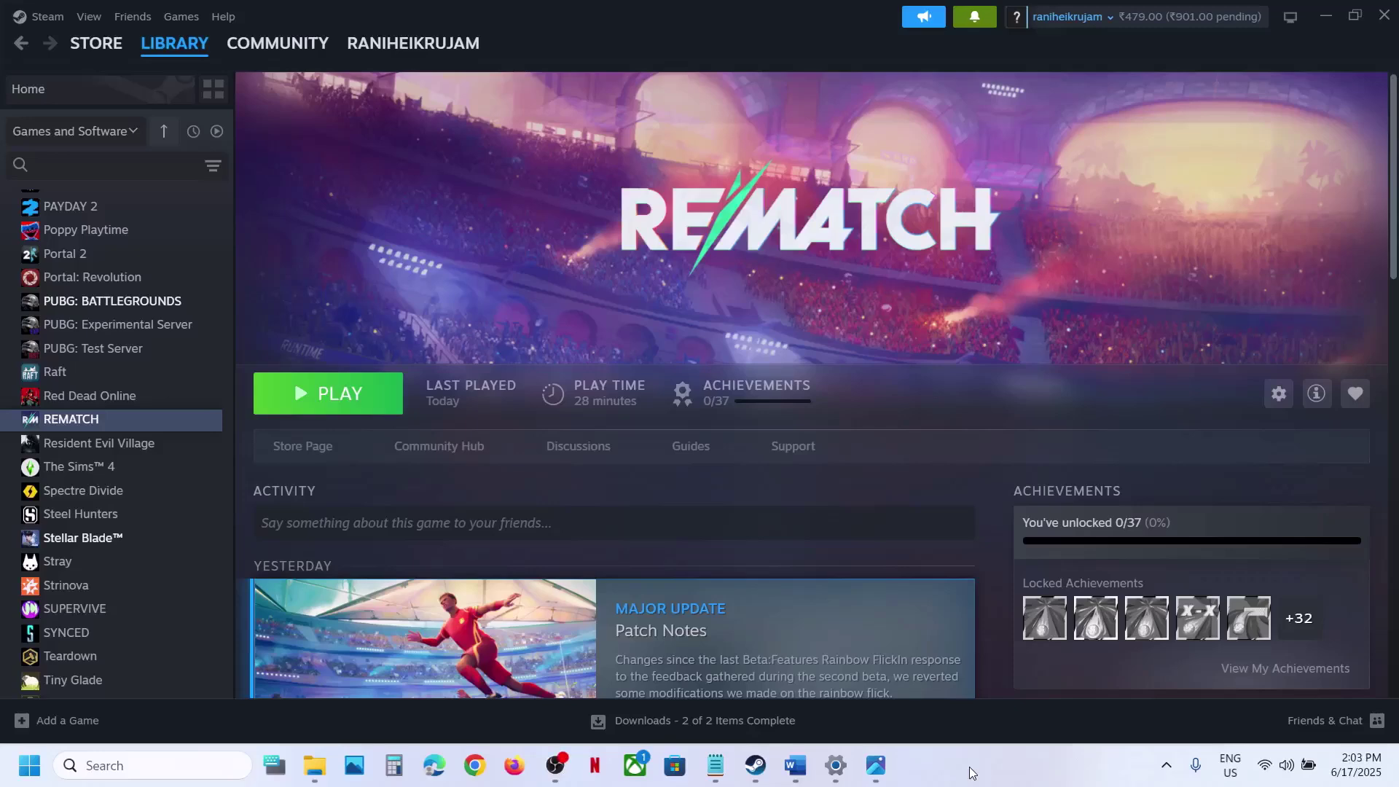
# Open Screenshot (66).png in Photos and zoom to 214% on the UE-Runtime crash message
pyautogui.moveTo(882, 773)
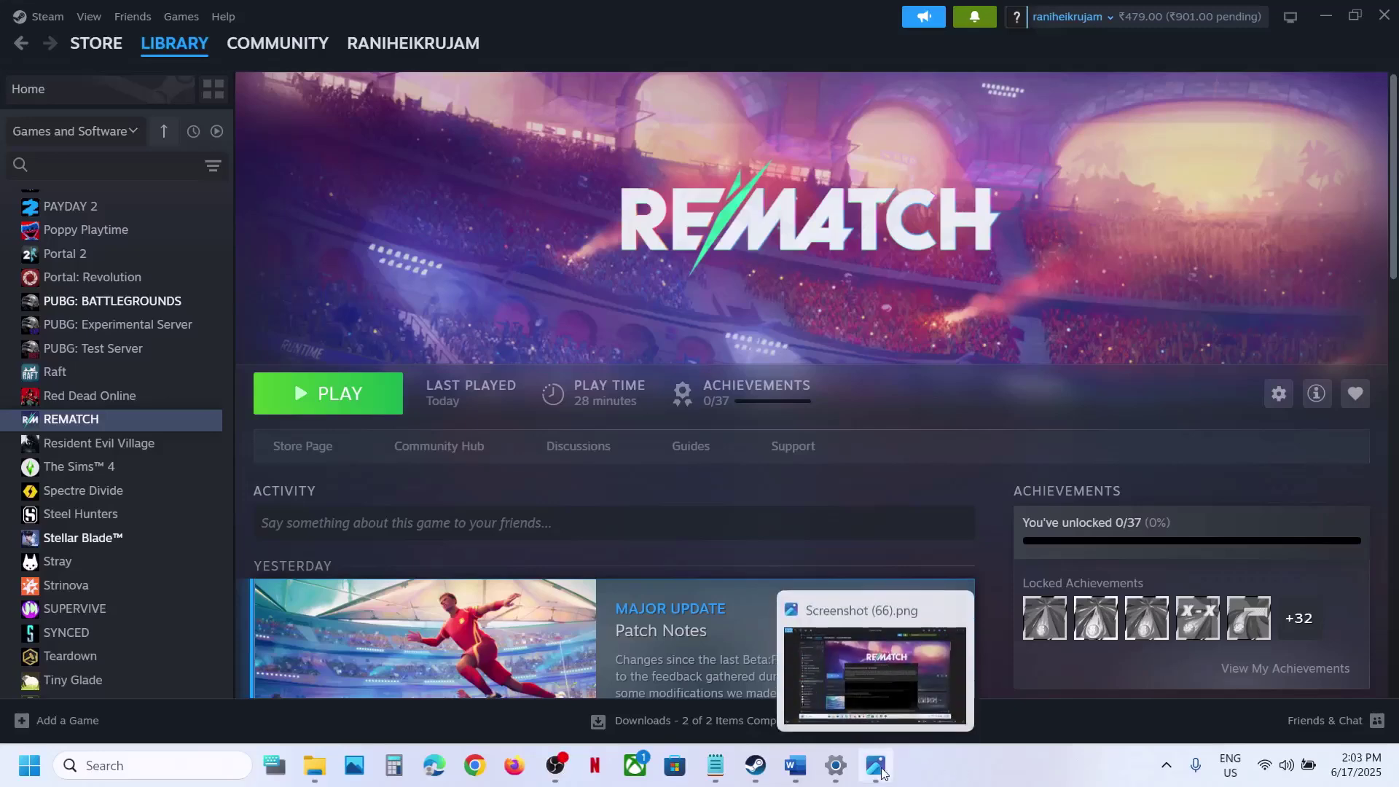
pyautogui.click(875, 647)
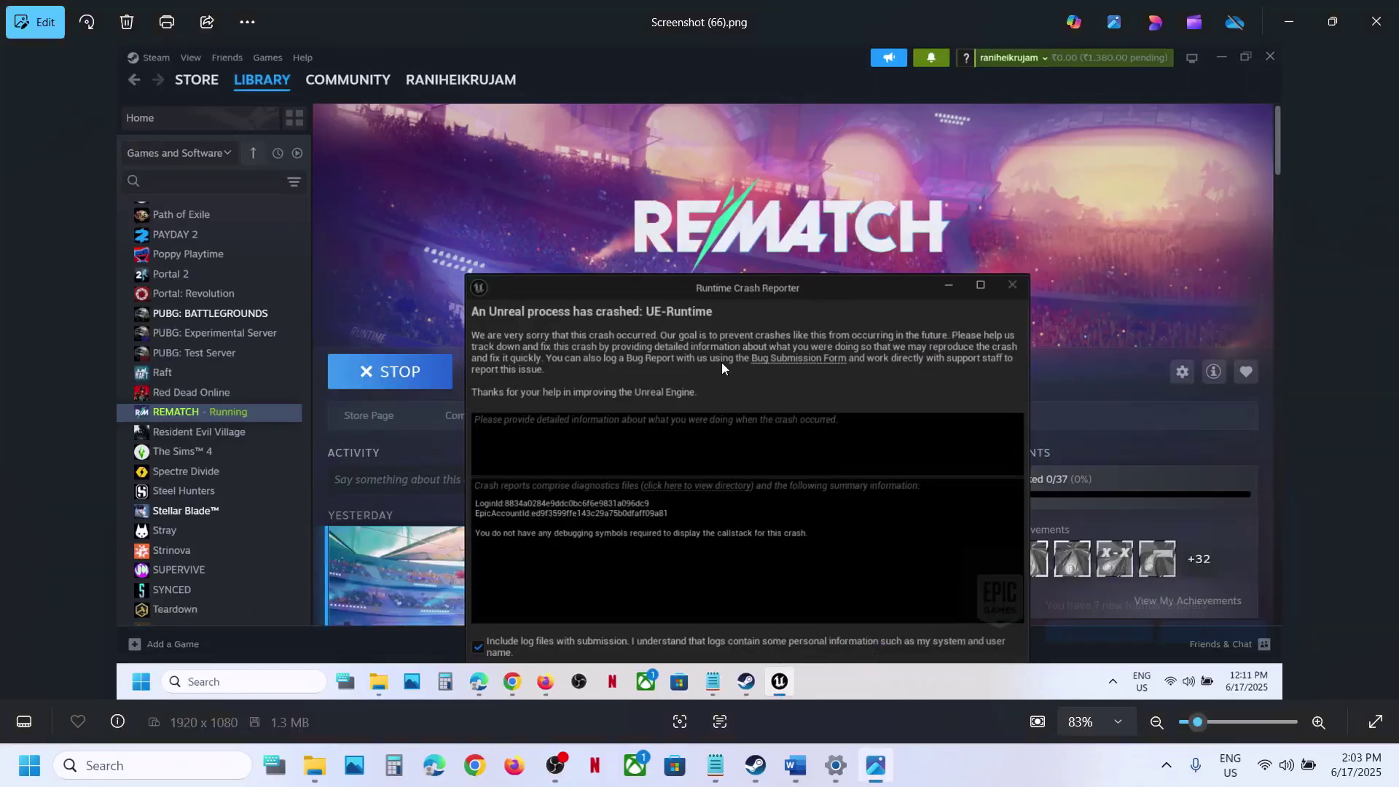
pyautogui.scroll(5, 721, 361)
pyautogui.moveTo(537, 340); pyautogui.dragTo(650, 502)
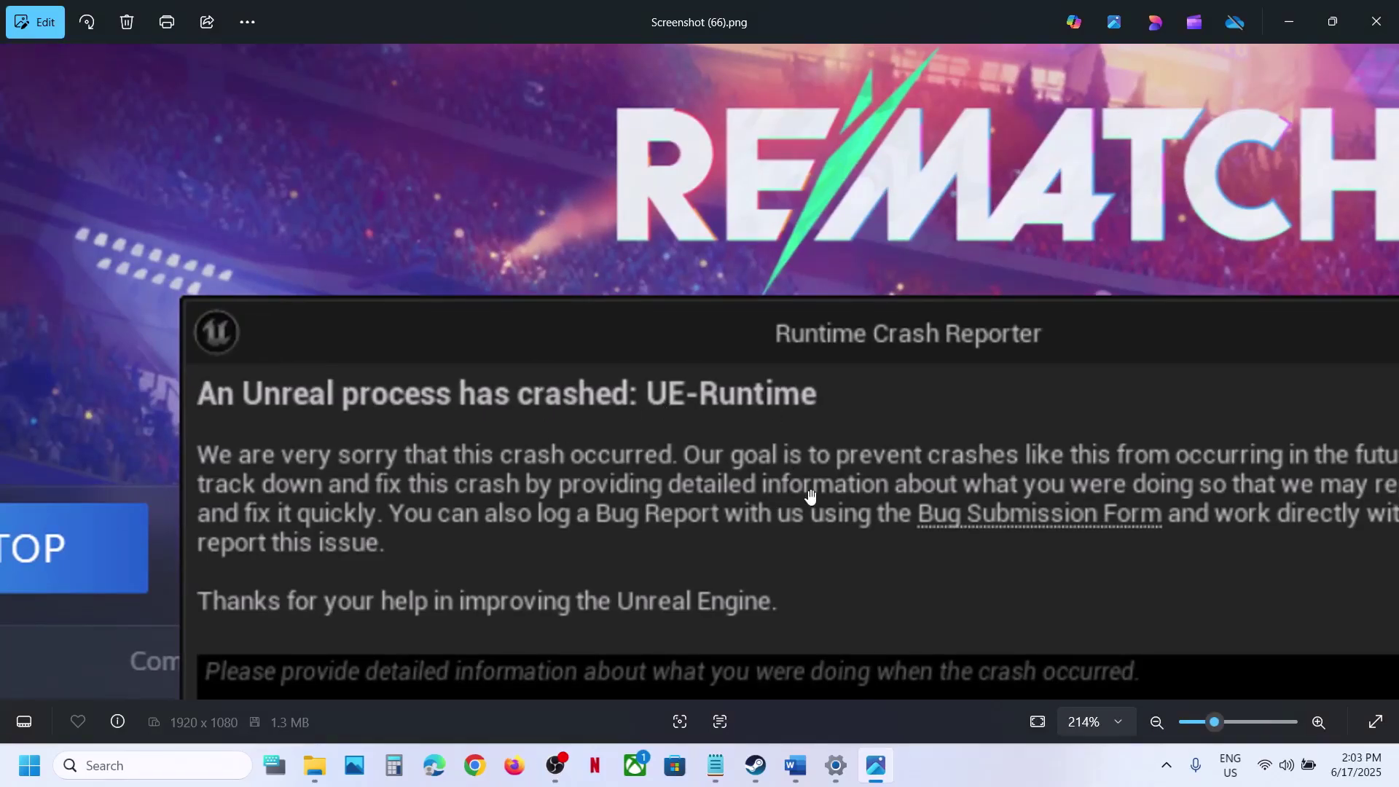
pyautogui.click(756, 766)
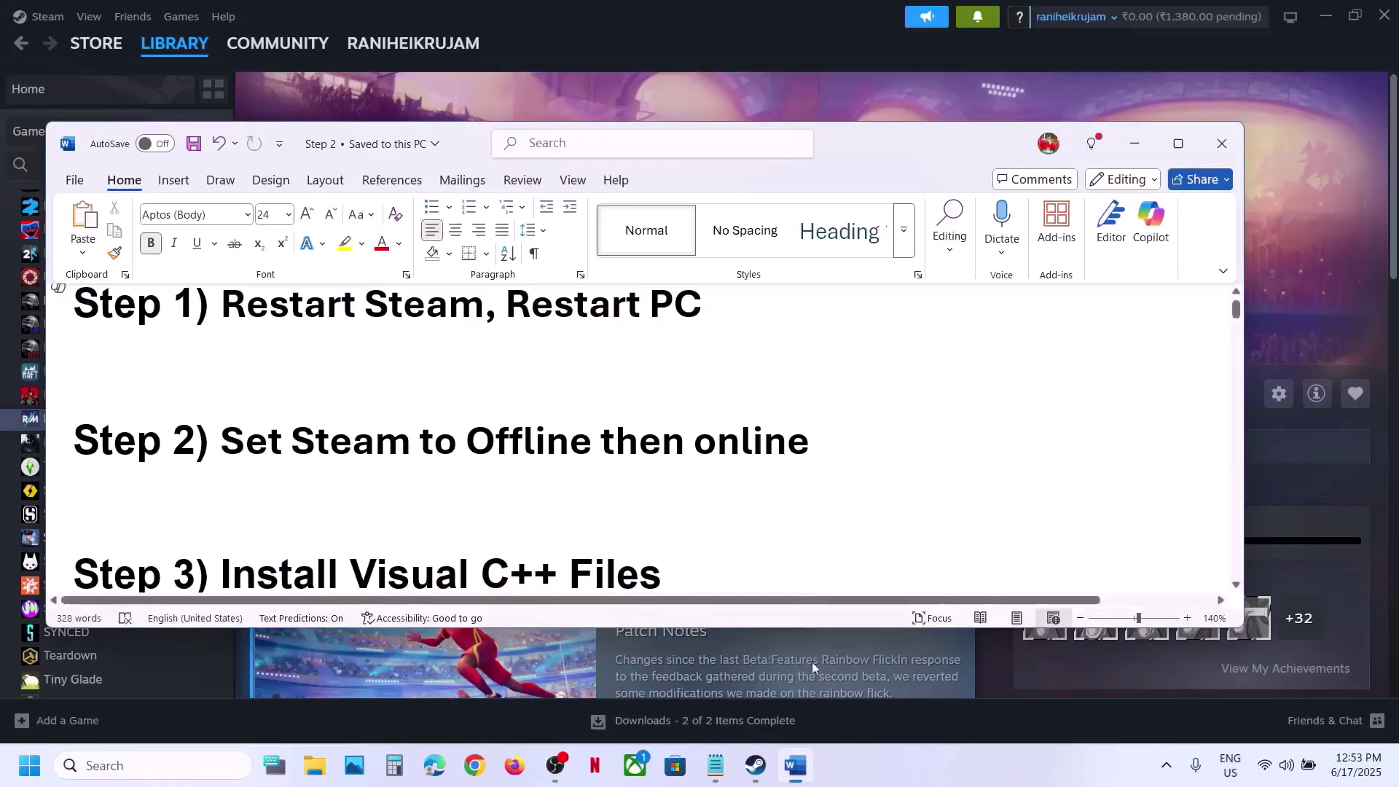
pyautogui.click(645, 83)
pyautogui.click(45, 17)
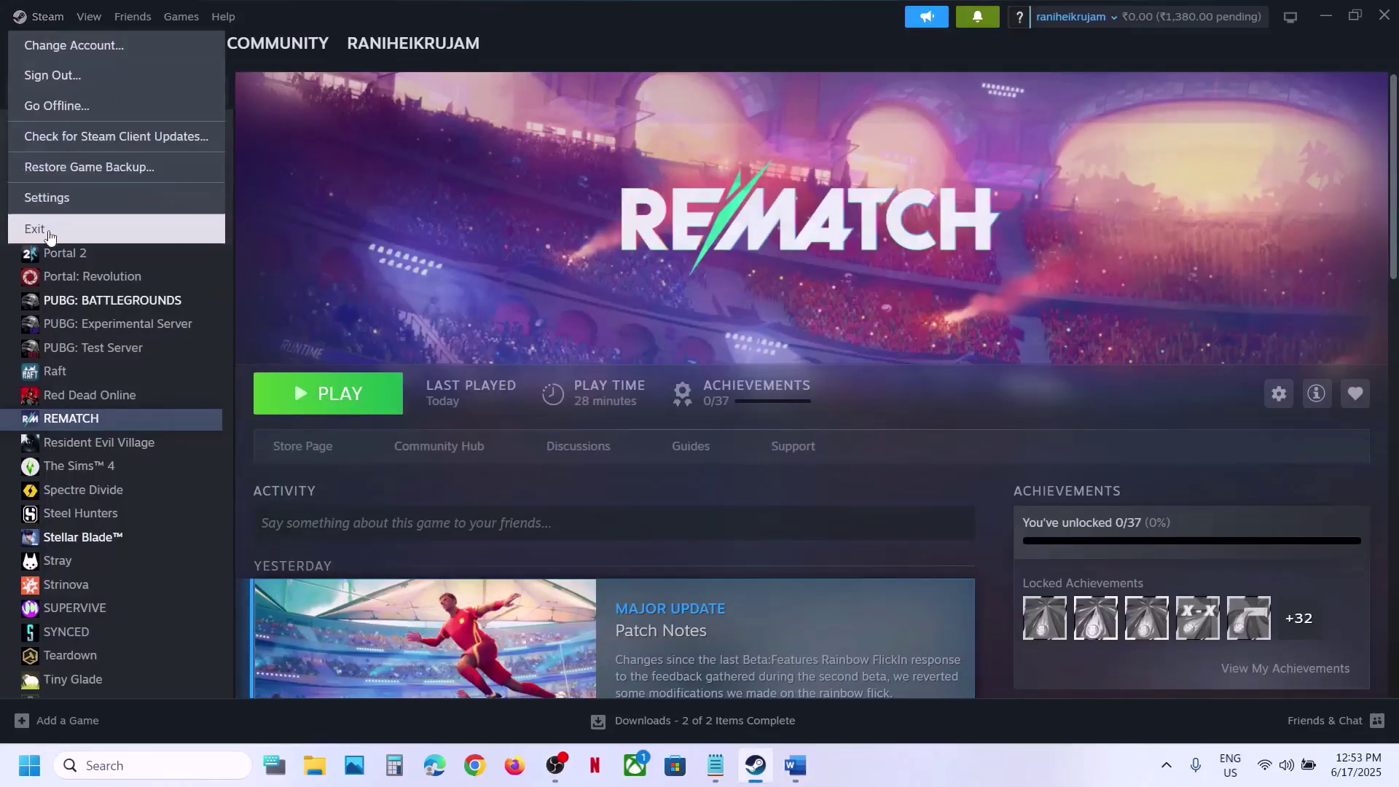
pyautogui.click(593, 307)
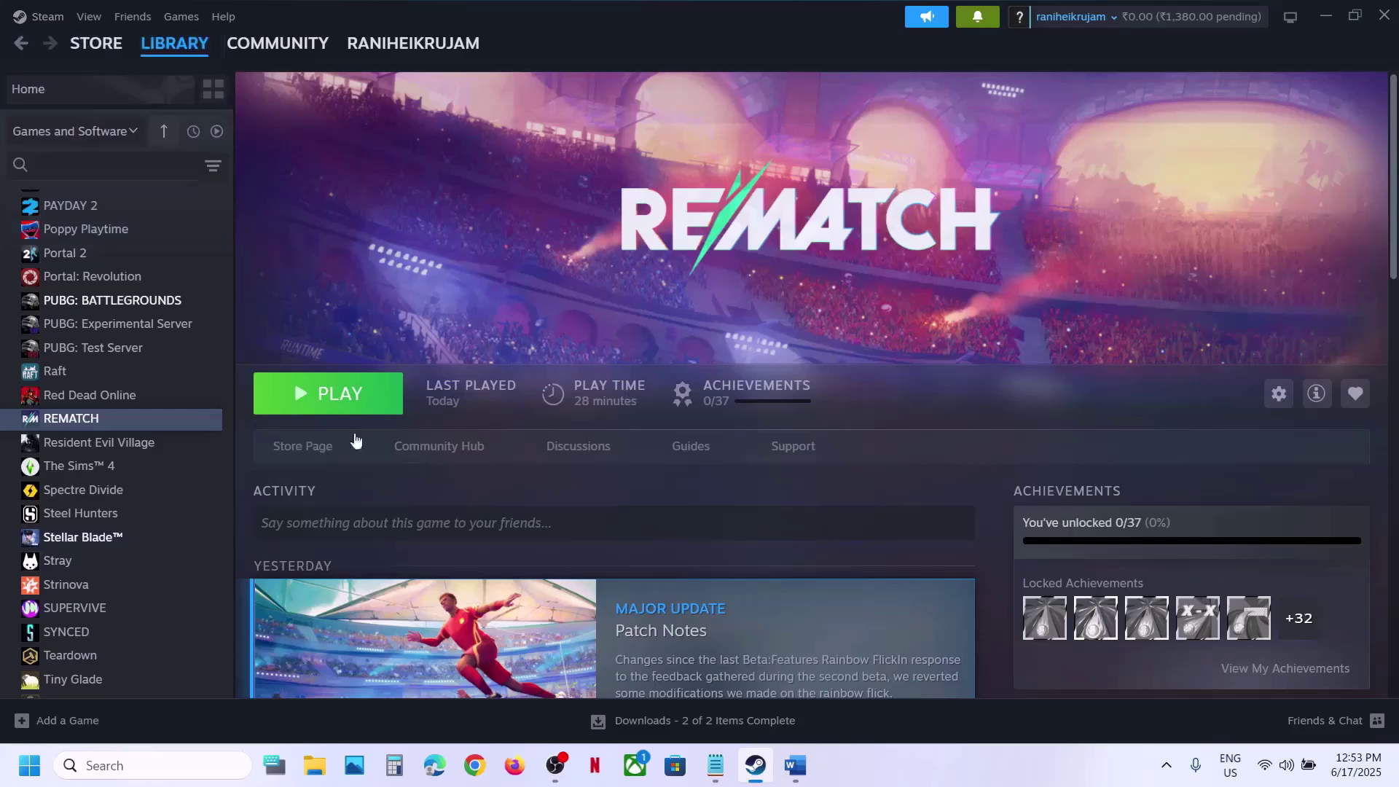
pyautogui.press('super')
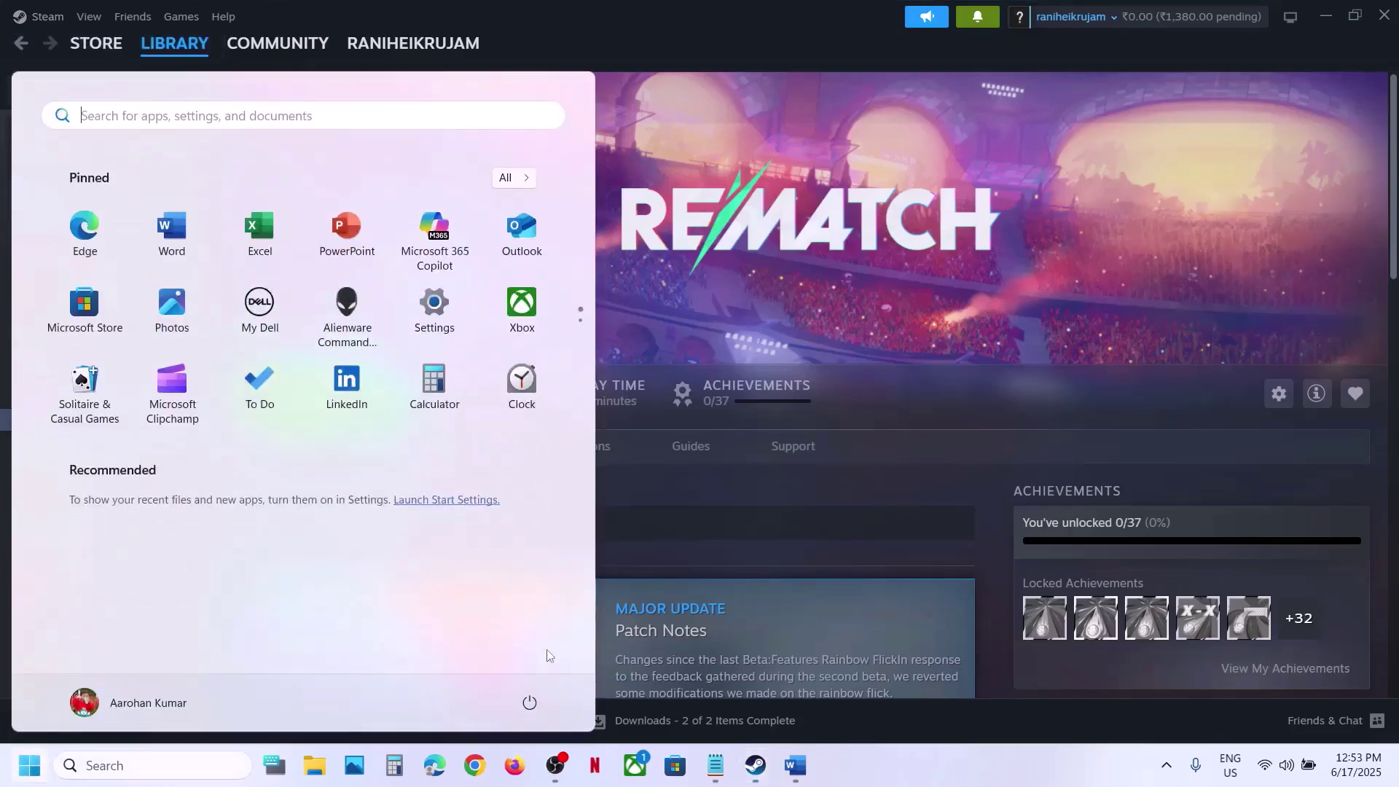
pyautogui.click(530, 703)
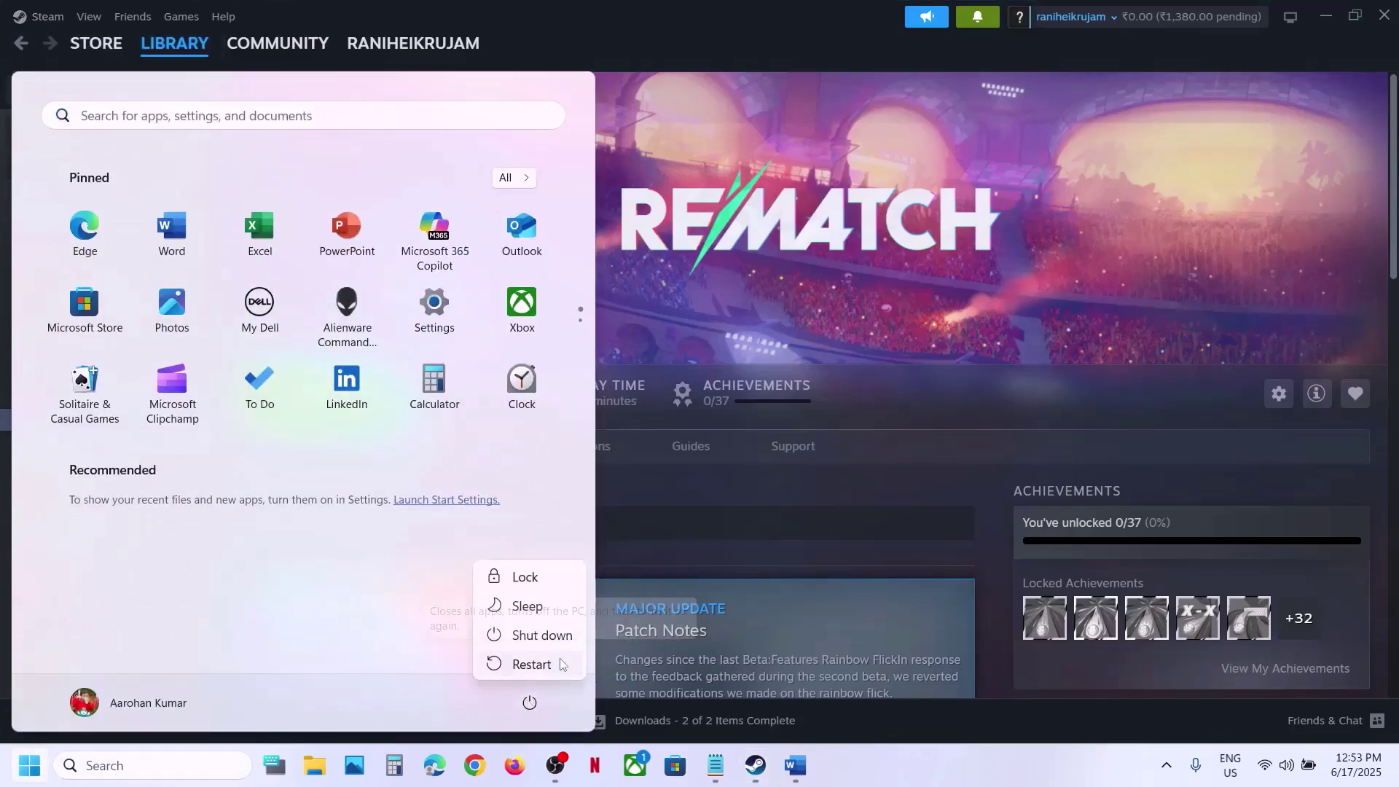
pyautogui.click(936, 264)
pyautogui.click(785, 282)
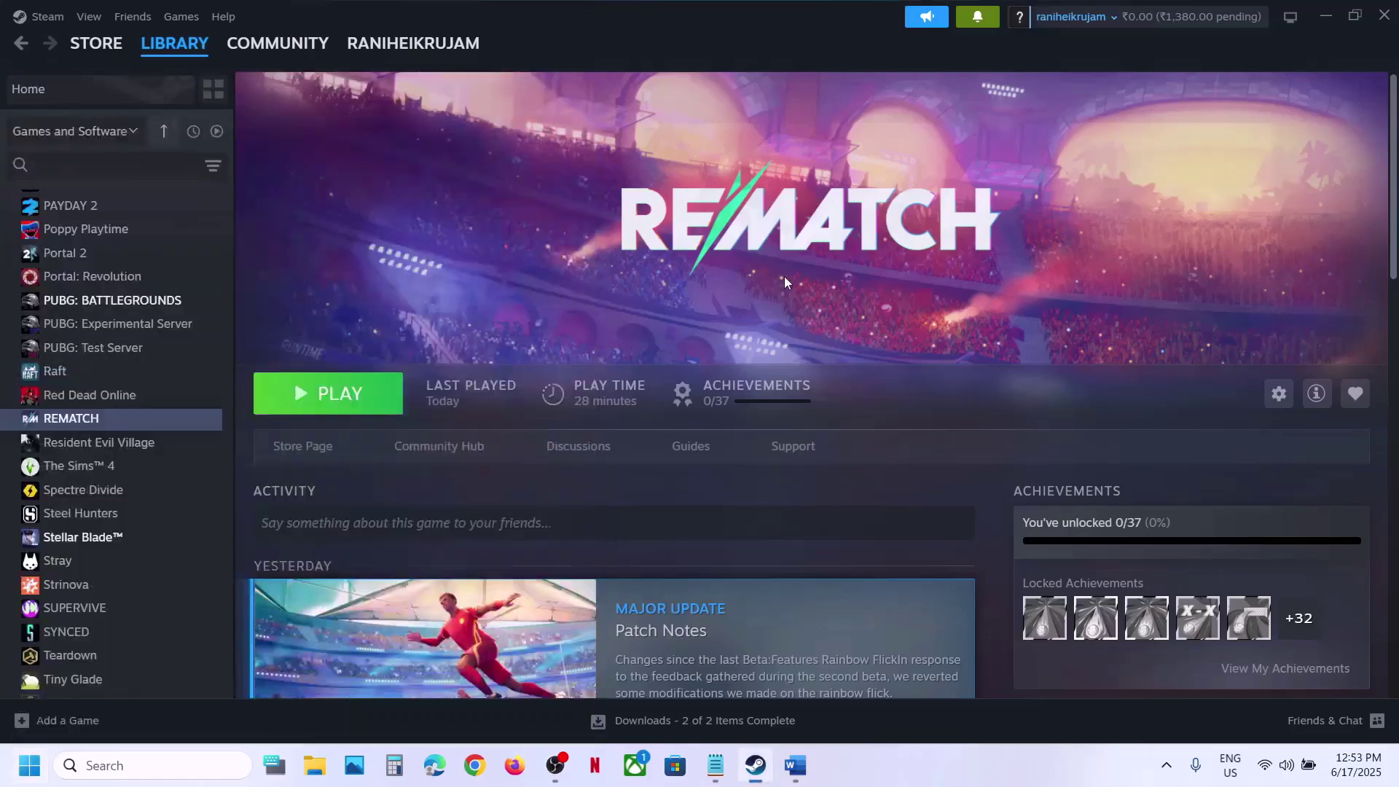
pyautogui.click(796, 766)
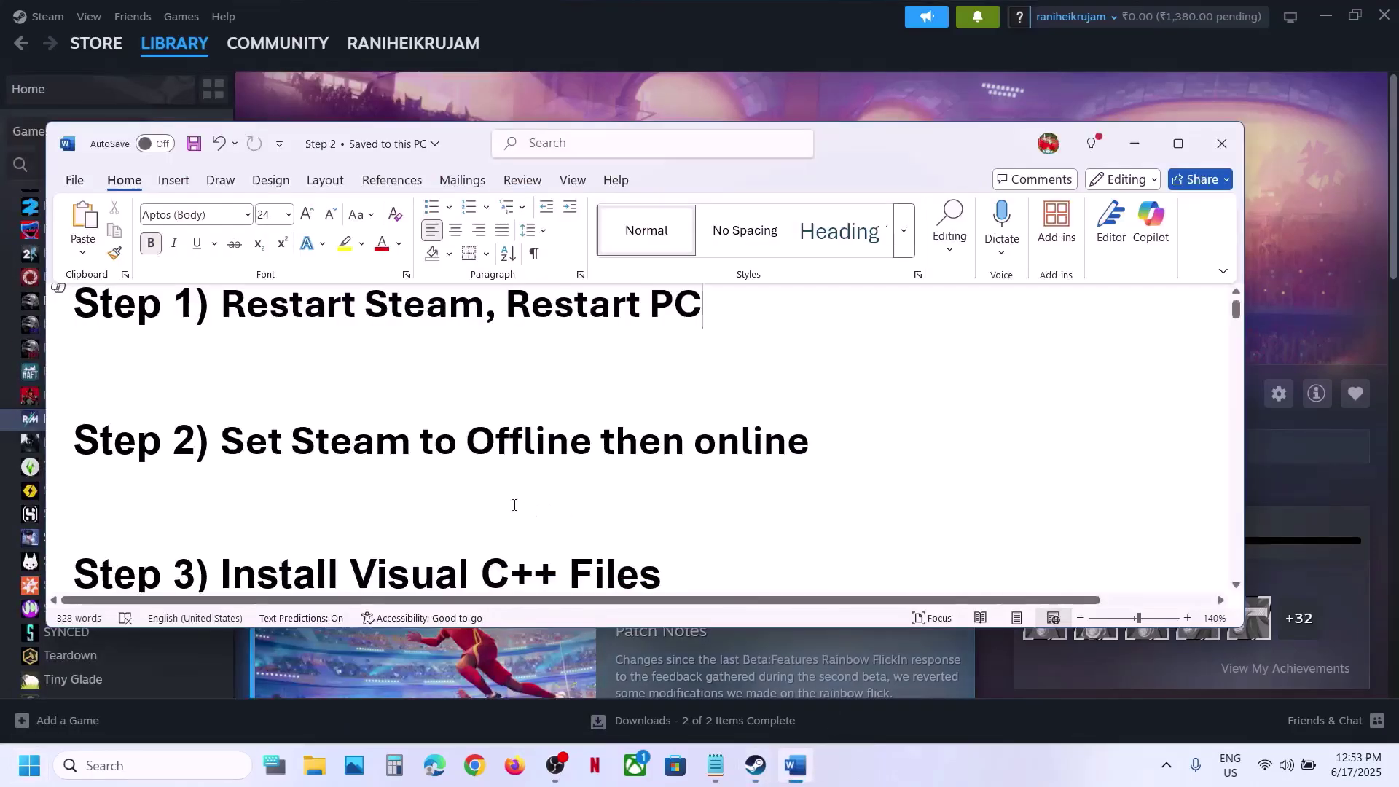
# Following Step 2 of the notes, switch Steam into Offline Mode
pyautogui.moveTo(248, 447); pyautogui.dragTo(689, 446)
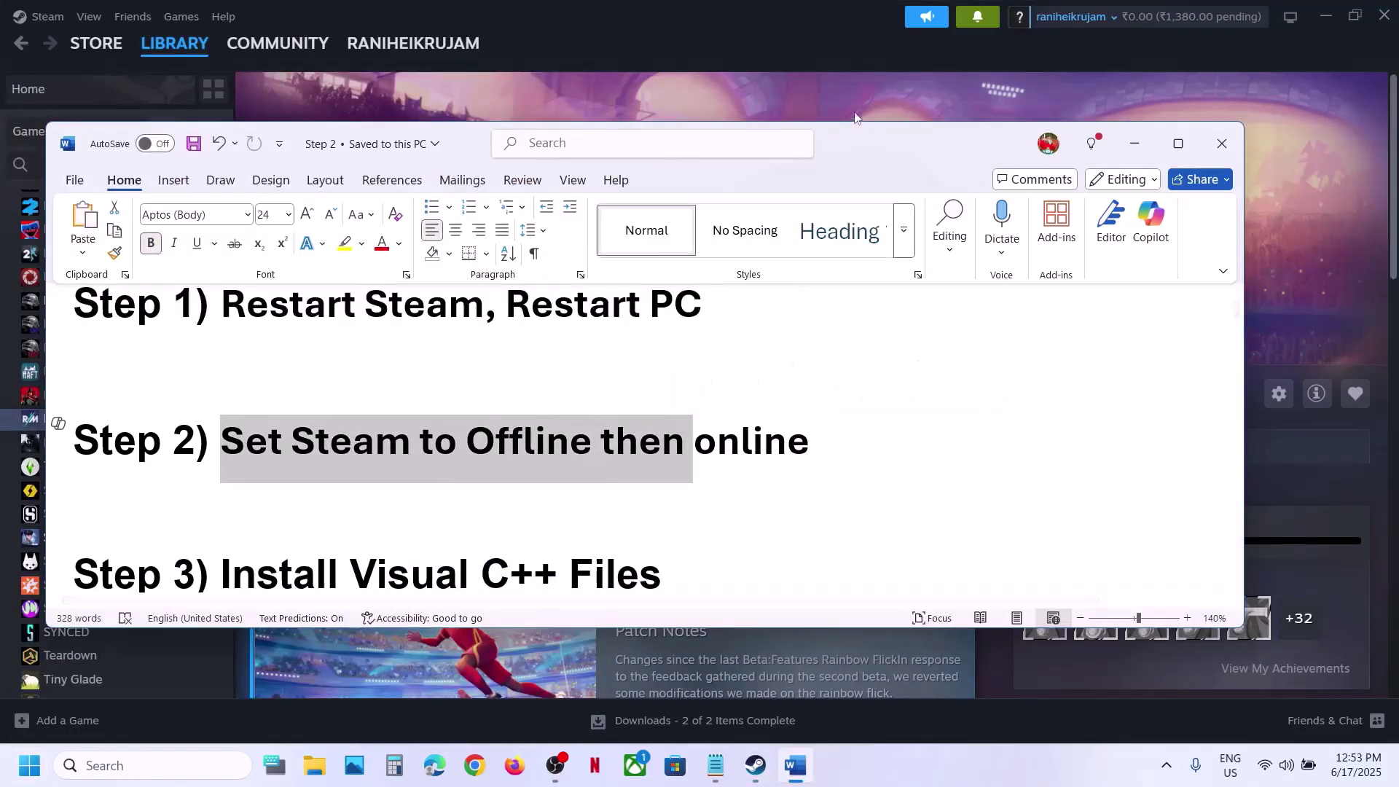
pyautogui.click(811, 99)
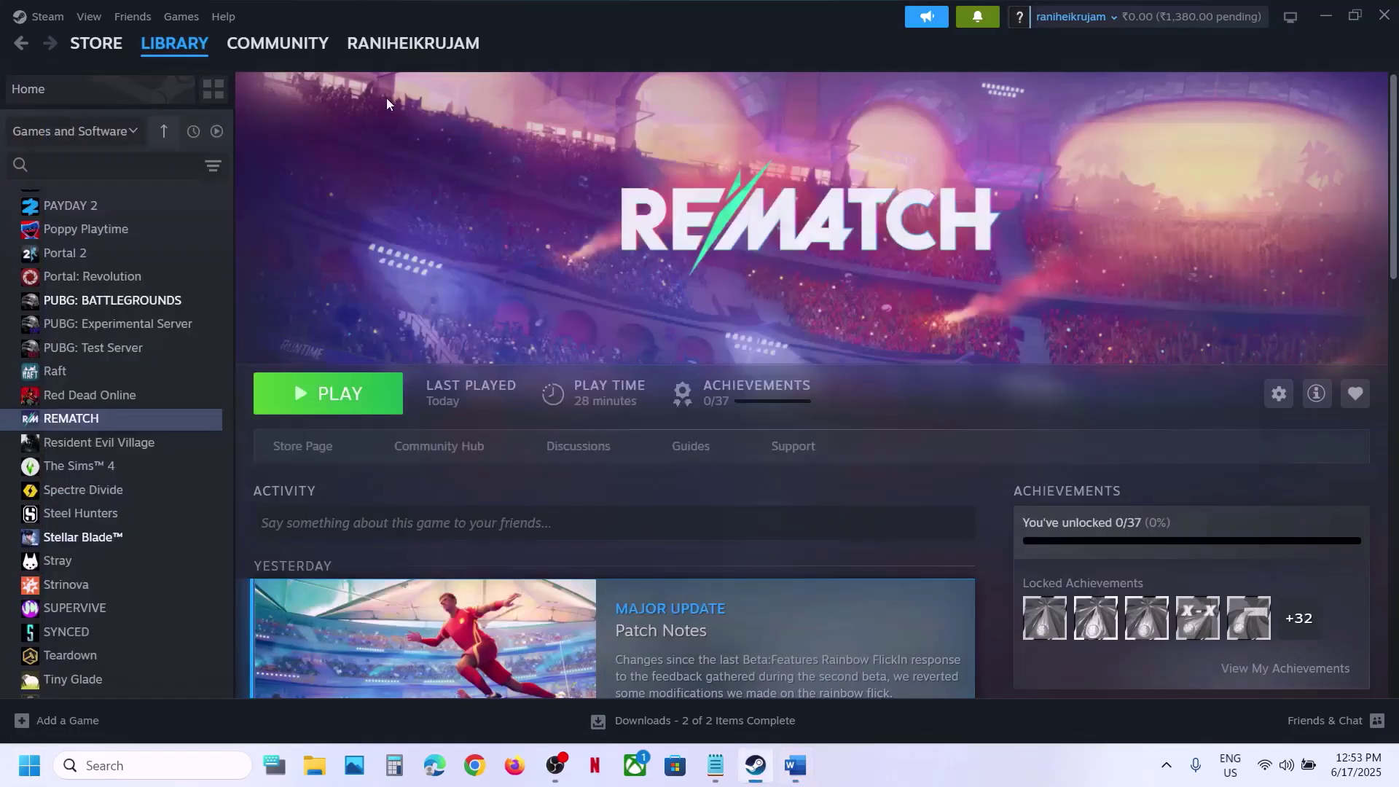
pyautogui.click(48, 17)
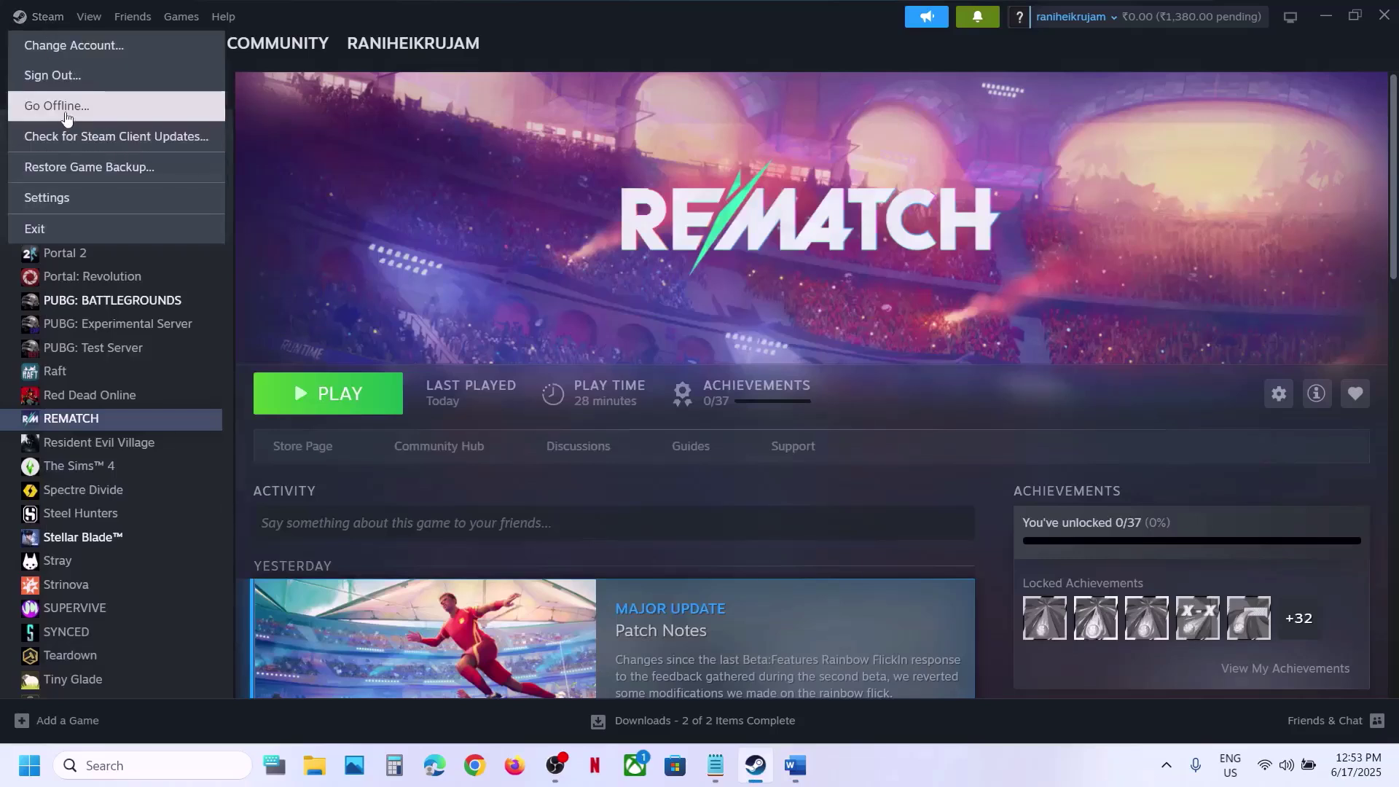
pyautogui.click(65, 113)
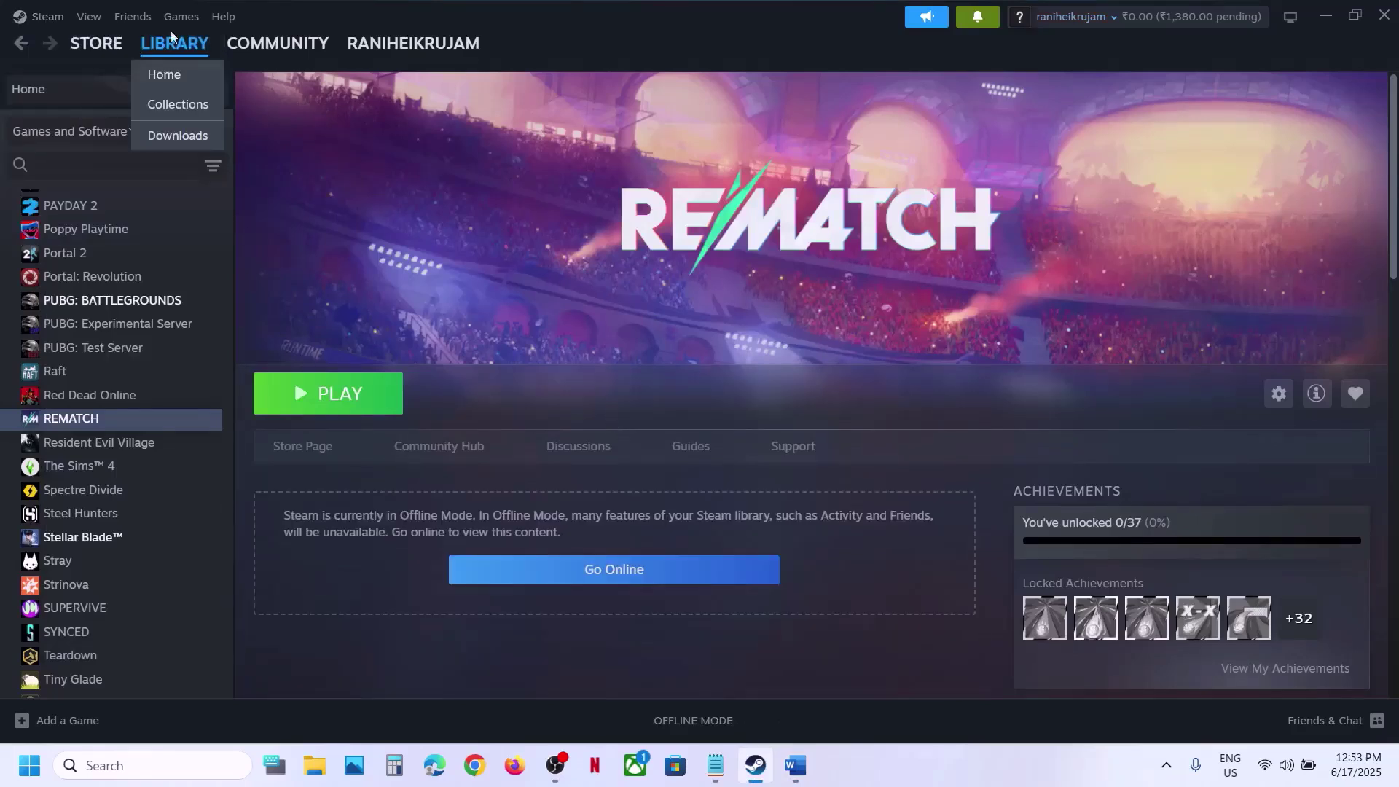
# Bring Steam back online and return to the REMATCH library page
pyautogui.click(44, 16)
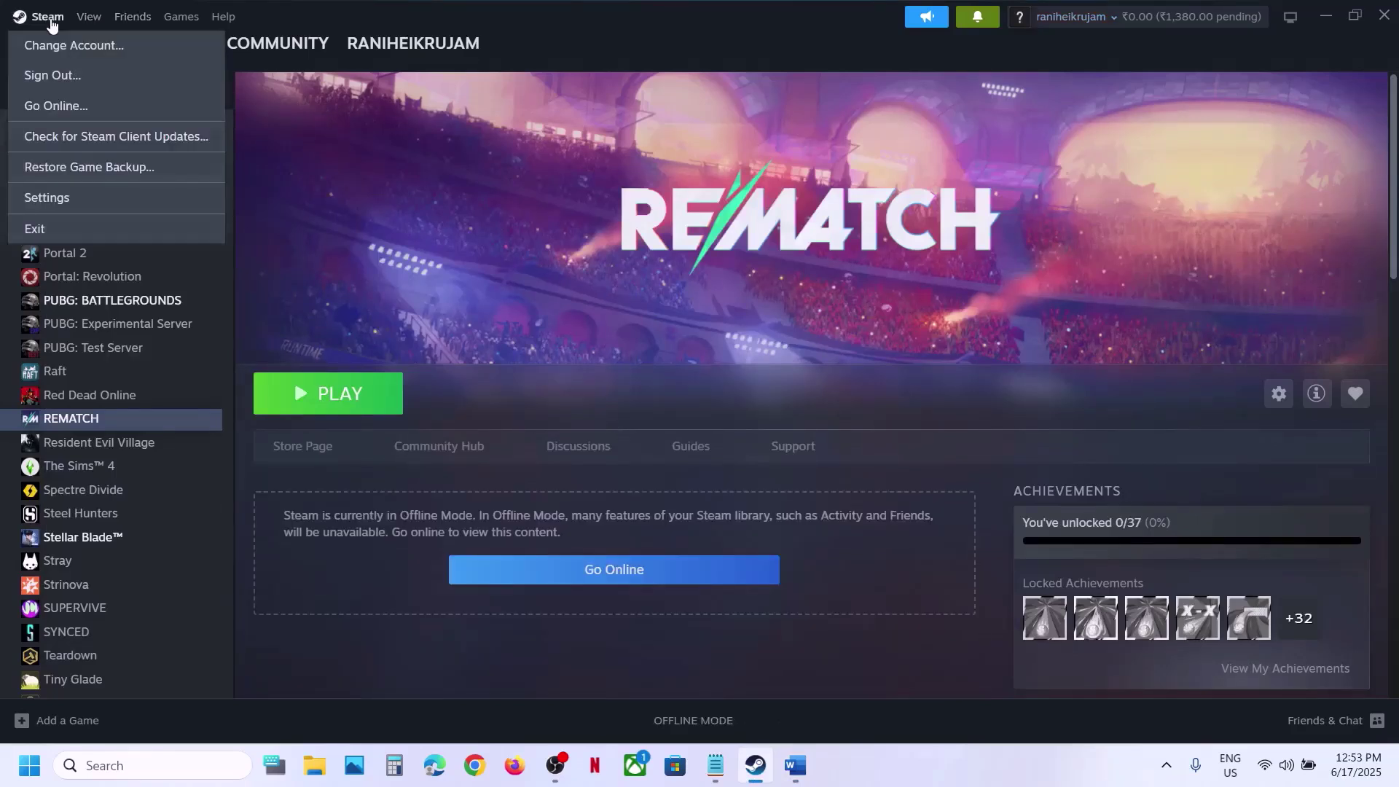
pyautogui.click(85, 109)
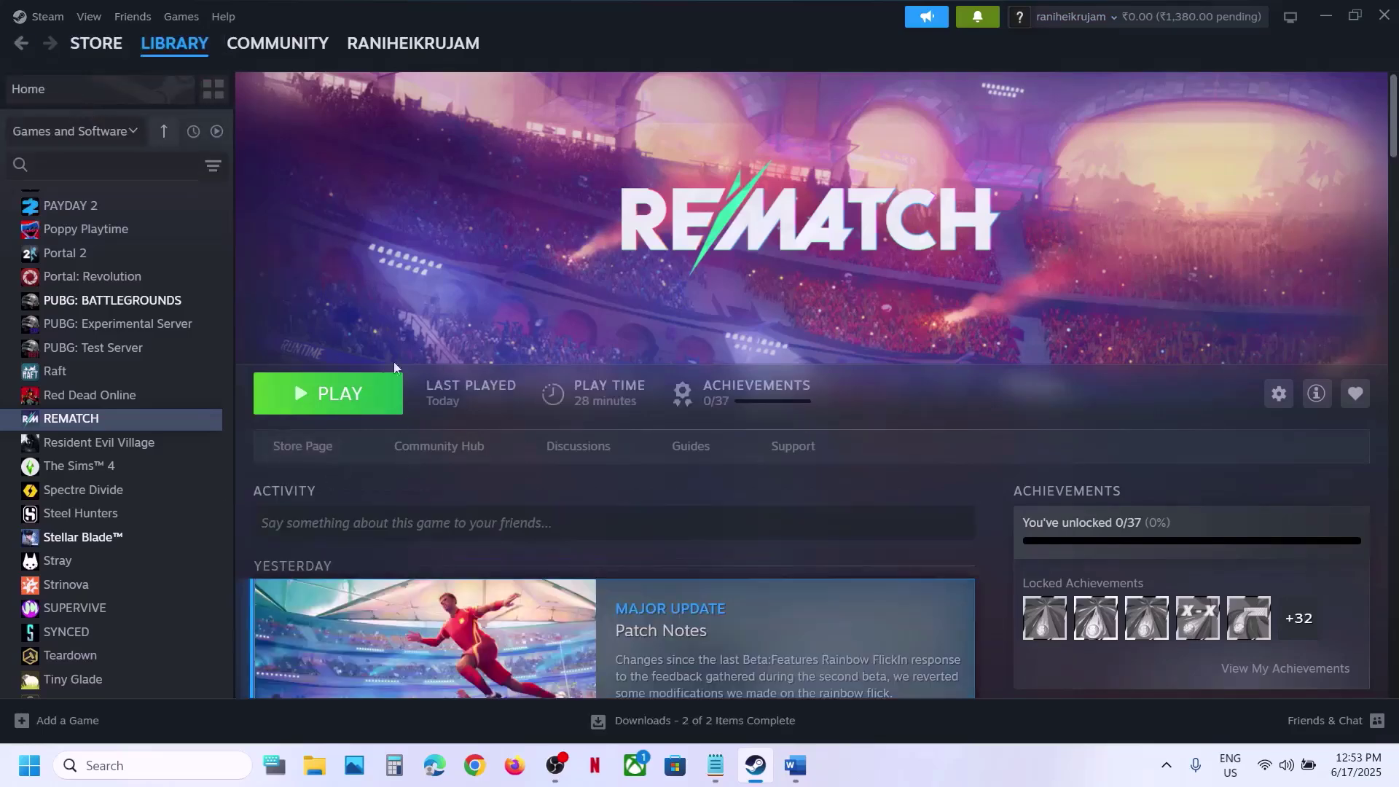
pyautogui.click(795, 765)
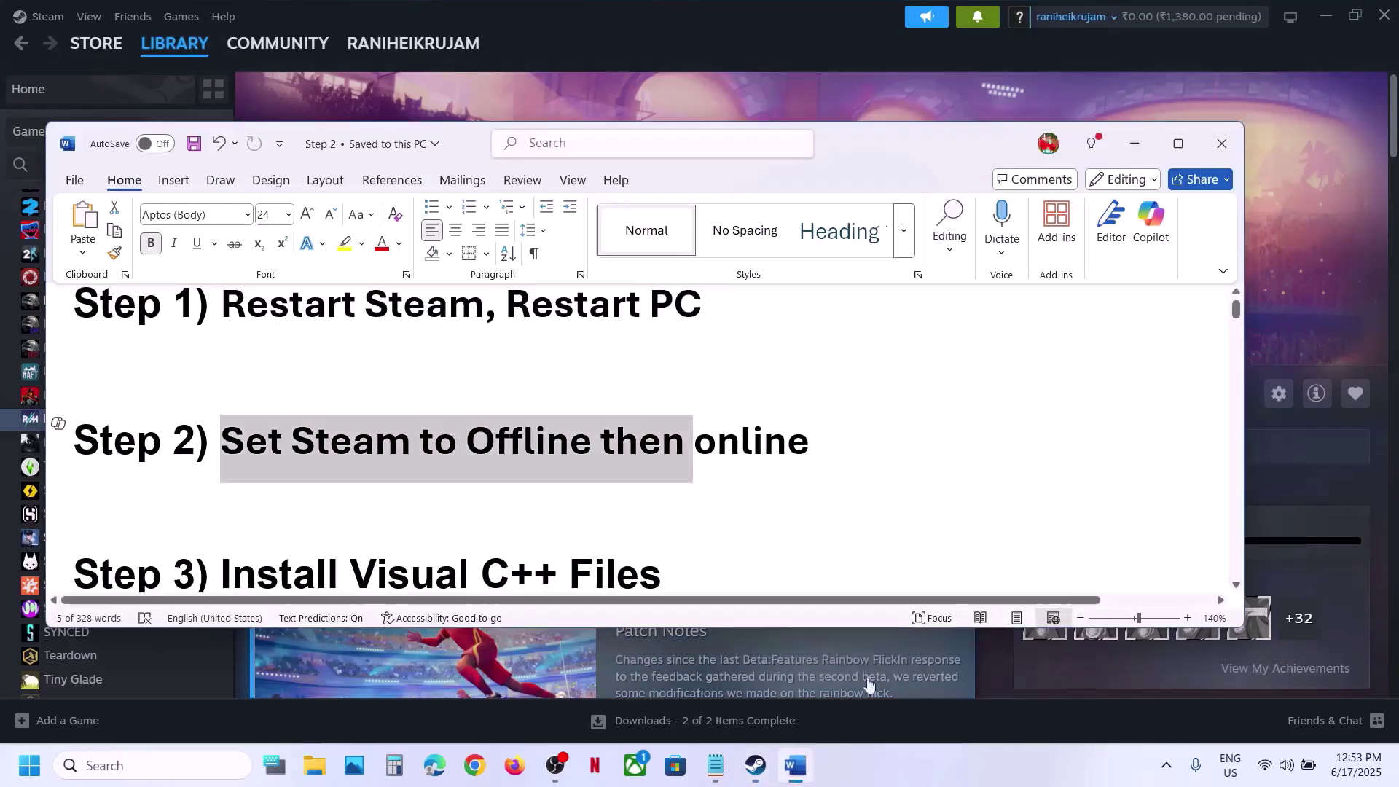
pyautogui.click(1254, 394)
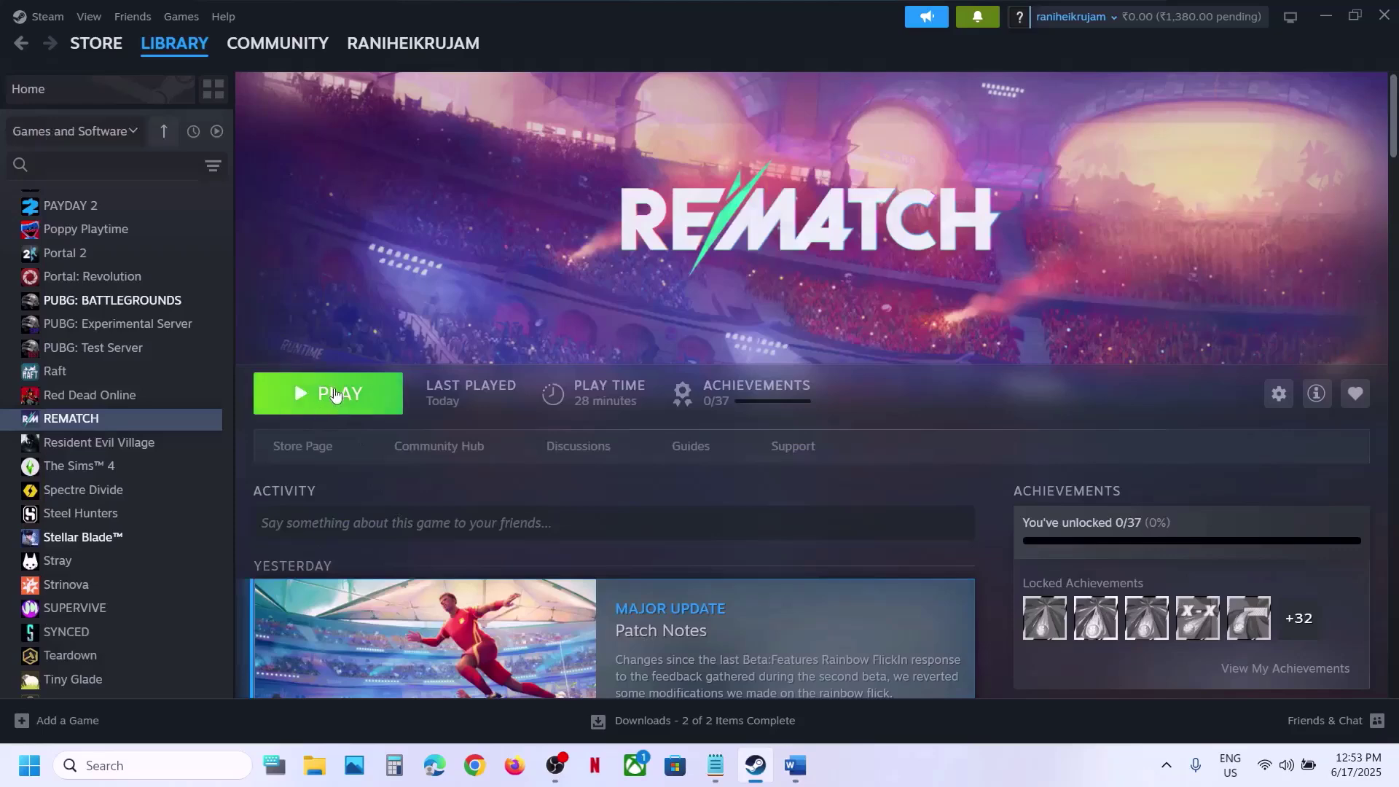
# Copy the Visual C++ download link from the Word notes and load it in a new Chrome tab
pyautogui.click(796, 766)
pyautogui.scroll(-1, 474, 553)
pyautogui.scroll(-2, 473, 552)
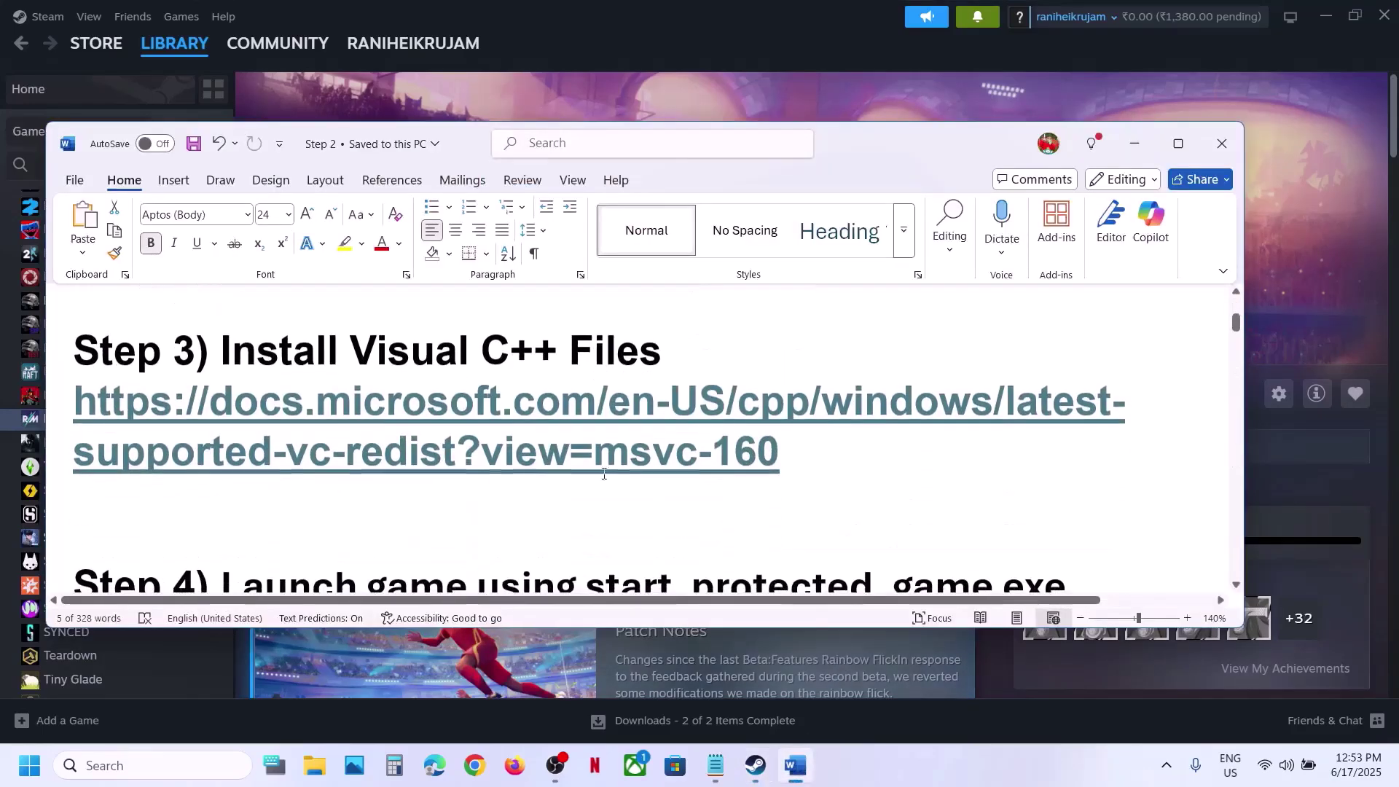
pyautogui.moveTo(796, 461); pyautogui.dragTo(73, 399)
pyautogui.hotkey('ctrl', 'c')
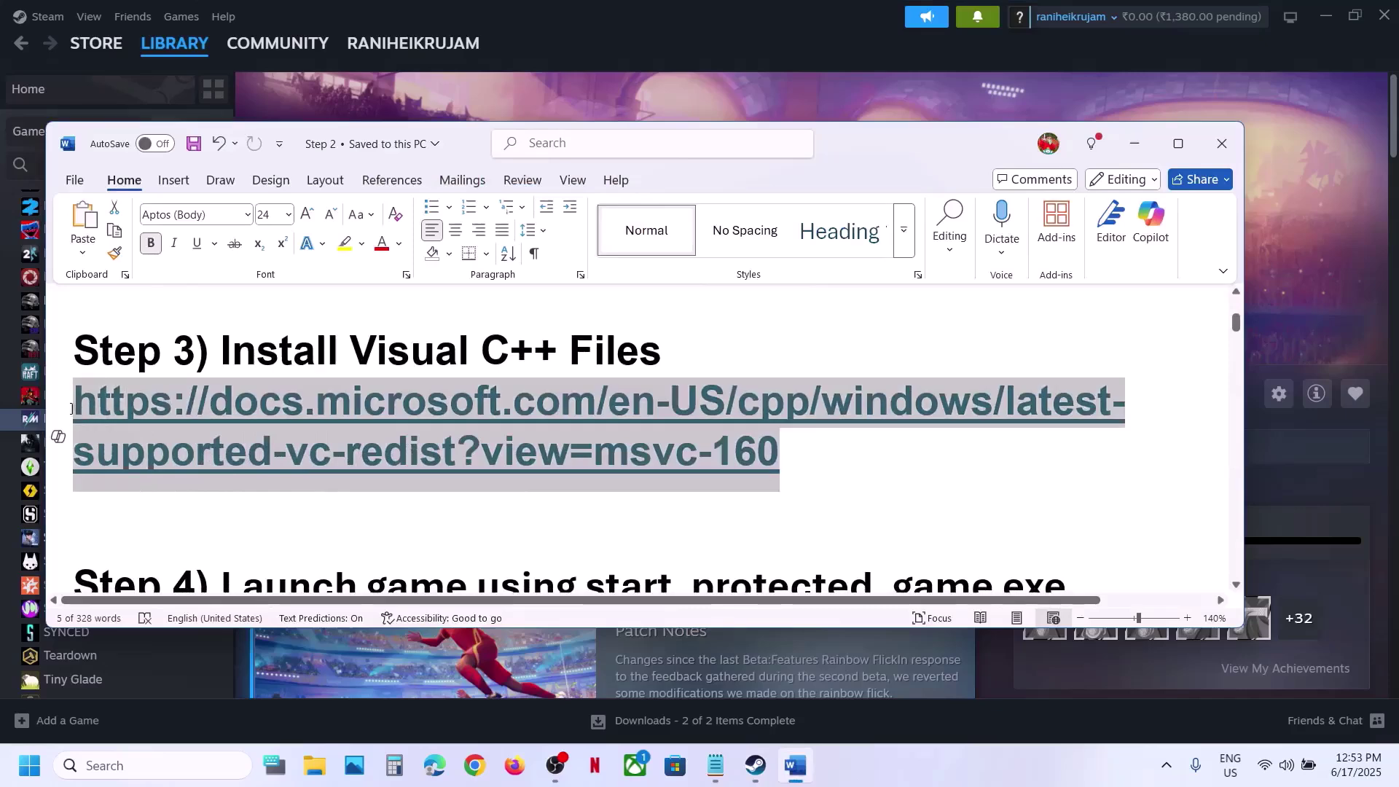
pyautogui.click(656, 50)
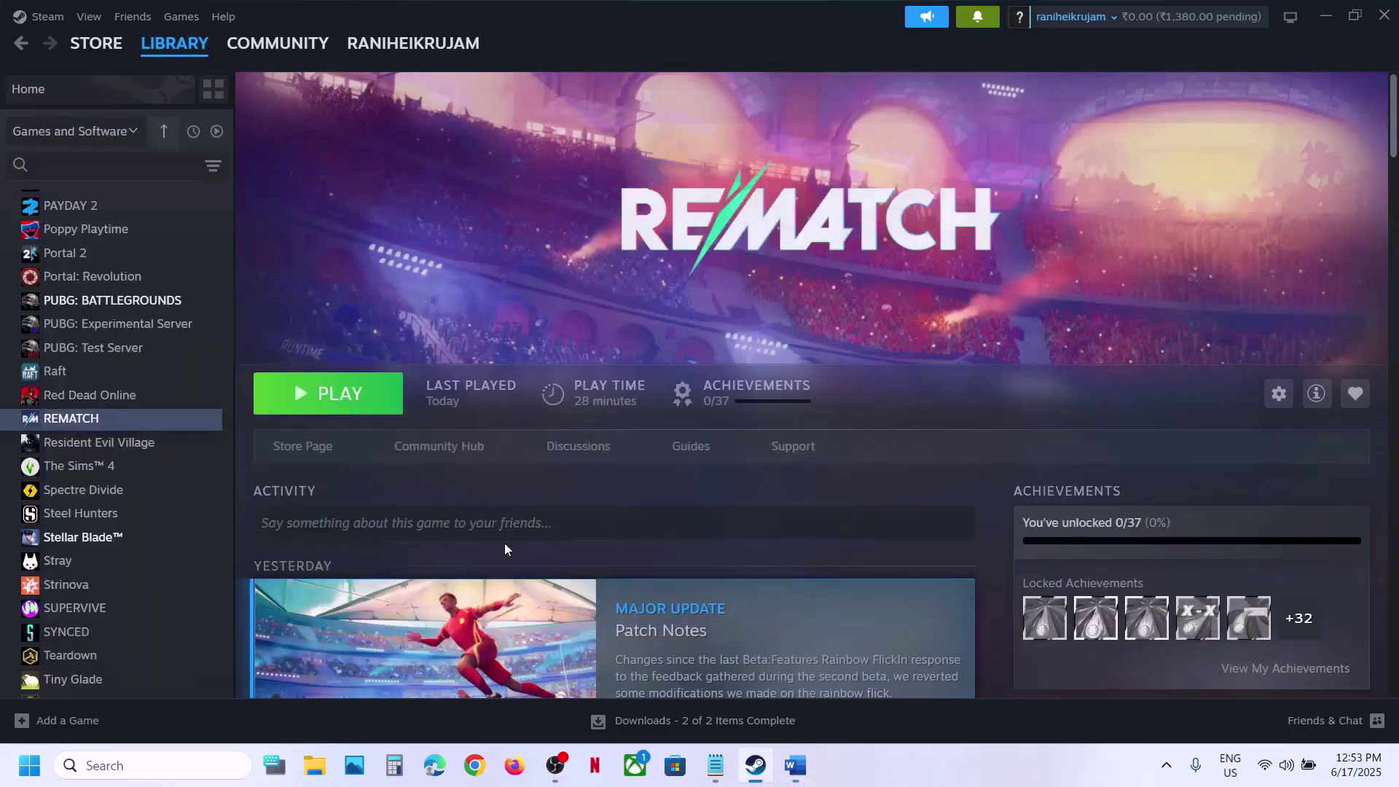
pyautogui.click(476, 766)
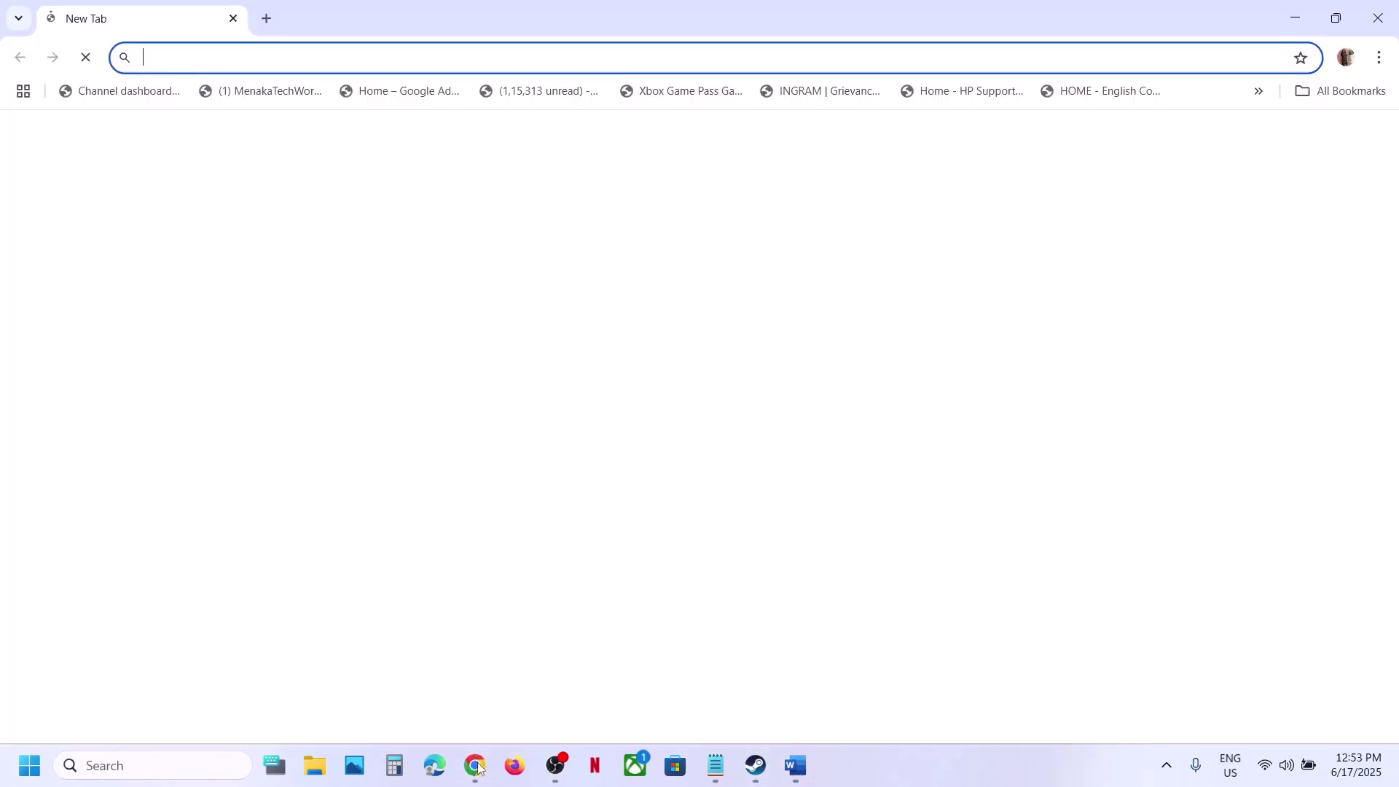
pyautogui.press('super')
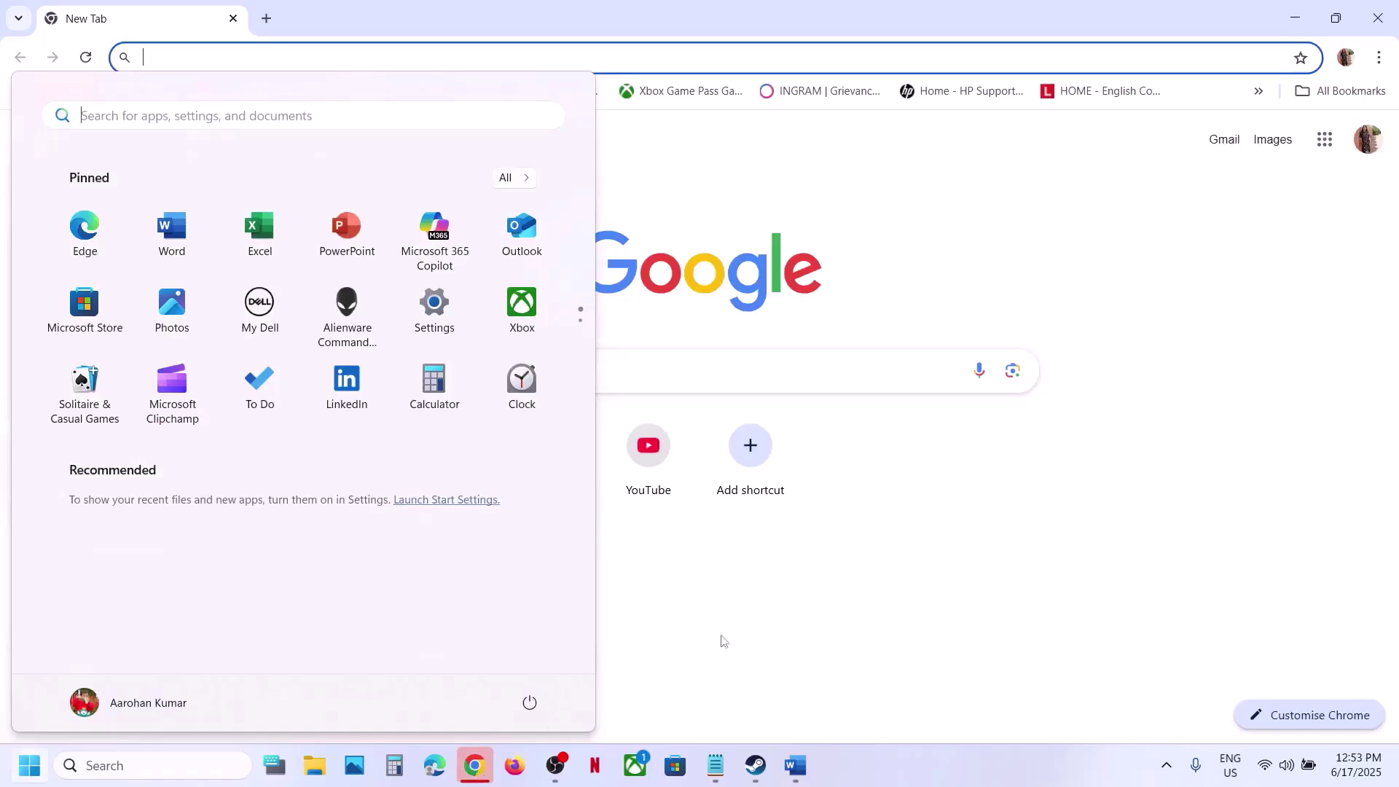
pyautogui.click(964, 562)
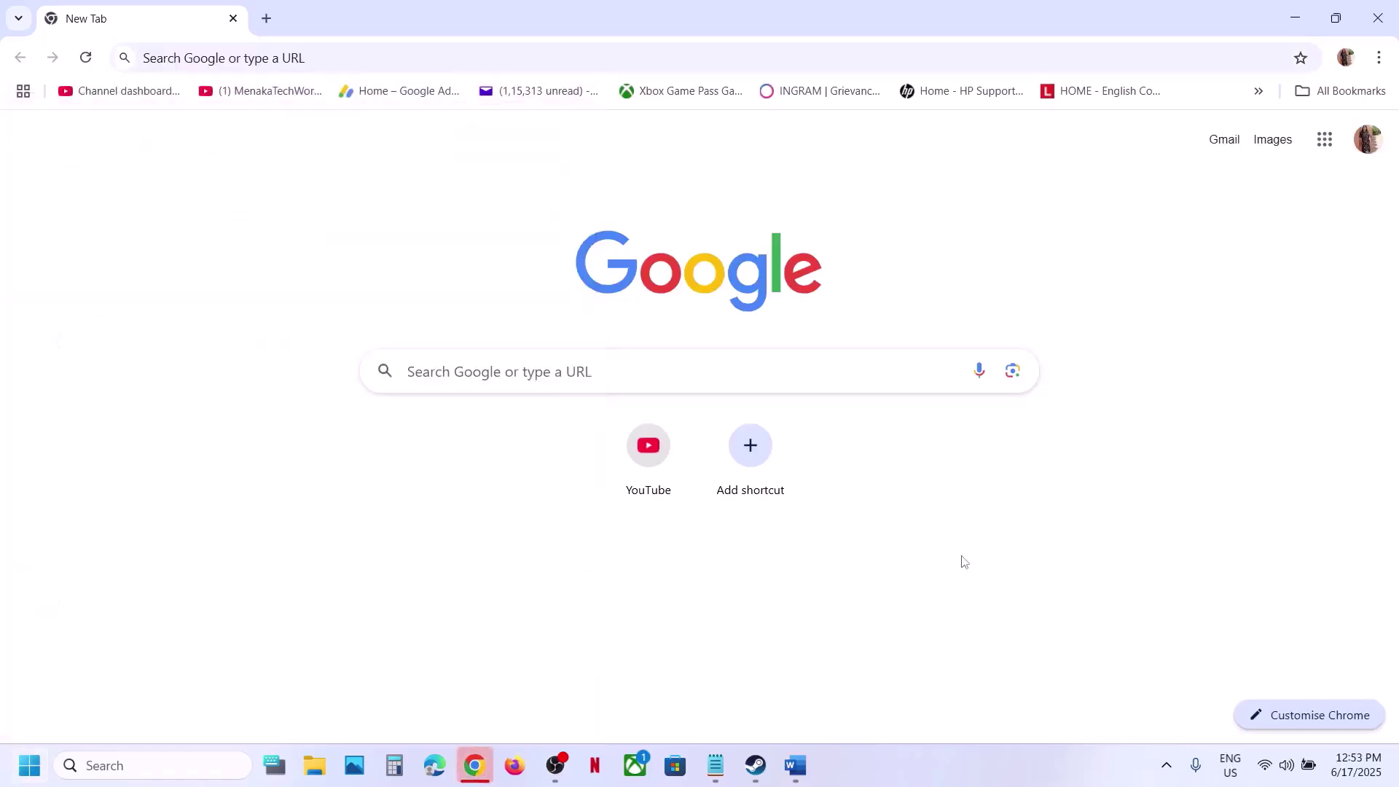
pyautogui.click(274, 18)
pyautogui.hotkey('ctrl', 'v')
pyautogui.press('Return')
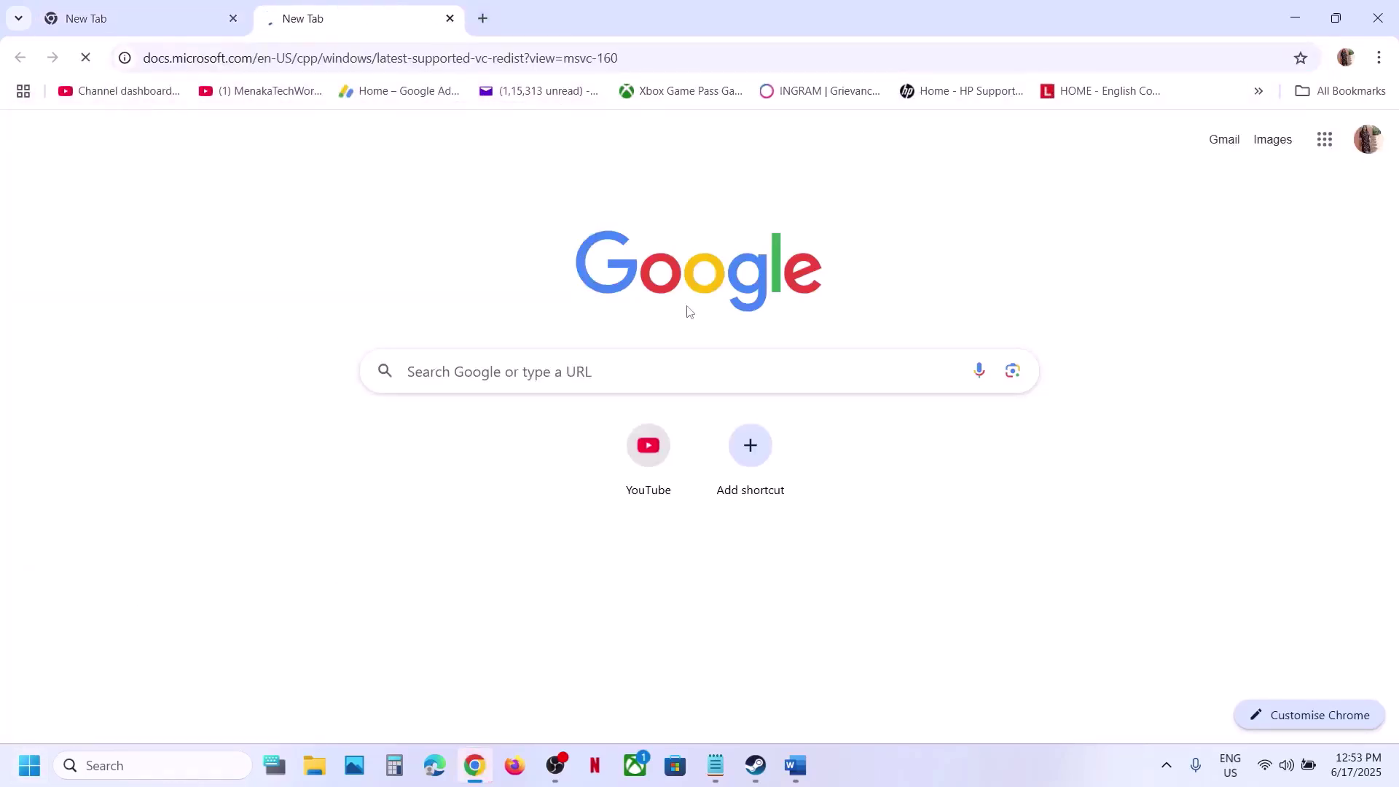
# Download the x86 Visual C++ 2015-2022 redistributable and start its Repair, approving the UAC prompt
pyautogui.scroll(-5, 685, 410)
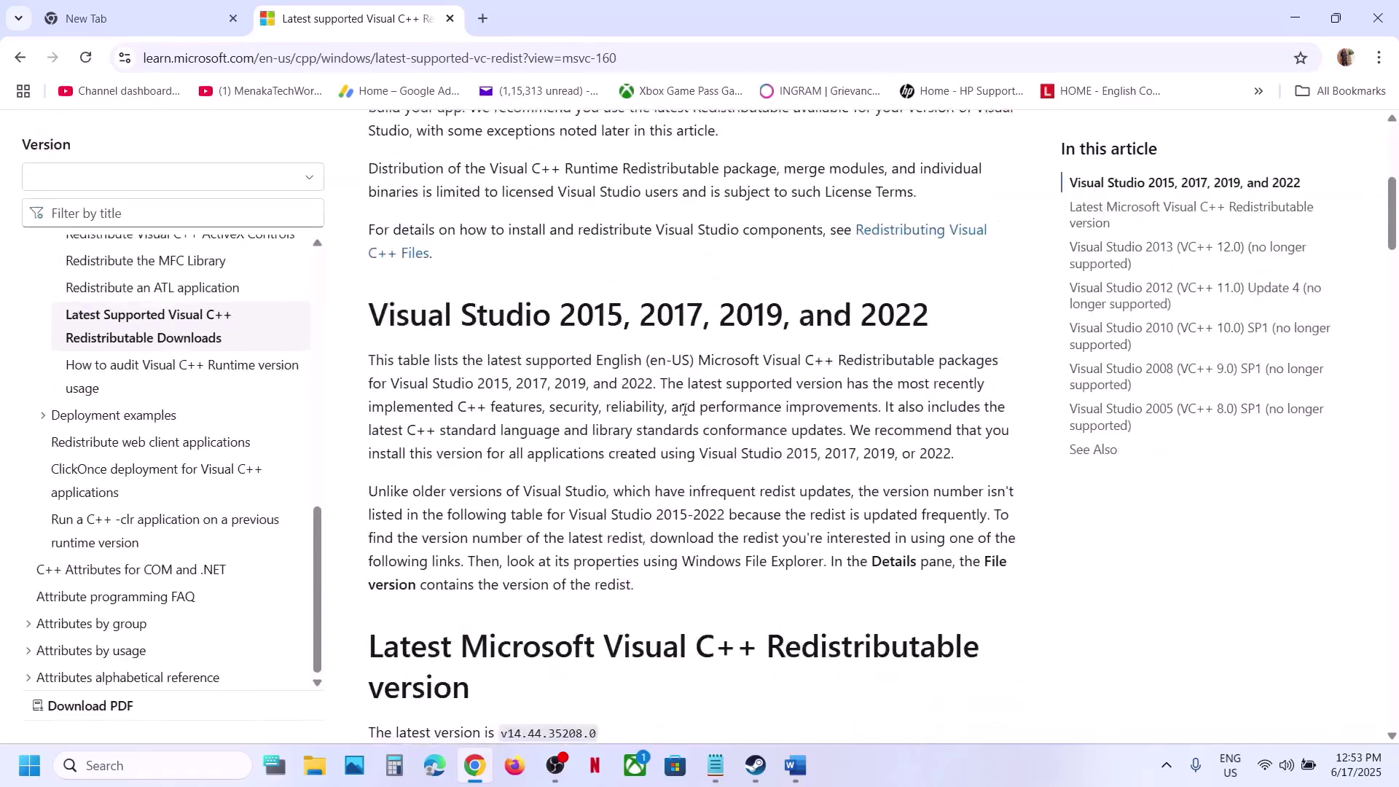
pyautogui.scroll(-7, 685, 410)
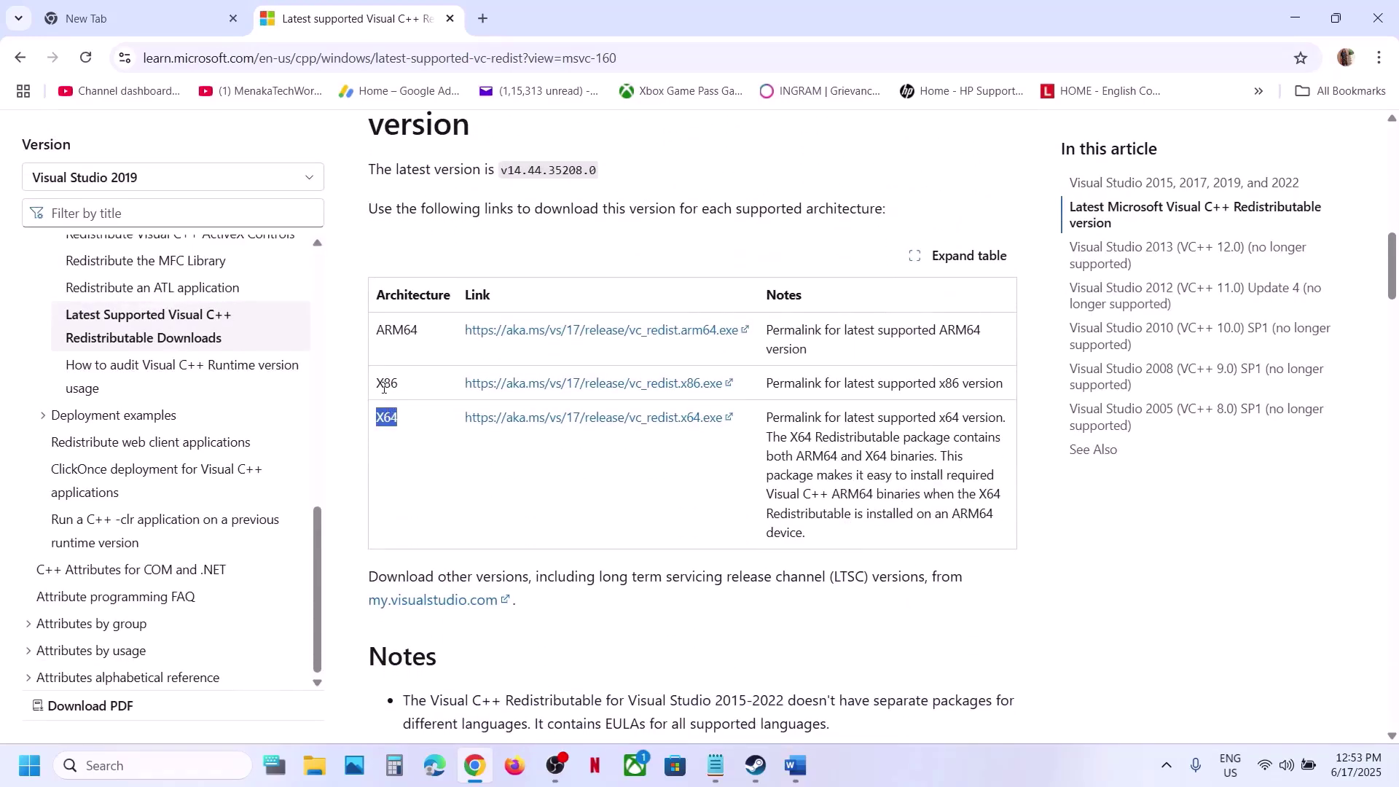
pyautogui.click(616, 384)
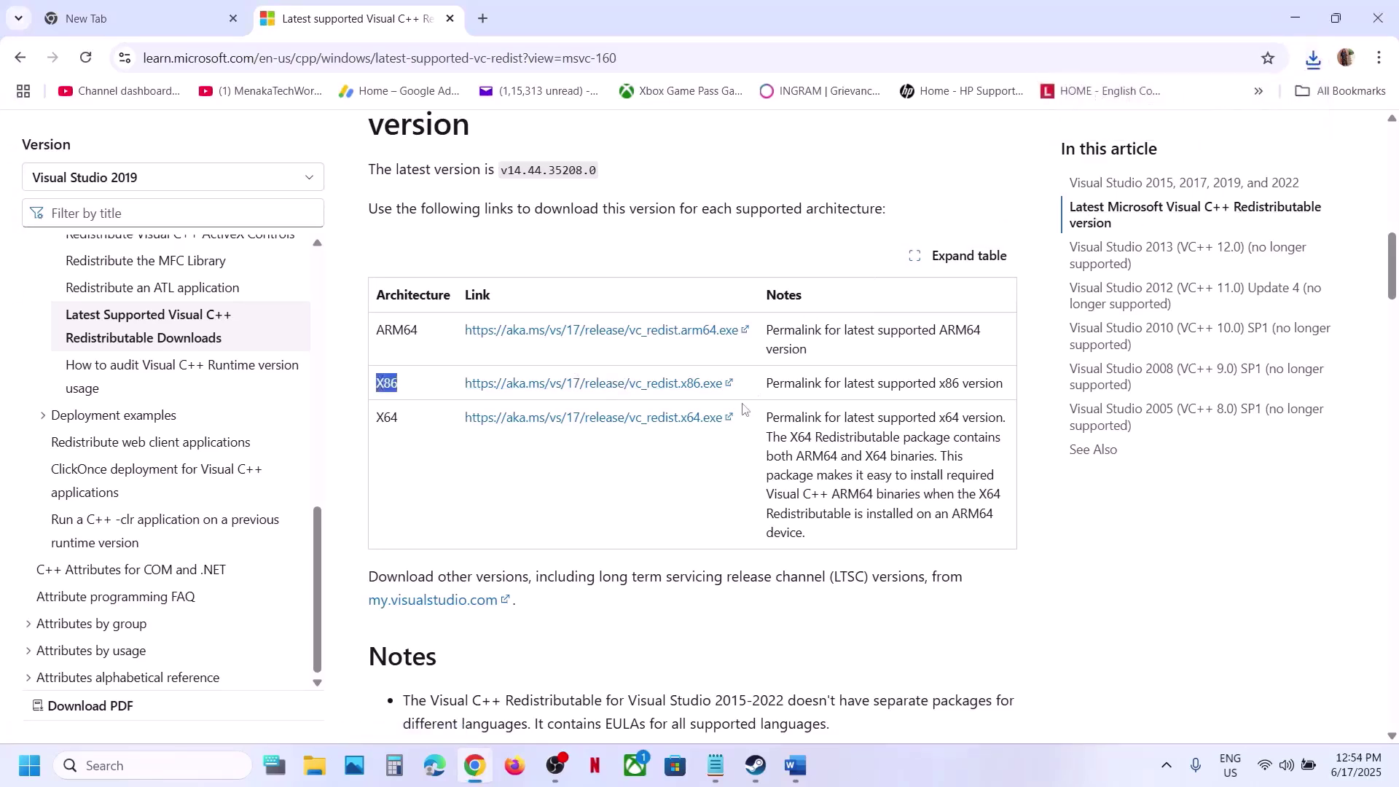
pyautogui.click(723, 480)
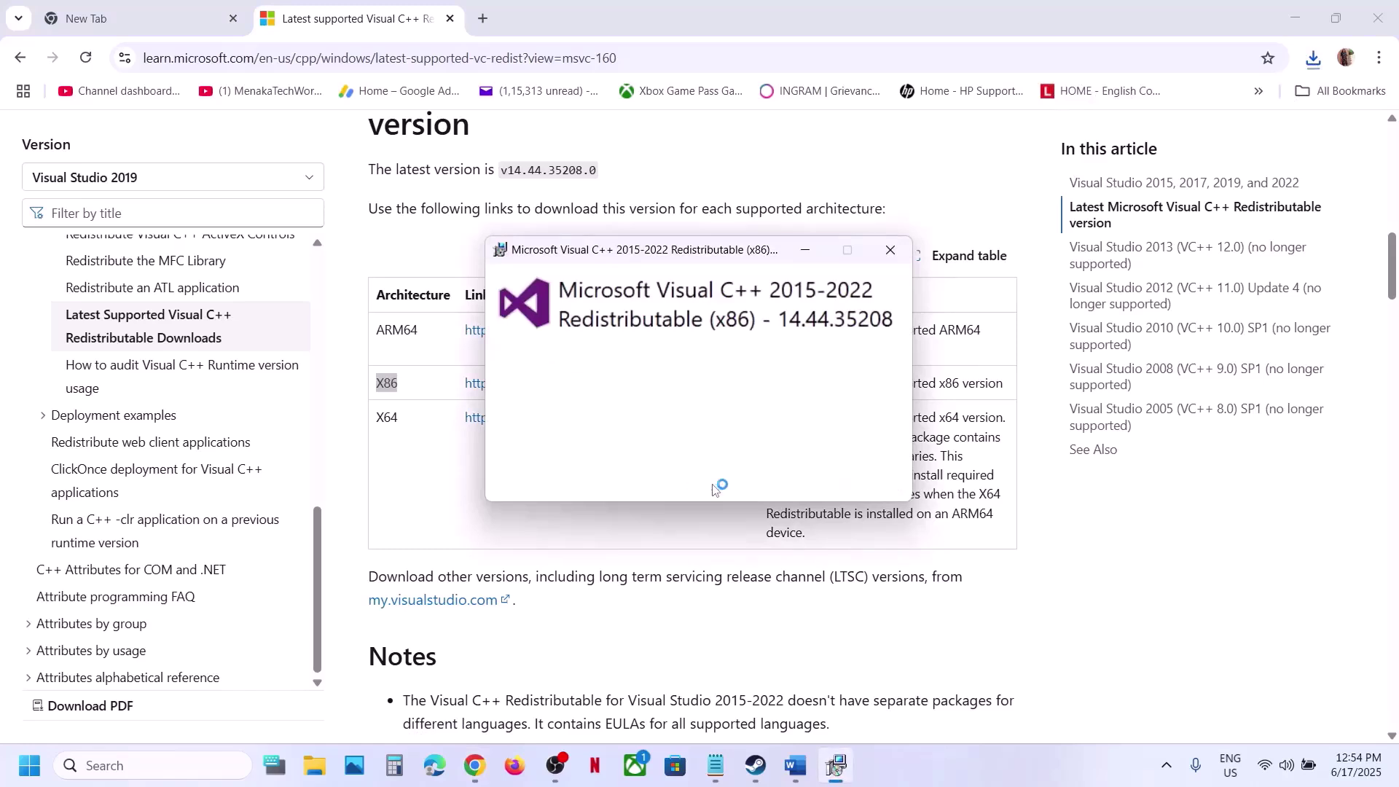
pyautogui.click(605, 519)
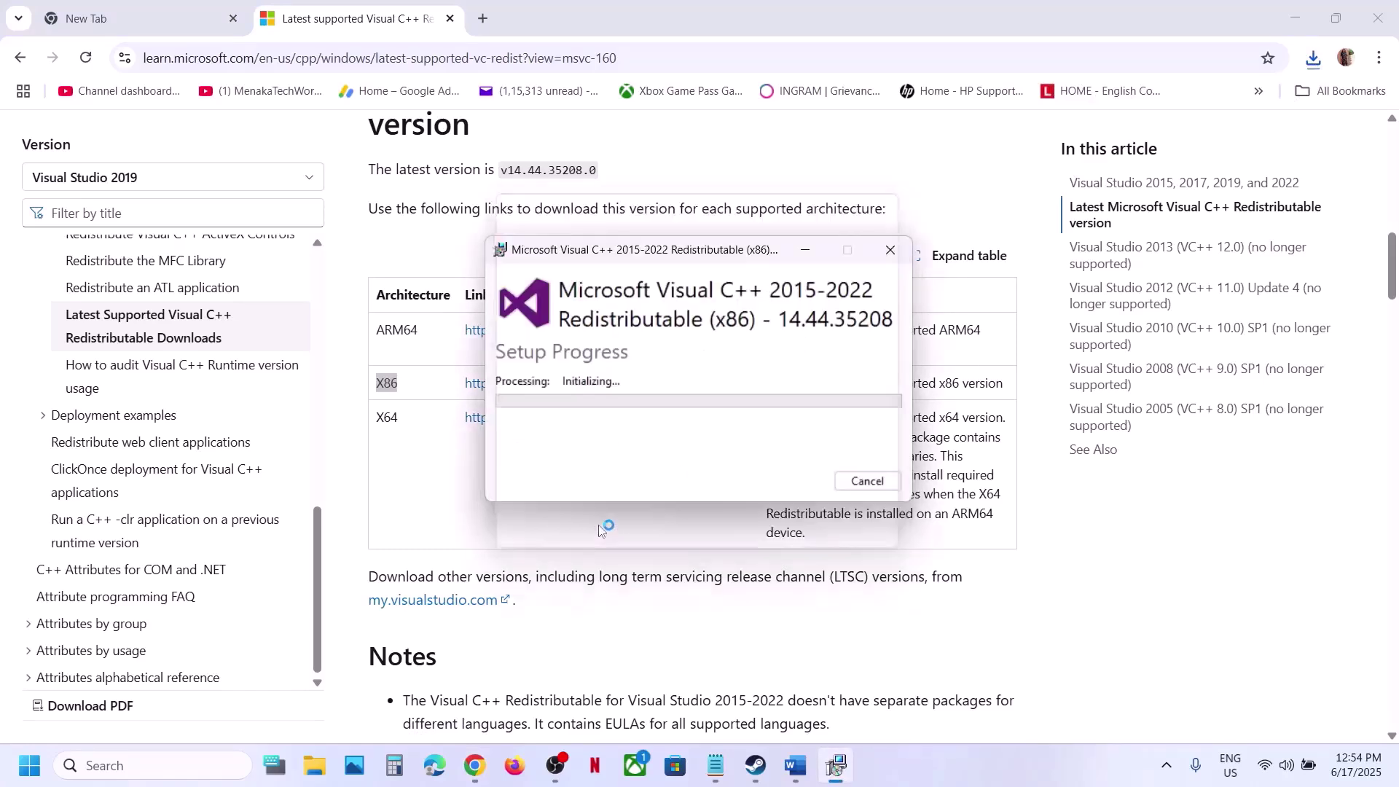
pyautogui.moveTo(375, 418); pyautogui.dragTo(468, 419)
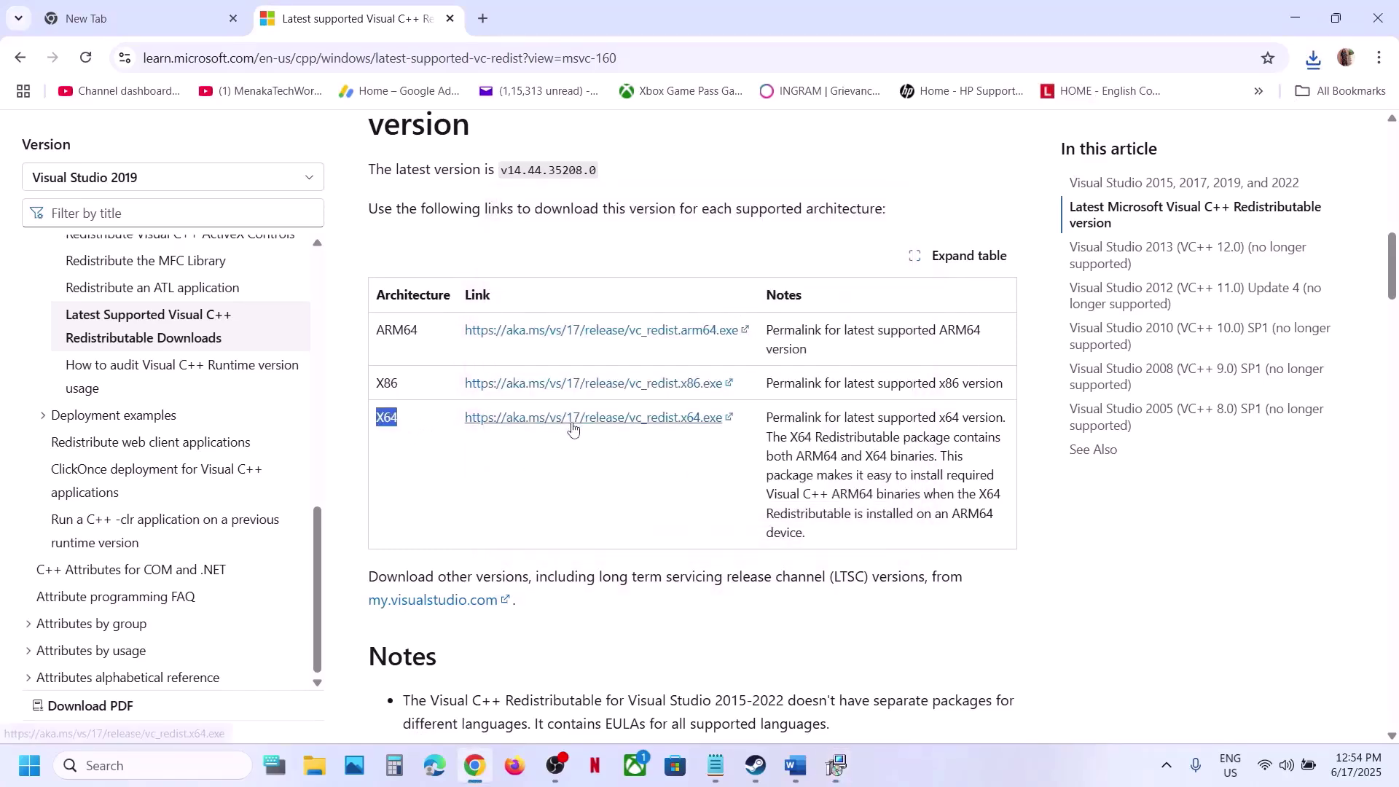
# Run VC_redist.x64 (18).exe from Chrome's downloads and repair it, approving the UAC prompt
pyautogui.click(1314, 60)
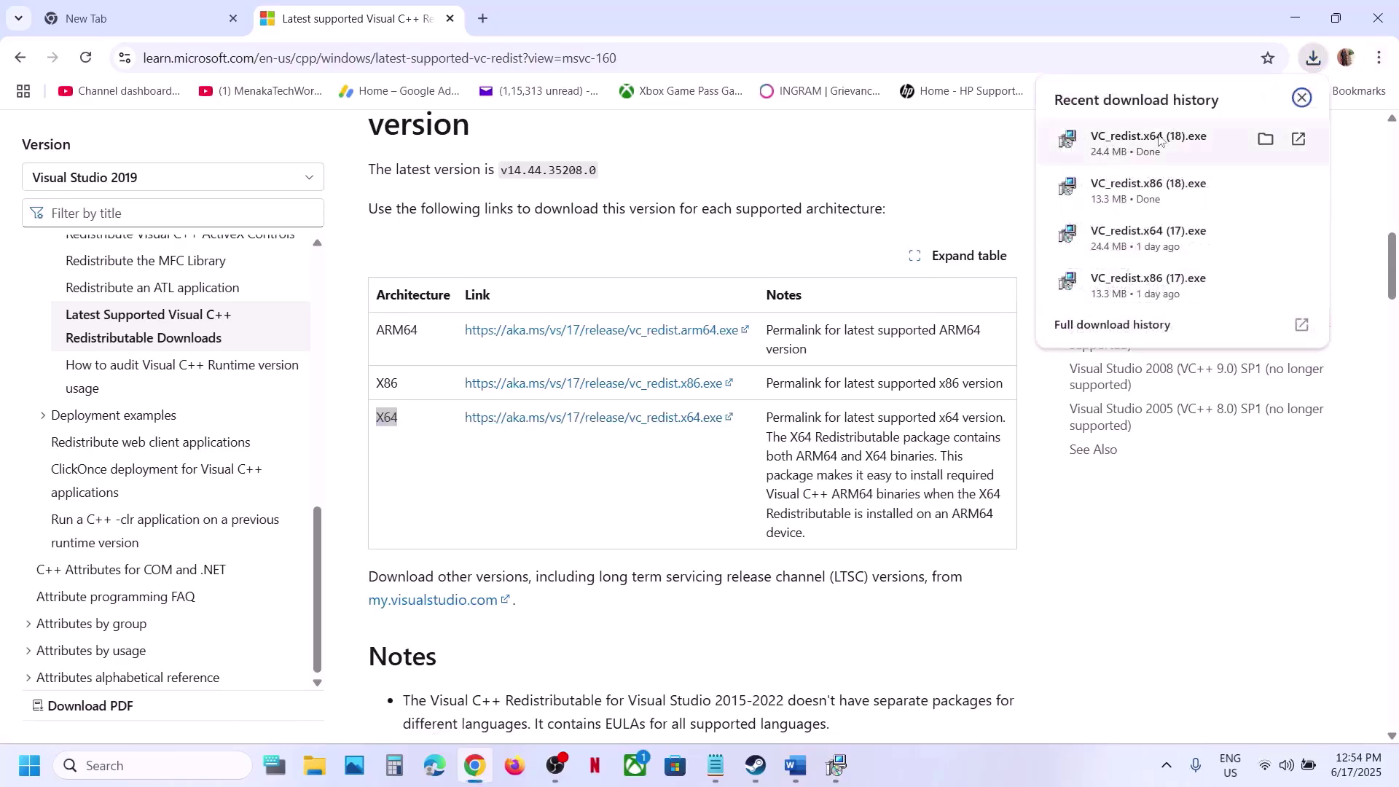
pyautogui.click(1314, 60)
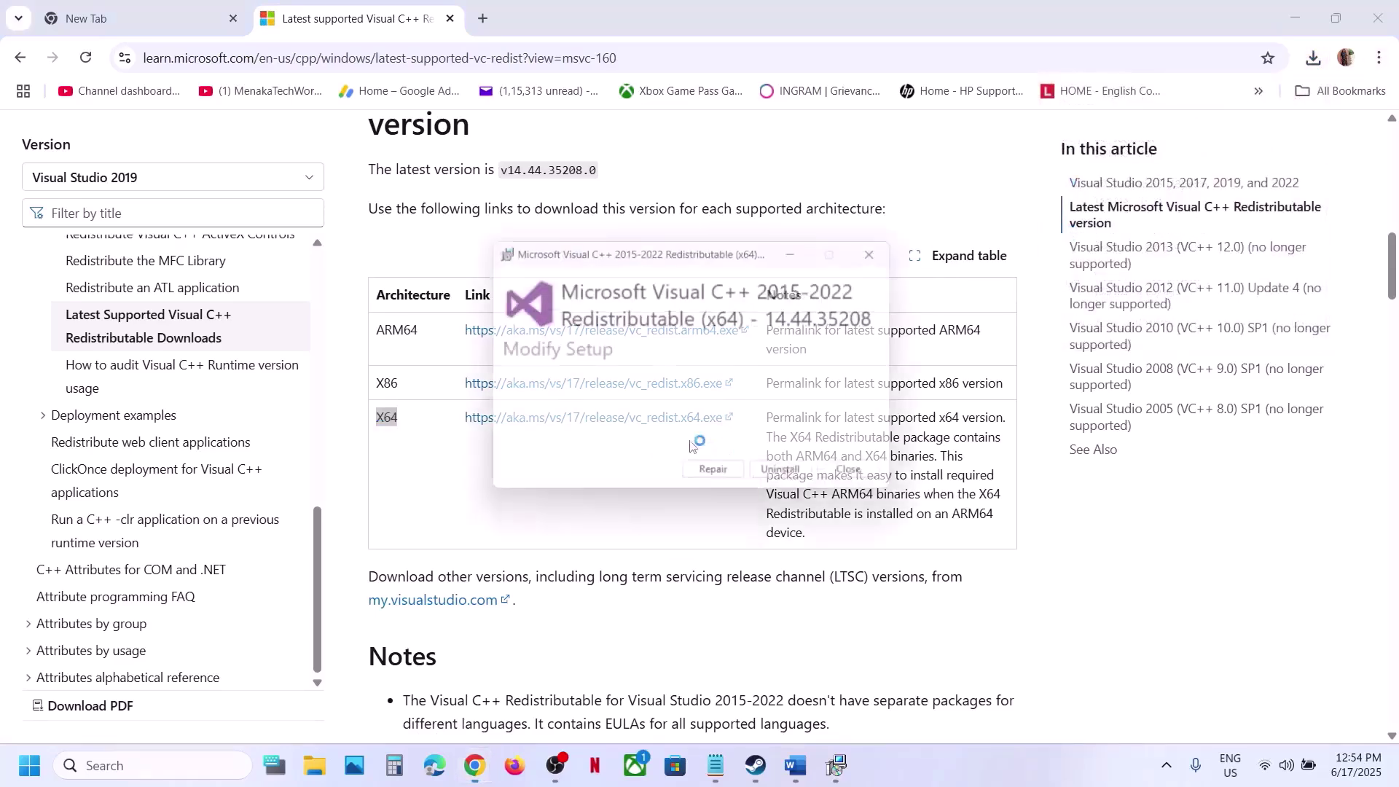
pyautogui.click(699, 478)
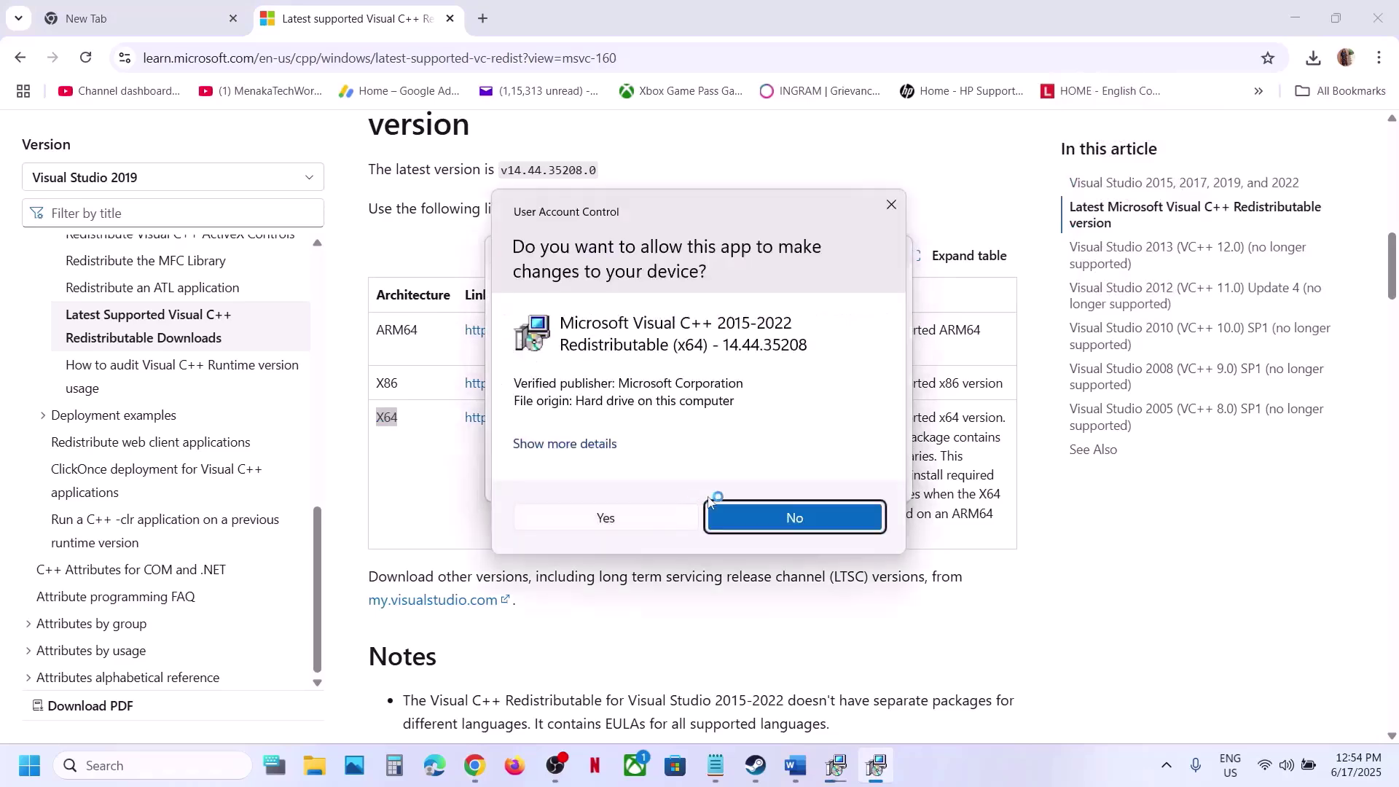
pyautogui.click(632, 525)
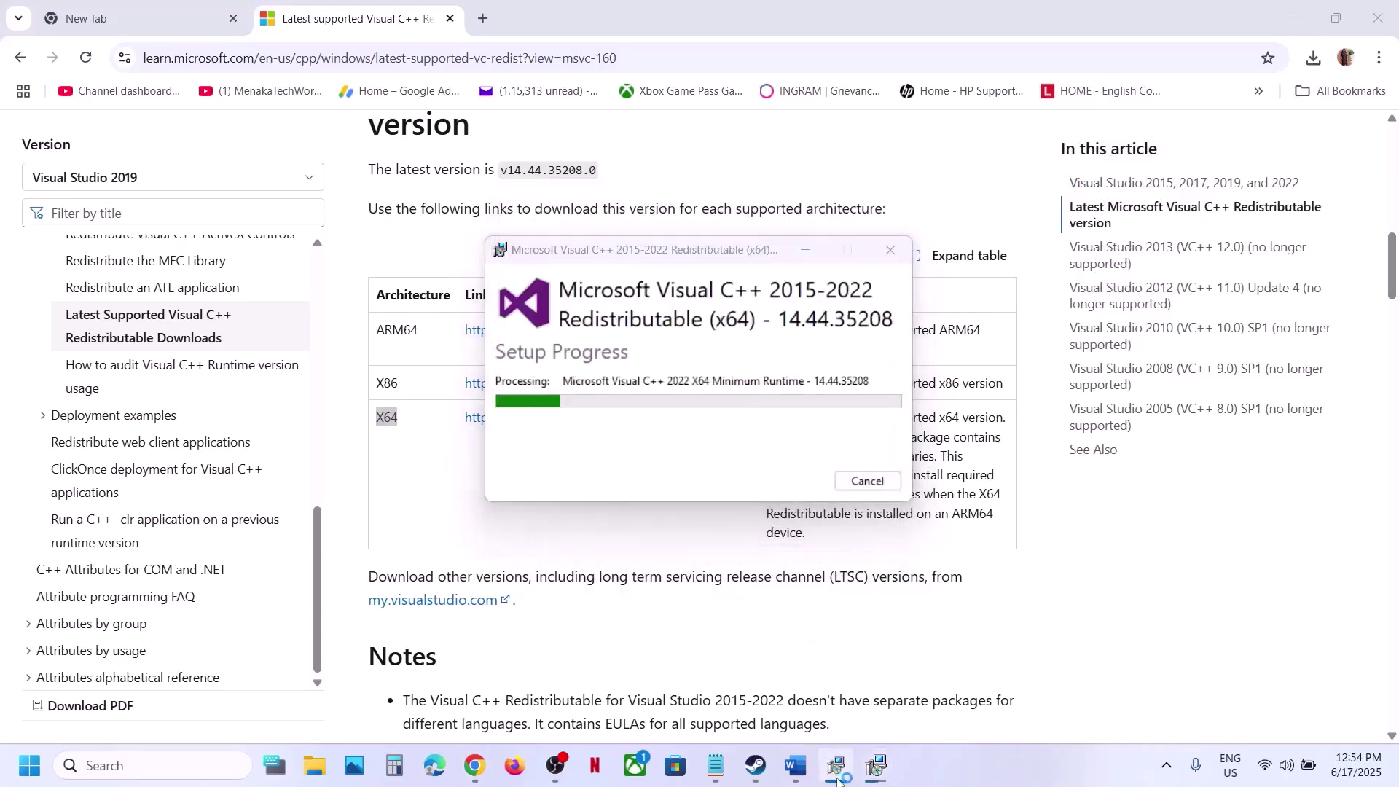
# Close the x64 and x86 Setup Successful dialogs and go back to Steam
pyautogui.moveTo(727, 257); pyautogui.dragTo(1093, 306)
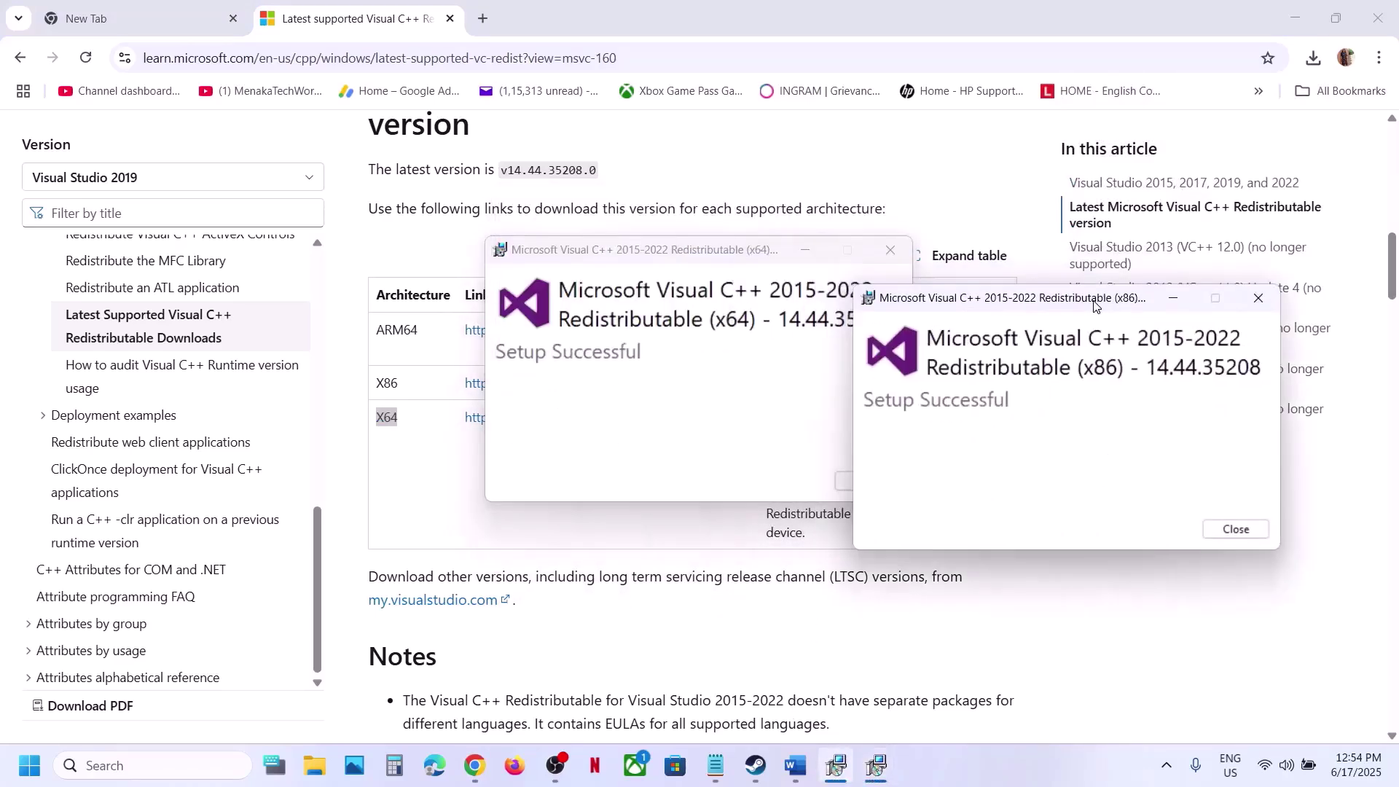
pyautogui.click(674, 417)
pyautogui.click(871, 483)
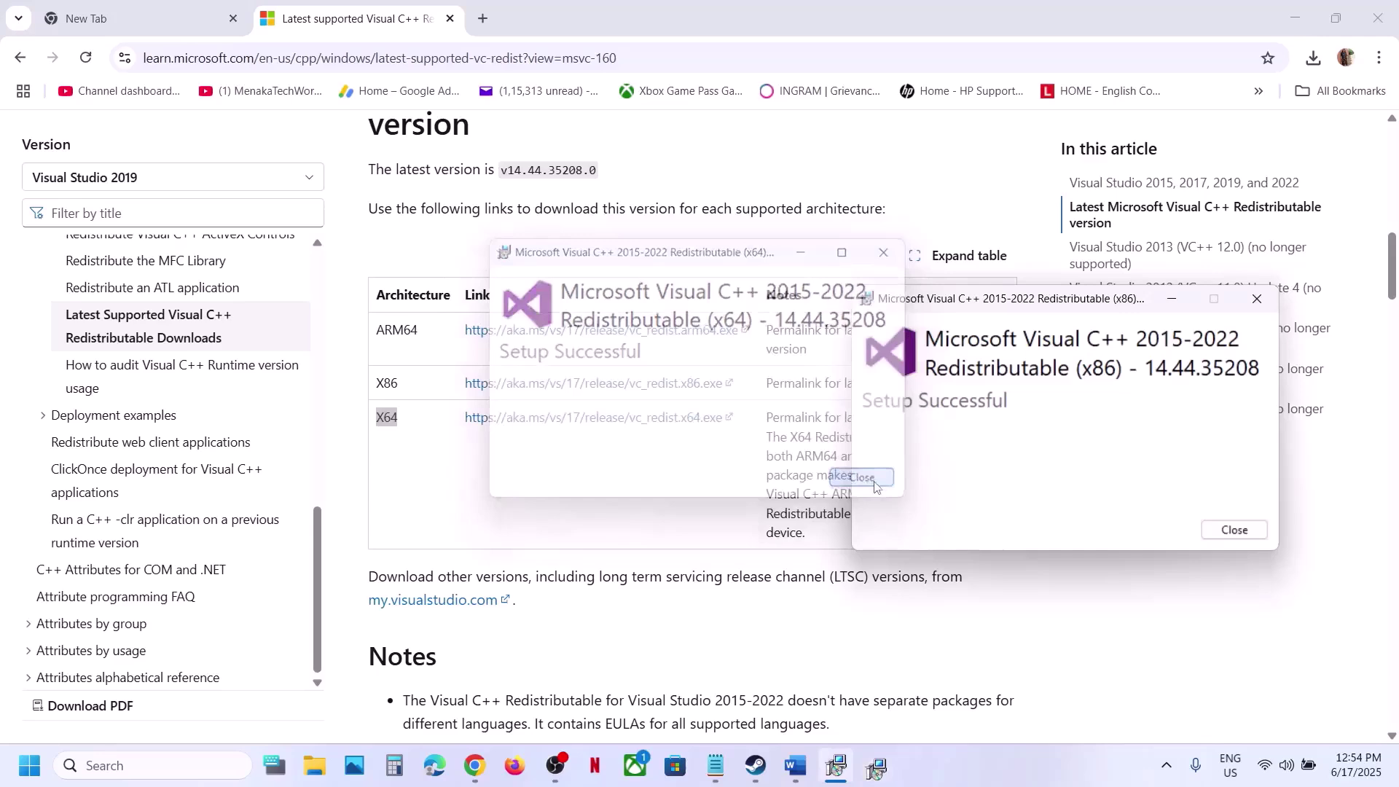
pyautogui.click(1235, 530)
pyautogui.click(29, 766)
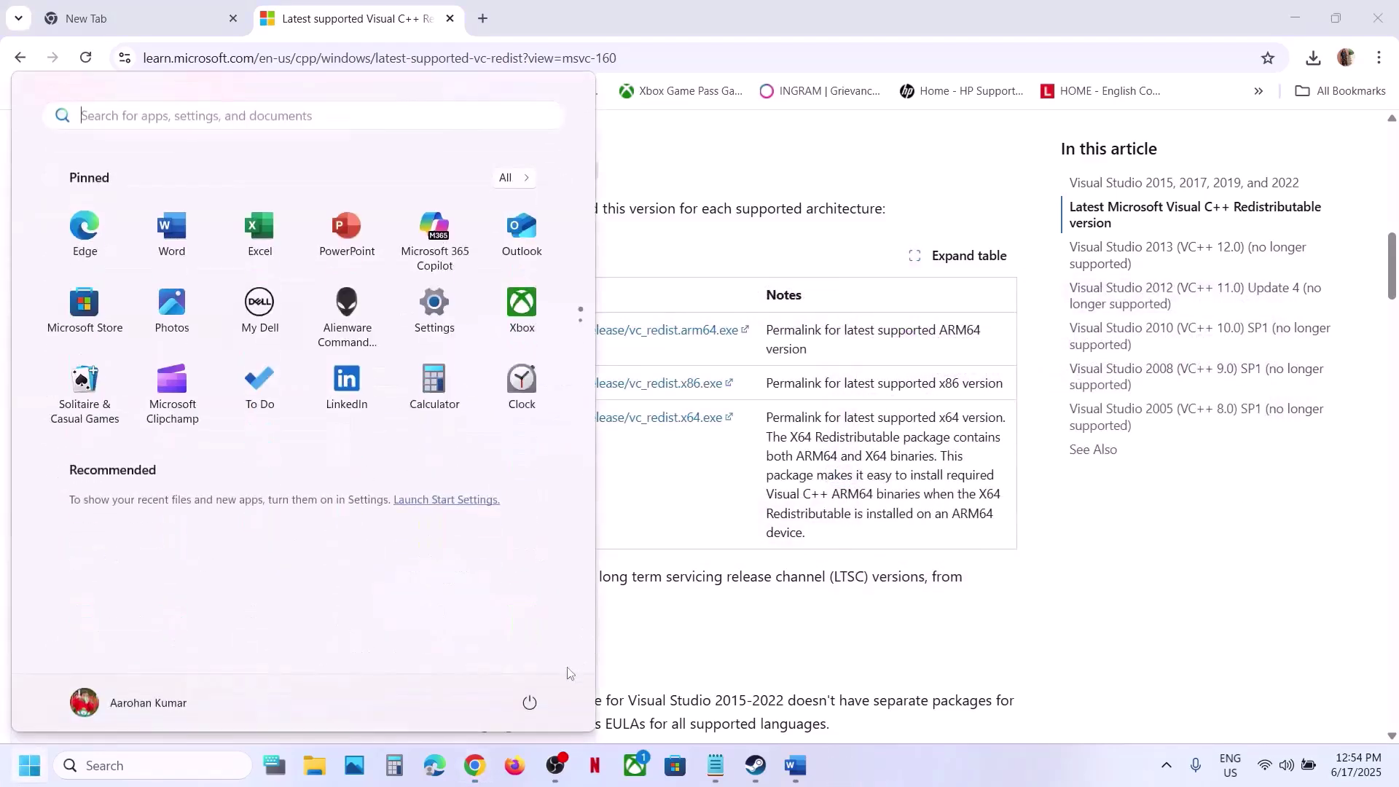
pyautogui.click(529, 702)
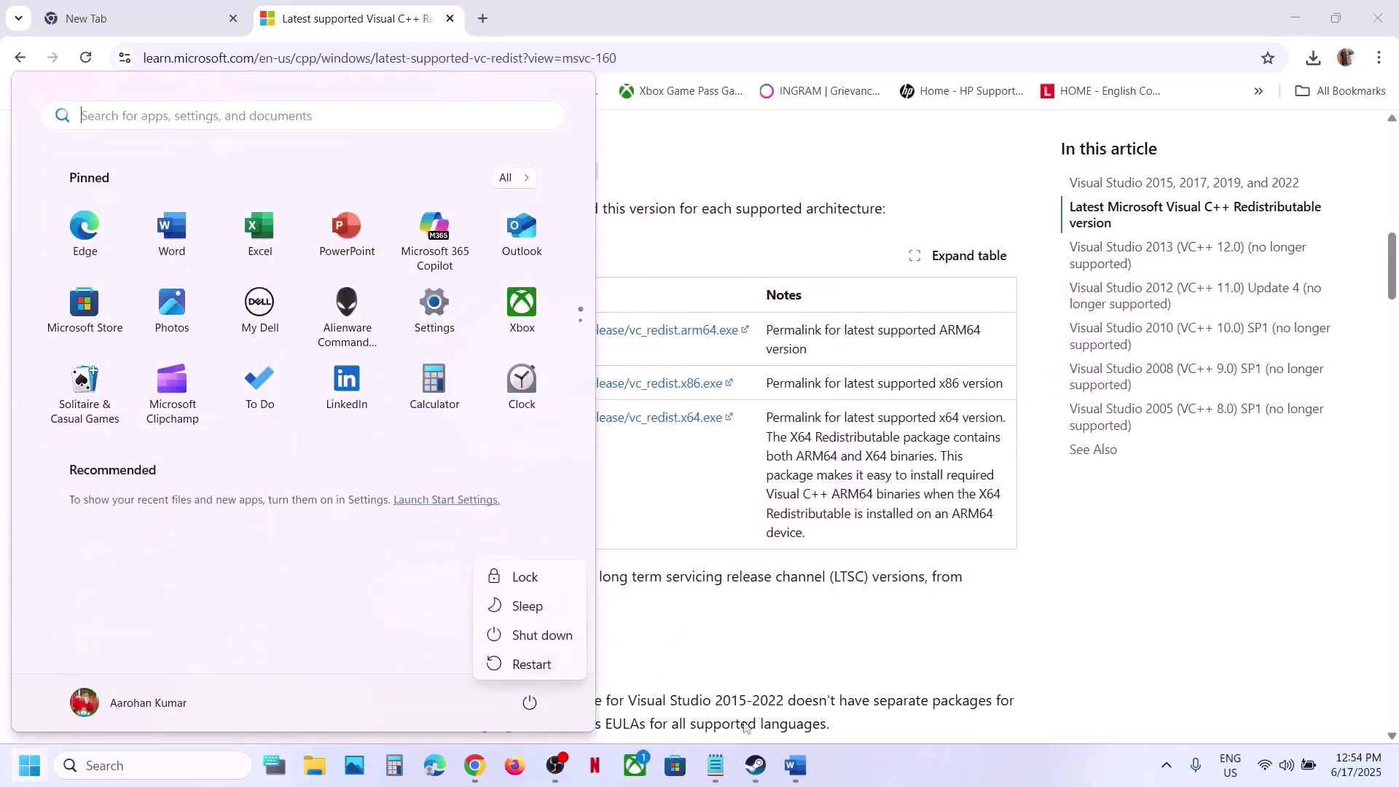
pyautogui.click(755, 765)
# Highlight the start_protected_game exe mentioned in Step 4 of the Word notes
pyautogui.click(797, 773)
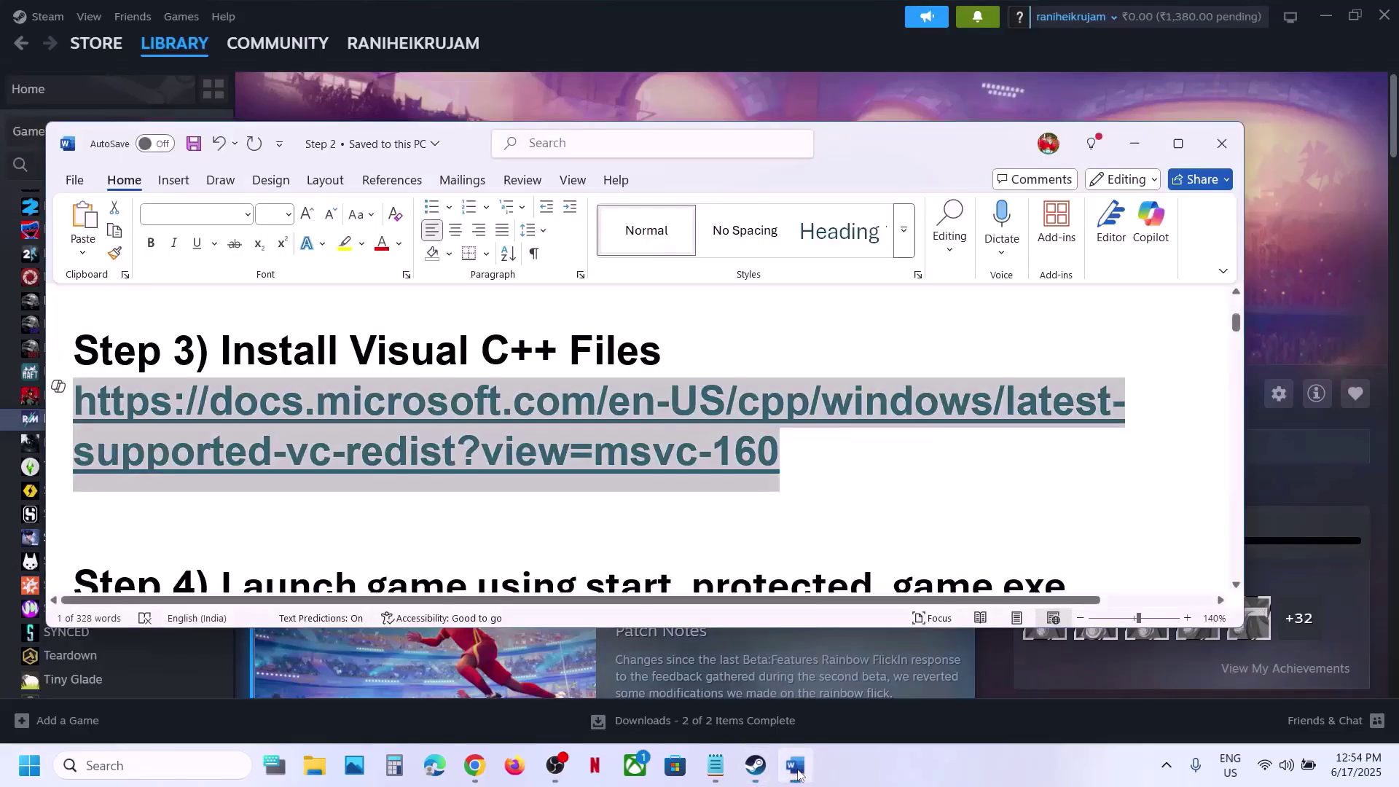
pyautogui.scroll(-2, 627, 492)
pyautogui.moveTo(627, 492); pyautogui.dragTo(1065, 474)
# Browse REMATCH's local files, select start_protected_game, then close the Rematch folder
pyautogui.click(740, 95)
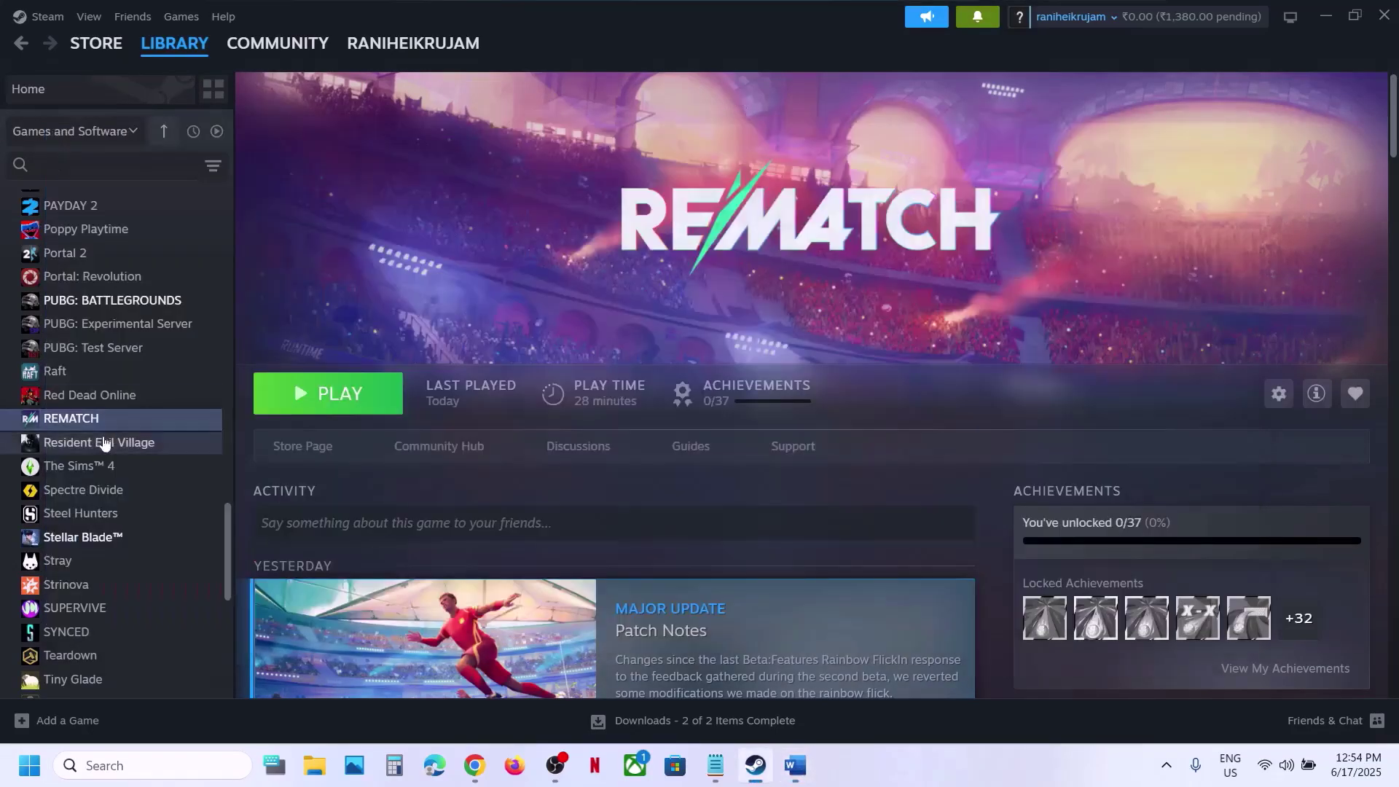
pyautogui.rightClick(95, 418)
pyautogui.moveTo(149, 519)
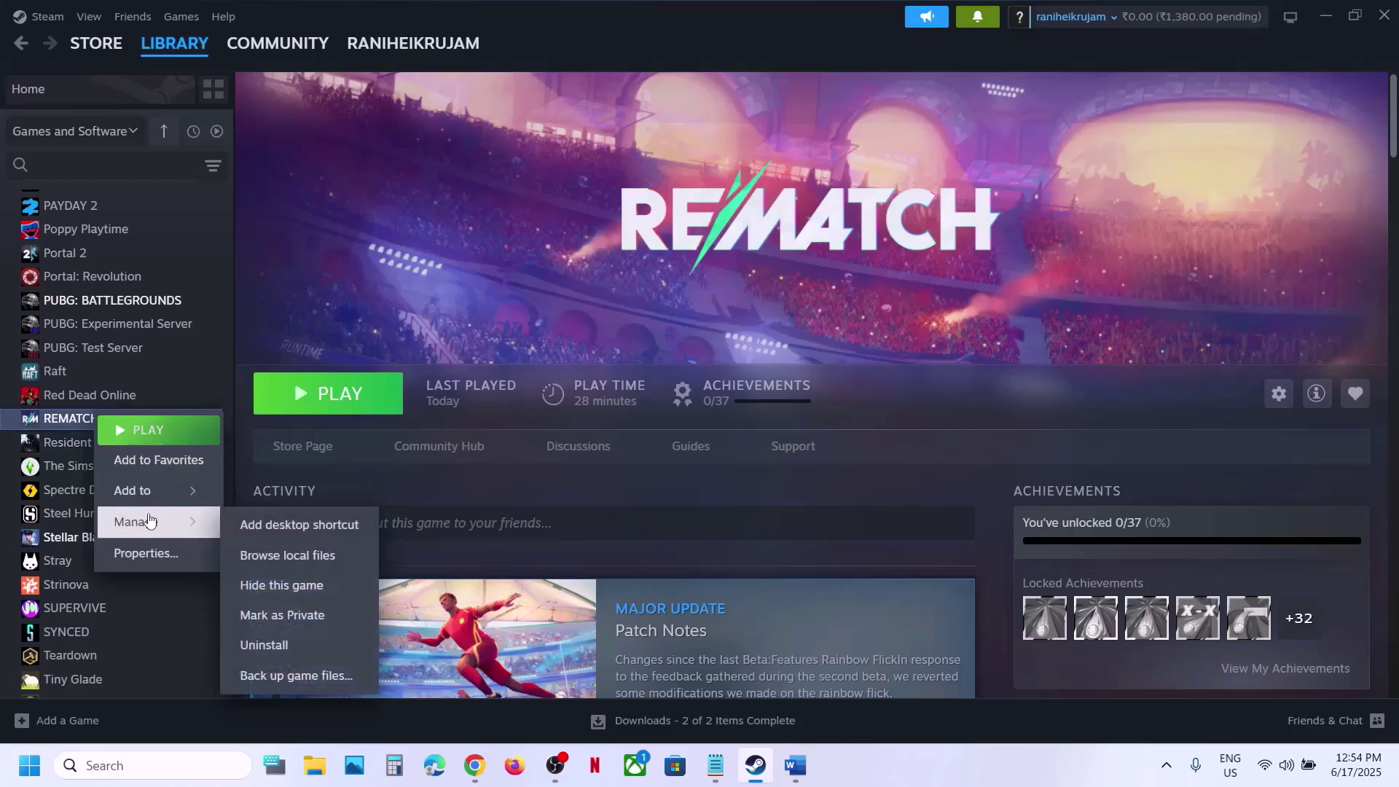
pyautogui.click(323, 563)
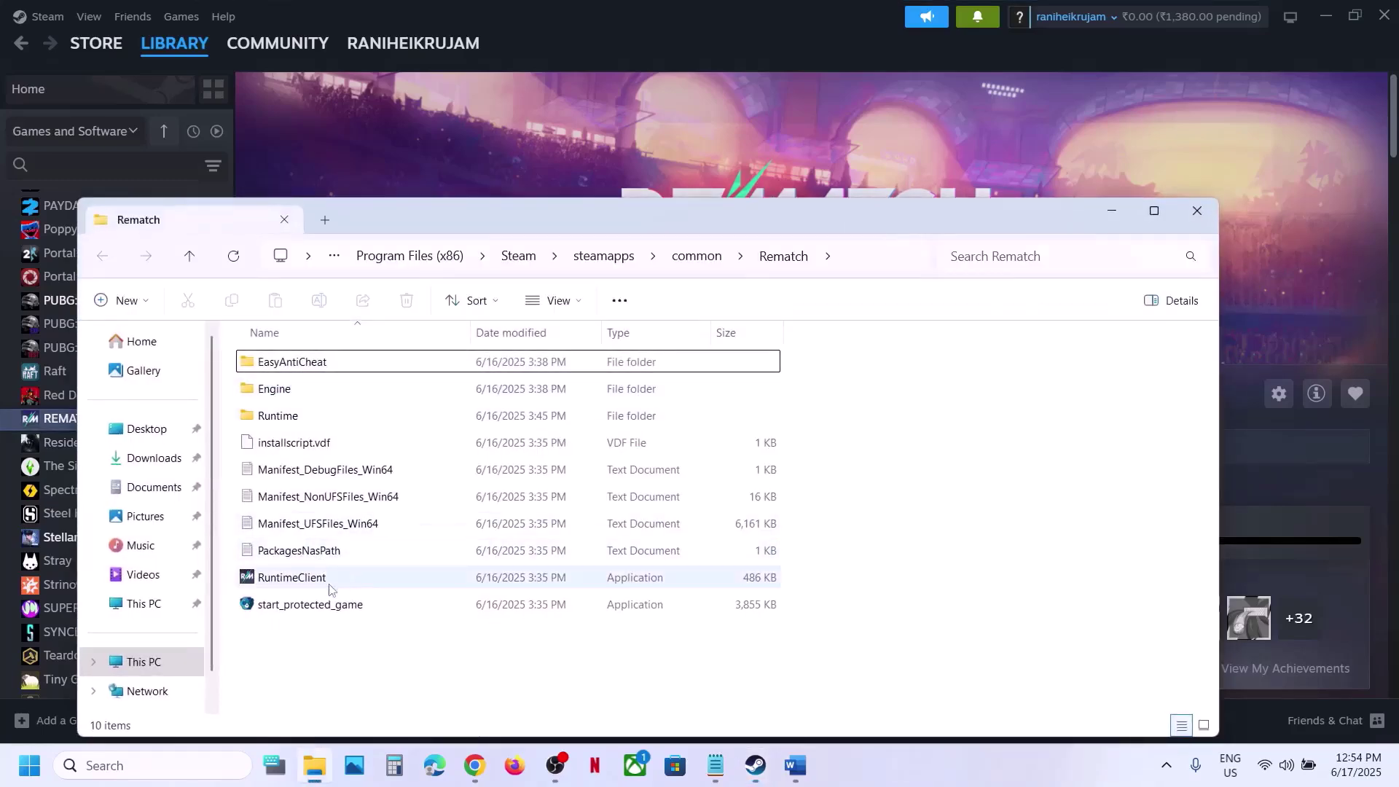
pyautogui.click(293, 610)
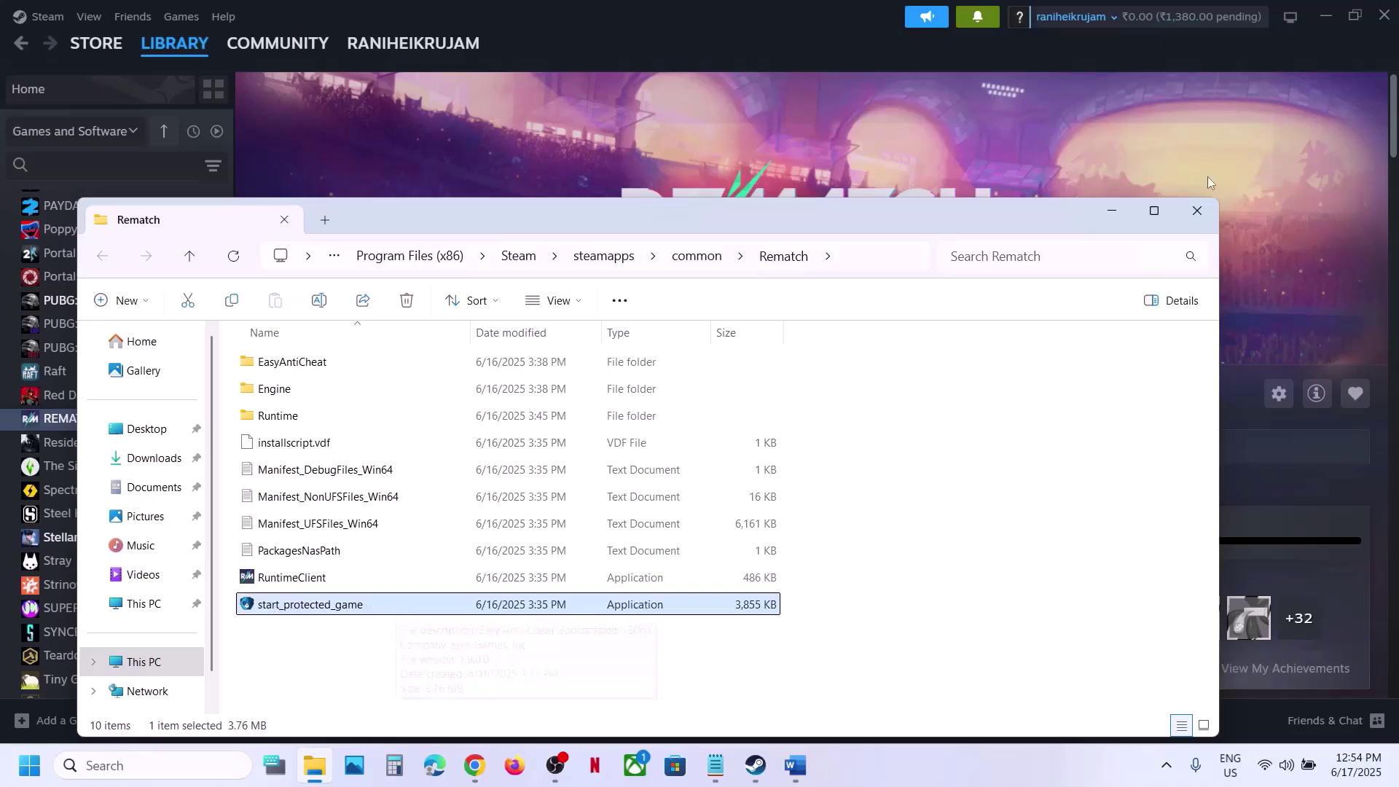
pyautogui.click(1198, 211)
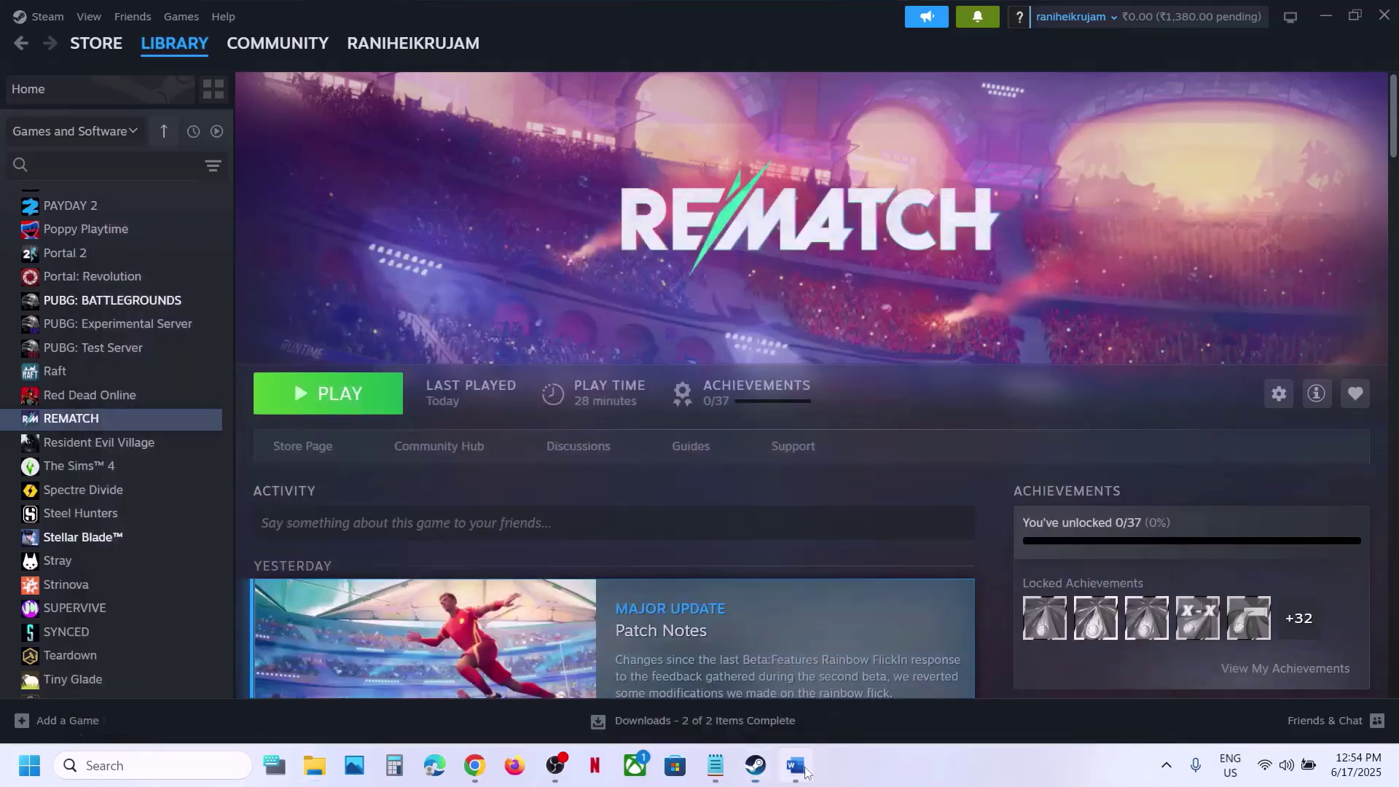
# Highlight sl.pcl.dll and 'create a backup first' in Step 5 of the Word notes
pyautogui.click(802, 761)
pyautogui.scroll(-3, 696, 525)
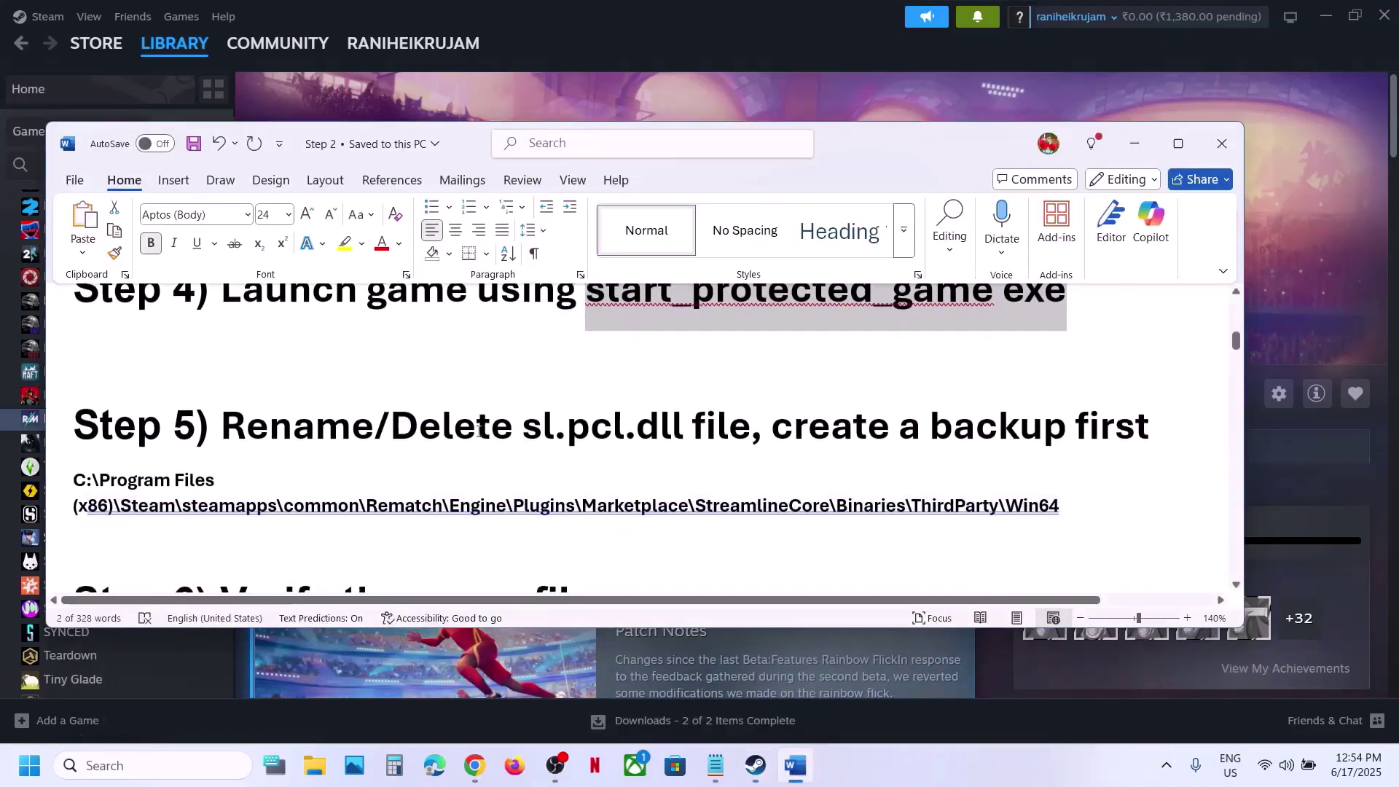
pyautogui.moveTo(522, 426); pyautogui.dragTo(666, 422)
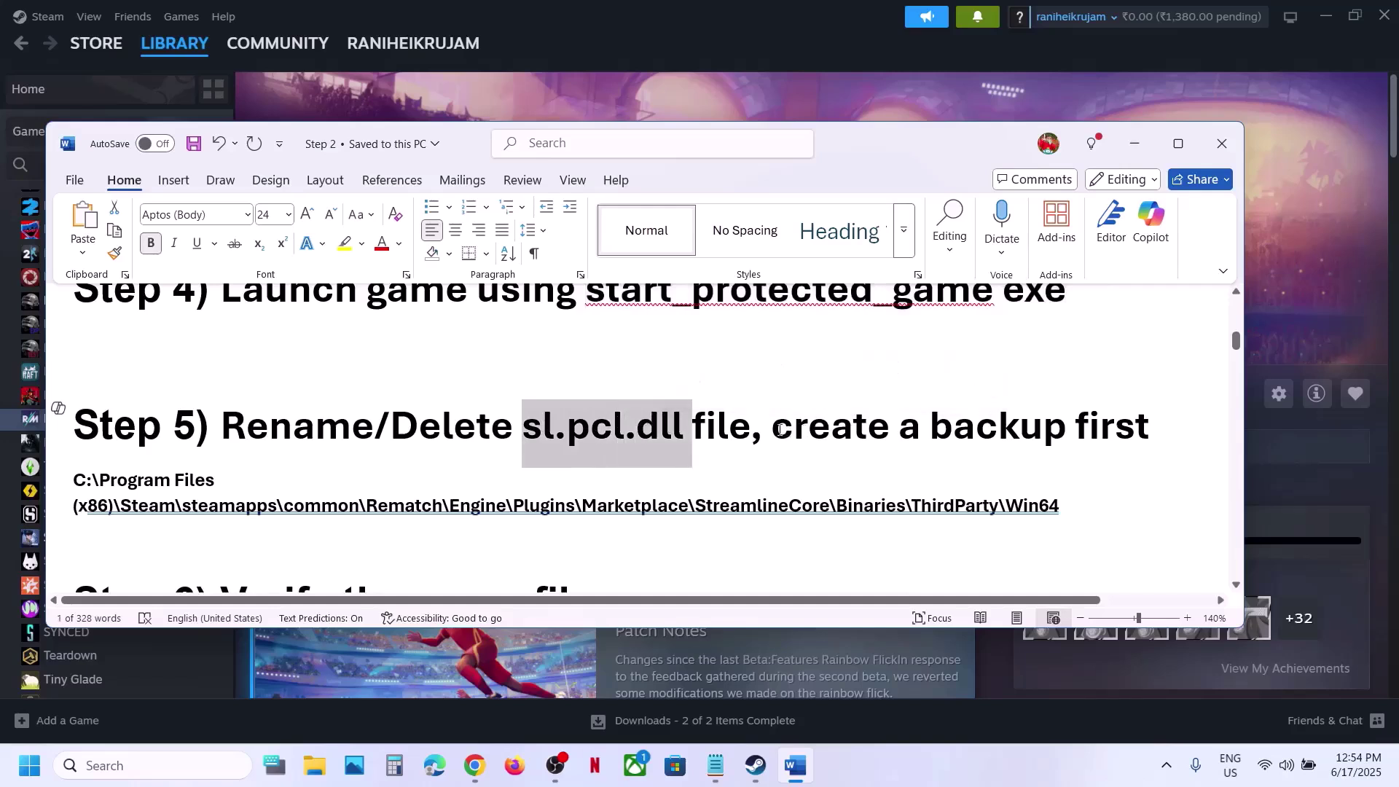
pyautogui.moveTo(774, 428); pyautogui.dragTo(1150, 427)
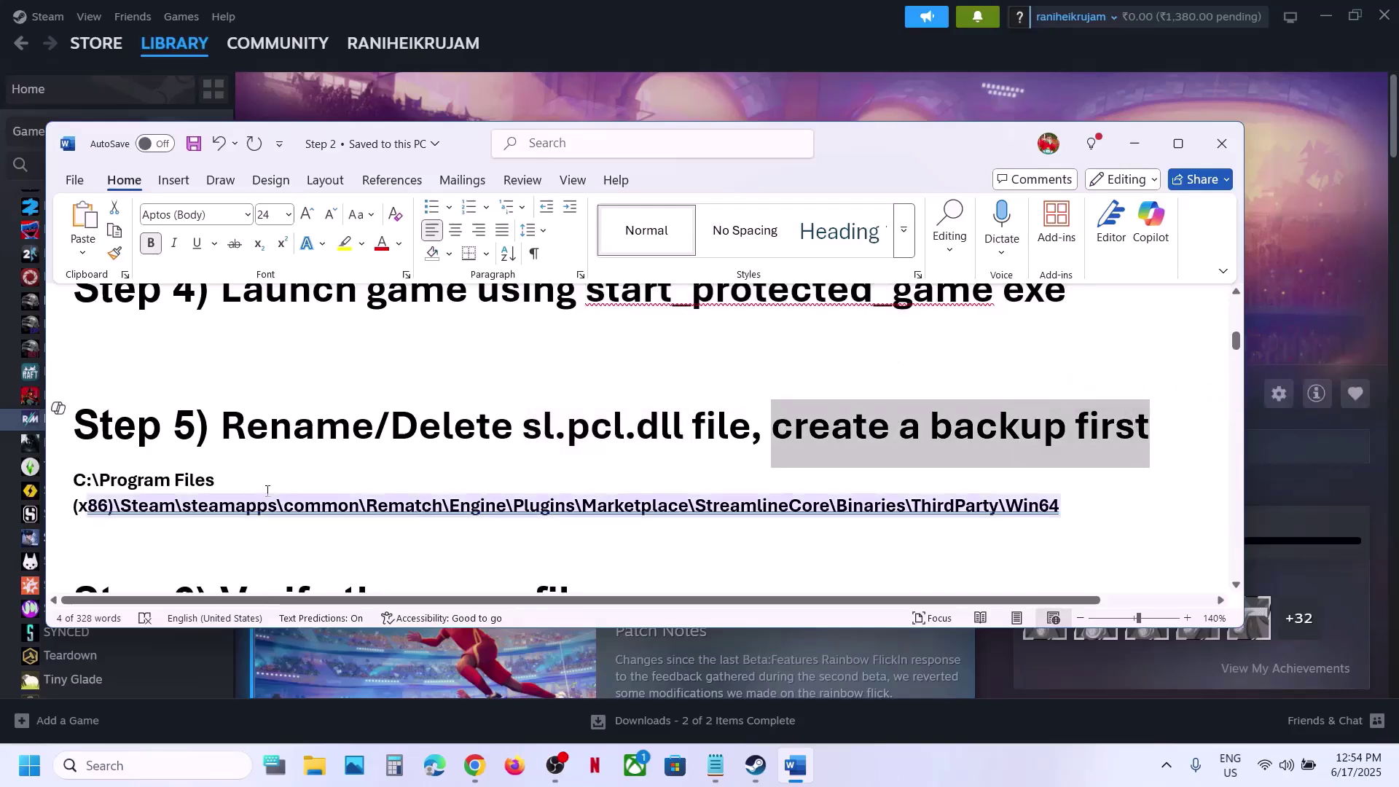
# Bring up REMATCH's right-click options in the Steam library
pyautogui.rightClick(30, 427)
pyautogui.click(167, 425)
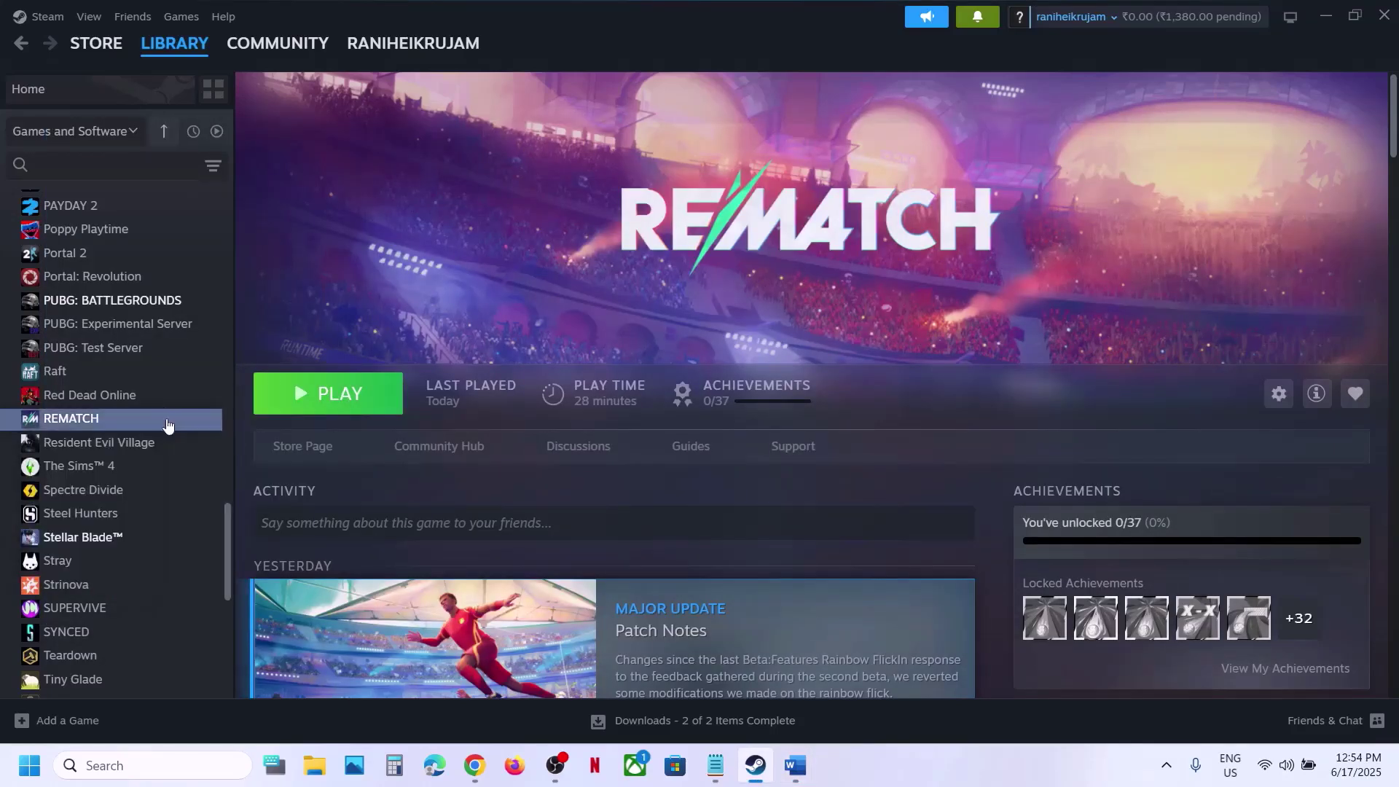
pyautogui.rightClick(166, 422)
# Open REMATCH's local files and enter the Engine folder, checking the path against the notes
pyautogui.moveTo(211, 529)
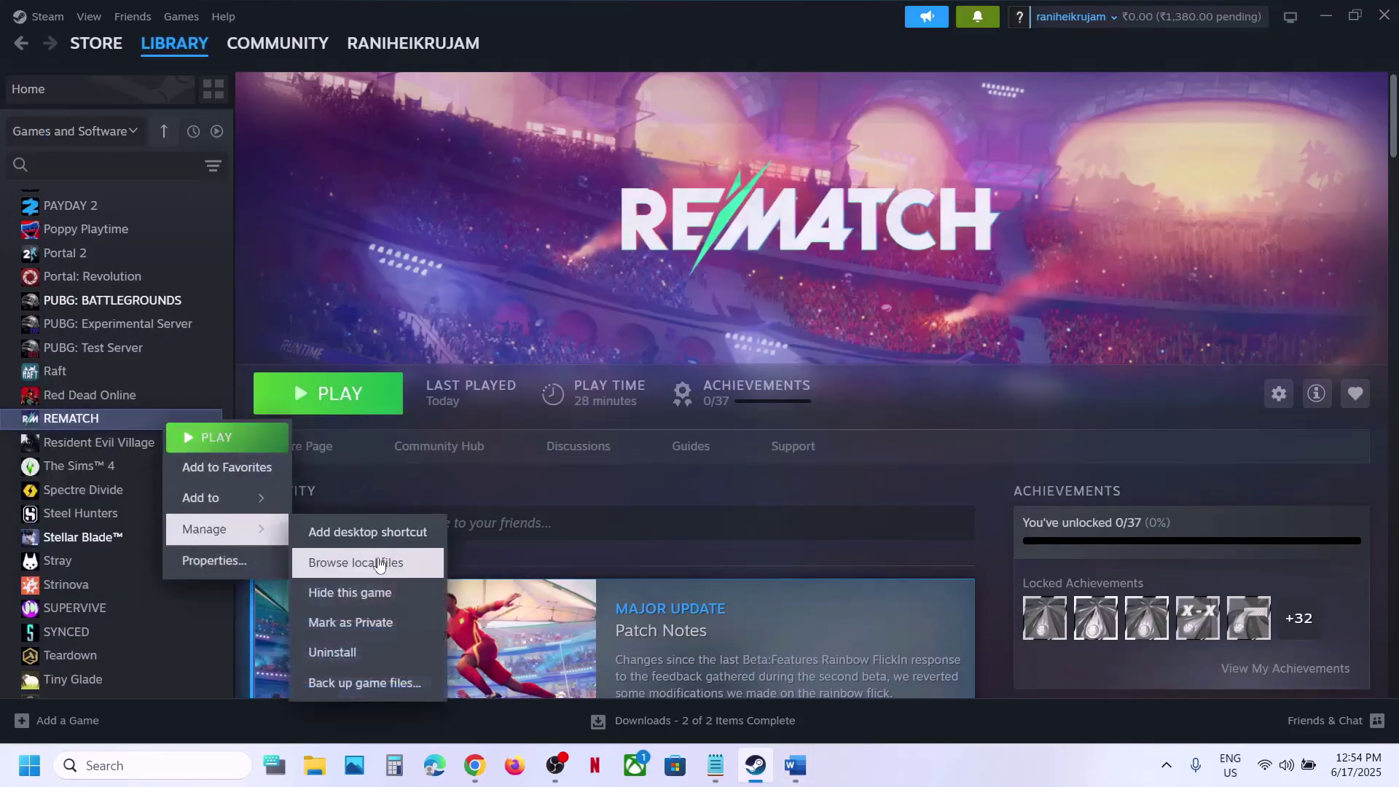
pyautogui.click(379, 563)
pyautogui.hotkey('alt', 'F4')
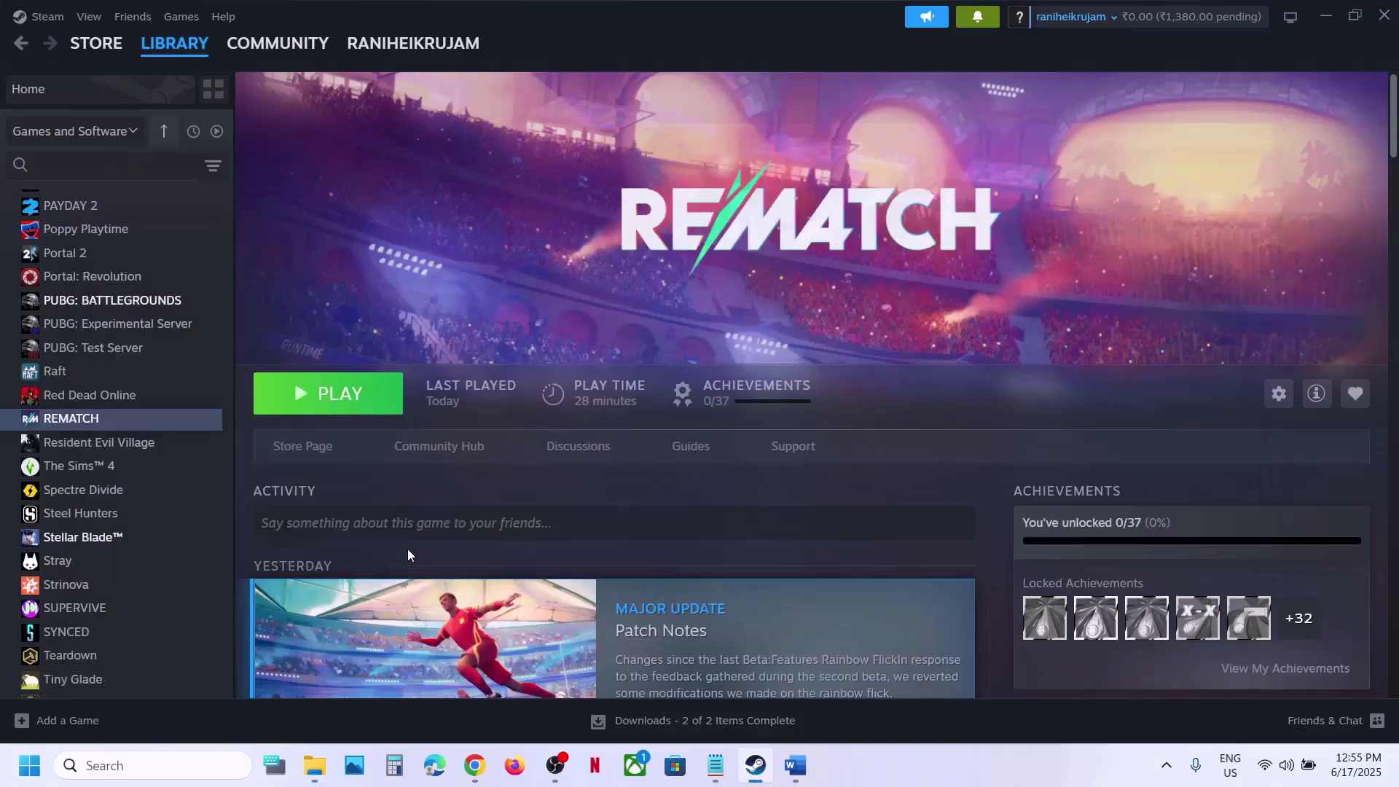
pyautogui.hotkey('alt', 'Tab')
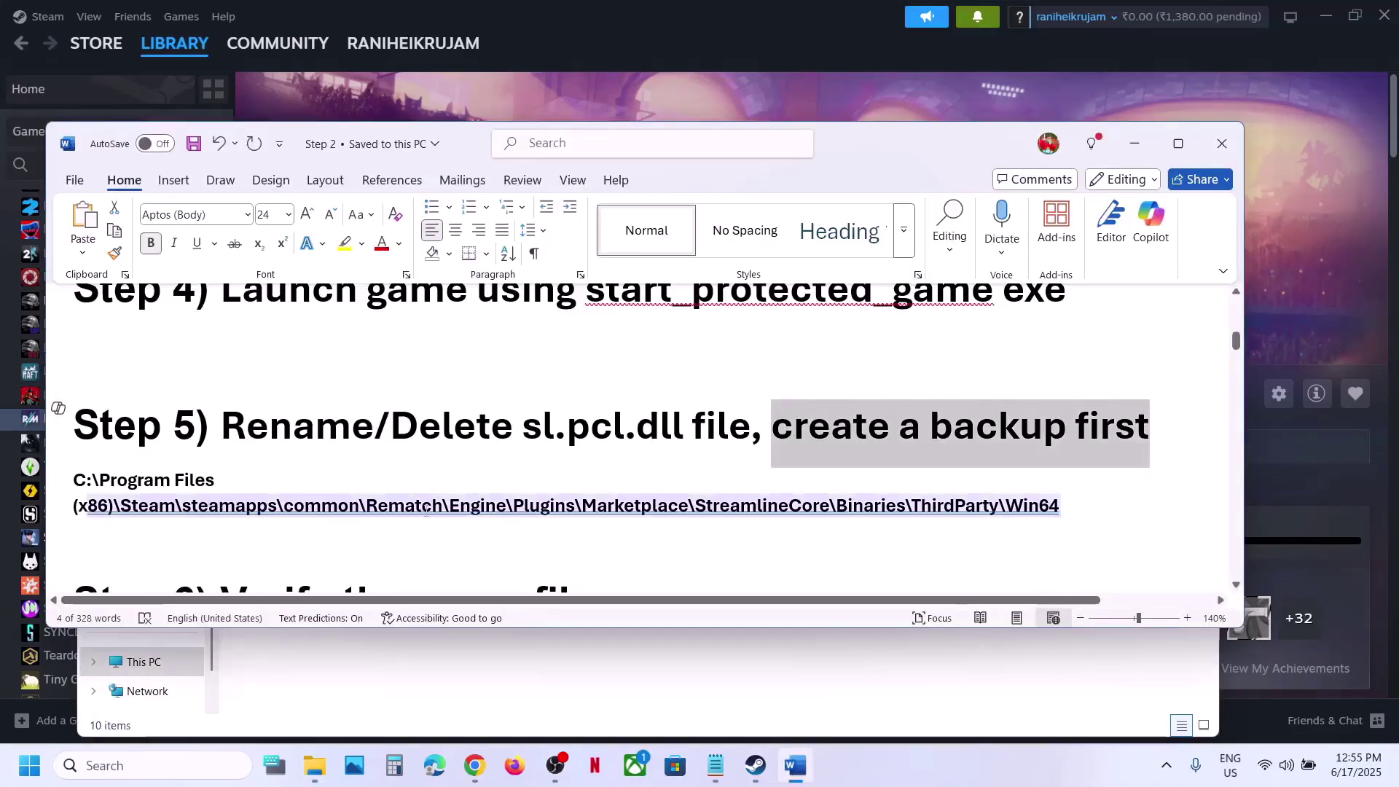
pyautogui.hotkey('alt', 'Tab')
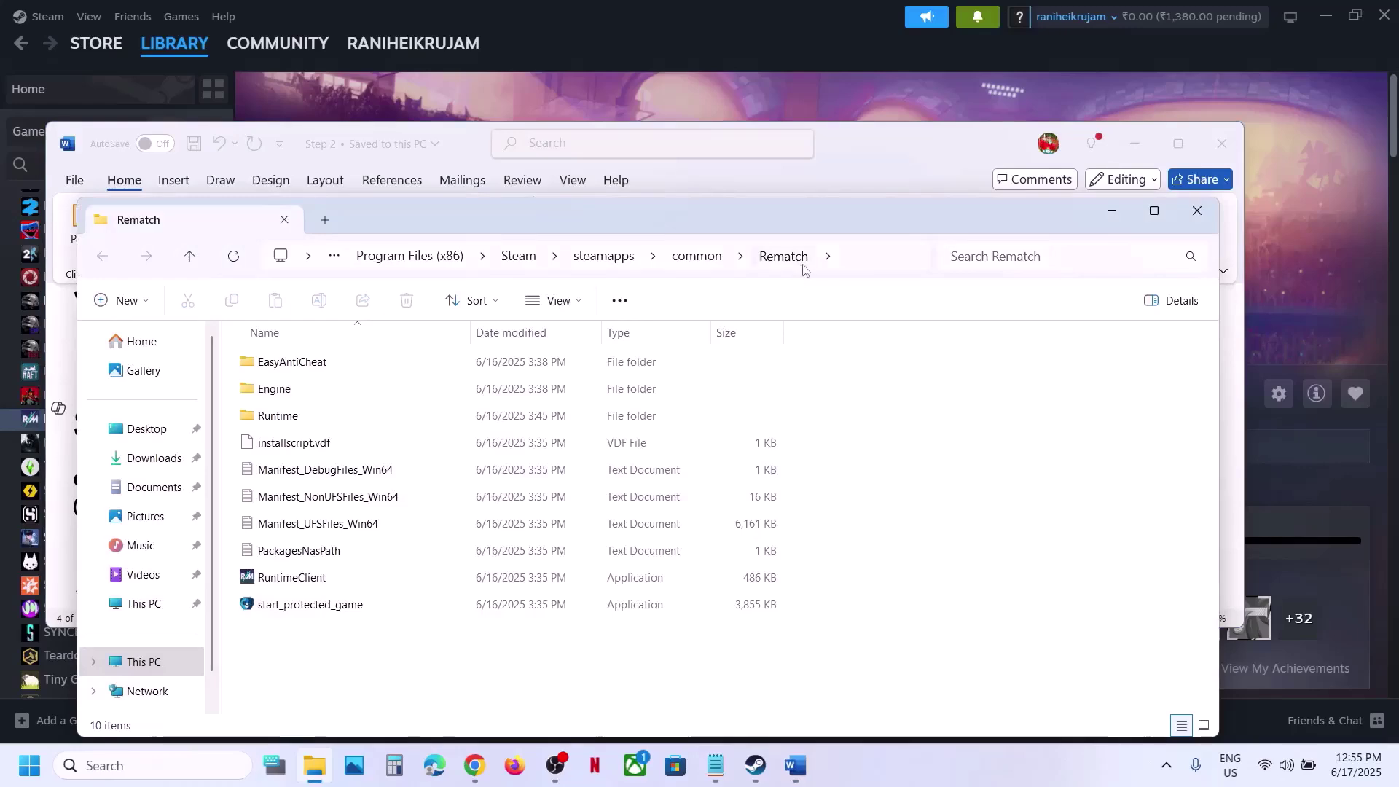
pyautogui.hotkey('alt', 'Tab')
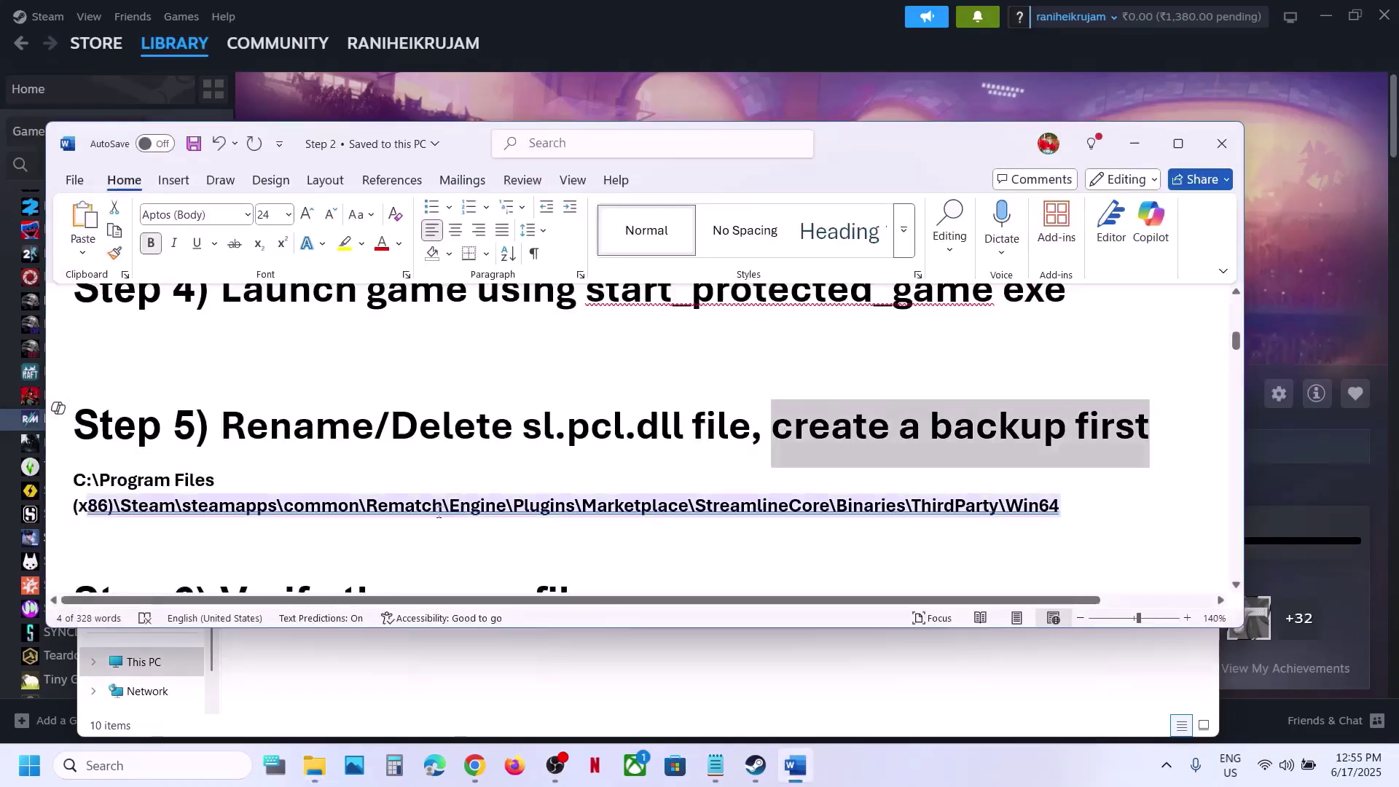
pyautogui.hotkey('alt', 'Tab')
pyautogui.doubleClick(317, 390)
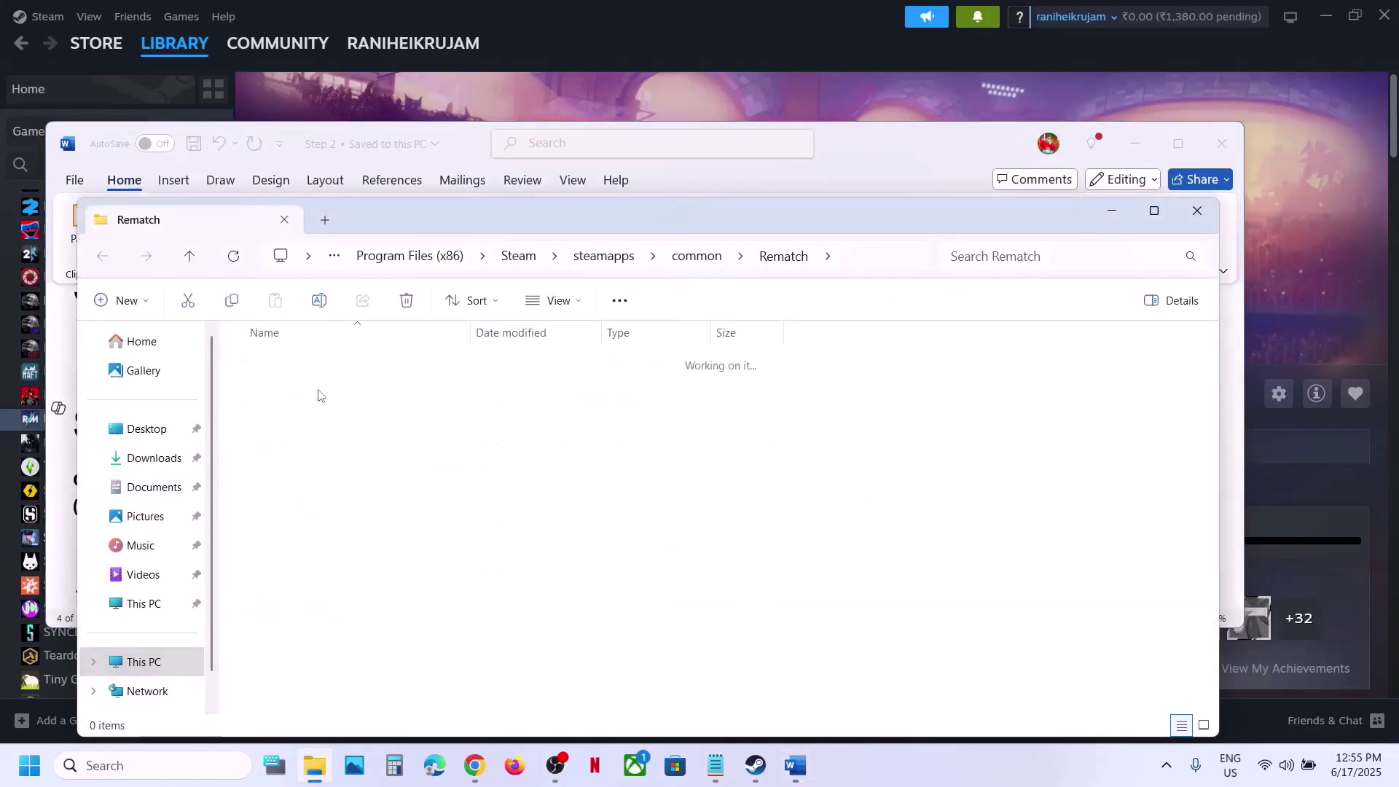
pyautogui.hotkey('alt', 'Tab')
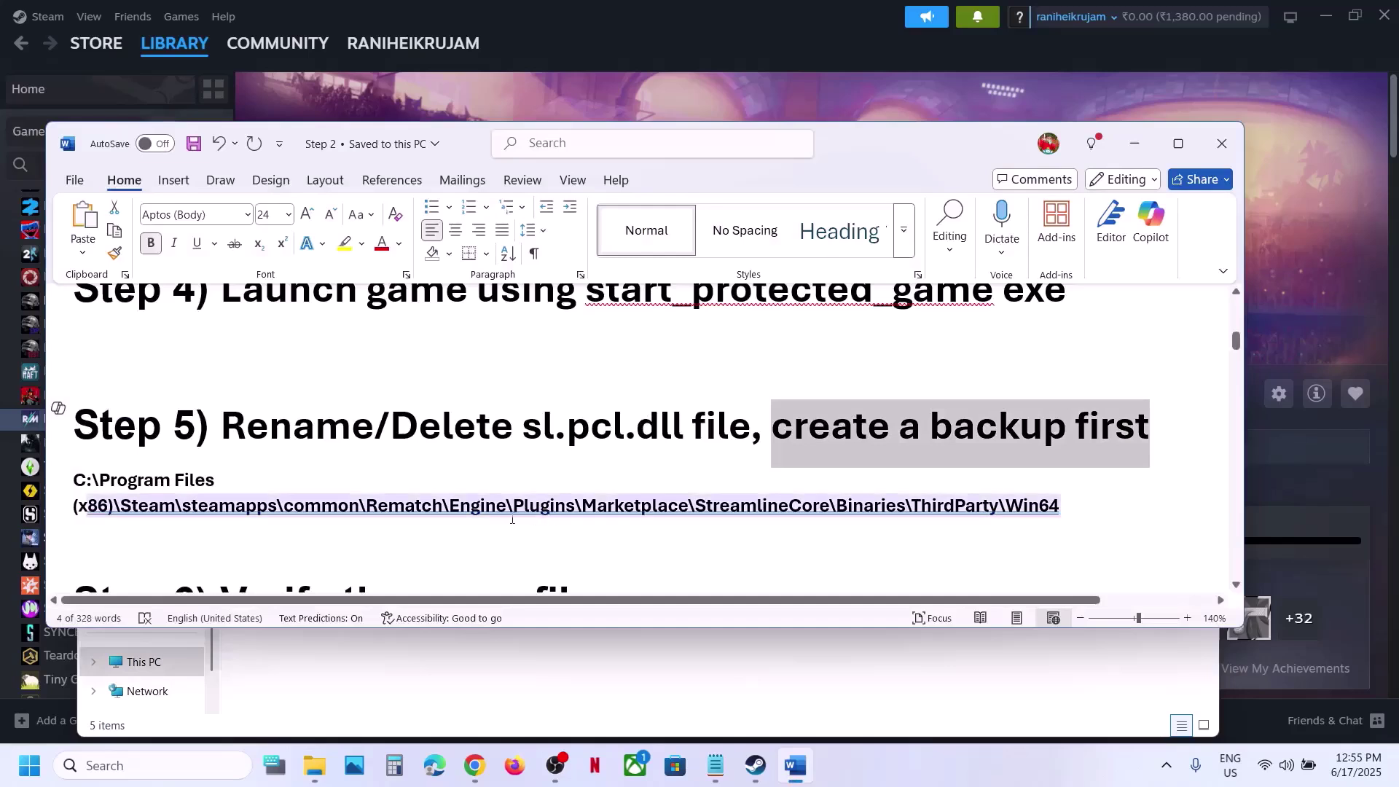
pyautogui.hotkey('alt', 'Tab')
# Navigate Plugins > Marketplace > StreamlineCore > Binaries > ThirdParty > Win64 and select sl.pcl.dll
pyautogui.doubleClick(307, 444)
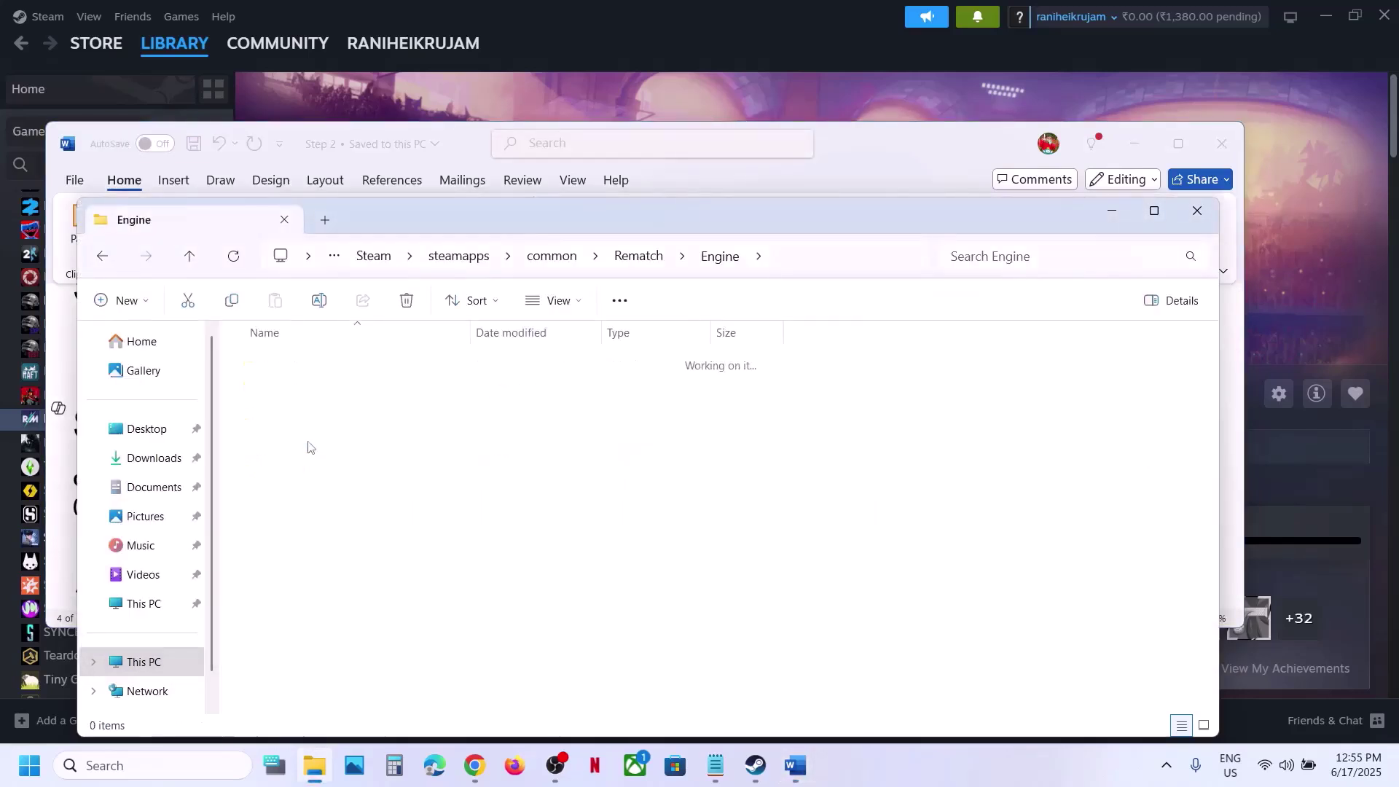
pyautogui.doubleClick(306, 365)
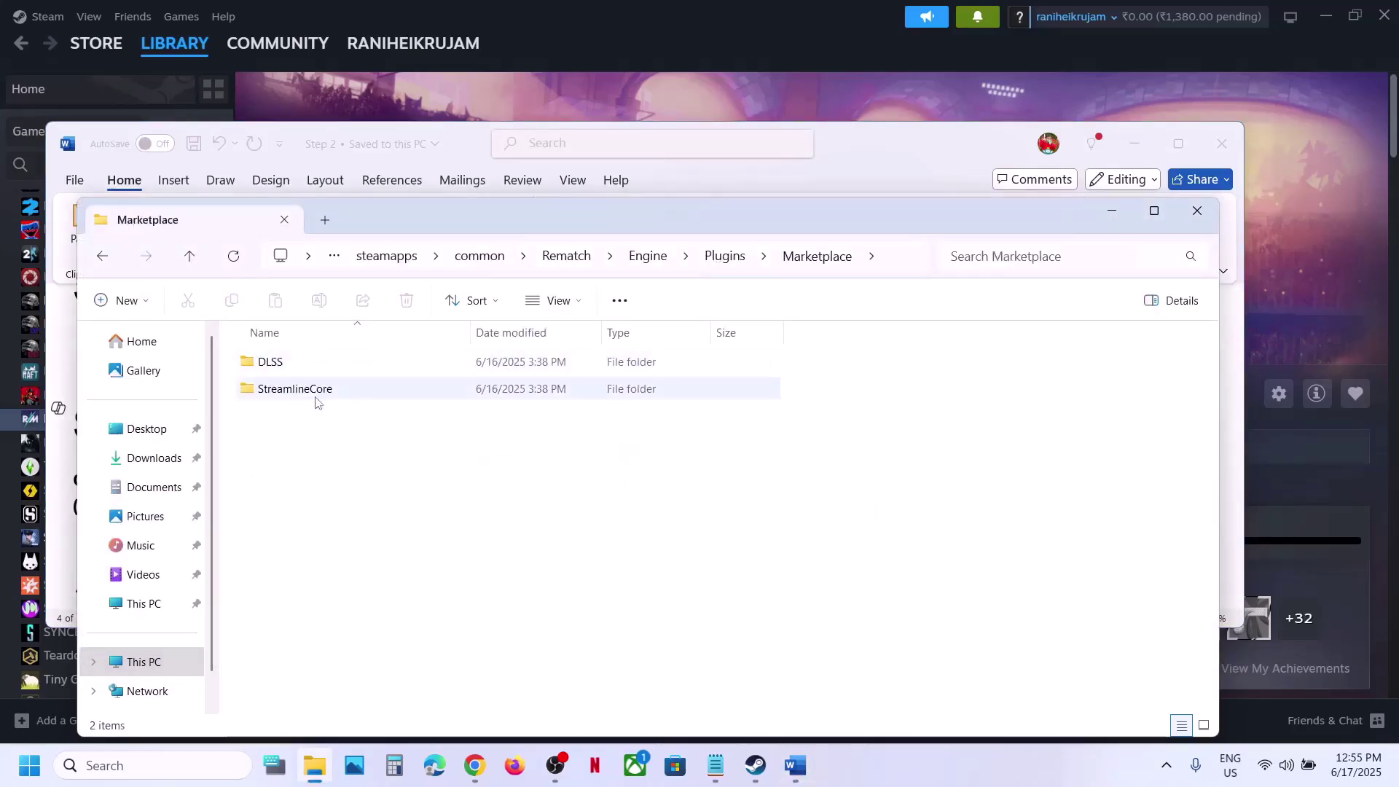
pyautogui.click(316, 393)
pyautogui.doubleClick(316, 397)
pyautogui.doubleClick(313, 363)
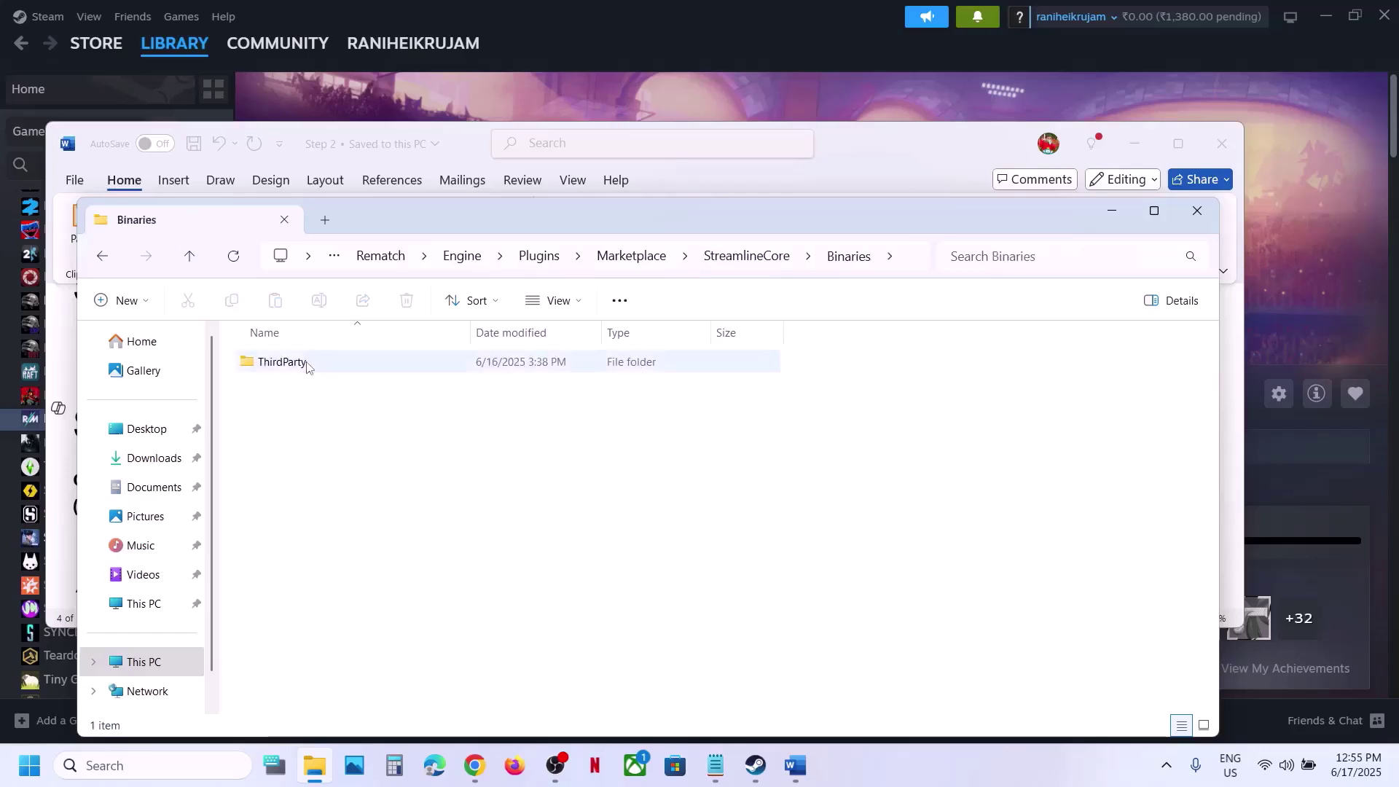
pyautogui.doubleClick(315, 365)
pyautogui.doubleClick(316, 364)
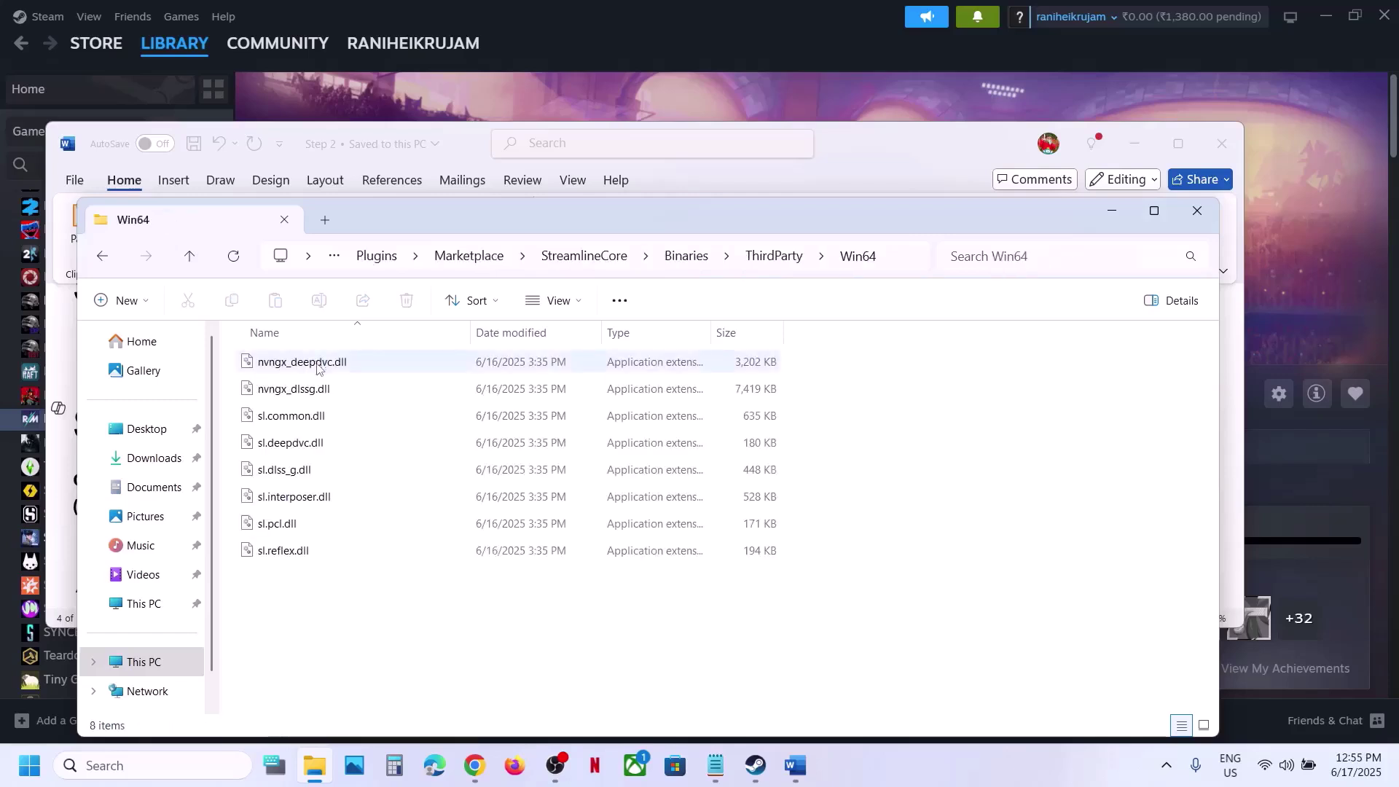
pyautogui.click(319, 524)
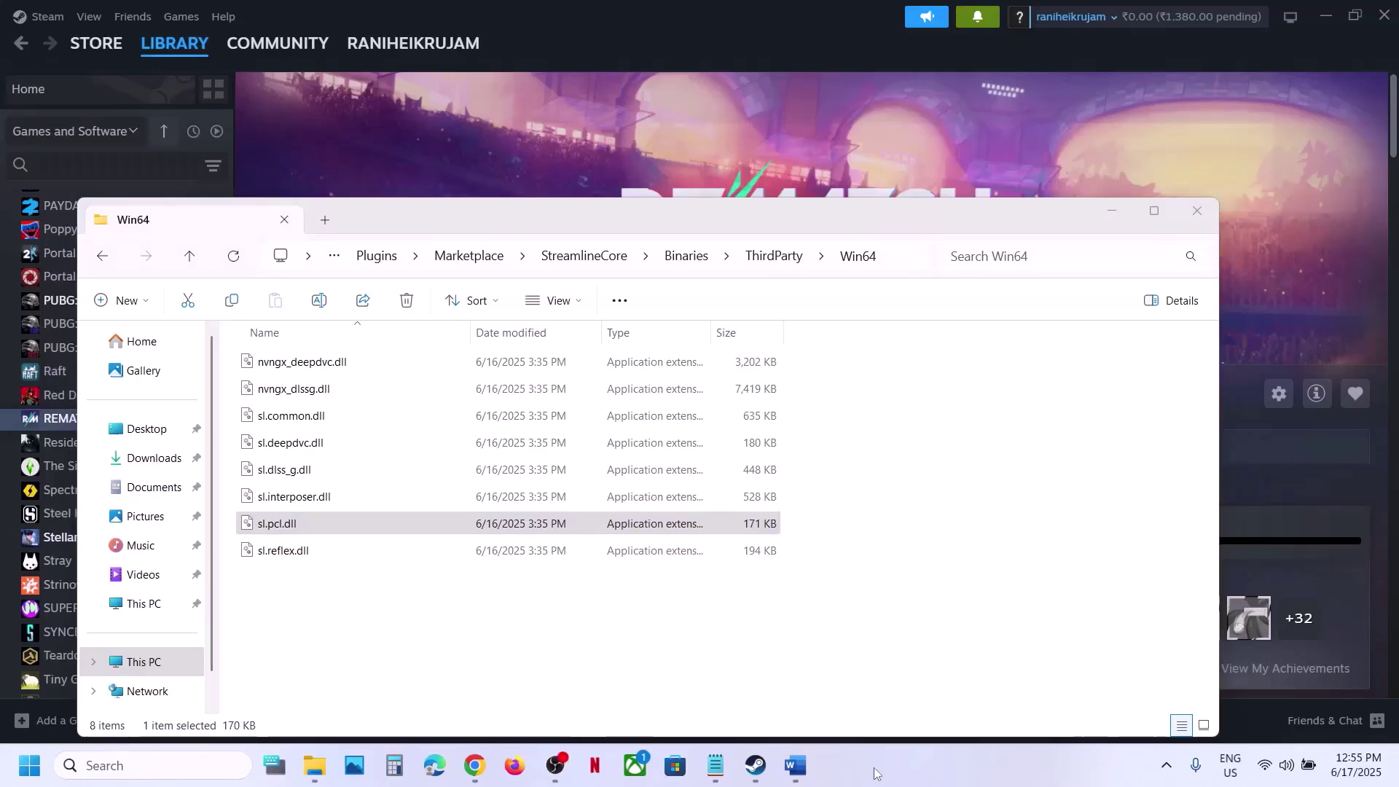
# Copy sl.pcl.dll and paste a backup of it onto the desktop
pyautogui.rightClick(337, 525)
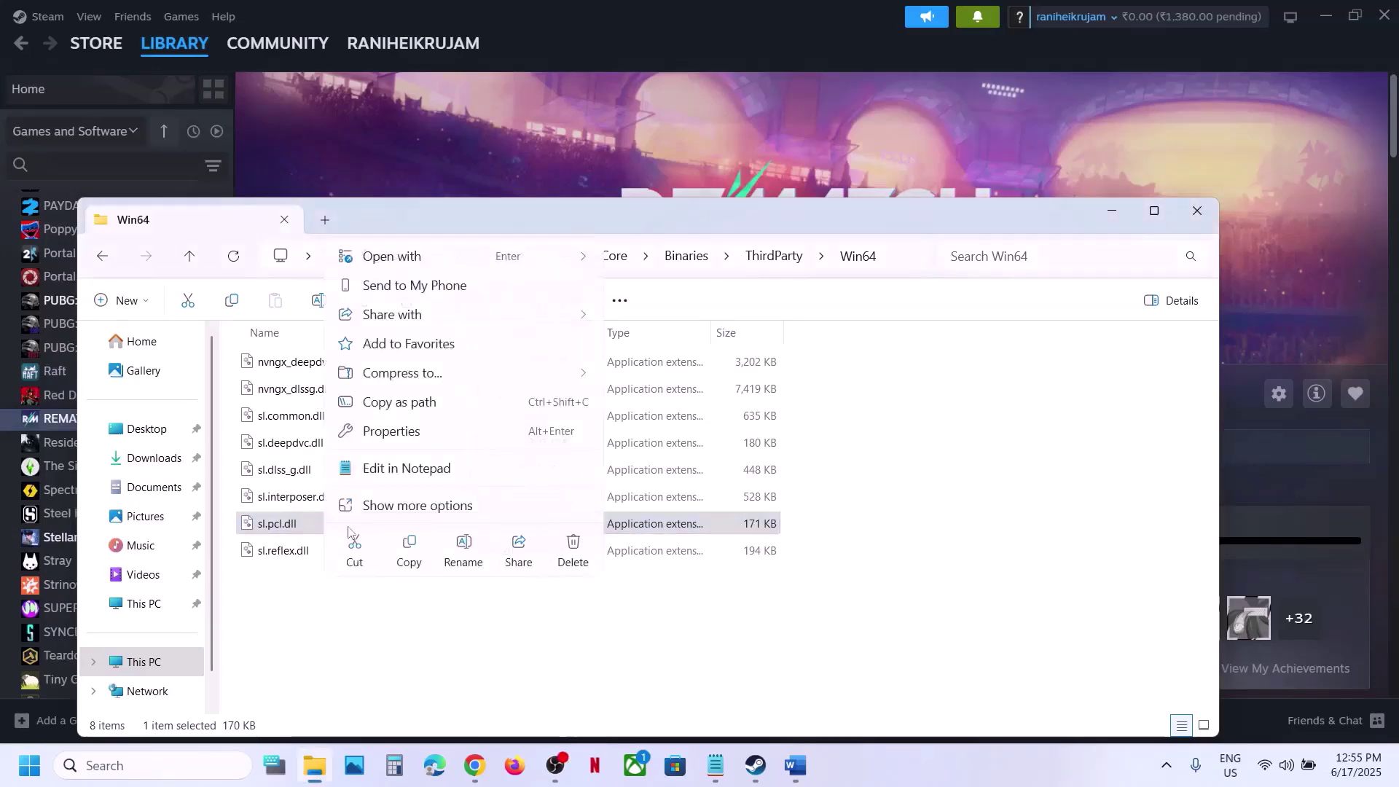
pyautogui.click(410, 547)
pyautogui.press('super+d')
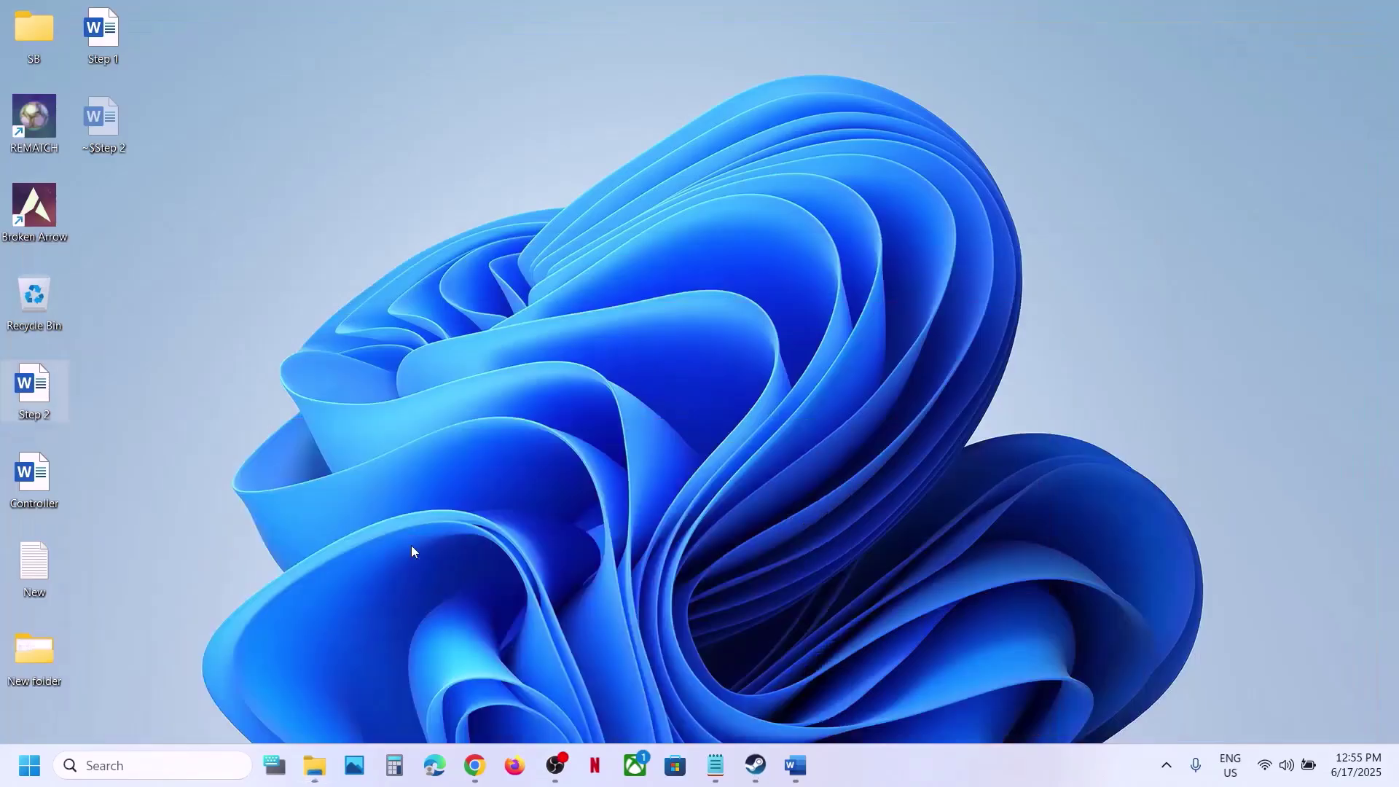
pyautogui.hotkey('ctrl', 'v')
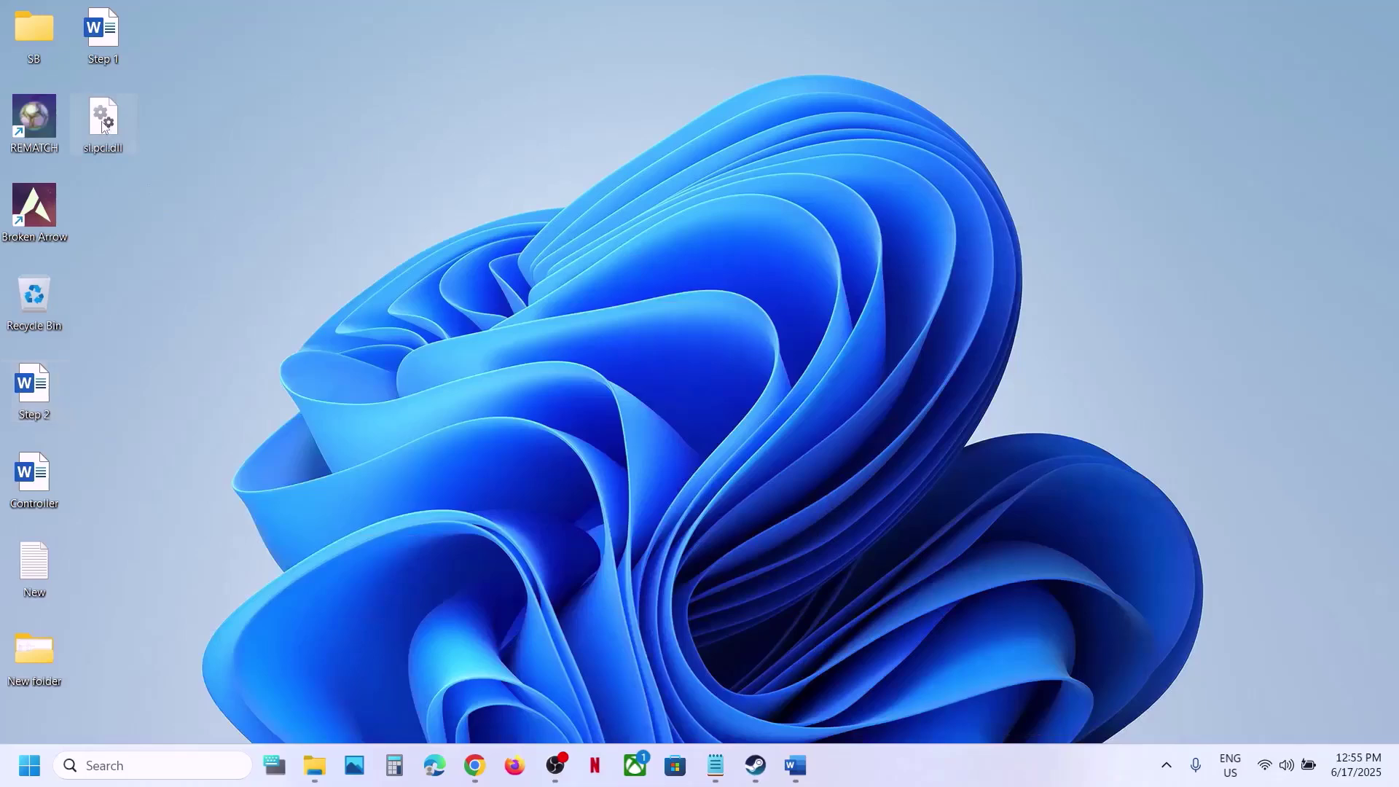
pyautogui.moveTo(581, 295); pyautogui.dragTo(587, 302)
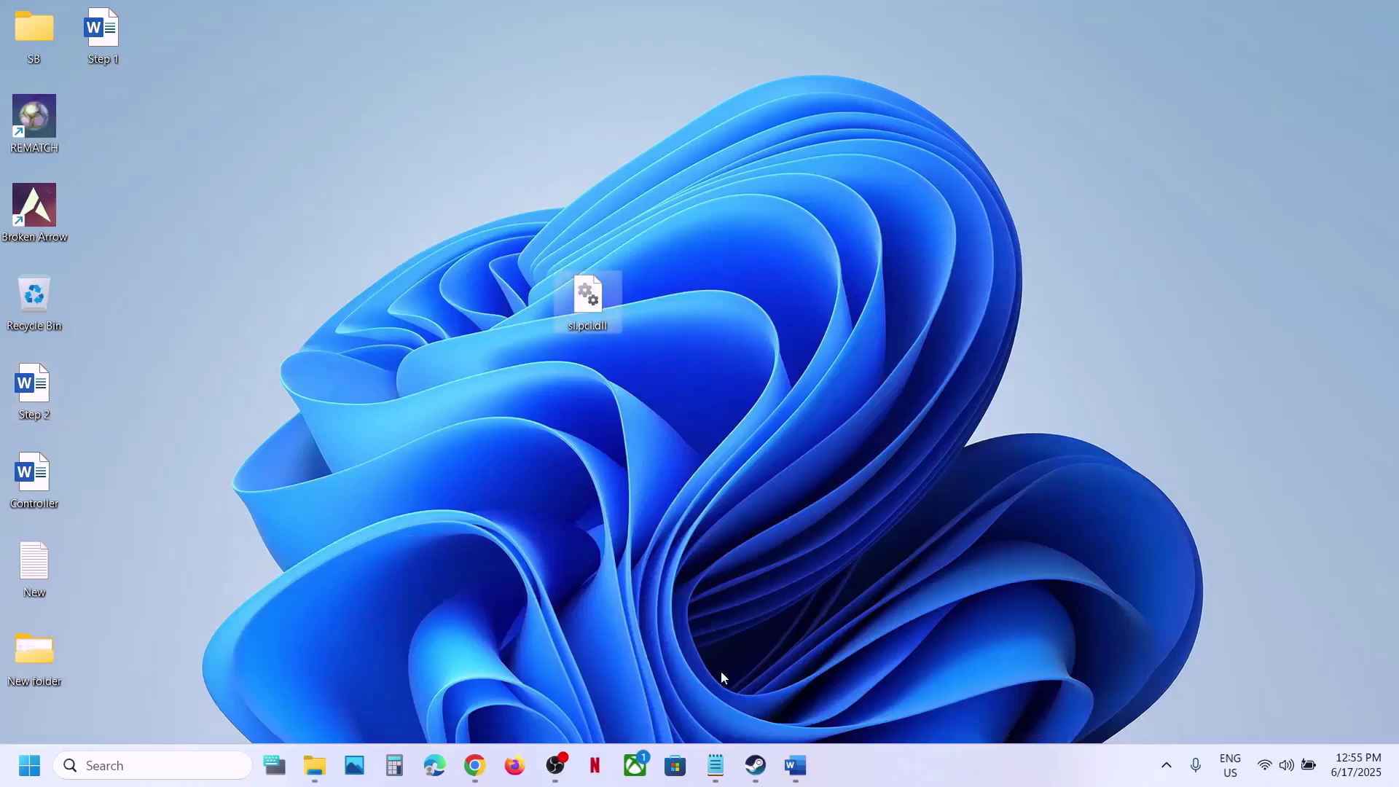
# Rename the original sl.pcl.dll in the Win64 folder to sl.pcl.dll.old
pyautogui.click(320, 781)
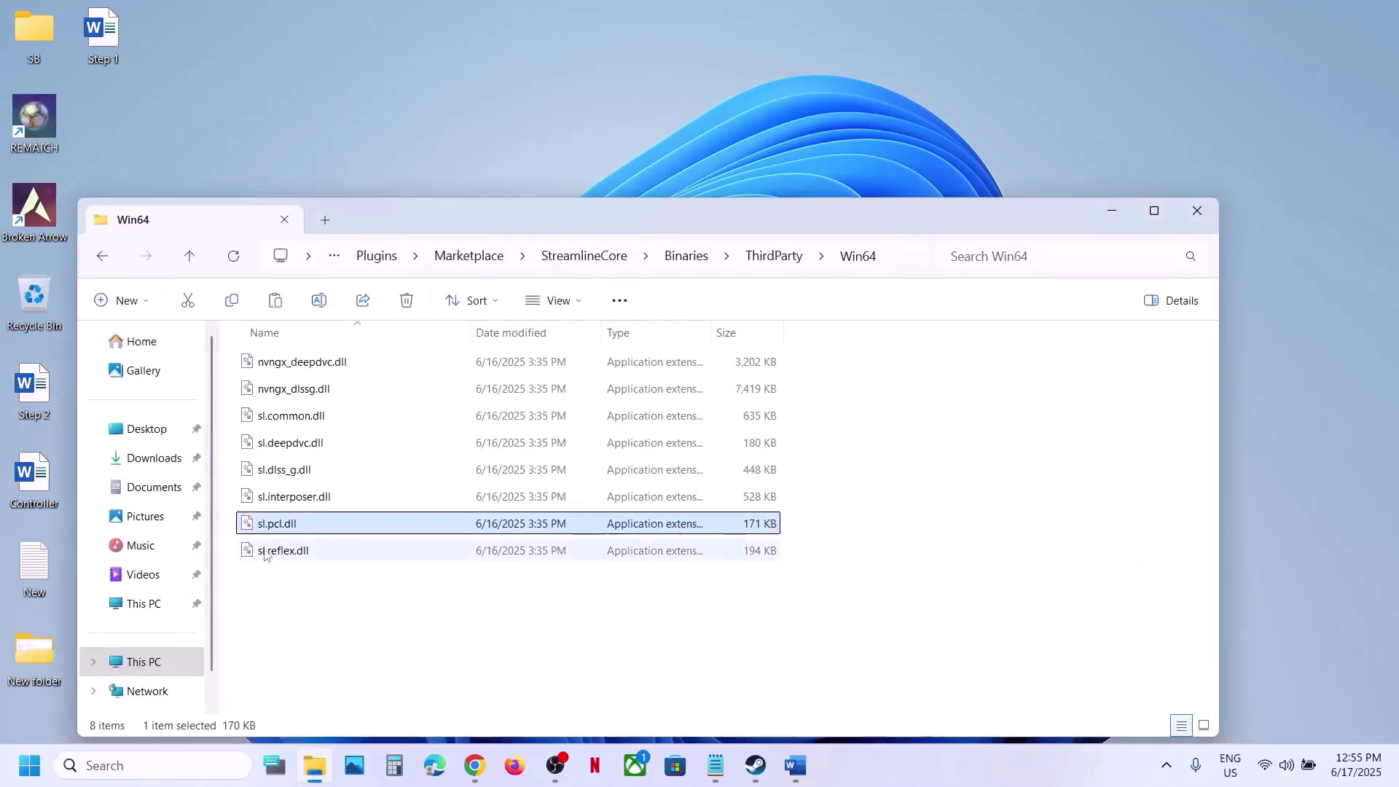
pyautogui.rightClick(278, 529)
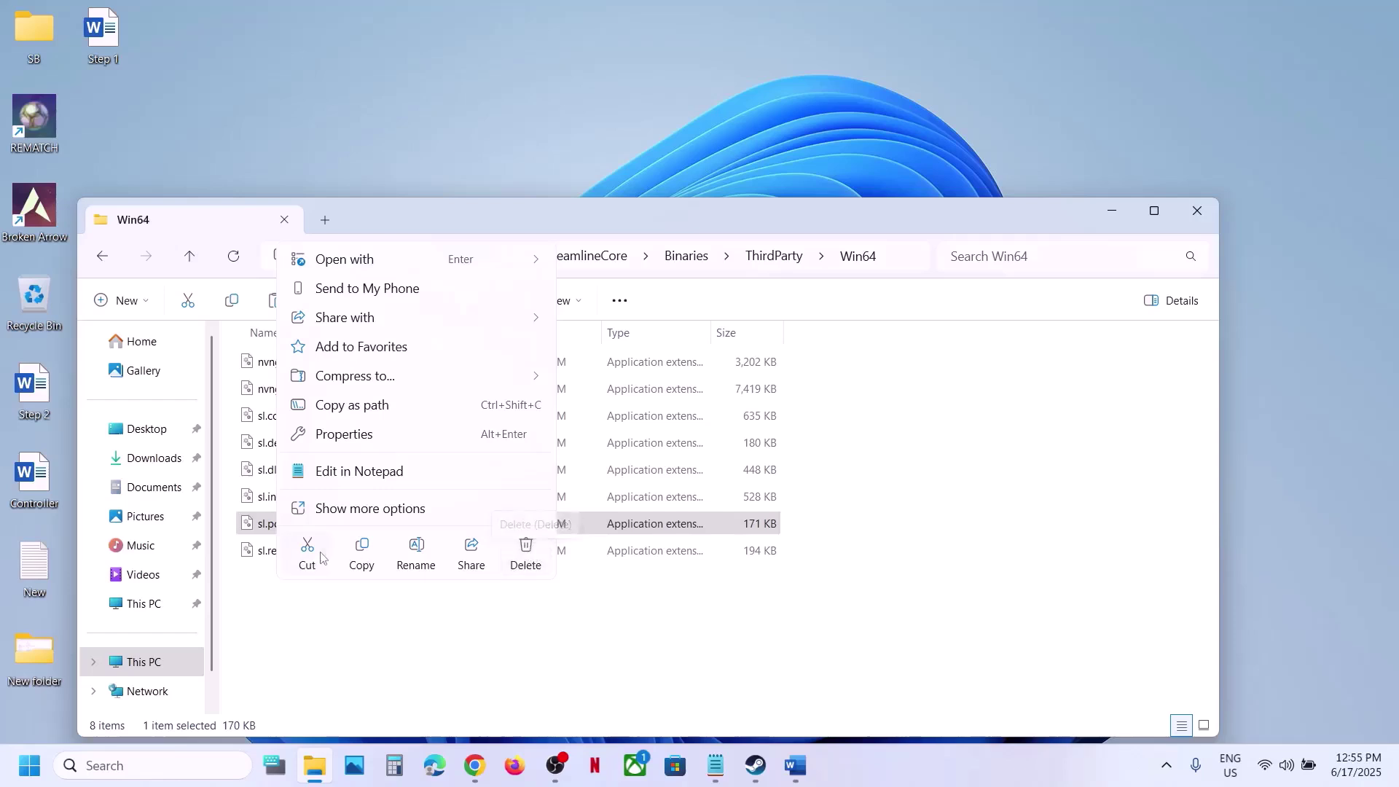
pyautogui.click(417, 553)
pyautogui.click(319, 525)
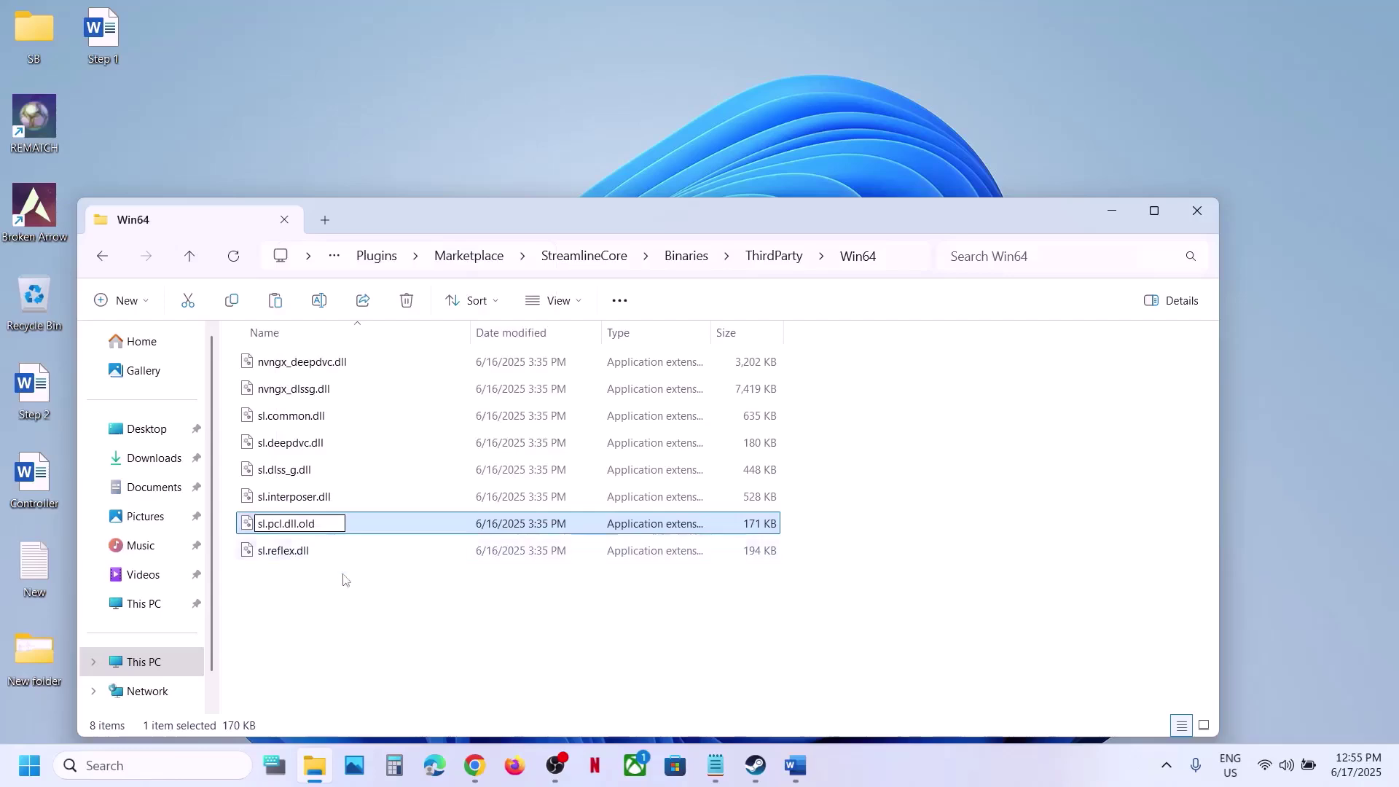
pyautogui.press('Return')
pyautogui.click(591, 645)
pyautogui.click(769, 783)
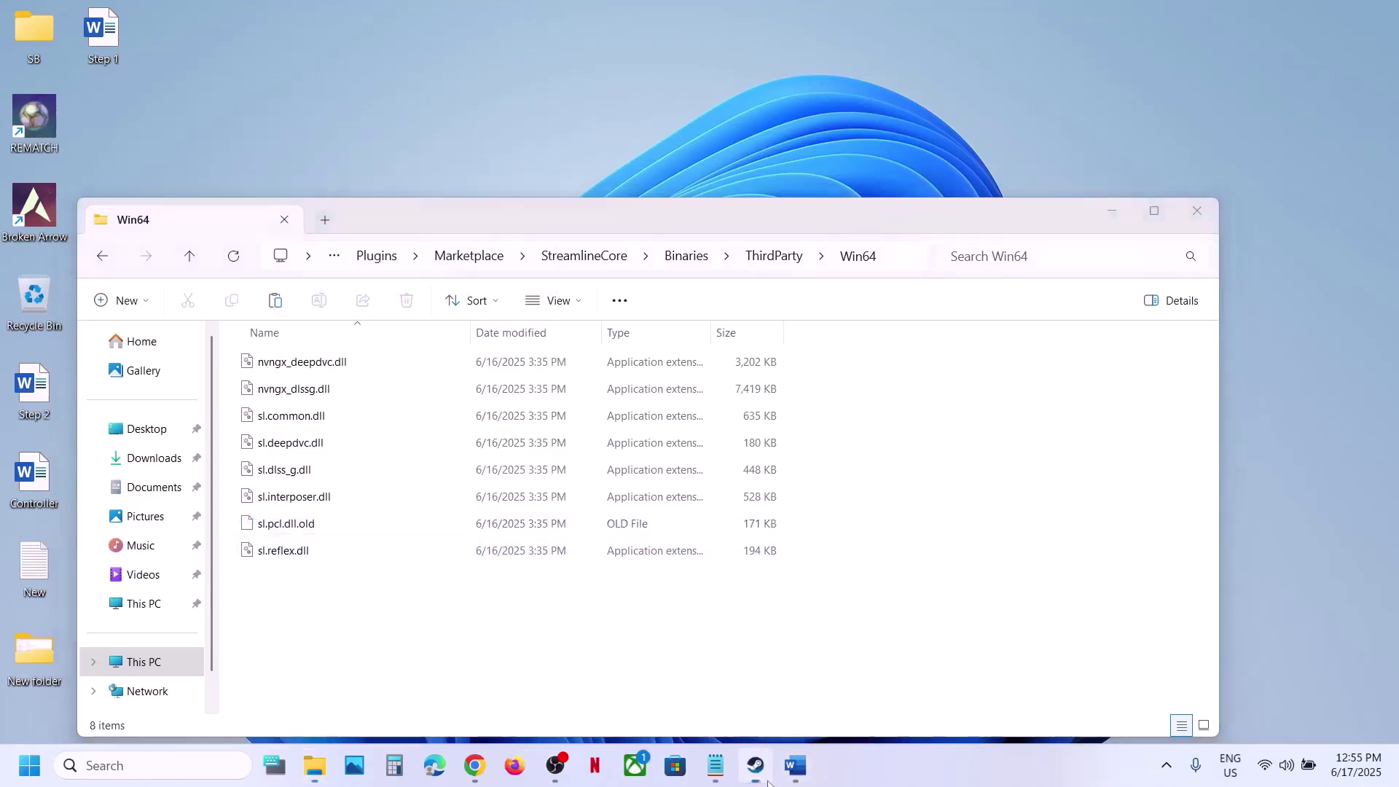
pyautogui.click(795, 766)
pyautogui.scroll(-3, 564, 514)
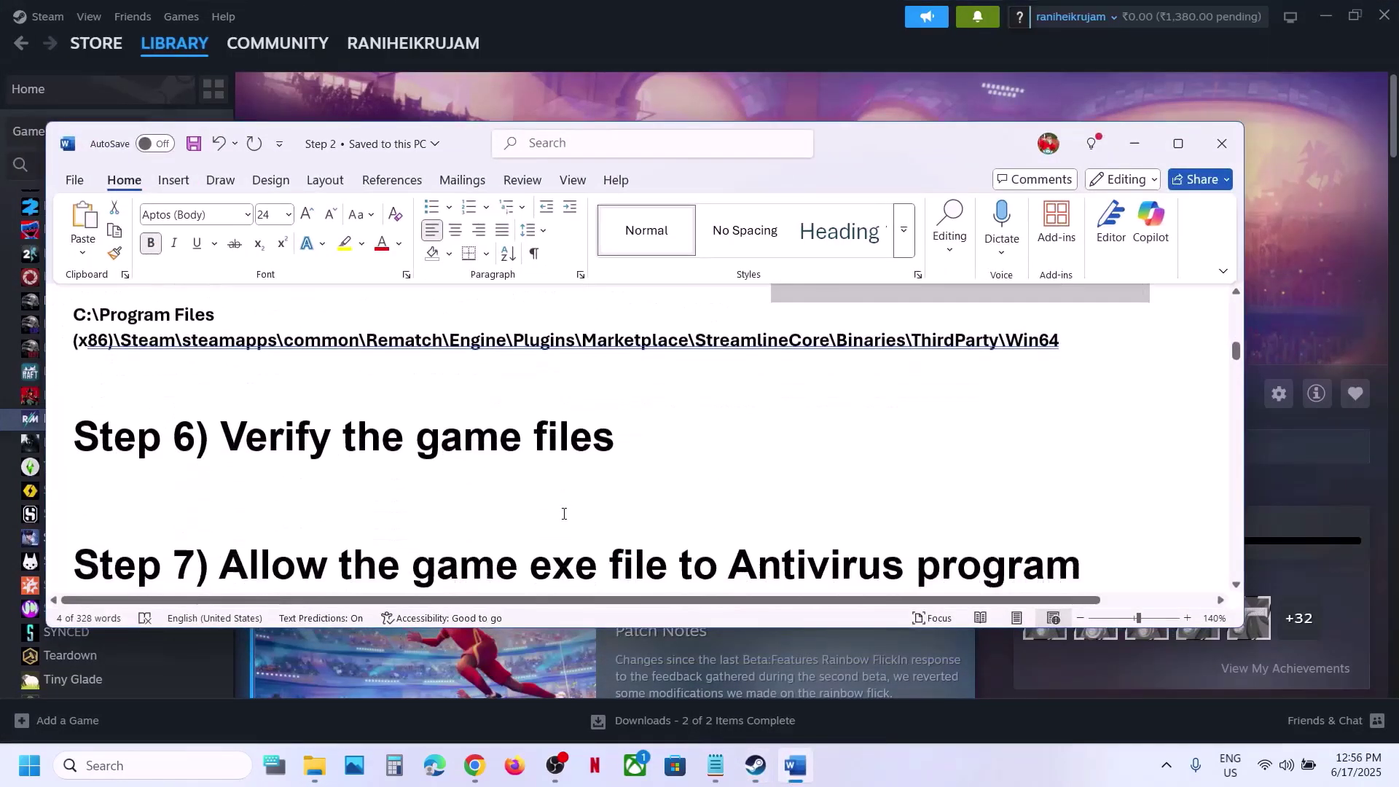
pyautogui.scroll(1, 564, 514)
pyautogui.moveTo(222, 468); pyautogui.dragTo(533, 470)
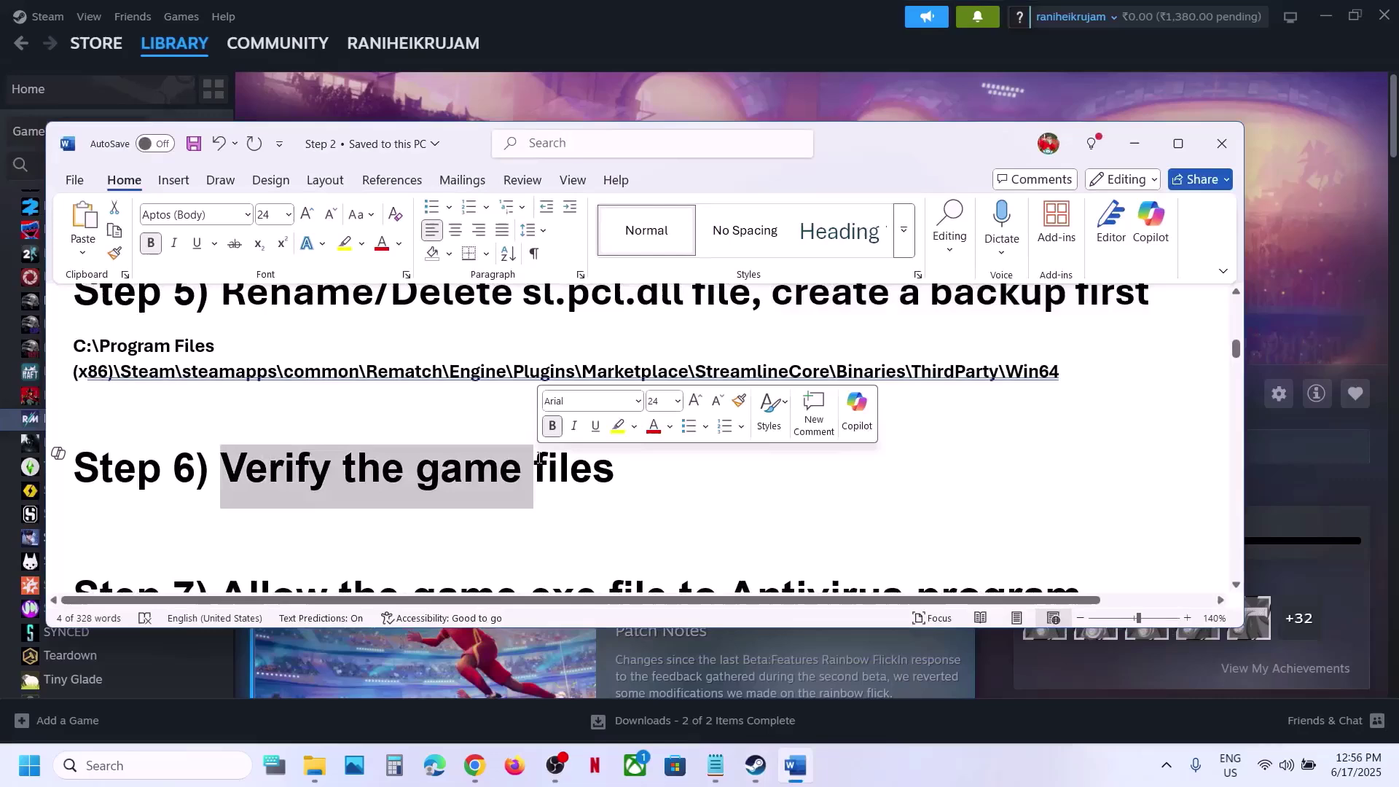
pyautogui.click(564, 52)
pyautogui.rightClick(111, 416)
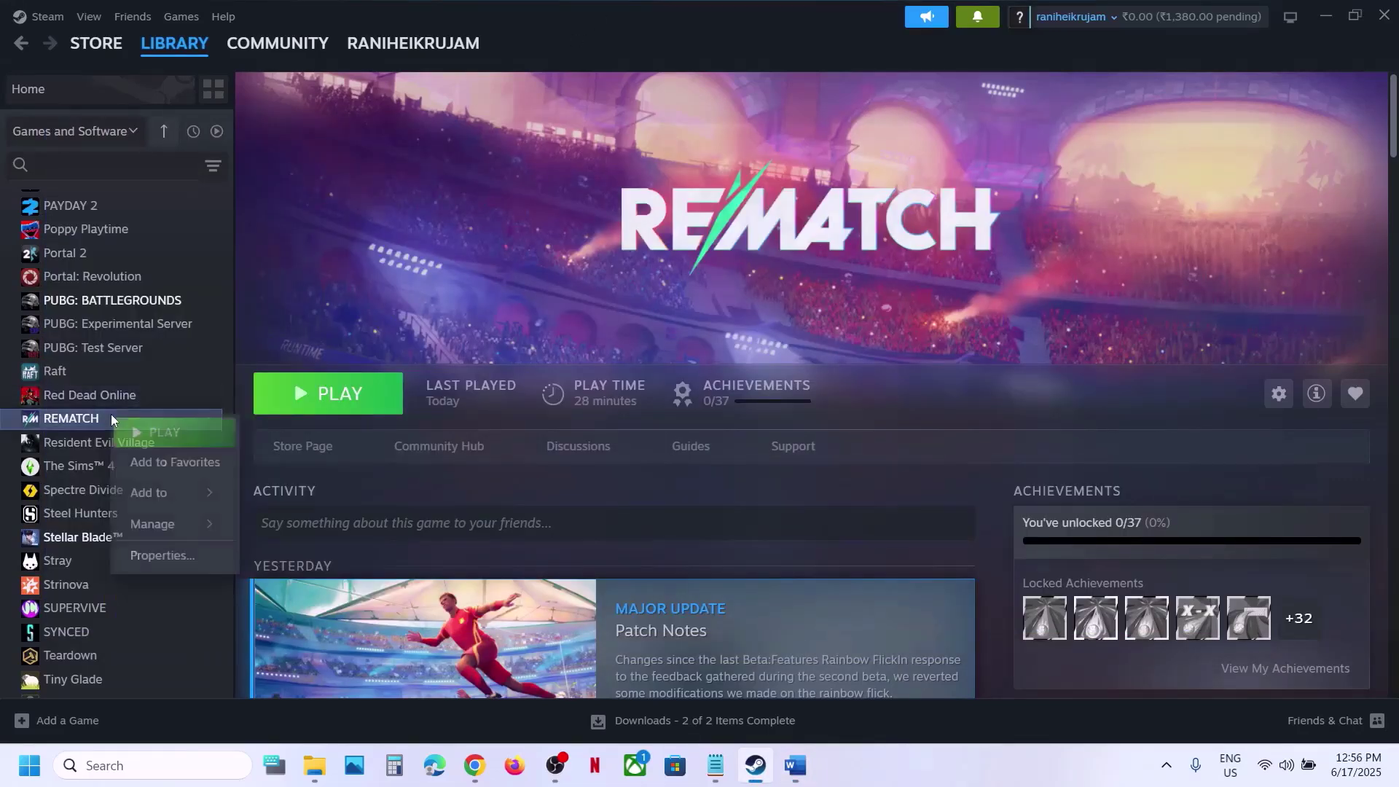
pyautogui.click(184, 558)
pyautogui.click(378, 252)
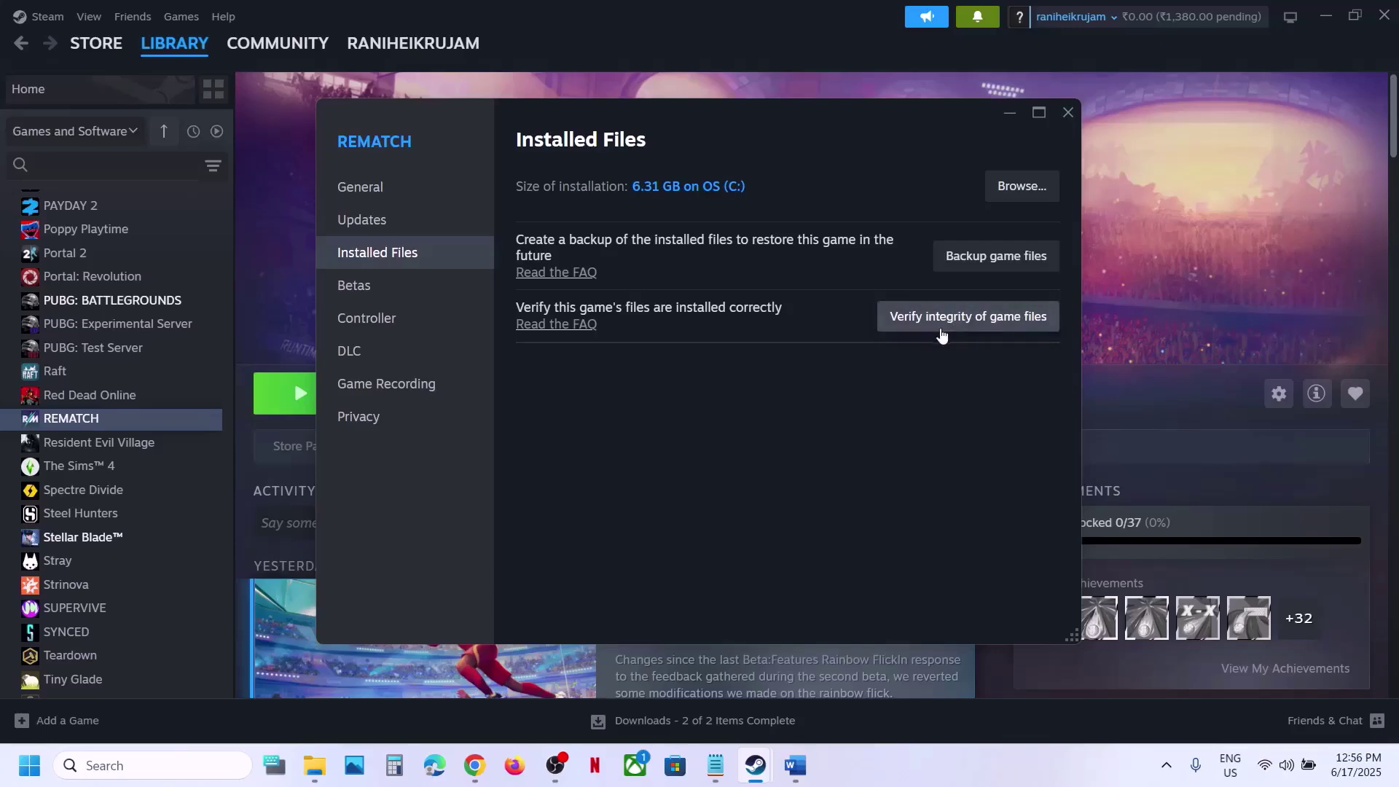
pyautogui.click(1070, 112)
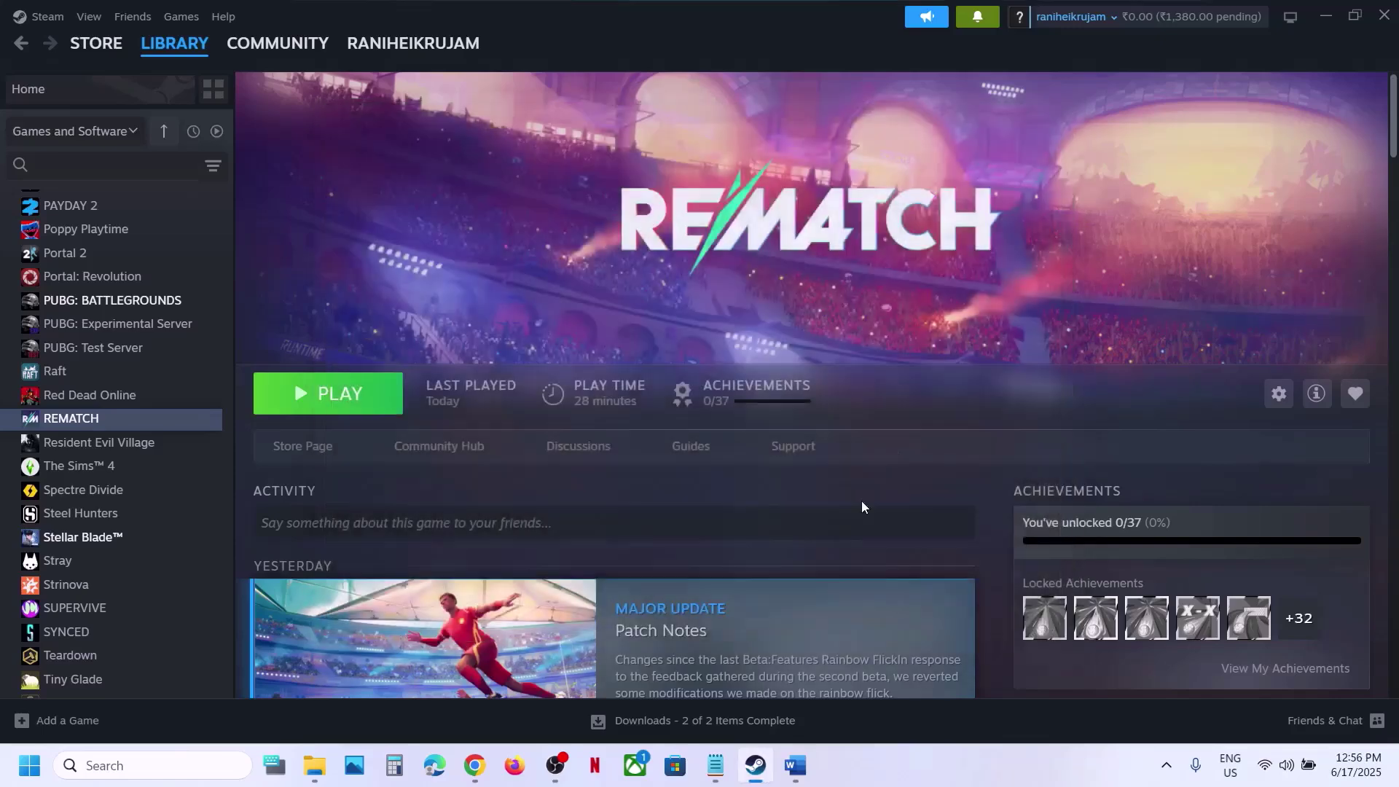
pyautogui.click(798, 764)
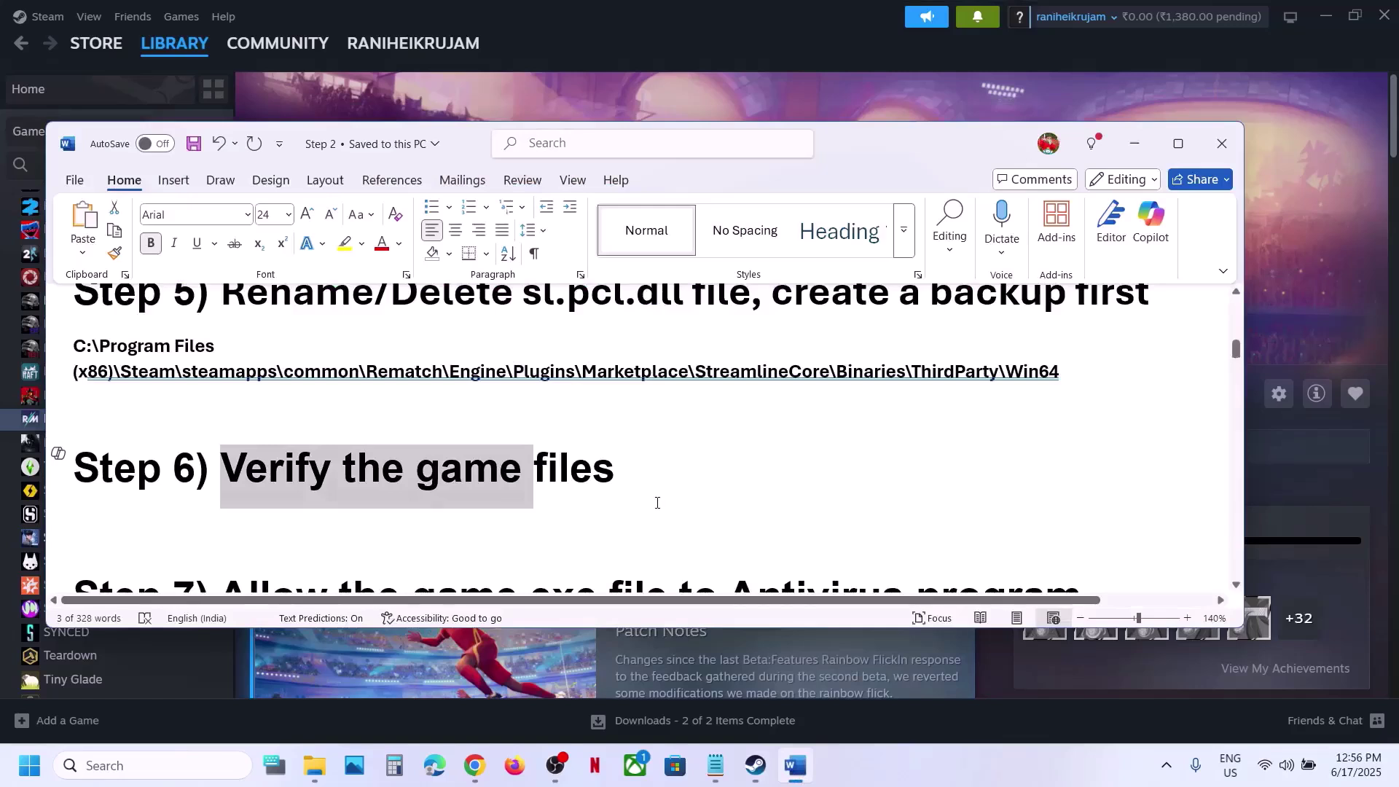
# Select Step 7's Windows Security antivirus instructions in Word, then open Windows Settings with Win+I
pyautogui.scroll(-2, 657, 503)
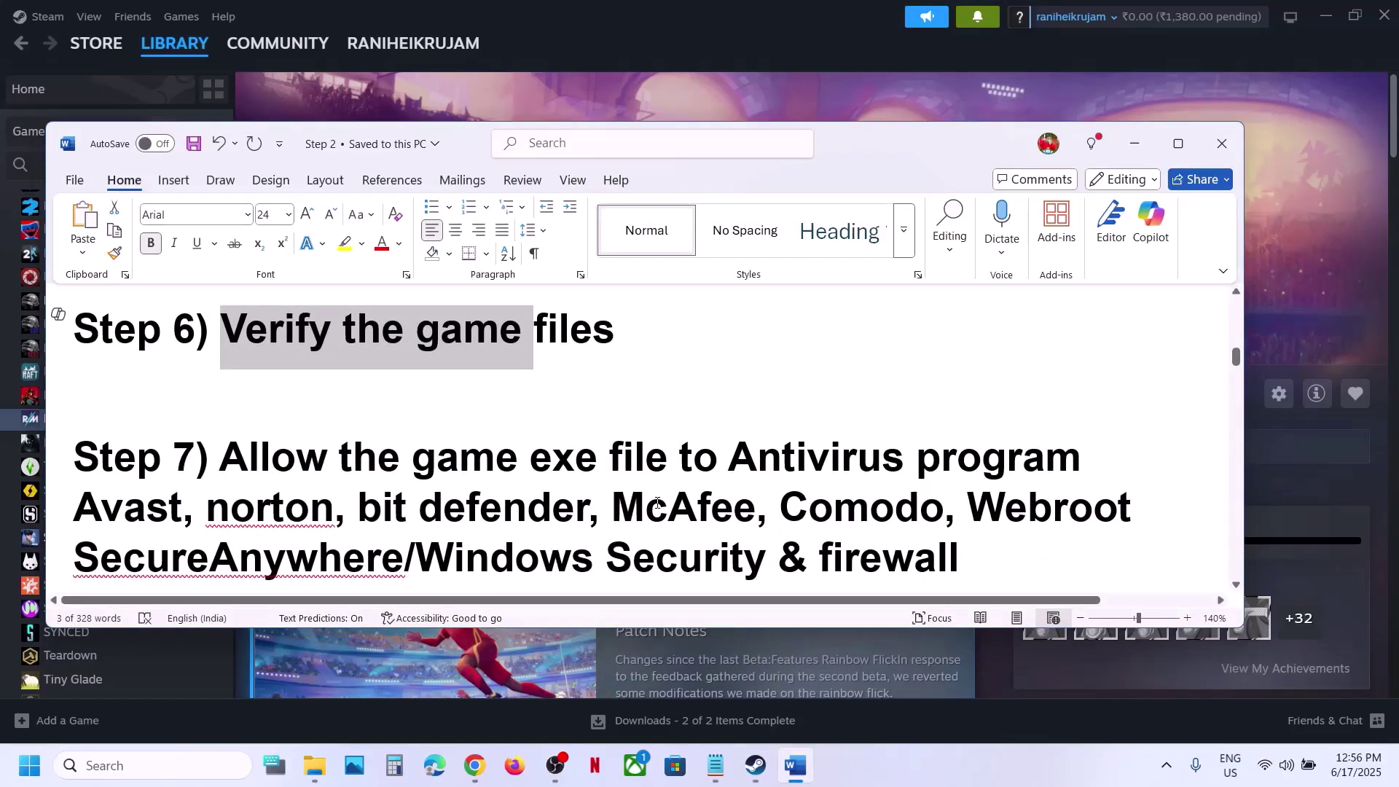
pyautogui.scroll(-1, 657, 503)
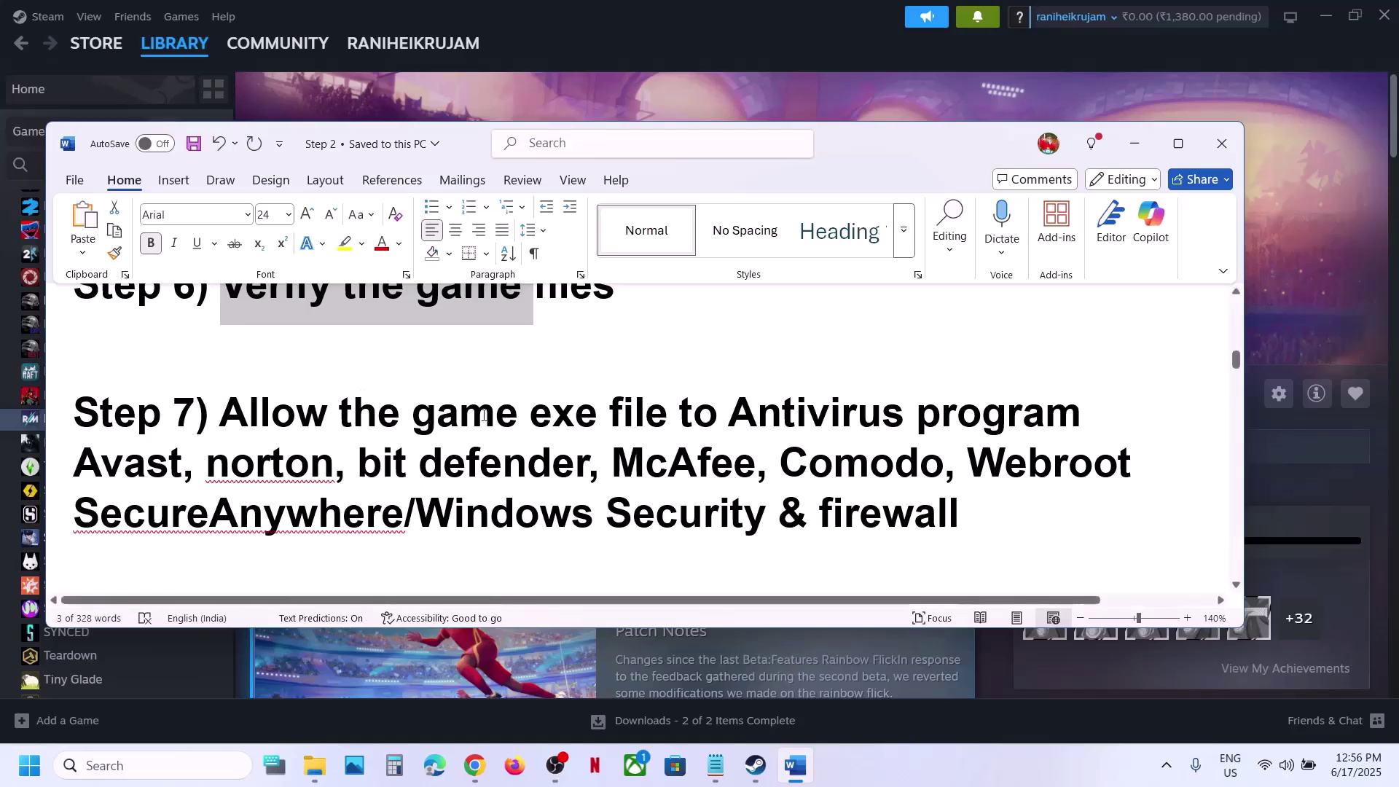
pyautogui.moveTo(219, 421); pyautogui.dragTo(409, 510)
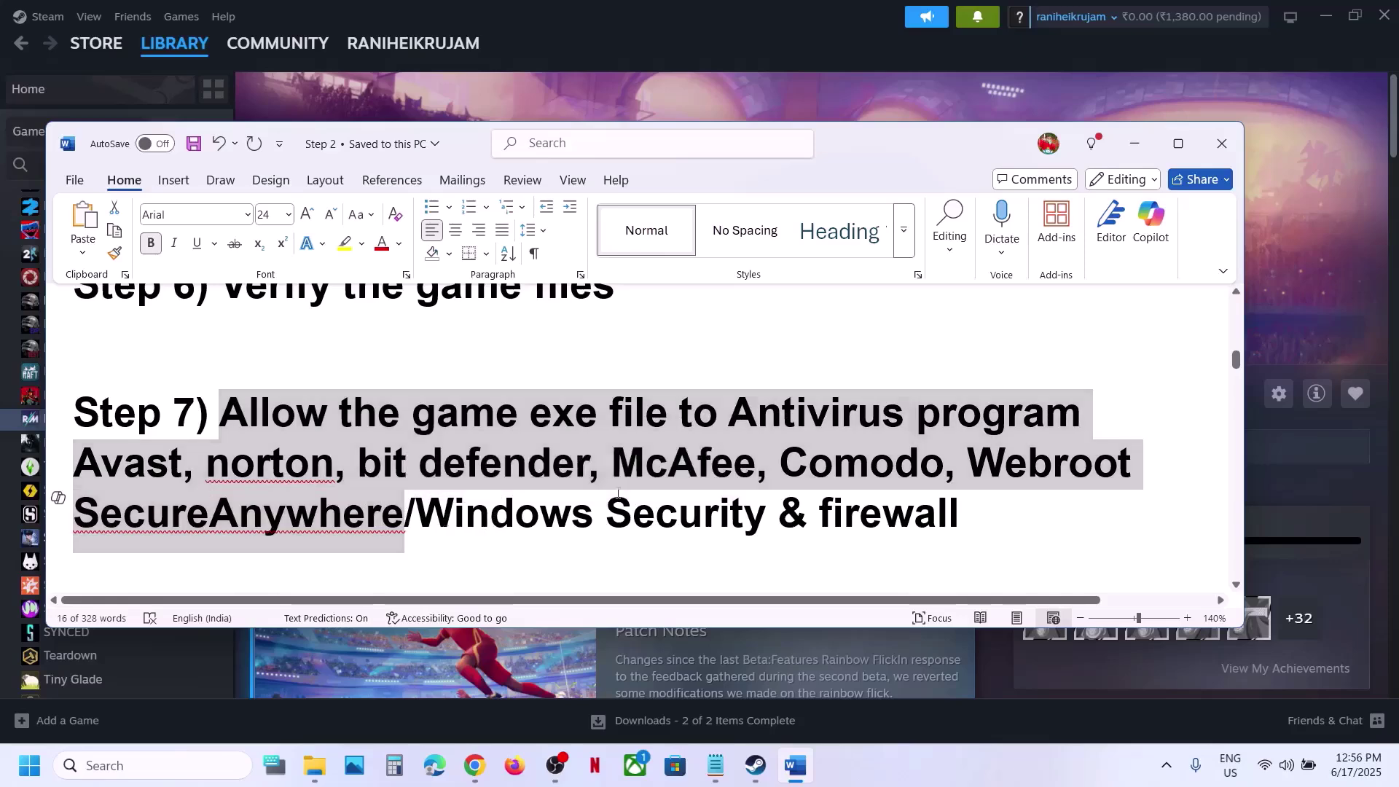
pyautogui.moveTo(605, 513); pyautogui.dragTo(933, 488)
pyautogui.press('super+Down')
pyautogui.press('super+i')
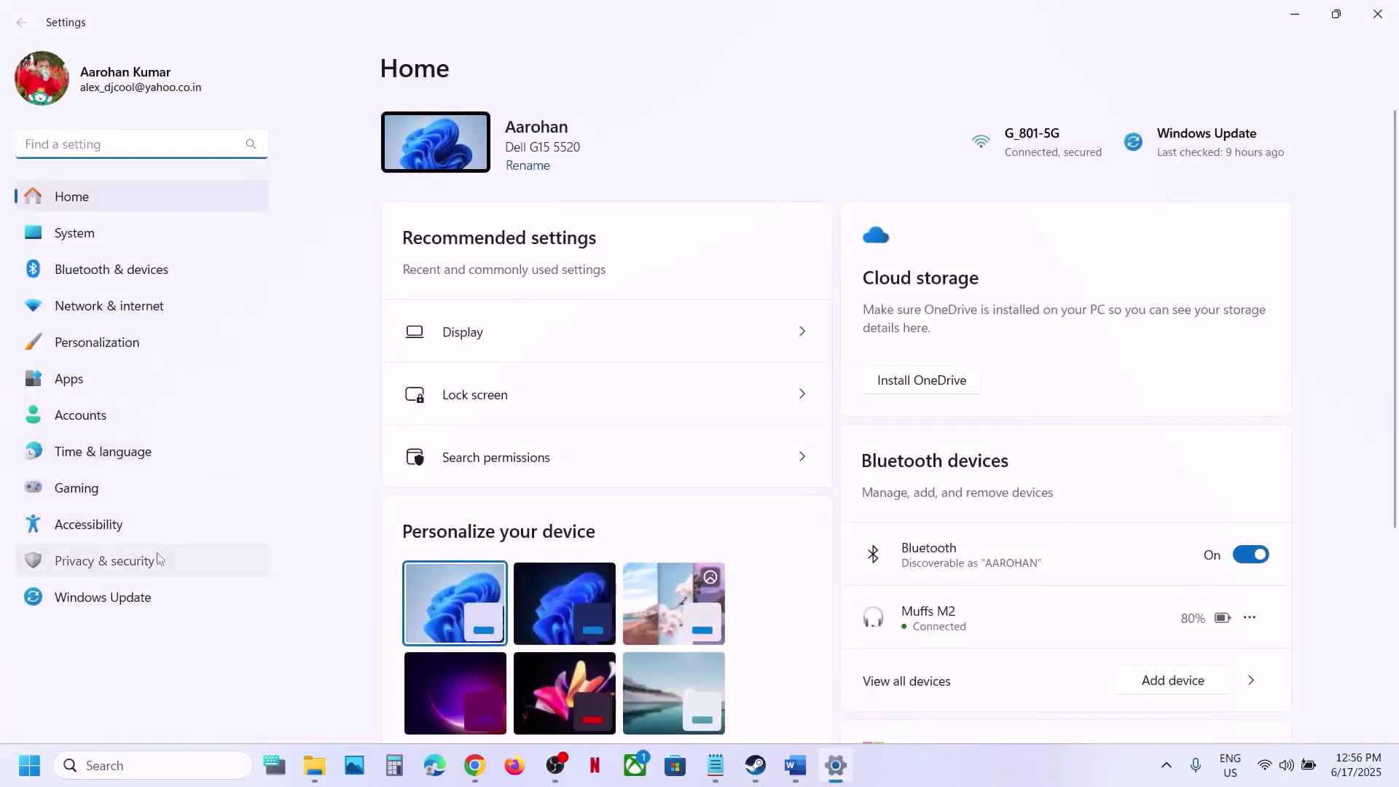
# Go through Privacy & security to ransomware protection's allowed-apps list, approving the admin prompt, and start adding an app
pyautogui.click(156, 557)
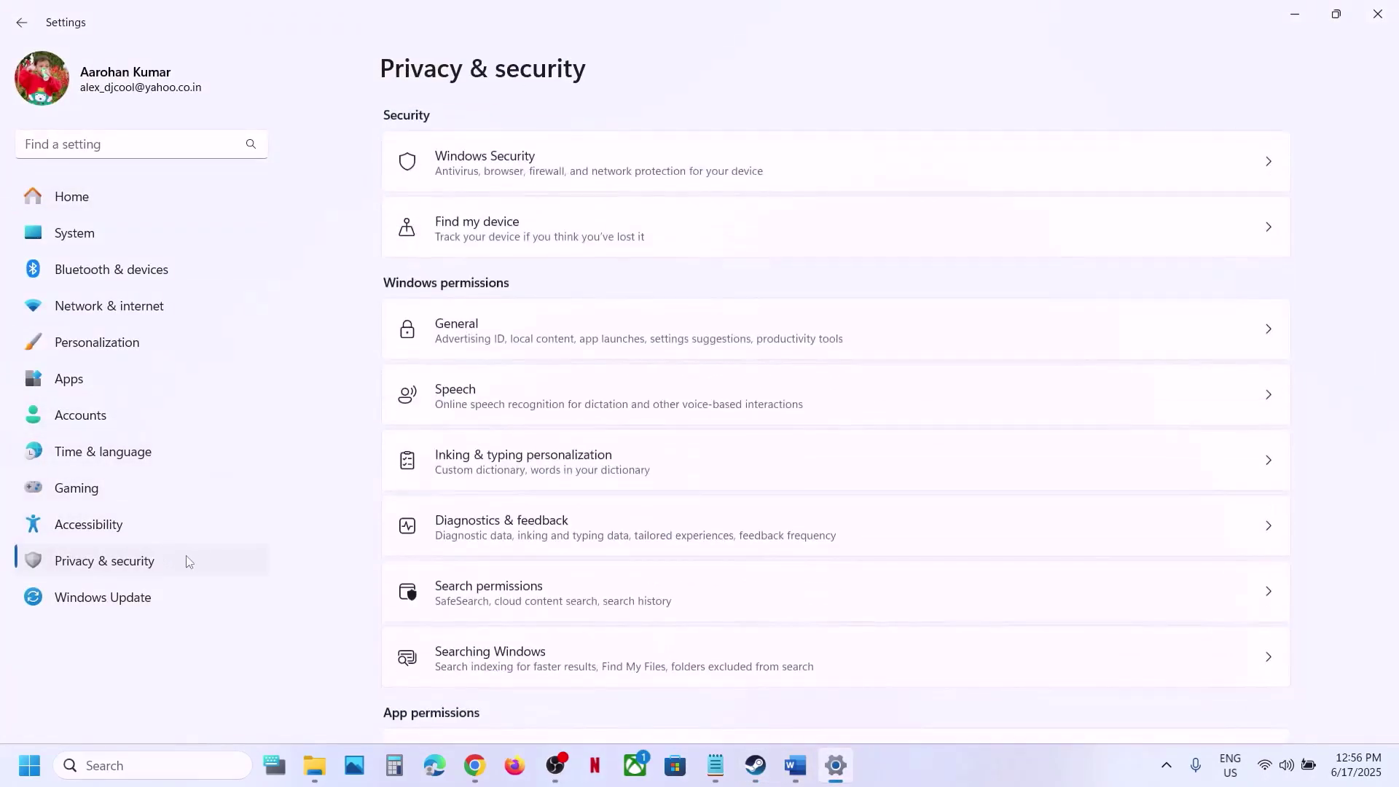
pyautogui.click(575, 176)
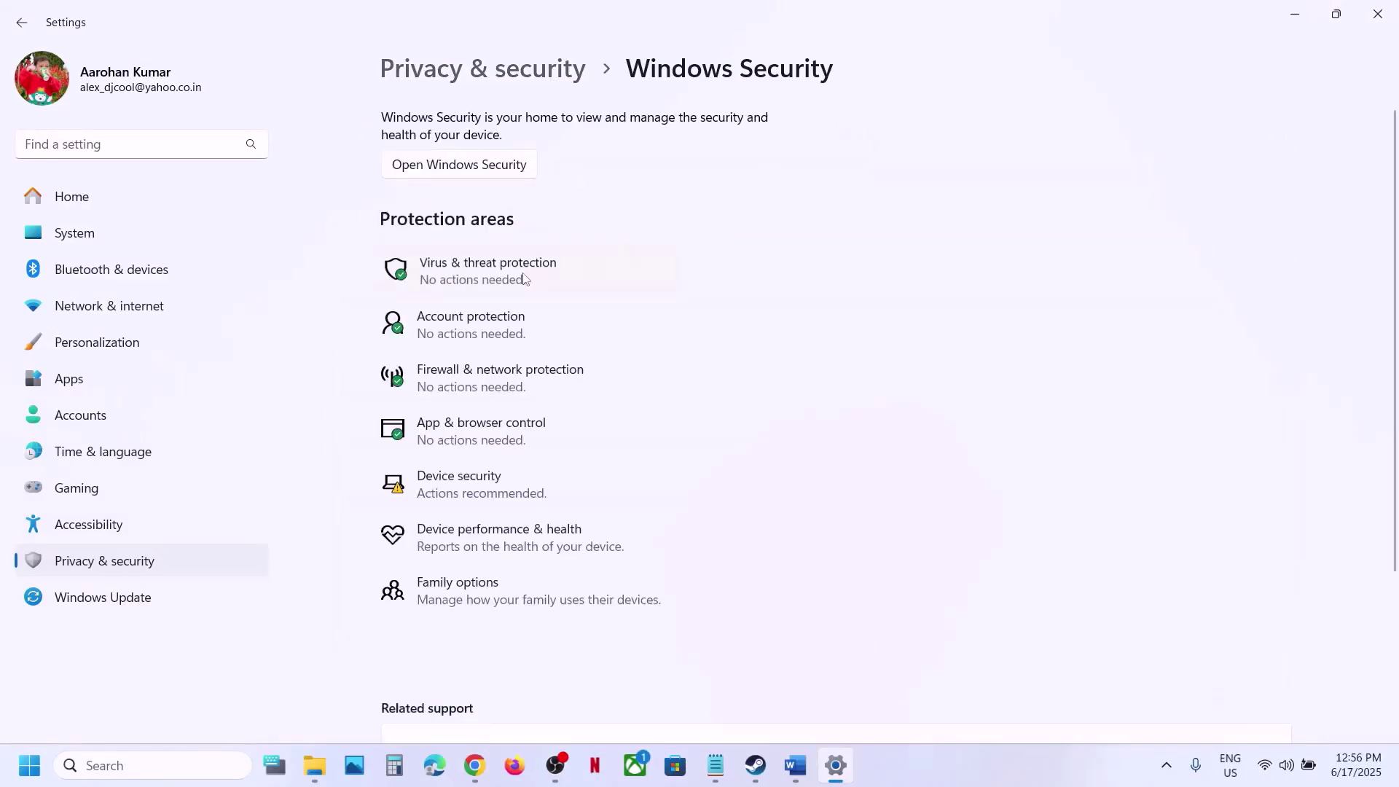
pyautogui.click(524, 279)
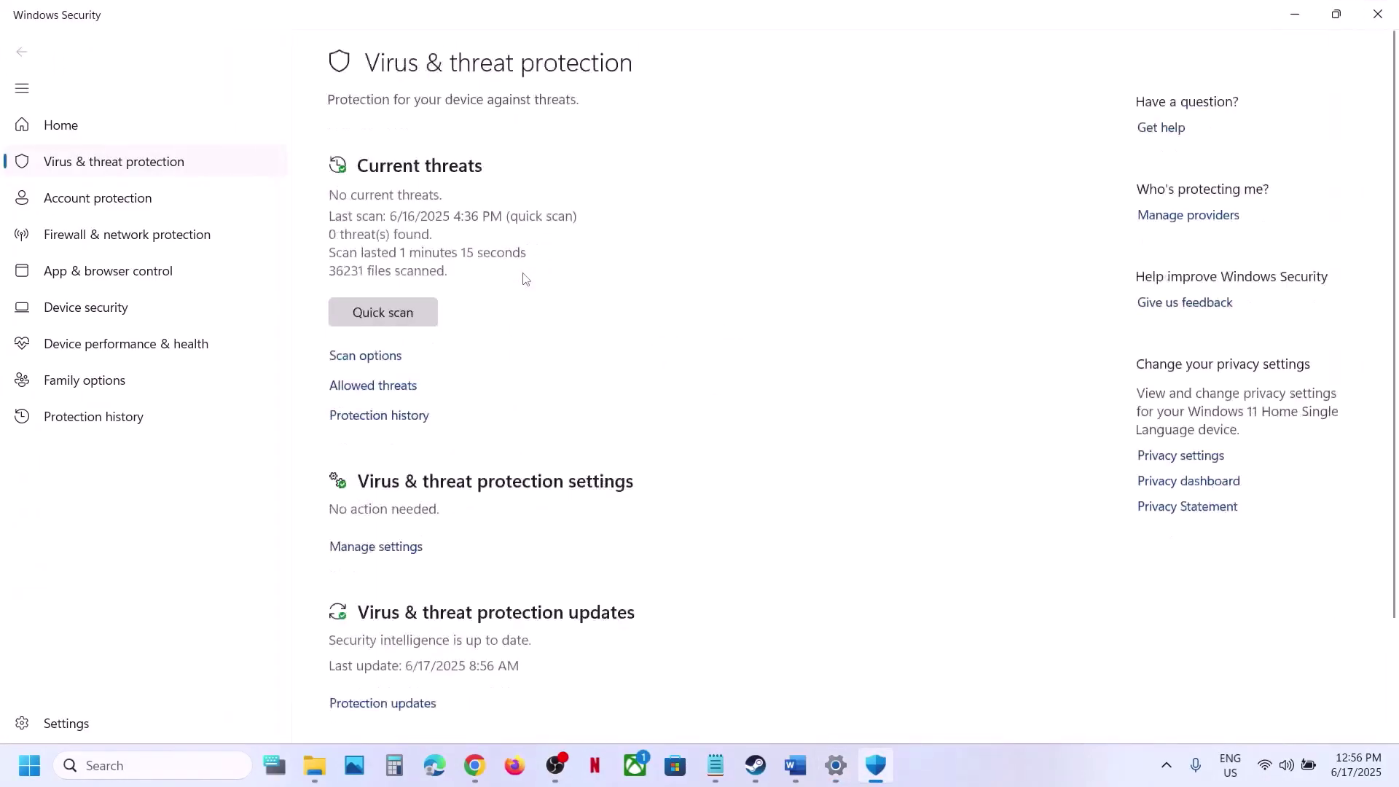
pyautogui.scroll(-3, 425, 564)
pyautogui.click(443, 687)
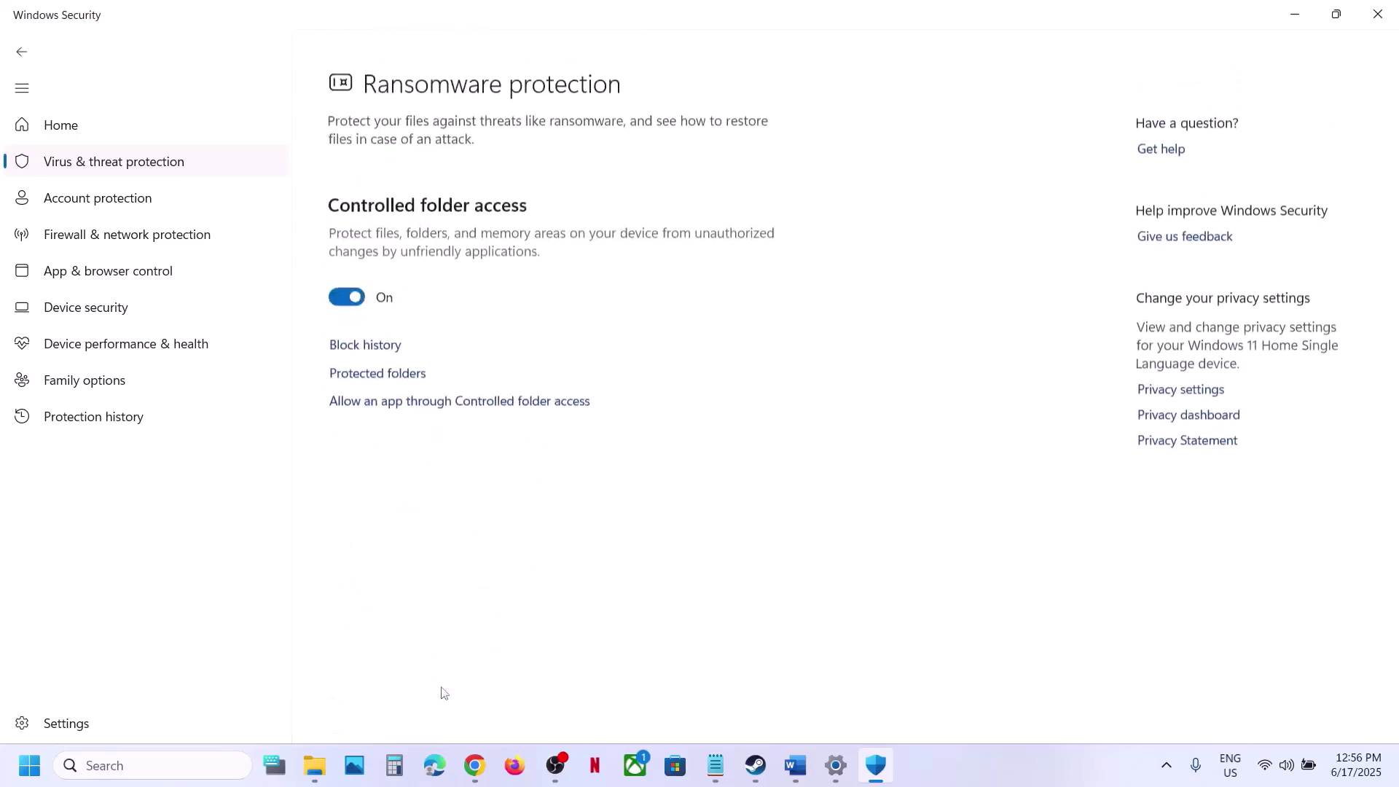
pyautogui.click(432, 385)
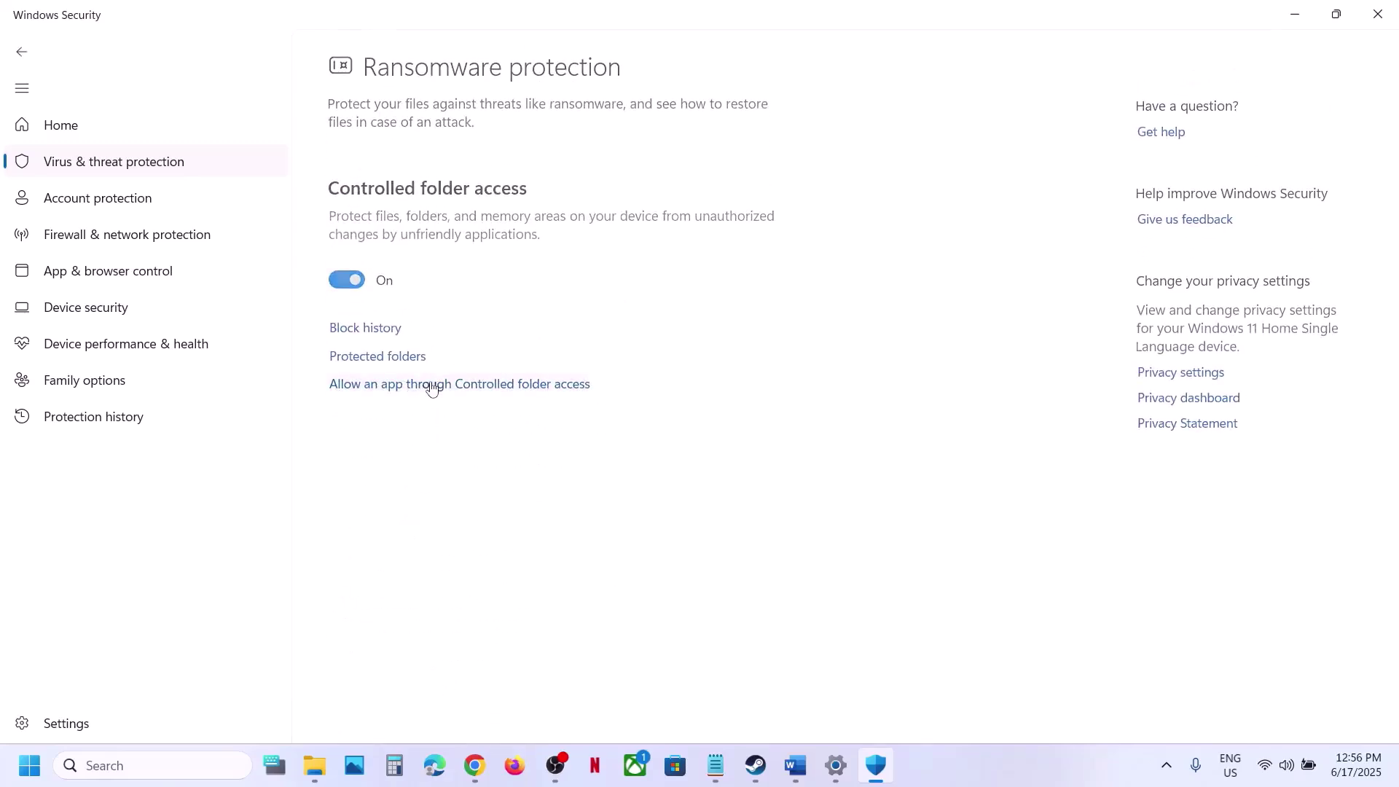
pyautogui.click(603, 529)
pyautogui.scroll(-3, 510, 292)
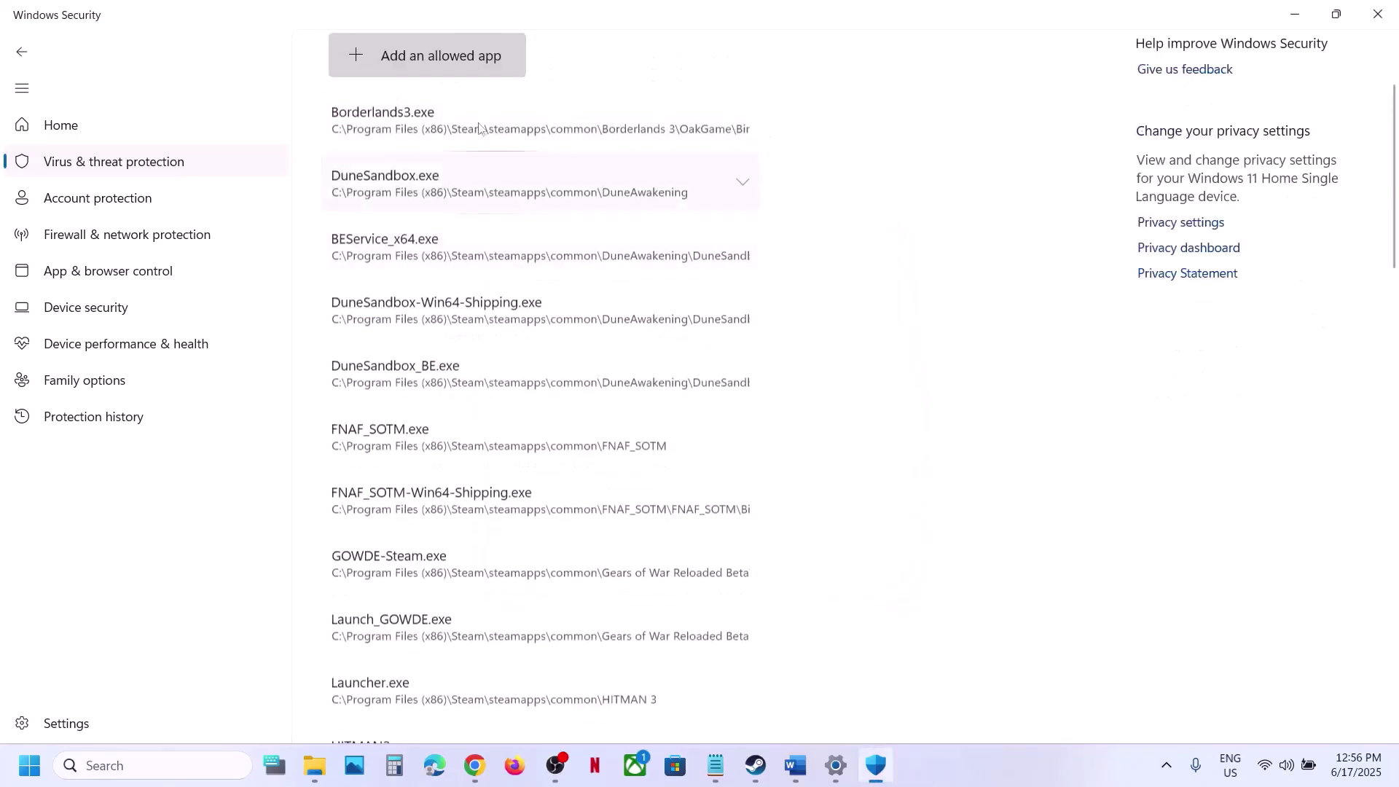
pyautogui.click(458, 70)
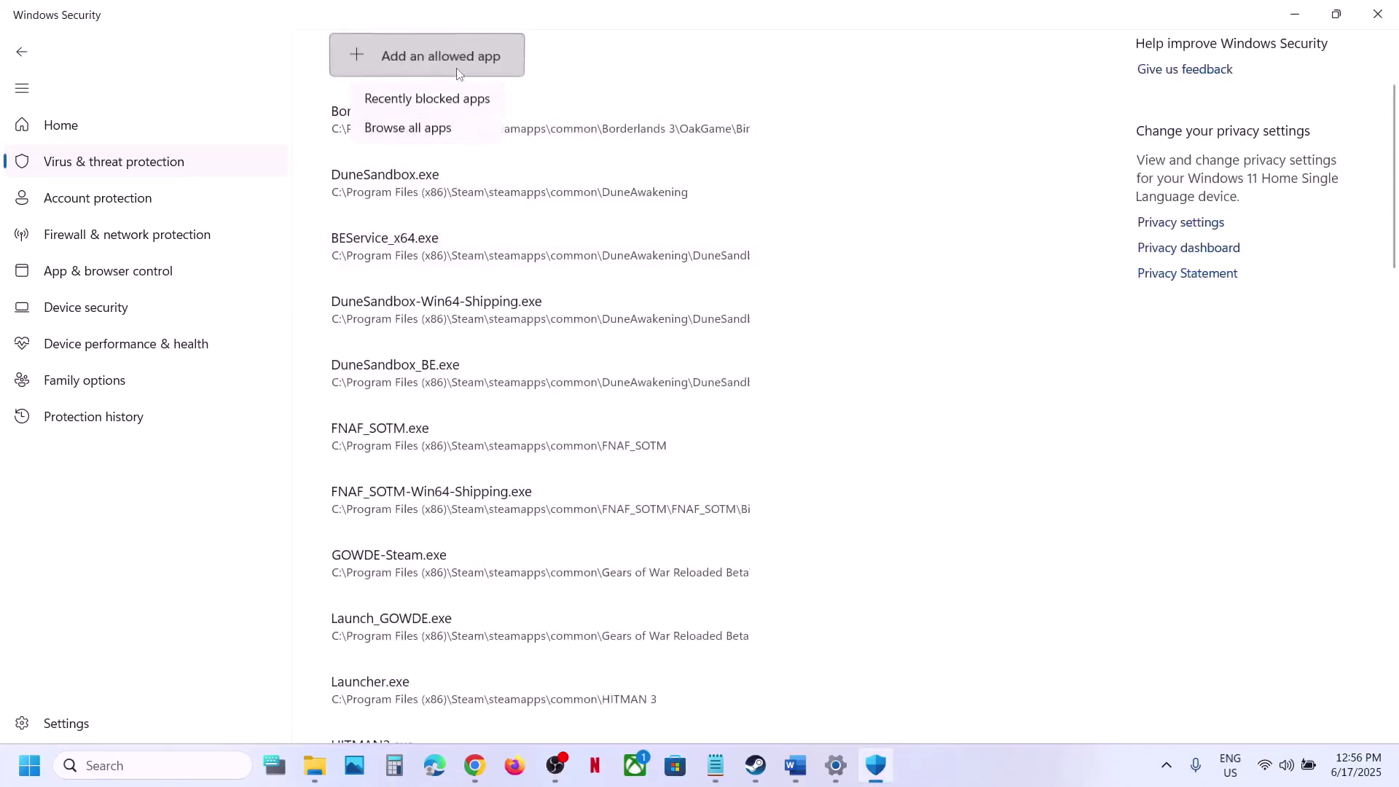
# Browse to the Rematch folder in C:\Program Files (x86)\Steam\steamapps\common
pyautogui.click(443, 130)
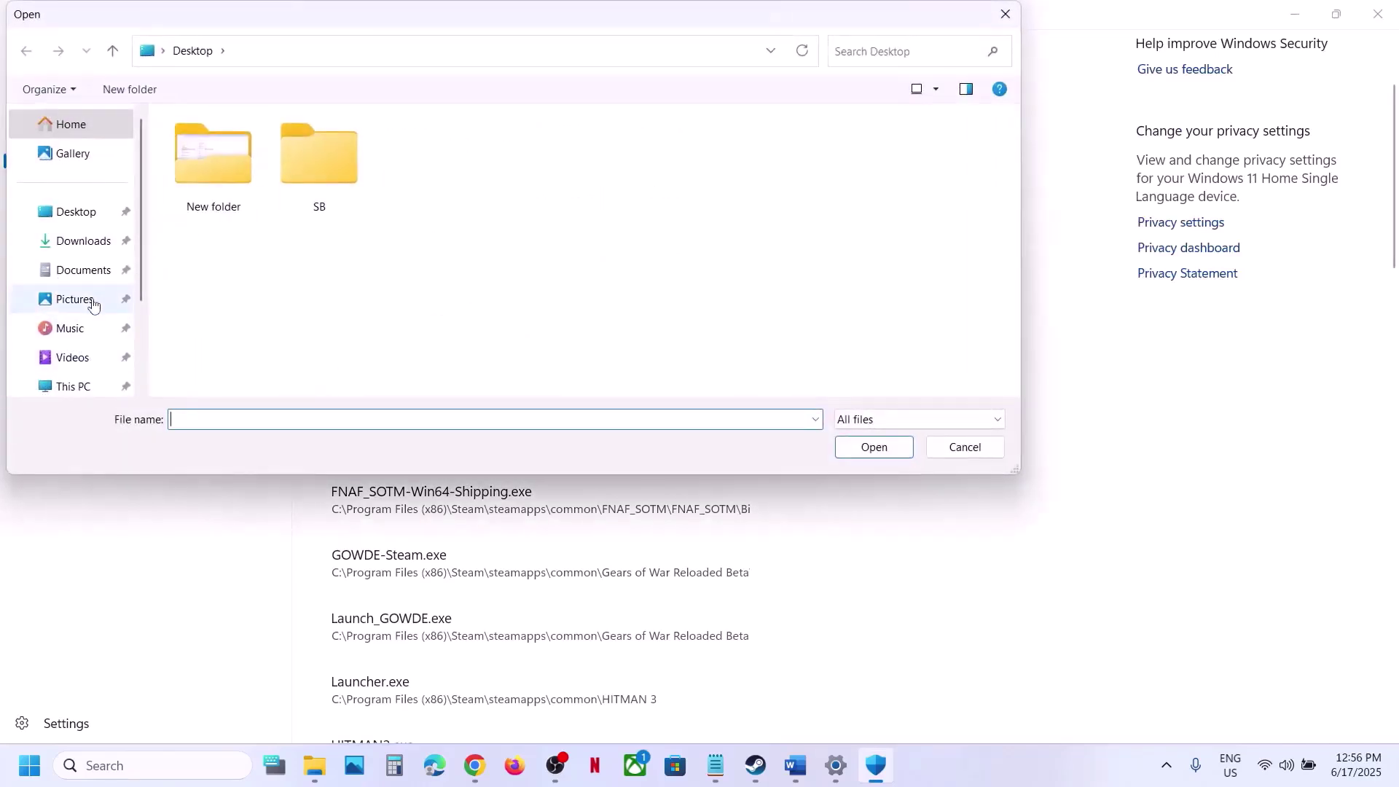
pyautogui.scroll(-2, 94, 303)
pyautogui.click(77, 263)
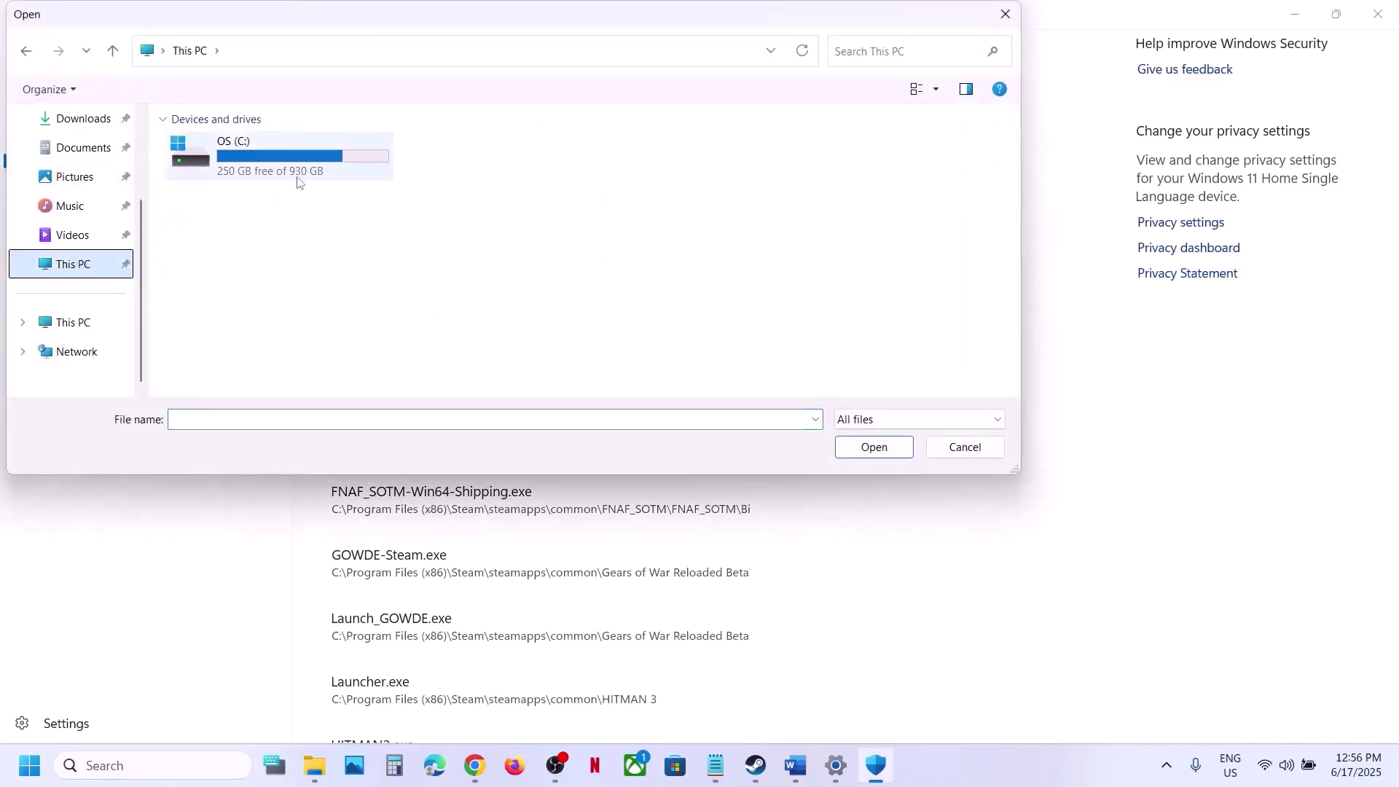
pyautogui.doubleClick(273, 155)
pyautogui.scroll(-3, 277, 175)
pyautogui.doubleClick(269, 180)
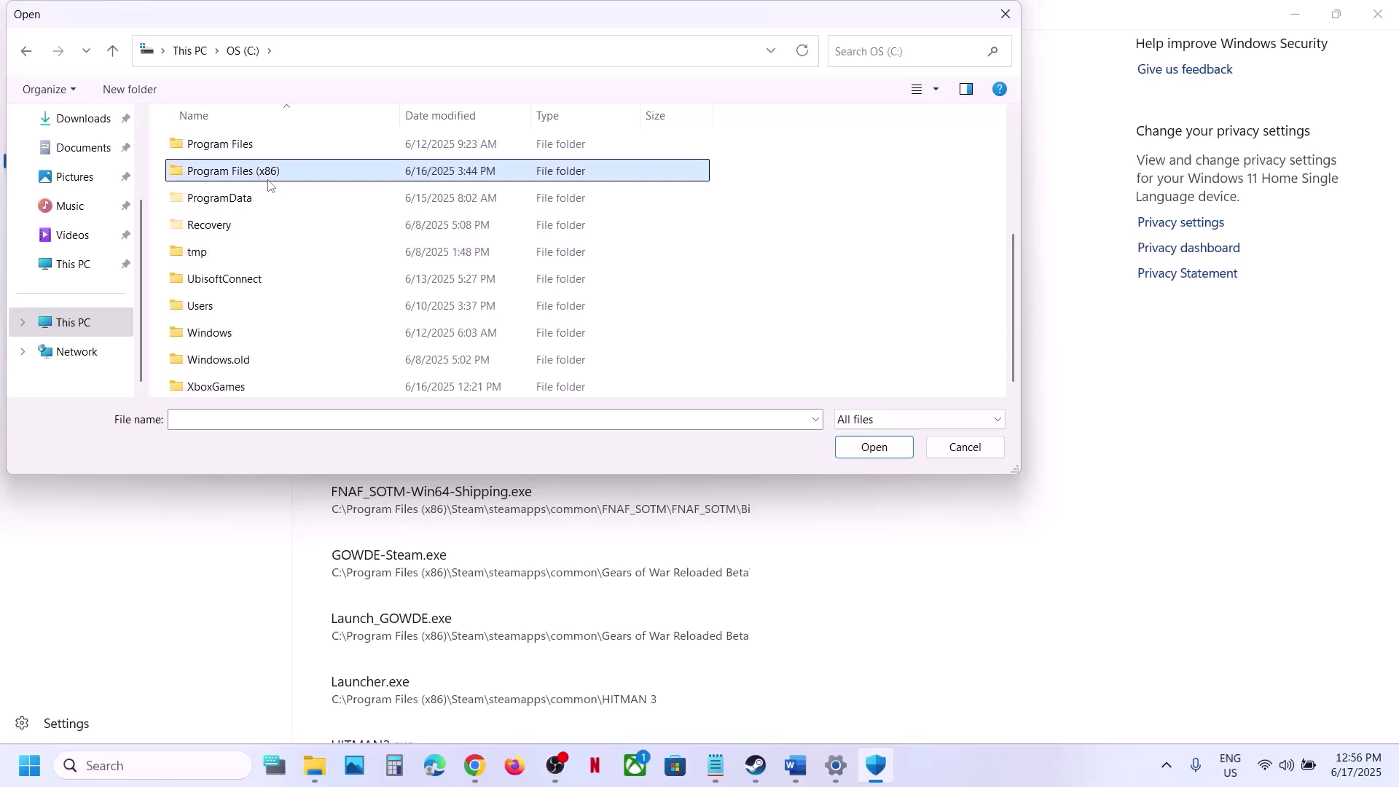
pyautogui.scroll(-4, 256, 292)
pyautogui.scroll(-1, 248, 307)
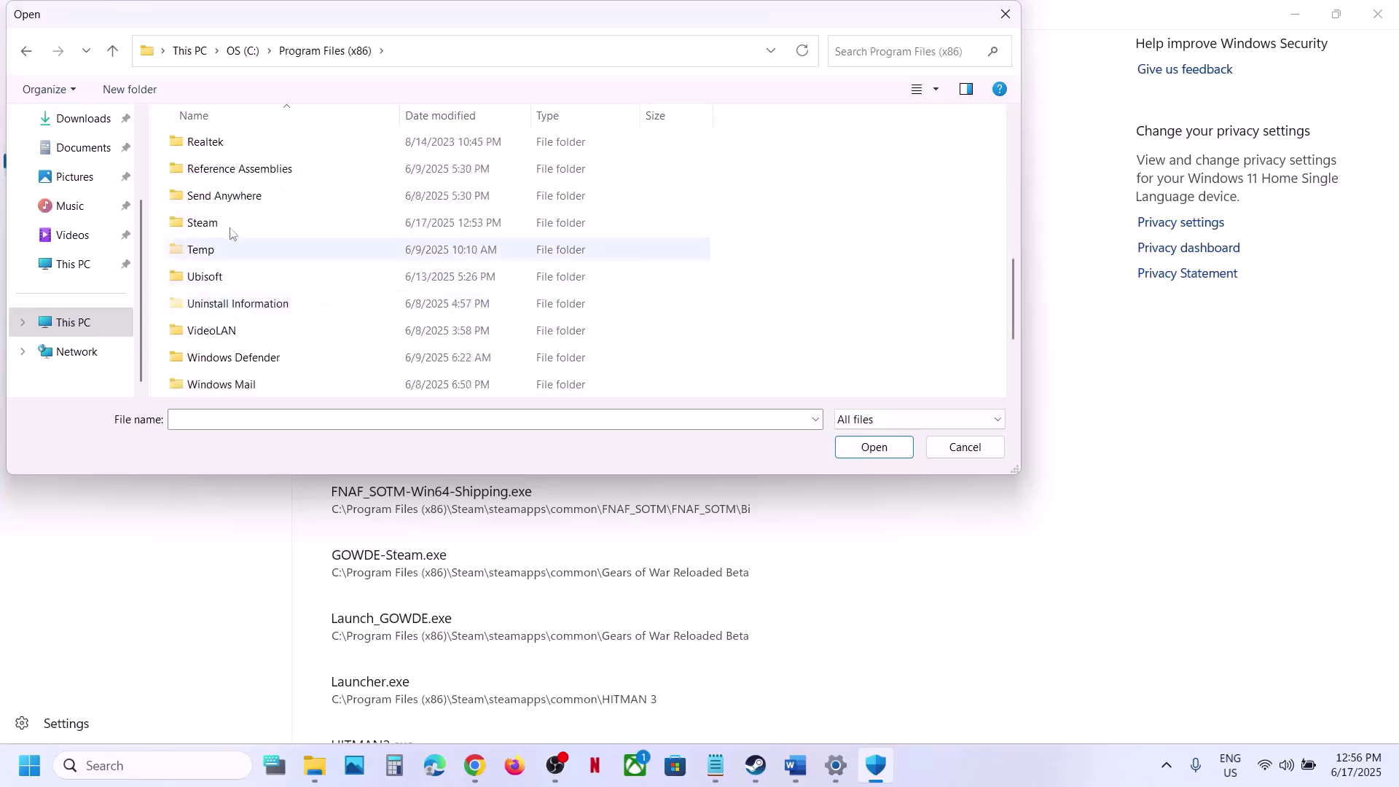
pyautogui.doubleClick(228, 225)
pyautogui.scroll(-5, 244, 241)
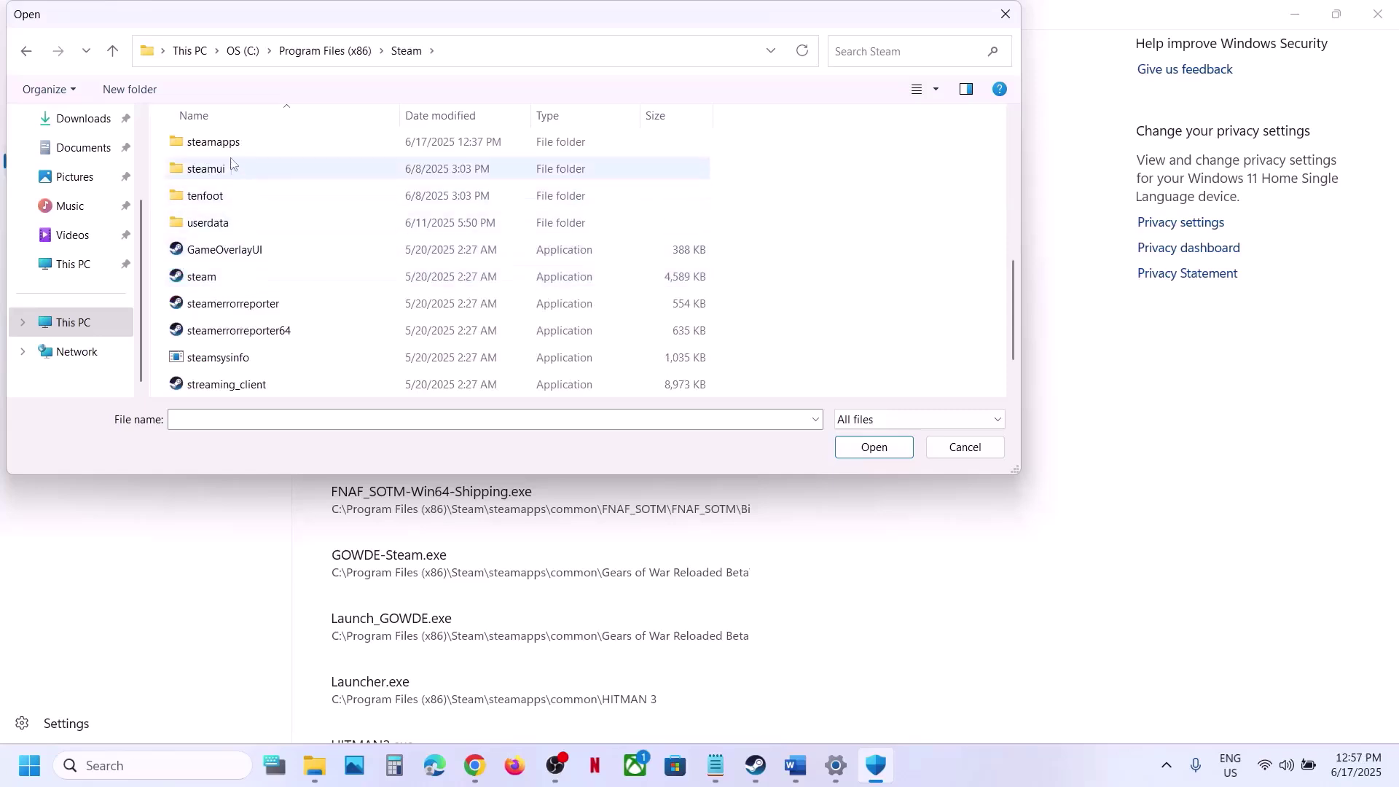
pyautogui.doubleClick(270, 143)
pyautogui.doubleClick(254, 146)
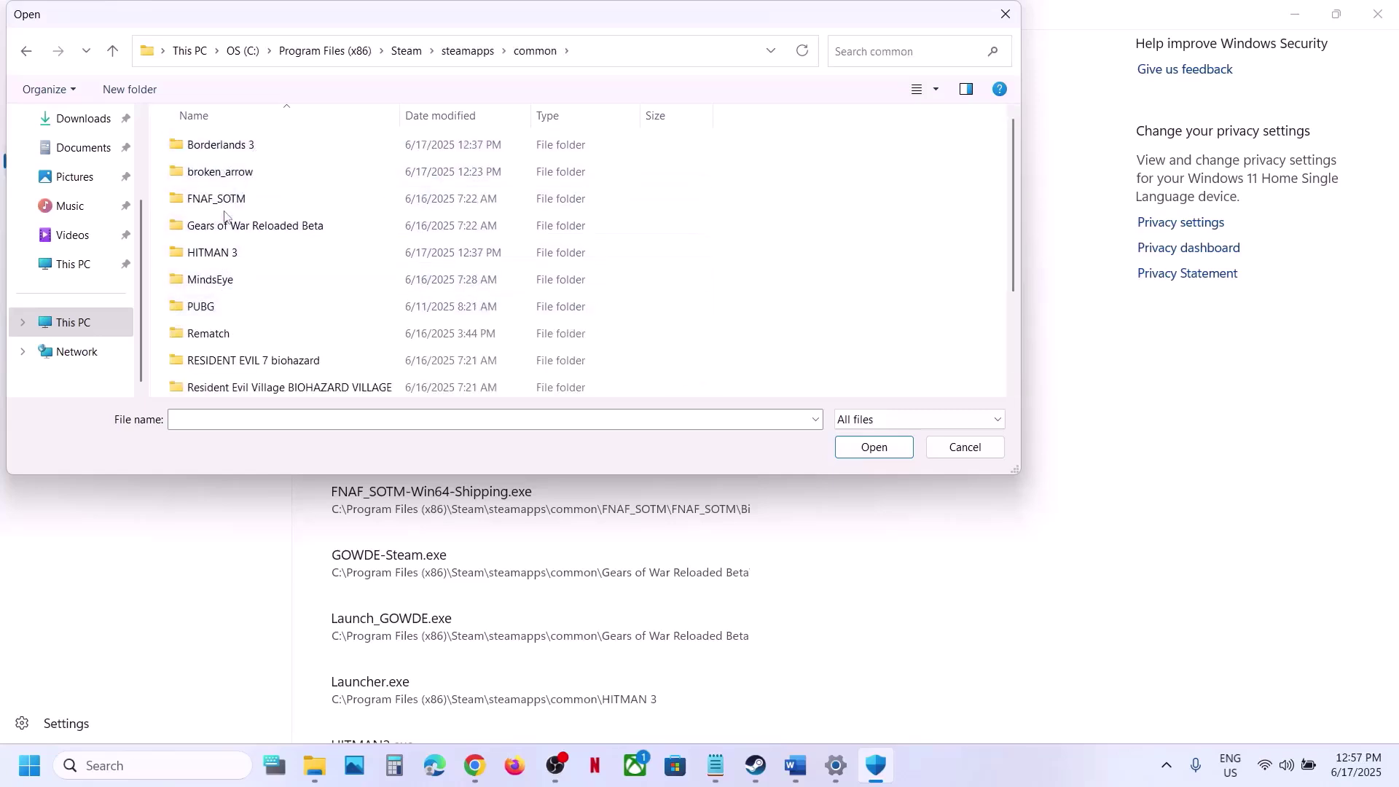
pyautogui.doubleClick(212, 340)
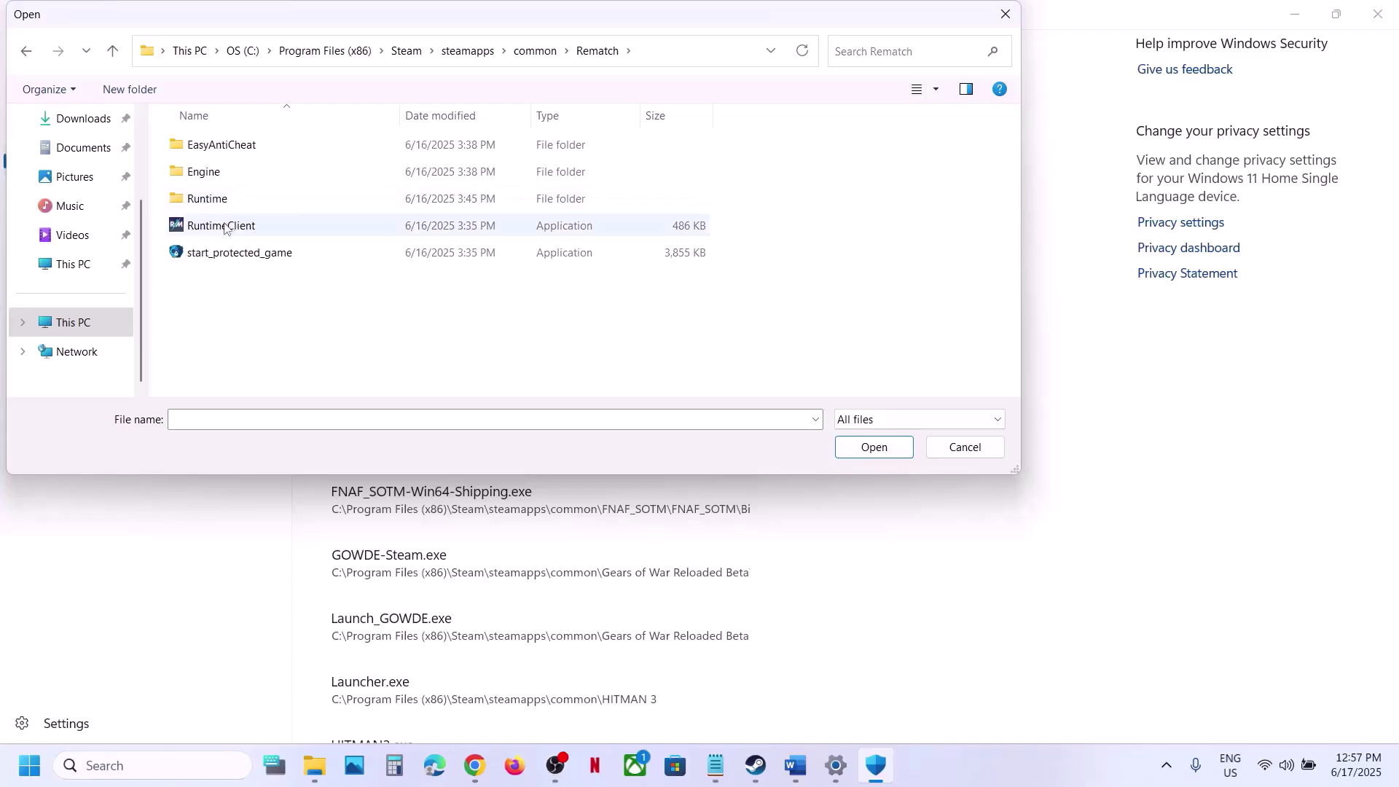
# Add RuntimeClient and start_protected_game from the Rematch folder as allowed apps
pyautogui.click(240, 230)
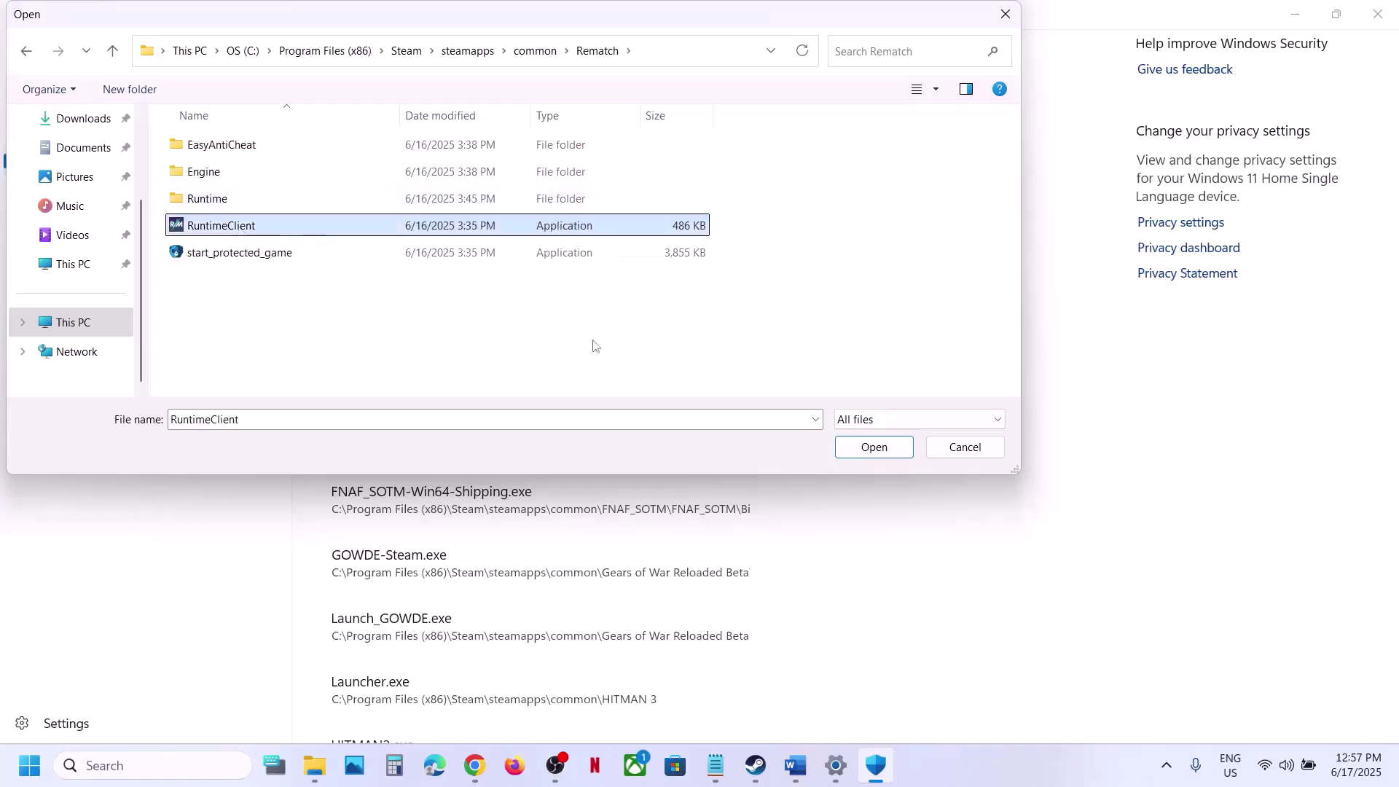
pyautogui.click(852, 452)
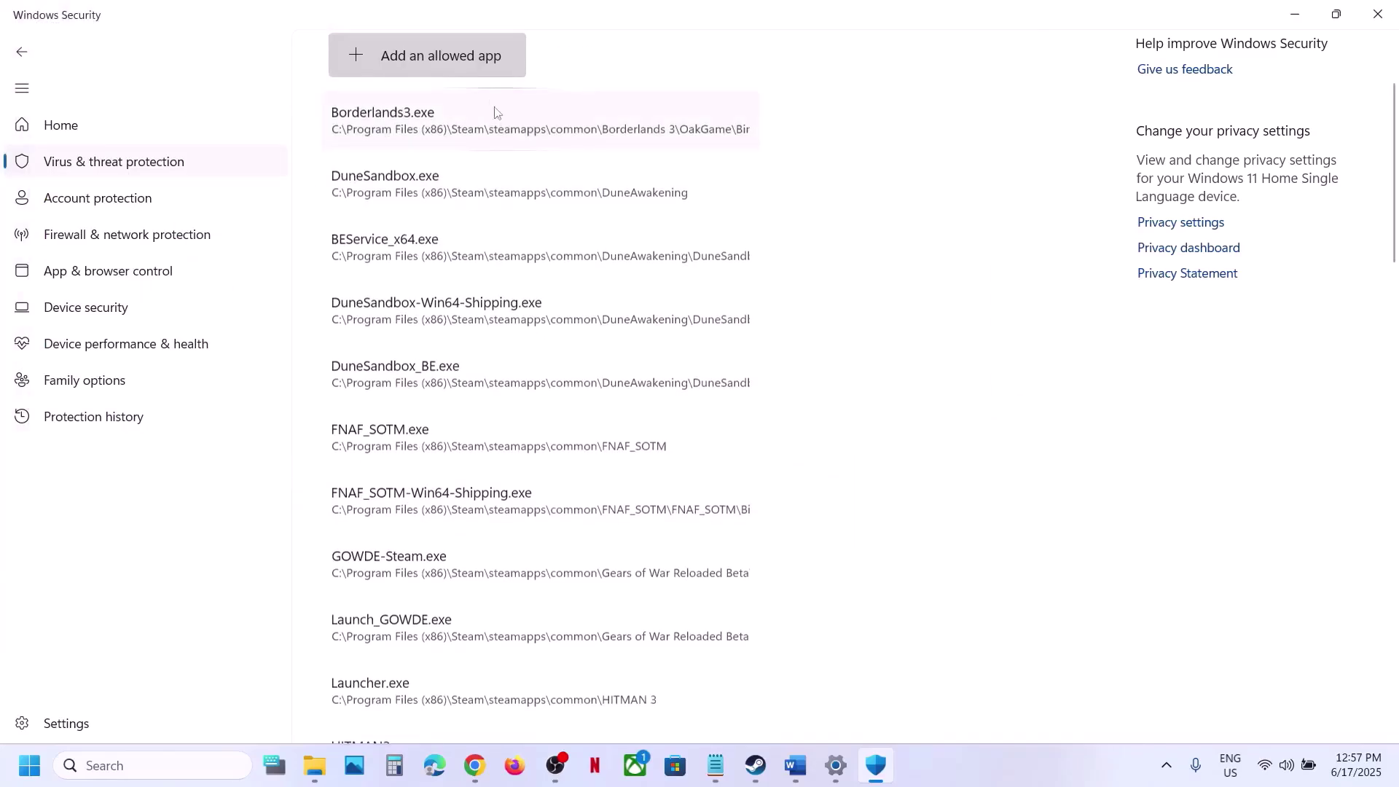
pyautogui.click(453, 63)
pyautogui.click(412, 129)
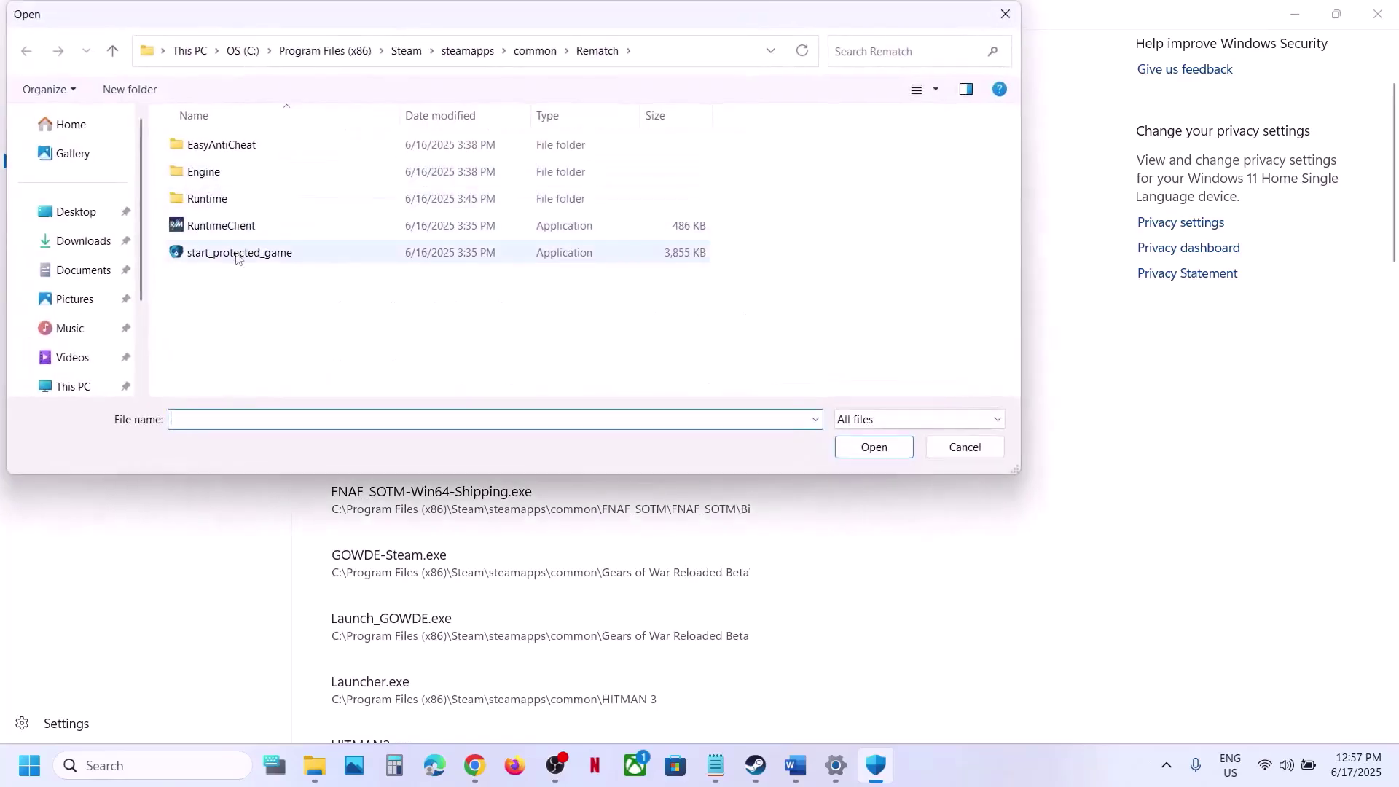
pyautogui.click(226, 254)
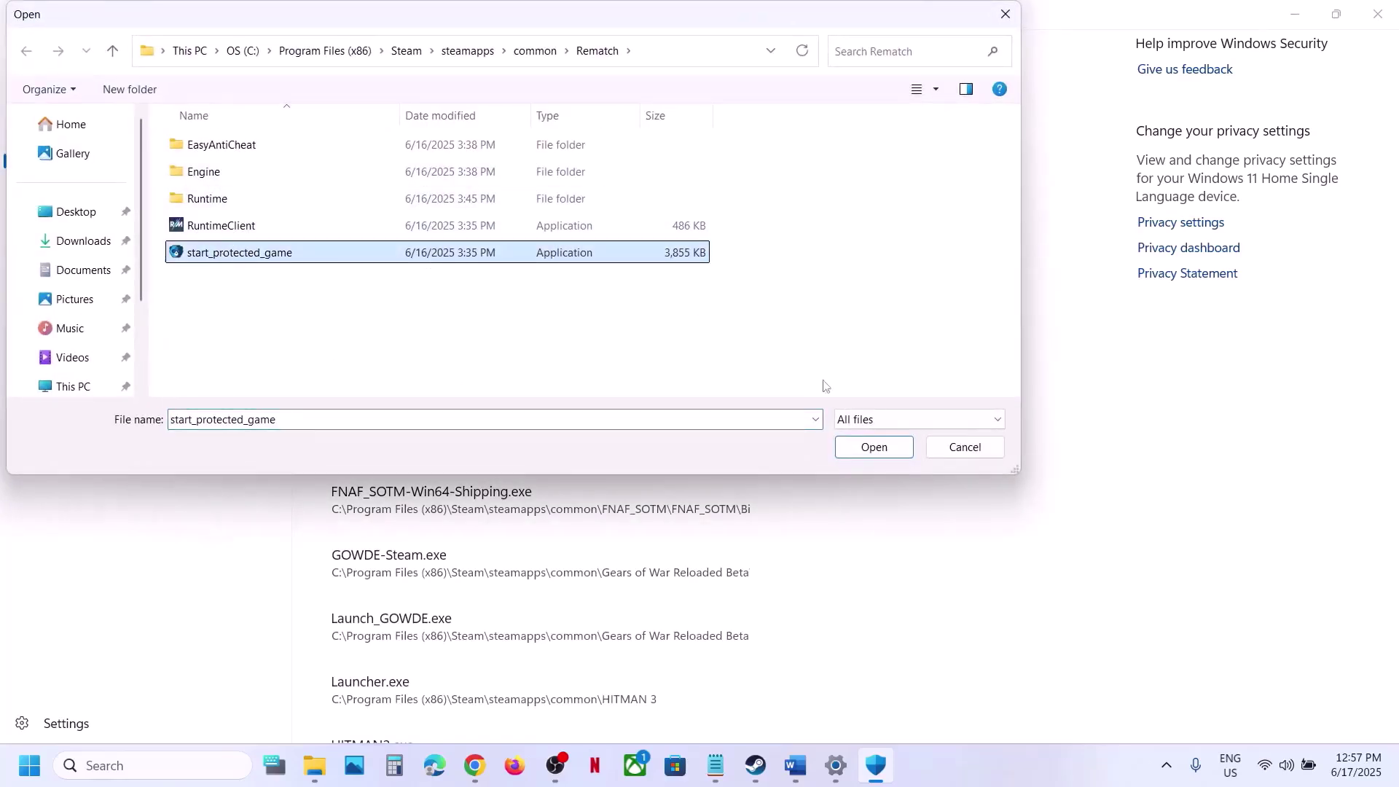
pyautogui.click(887, 448)
# Add Runtime\Binaries\Win64\RuntimeClient-Win64-Shipping as an allowed app
pyautogui.click(487, 55)
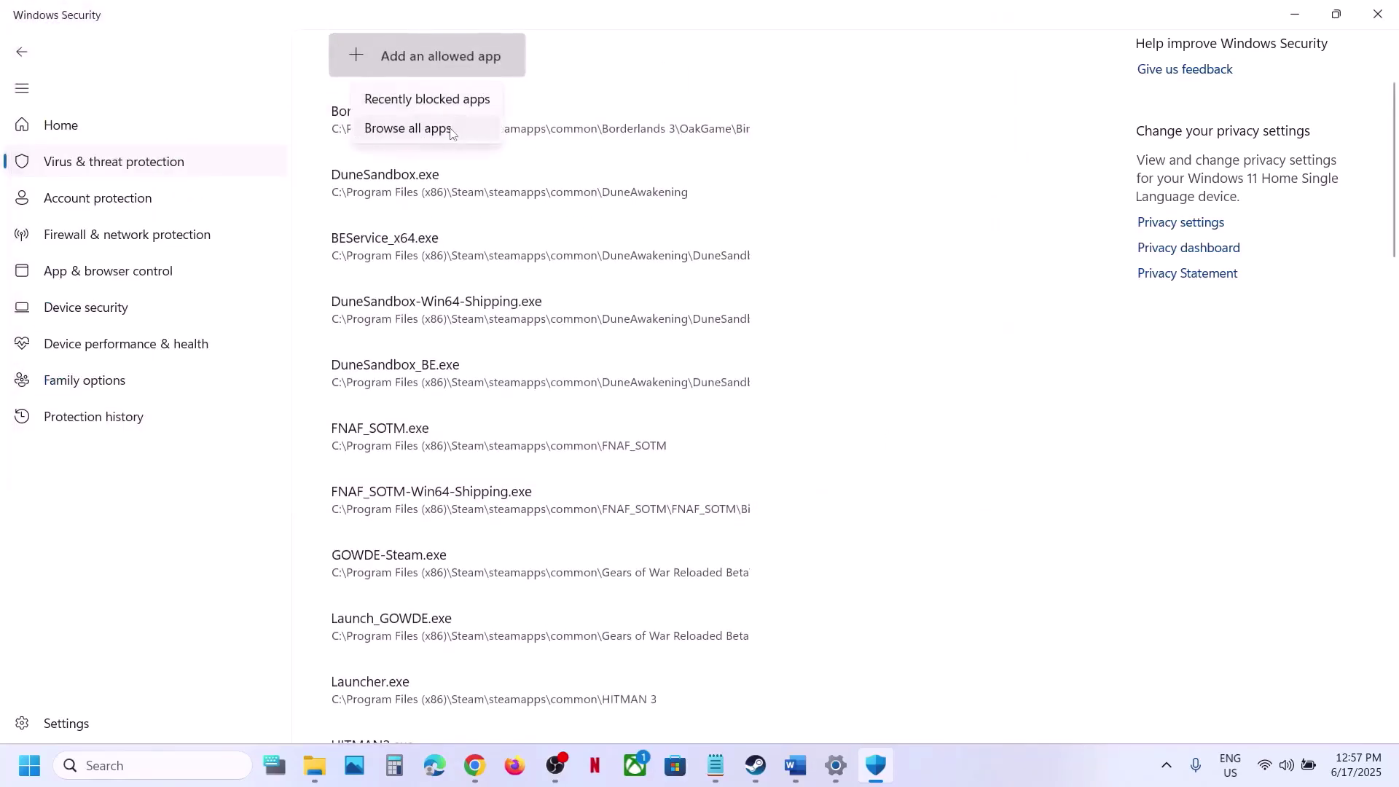
pyautogui.click(450, 129)
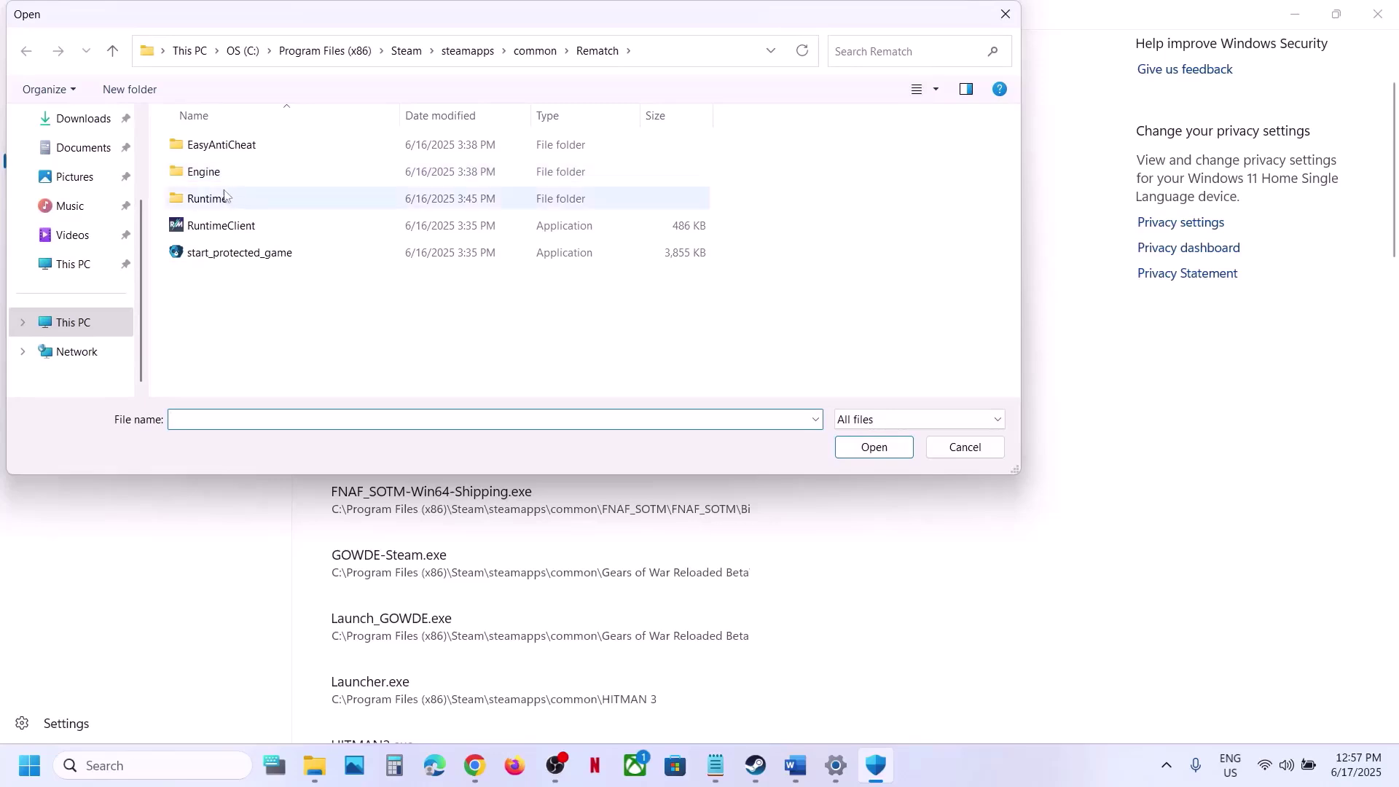
pyautogui.click(221, 195)
pyautogui.doubleClick(221, 197)
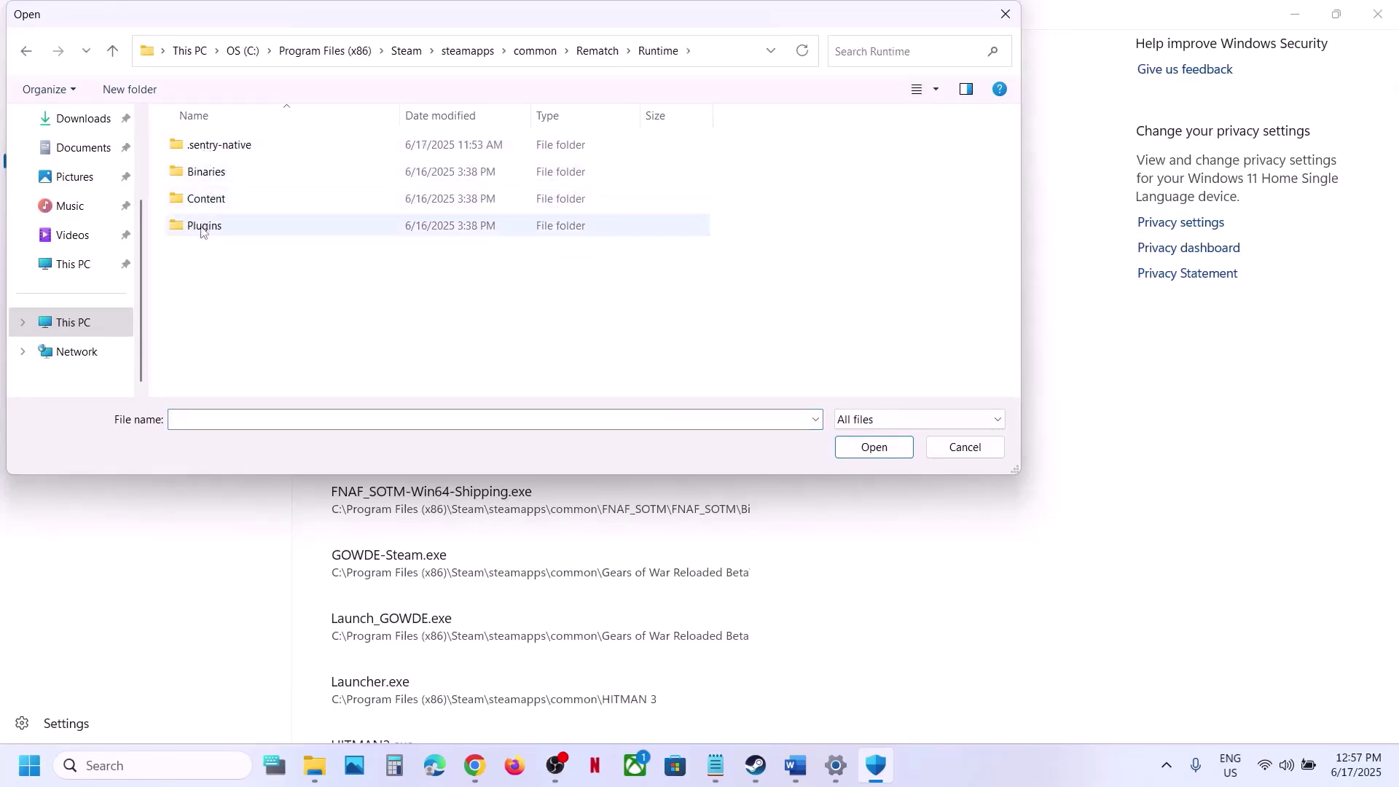
pyautogui.doubleClick(206, 172)
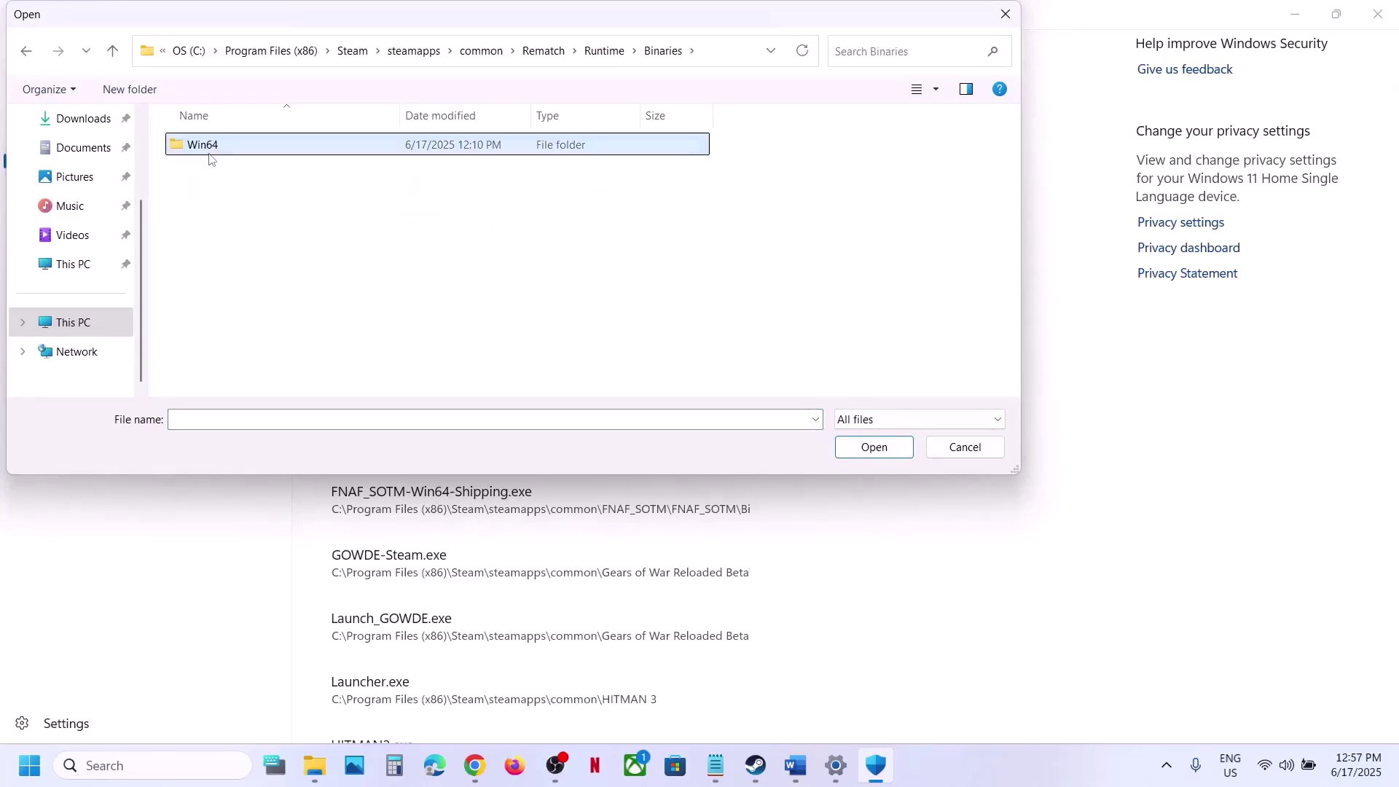
pyautogui.doubleClick(211, 150)
pyautogui.click(248, 200)
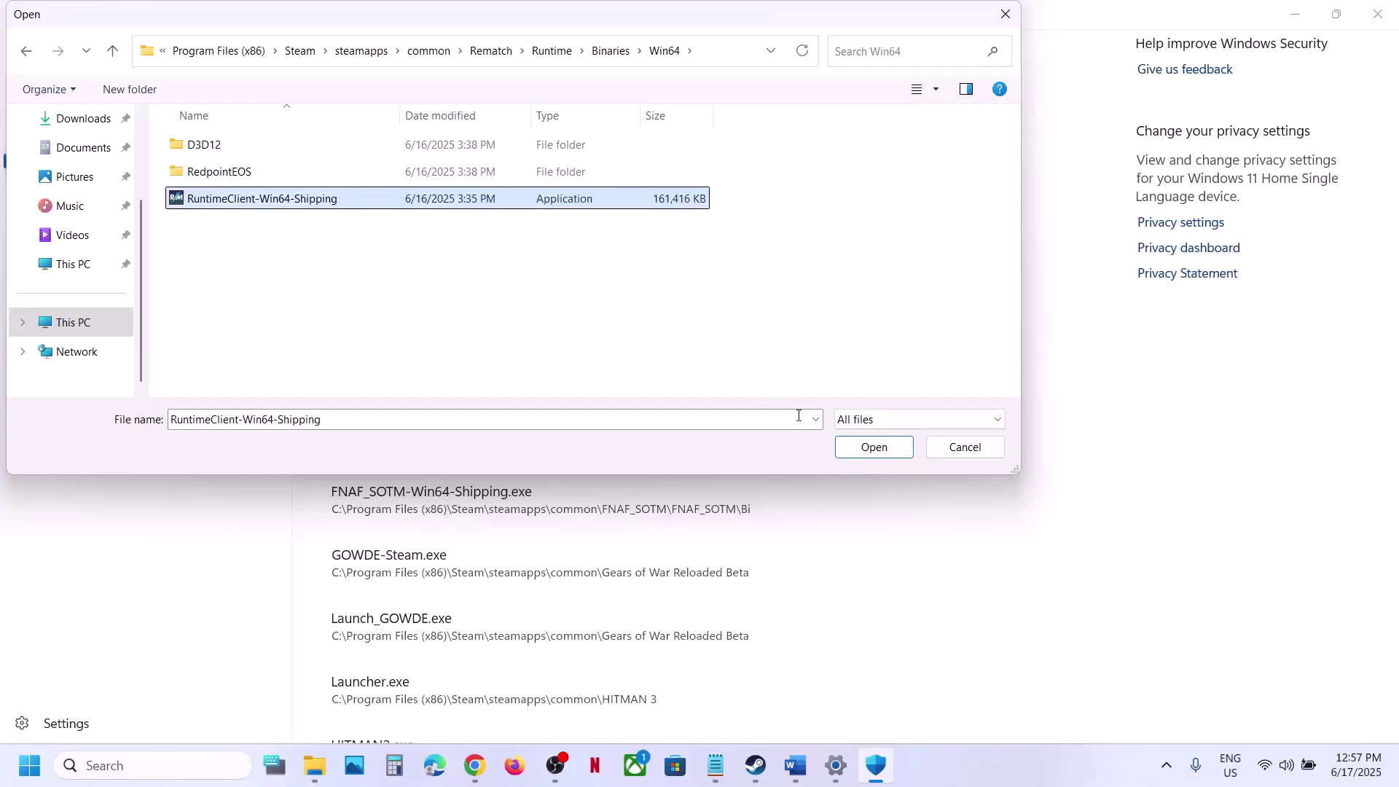
pyautogui.click(874, 447)
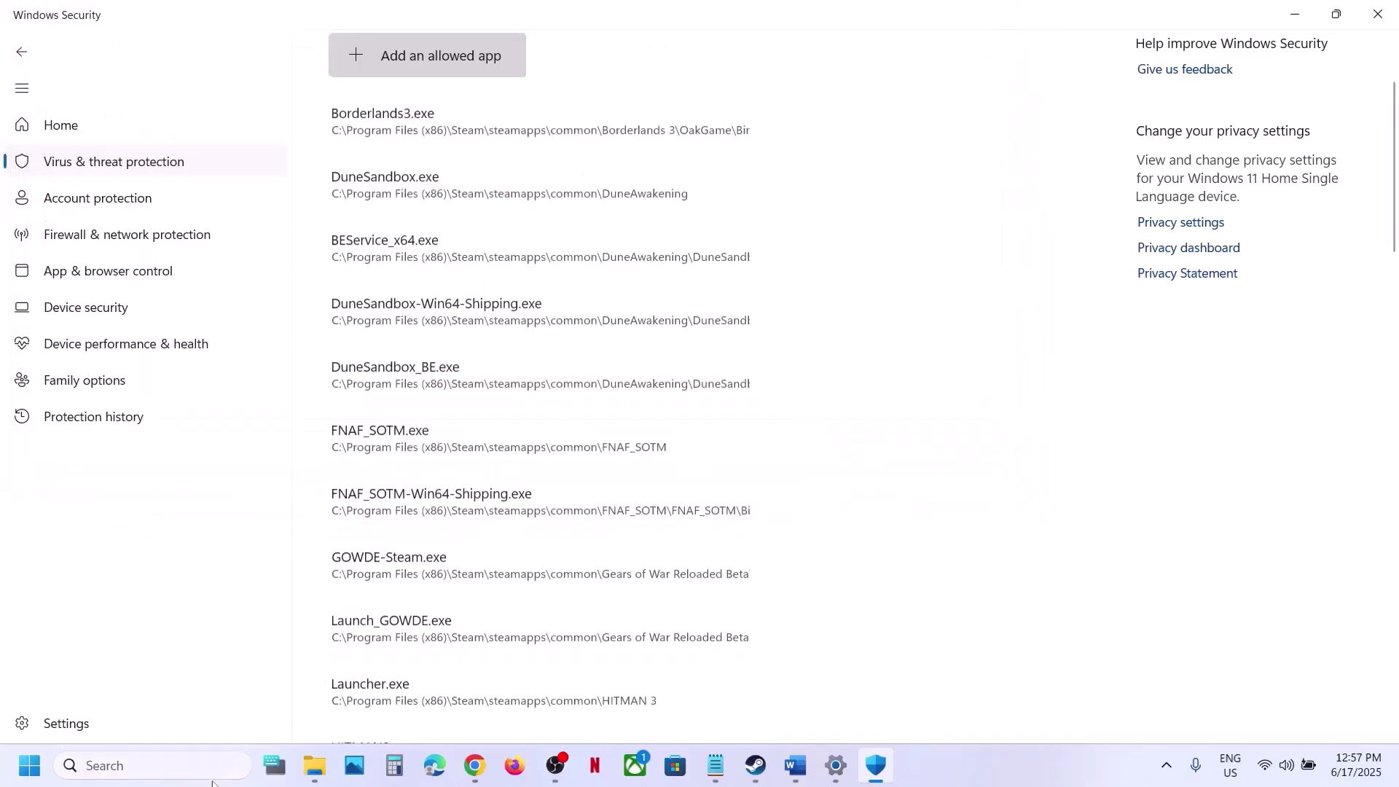
# Open Windows Defender Firewall in Control Panel through a 'control' search
pyautogui.click(196, 769)
pyautogui.write('control')
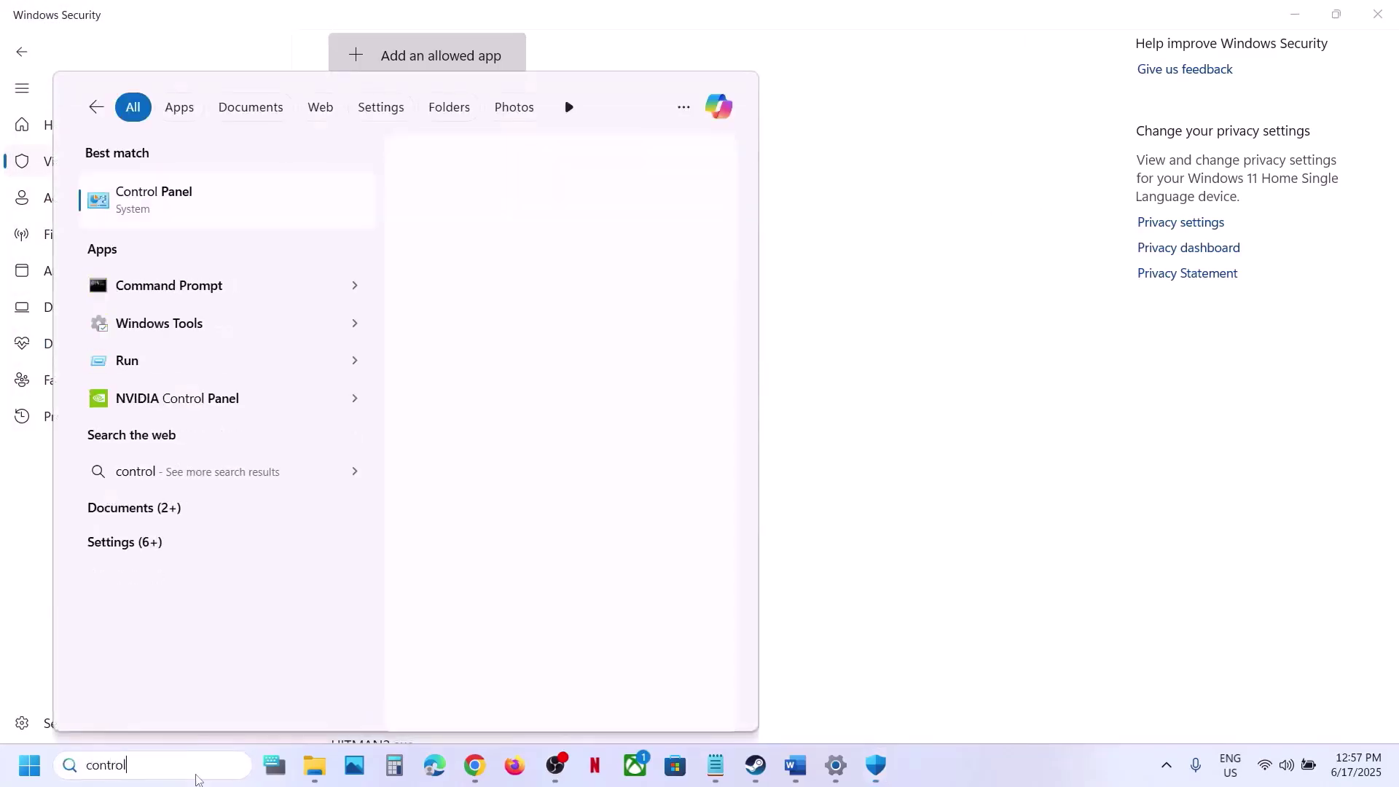
pyautogui.press('Return')
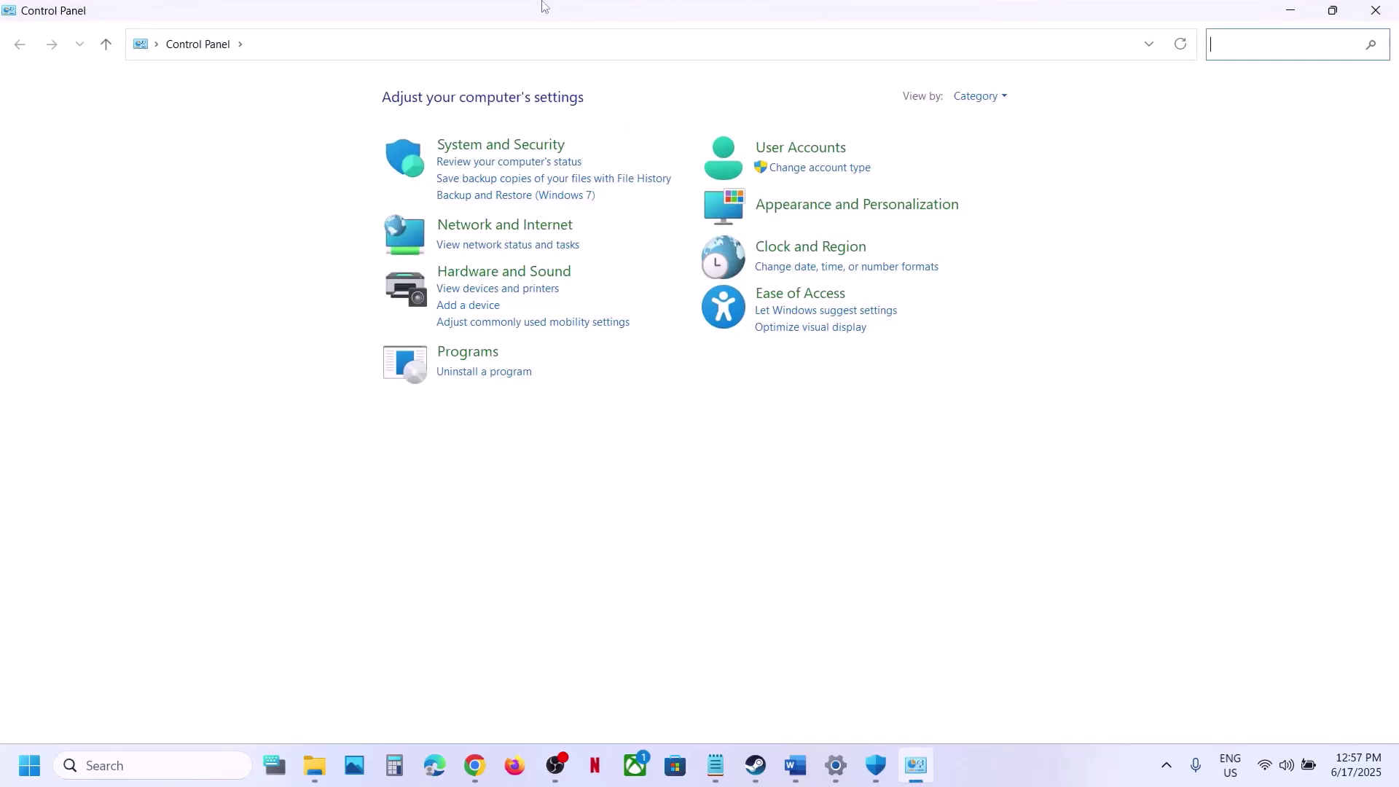
pyautogui.click(485, 143)
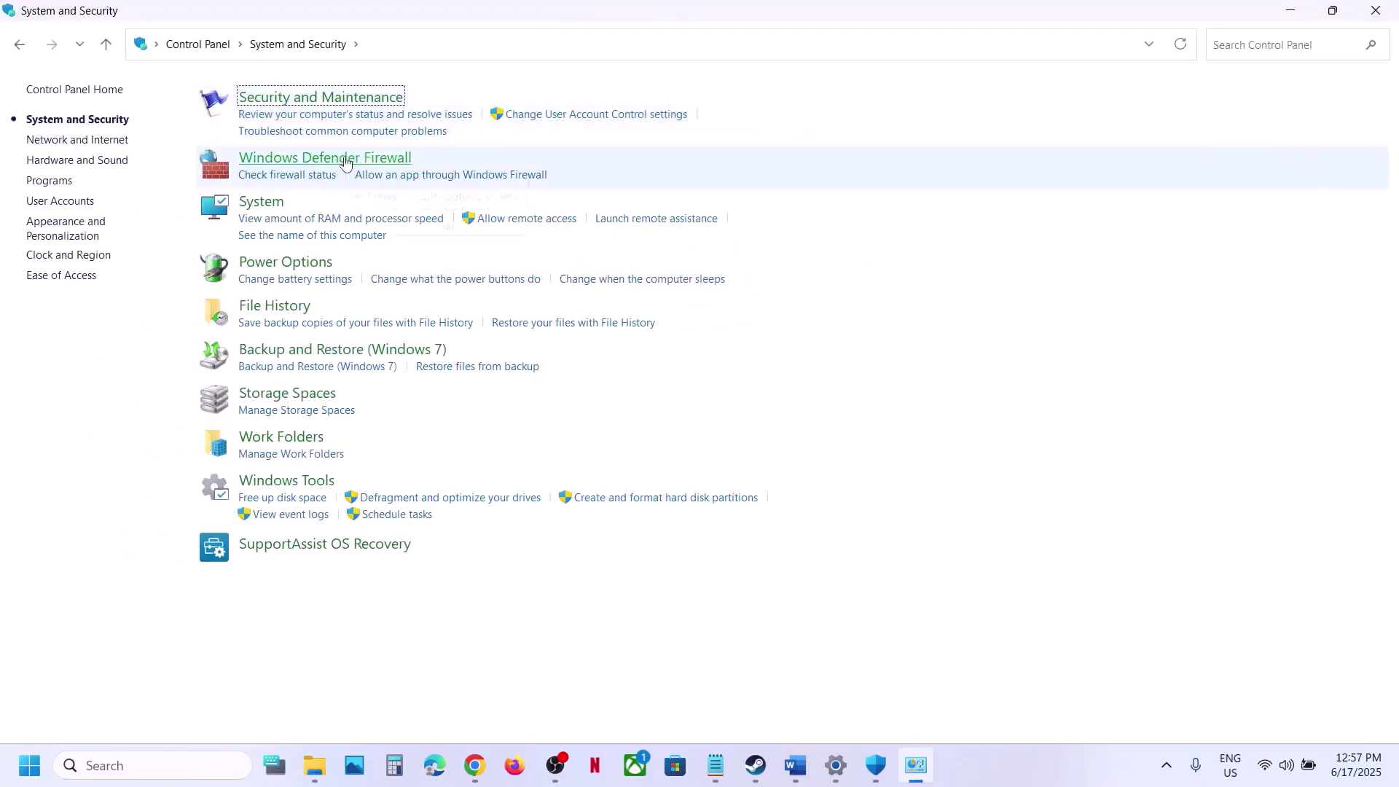
pyautogui.click(385, 160)
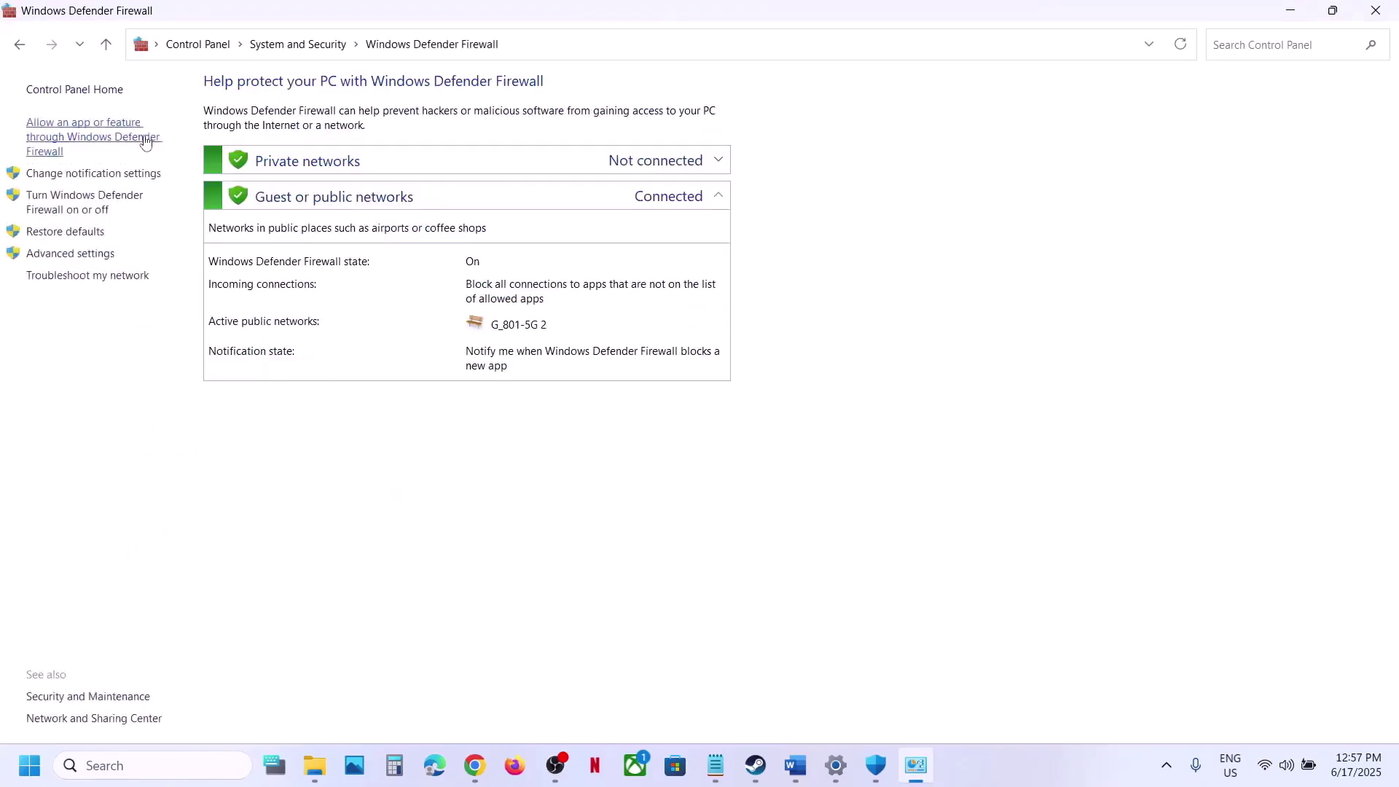
# Open the firewall's allowed apps list, unlock it, and start allowing another app
pyautogui.click(123, 144)
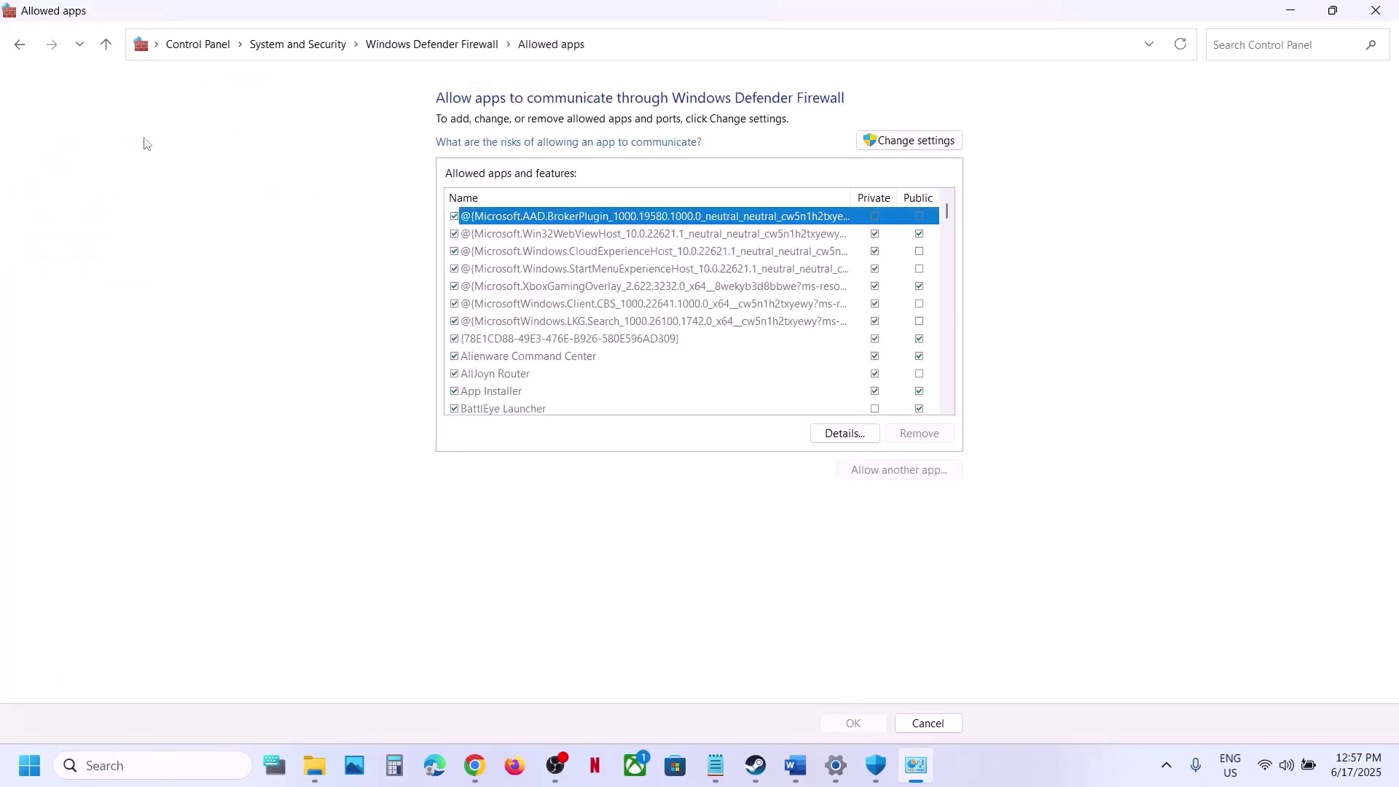
pyautogui.click(924, 140)
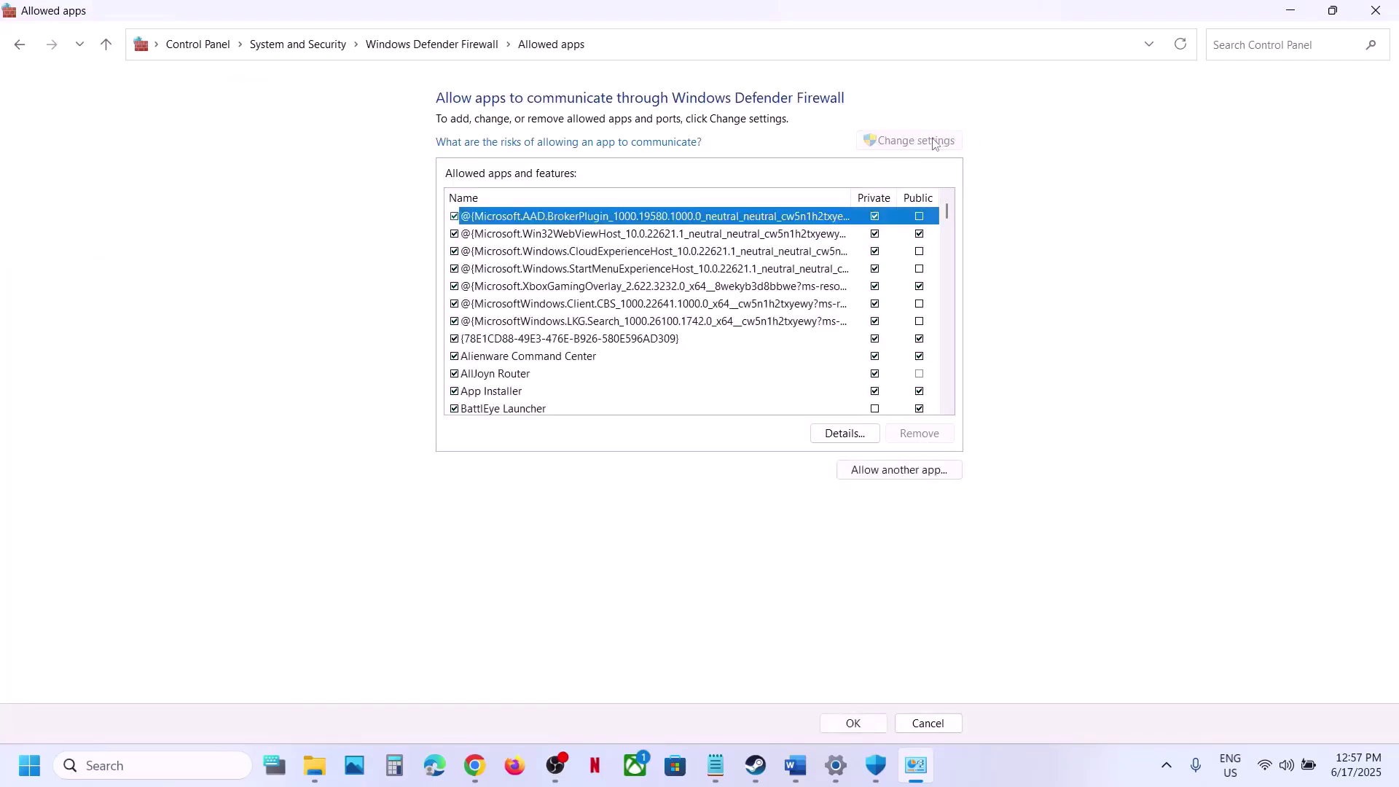
pyautogui.click(902, 474)
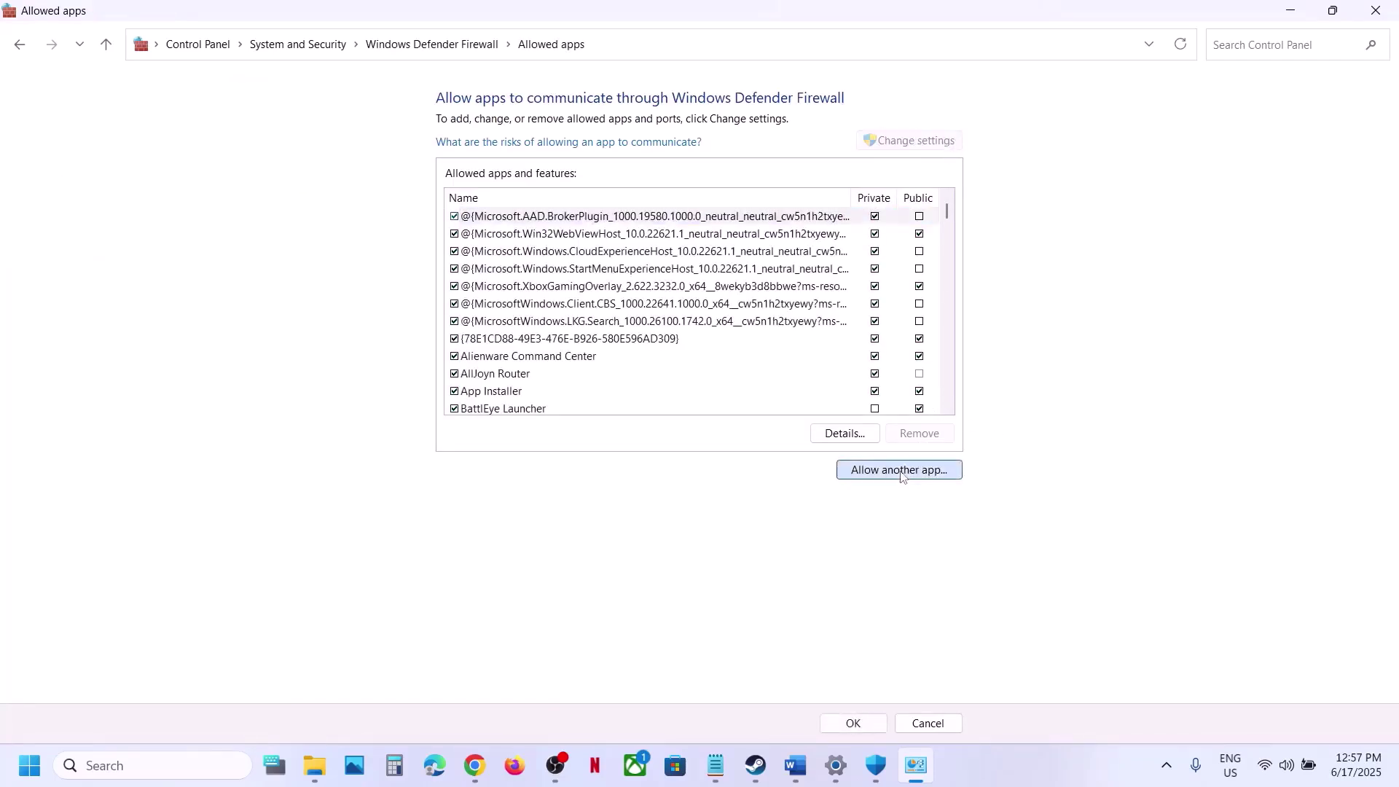
# Browse to the Rematch folder under Program Files (x86)\Steam\steamapps\common
pyautogui.click(822, 468)
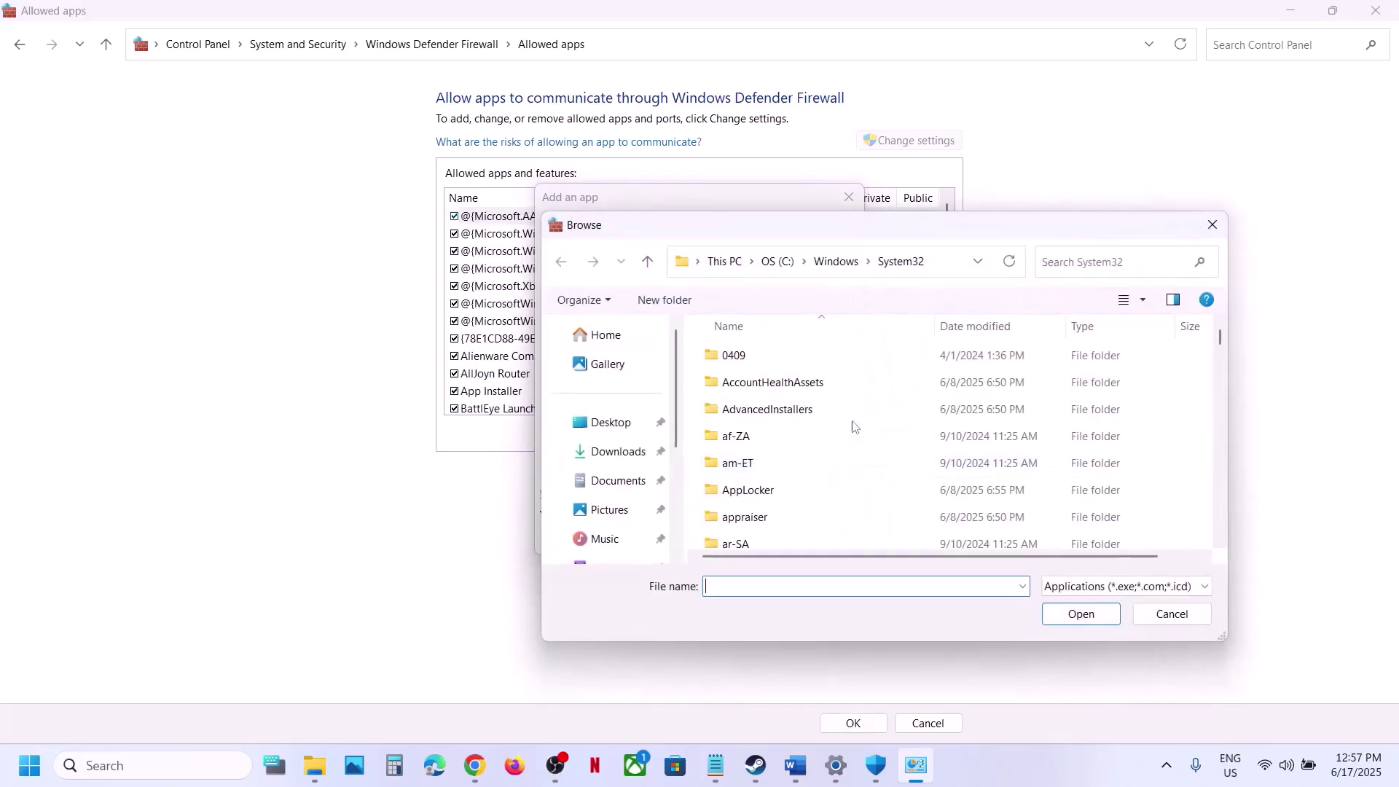
pyautogui.scroll(-3, 658, 508)
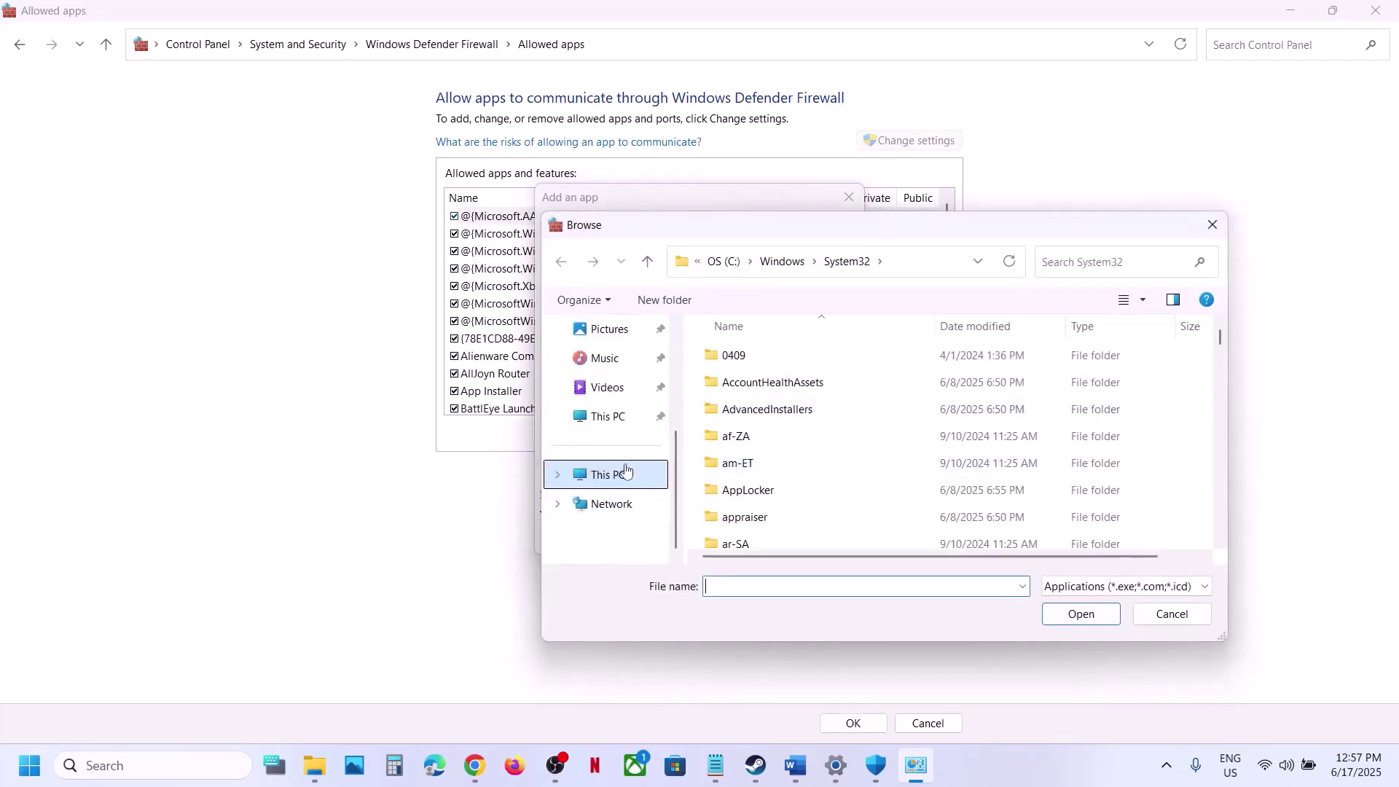
pyautogui.click(615, 417)
pyautogui.doubleClick(801, 384)
pyautogui.scroll(-3, 763, 459)
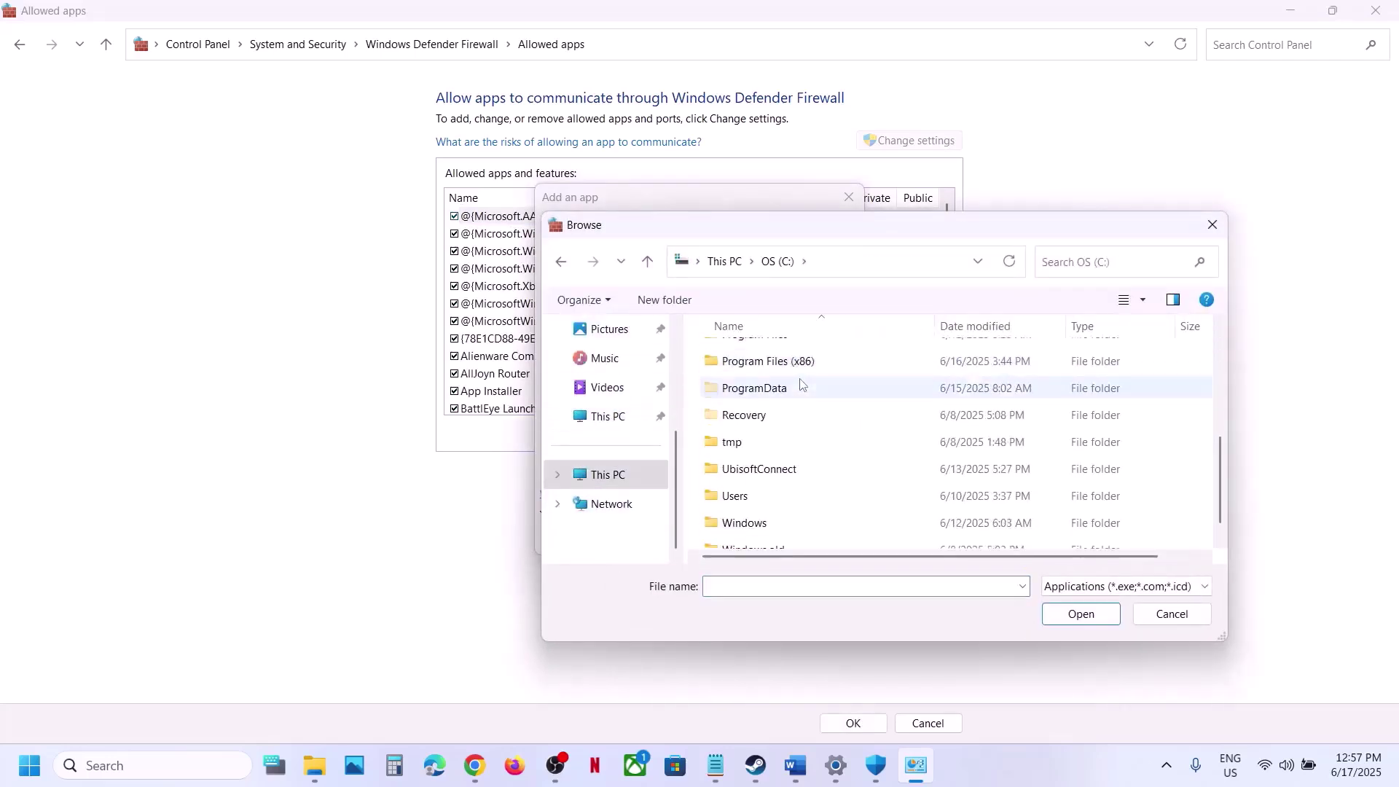
pyautogui.scroll(1, 777, 448)
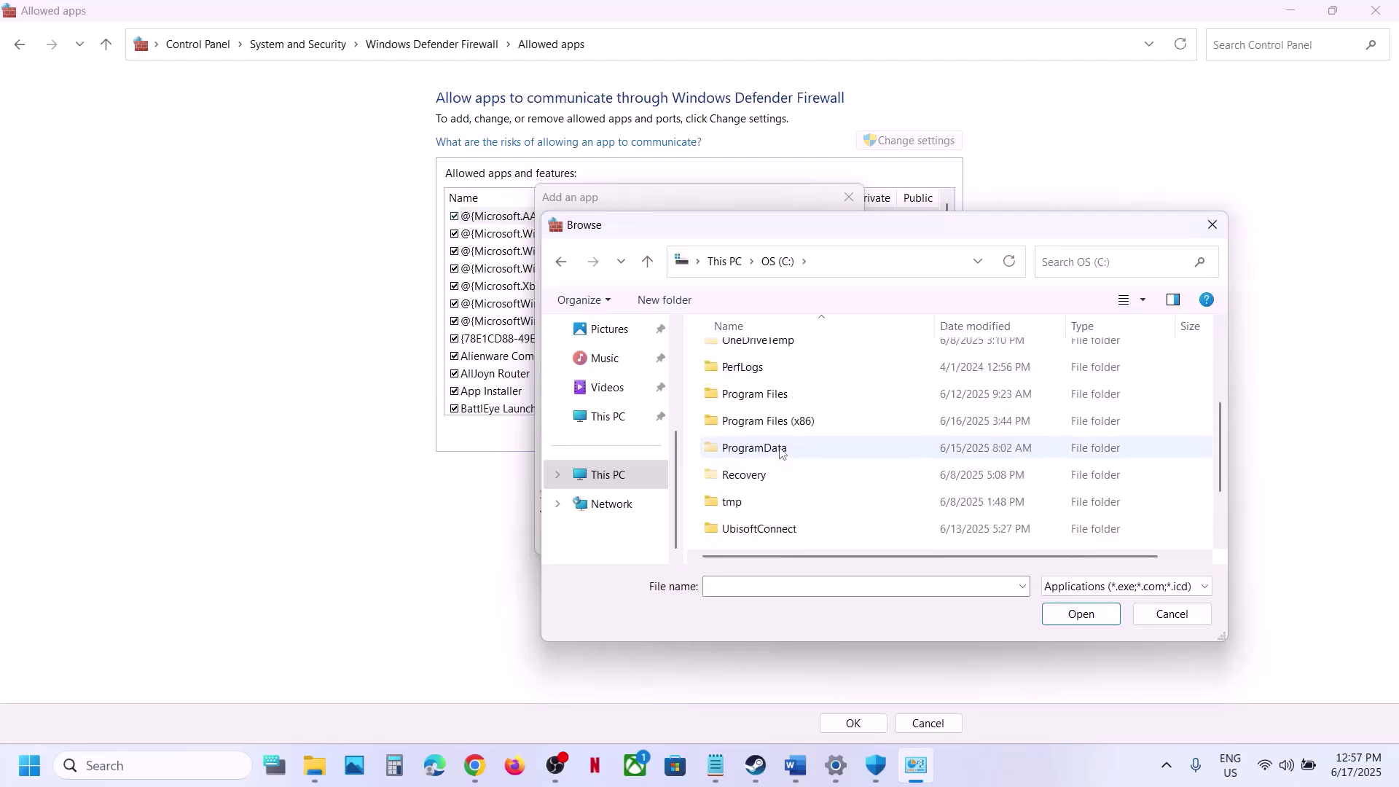
pyautogui.doubleClick(798, 420)
pyautogui.scroll(-5, 759, 443)
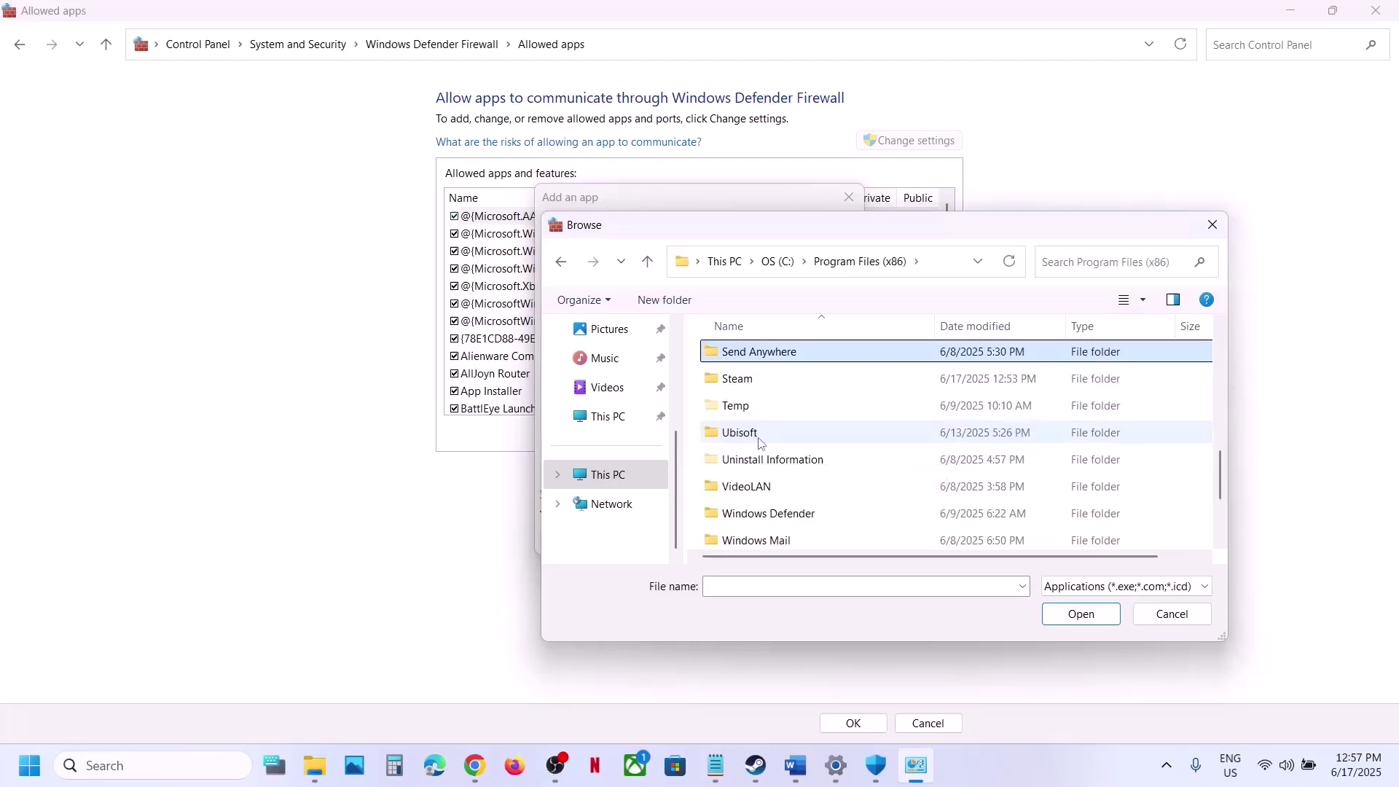
pyautogui.doubleClick(742, 381)
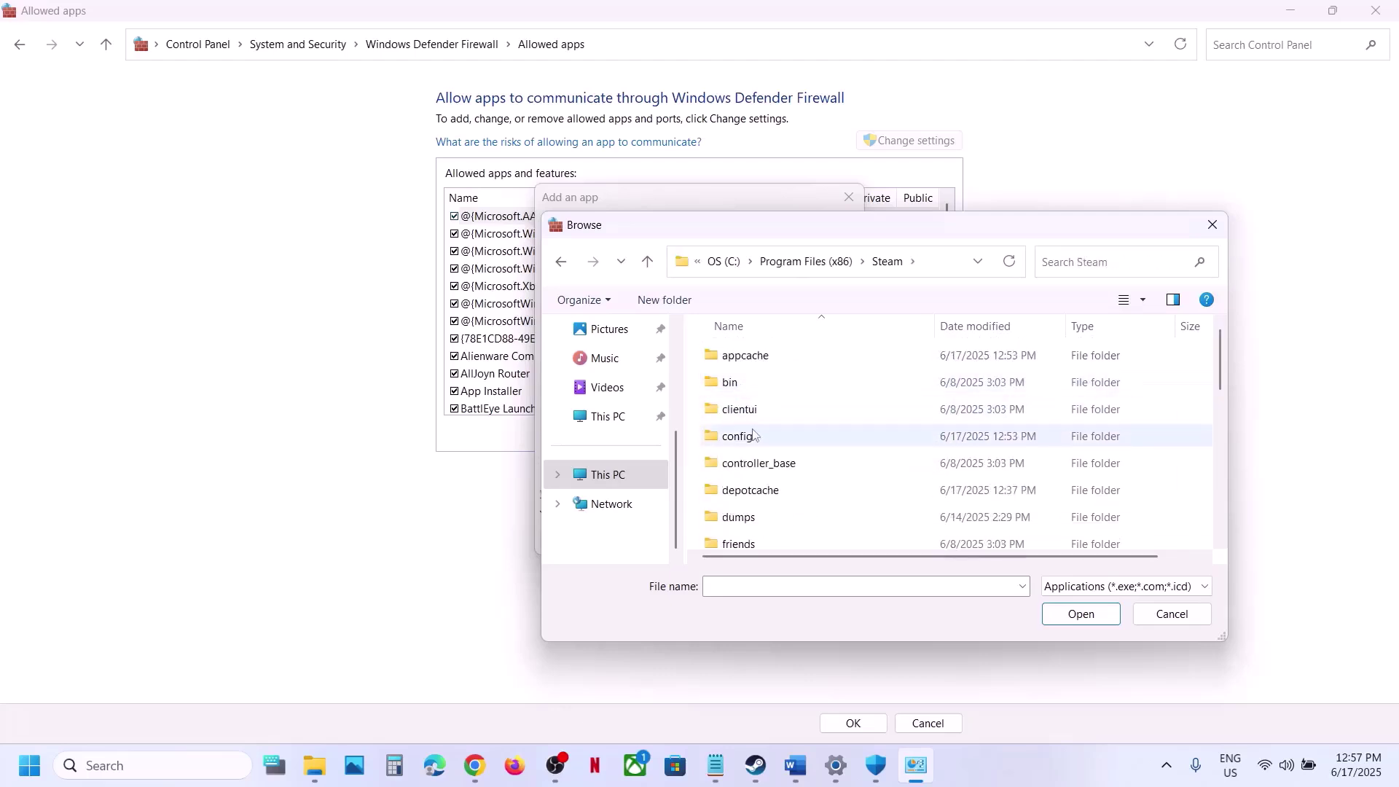
pyautogui.write('steam')
pyautogui.doubleClick(763, 382)
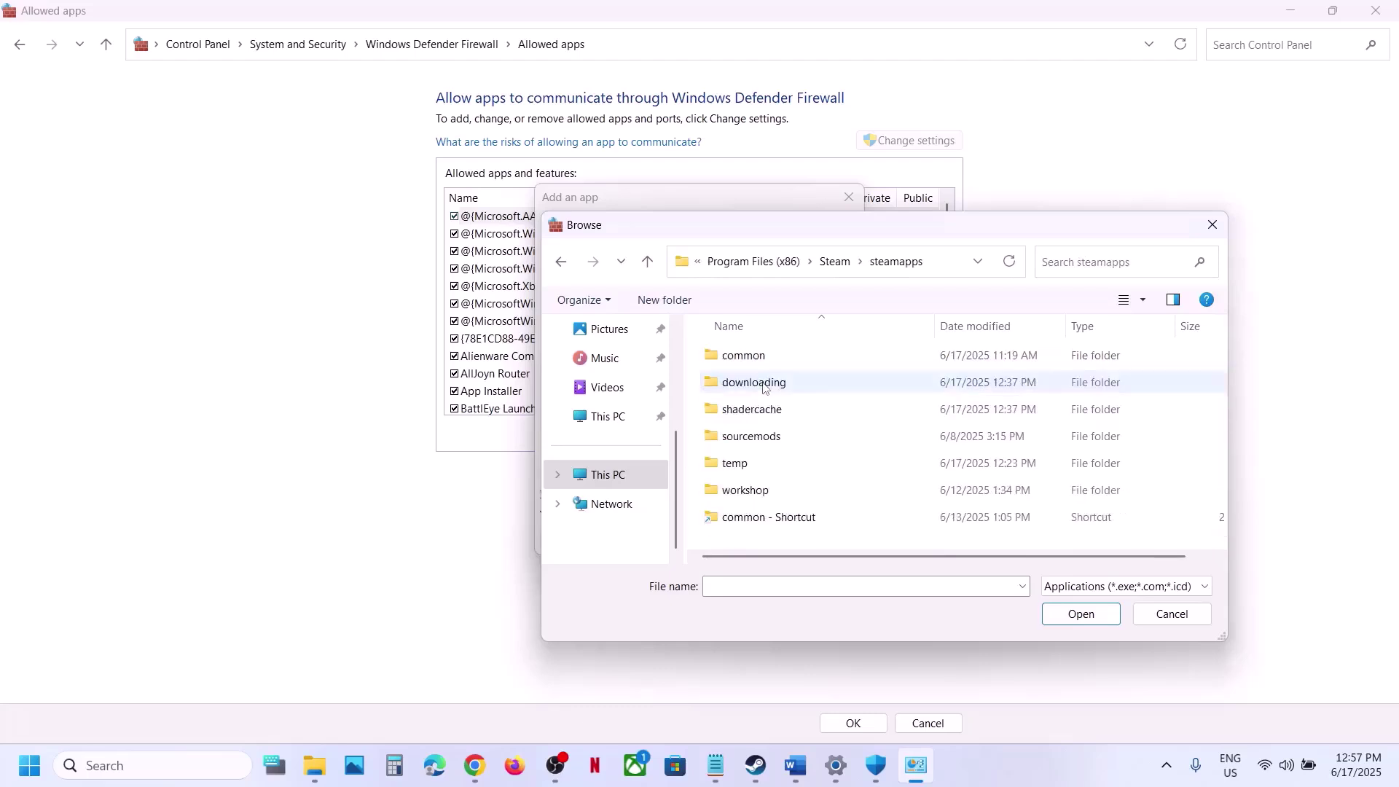
pyautogui.doubleClick(763, 357)
pyautogui.scroll(-1, 760, 464)
pyautogui.scroll(-1, 759, 465)
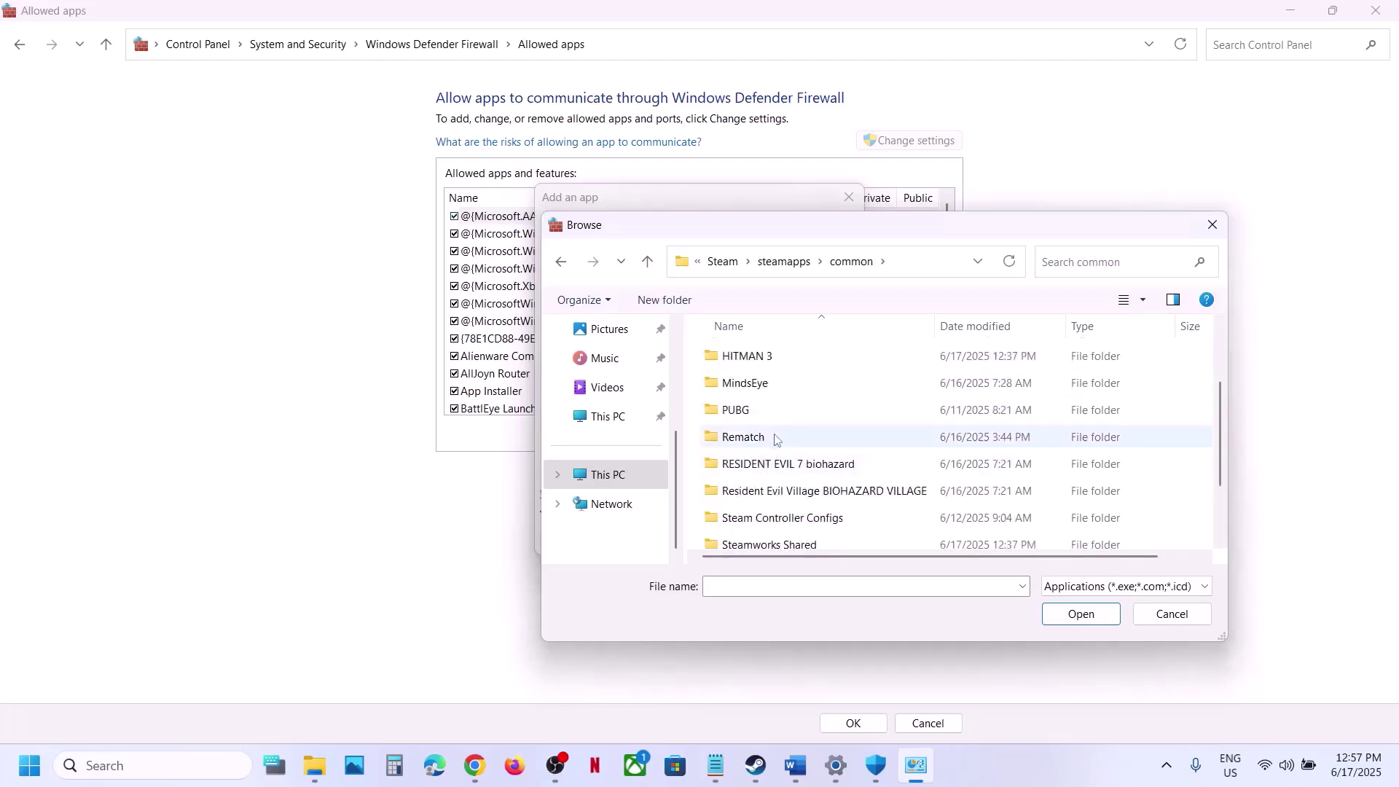
pyautogui.doubleClick(772, 438)
# Add RuntimeClient and start_protected_game to the firewall, dismissing the already-an-exception error
pyautogui.click(750, 441)
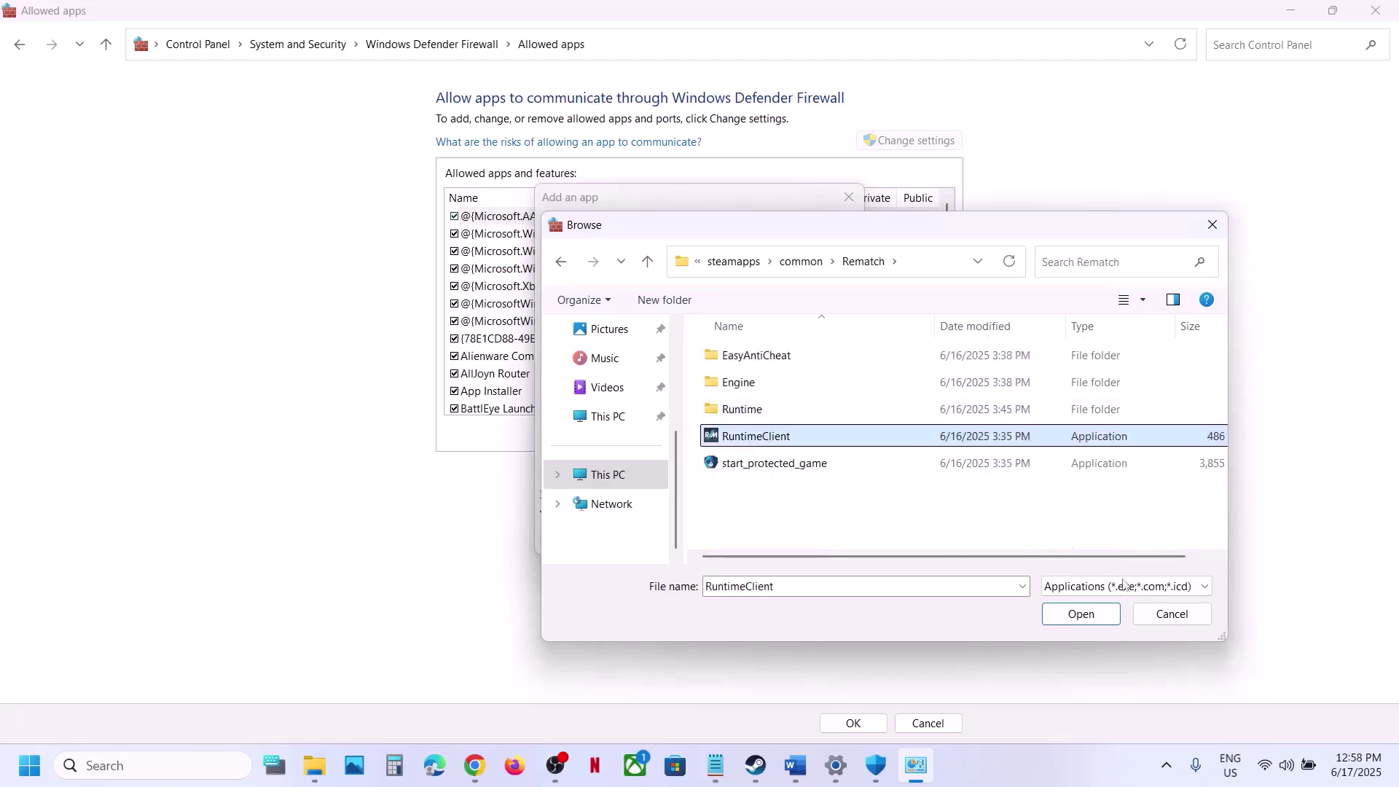
pyautogui.click(1084, 615)
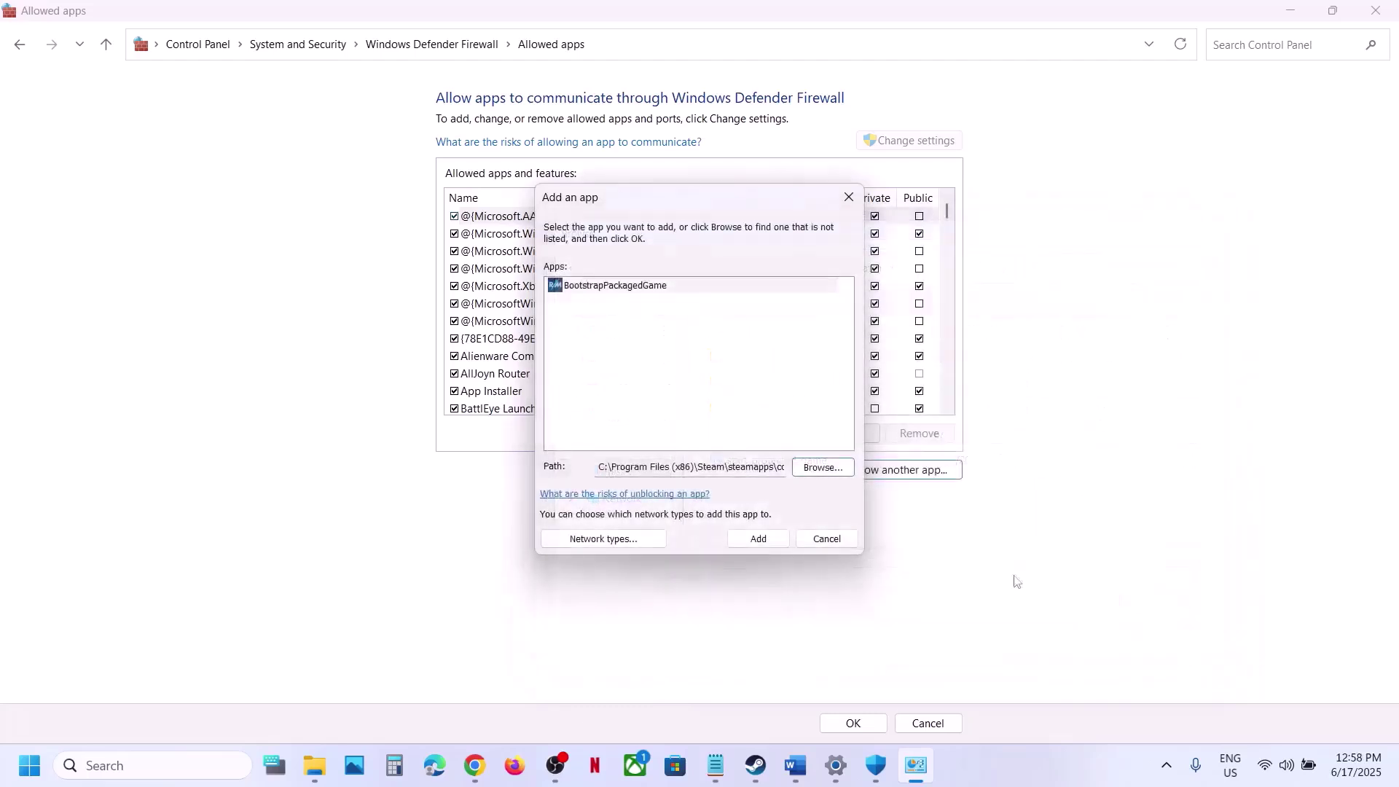
pyautogui.click(779, 539)
pyautogui.click(896, 473)
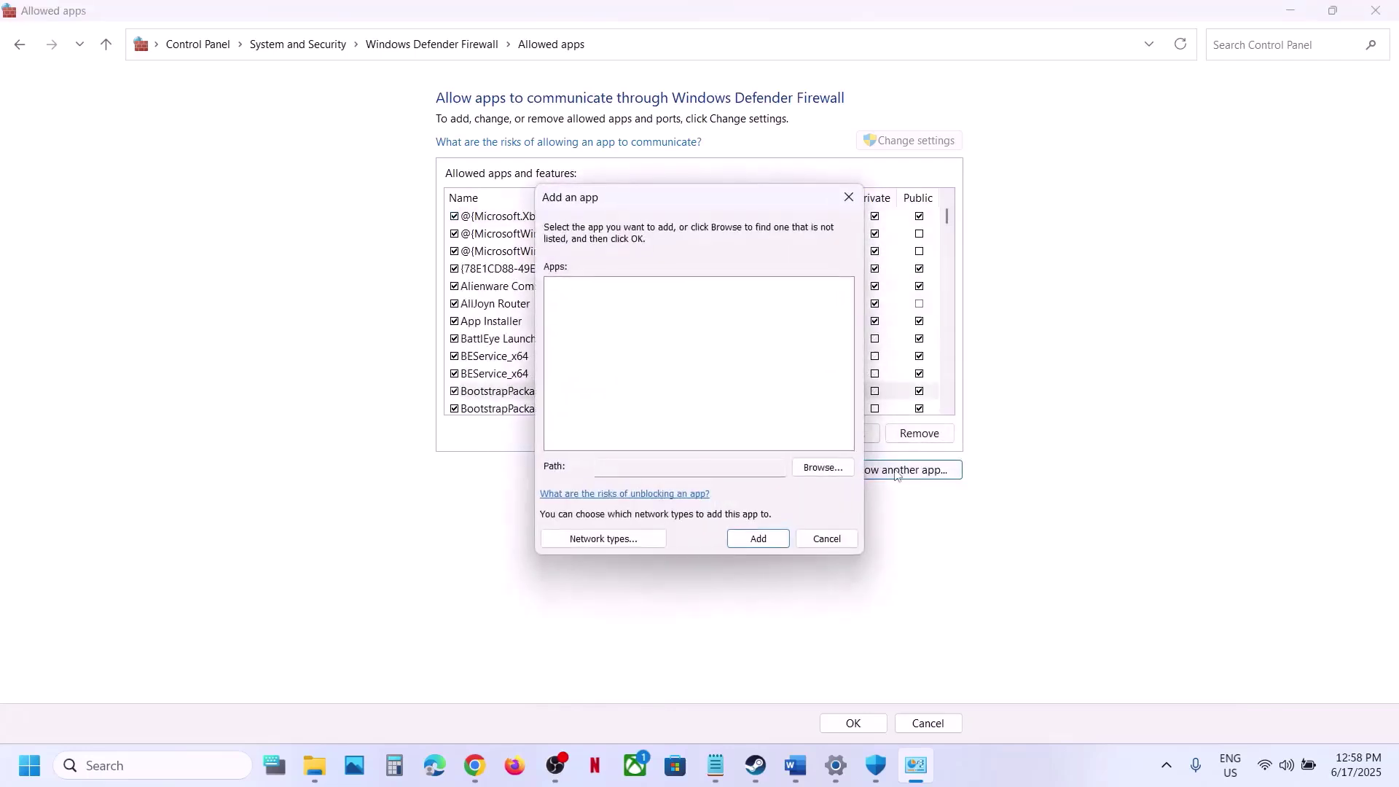
pyautogui.click(824, 471)
pyautogui.click(759, 470)
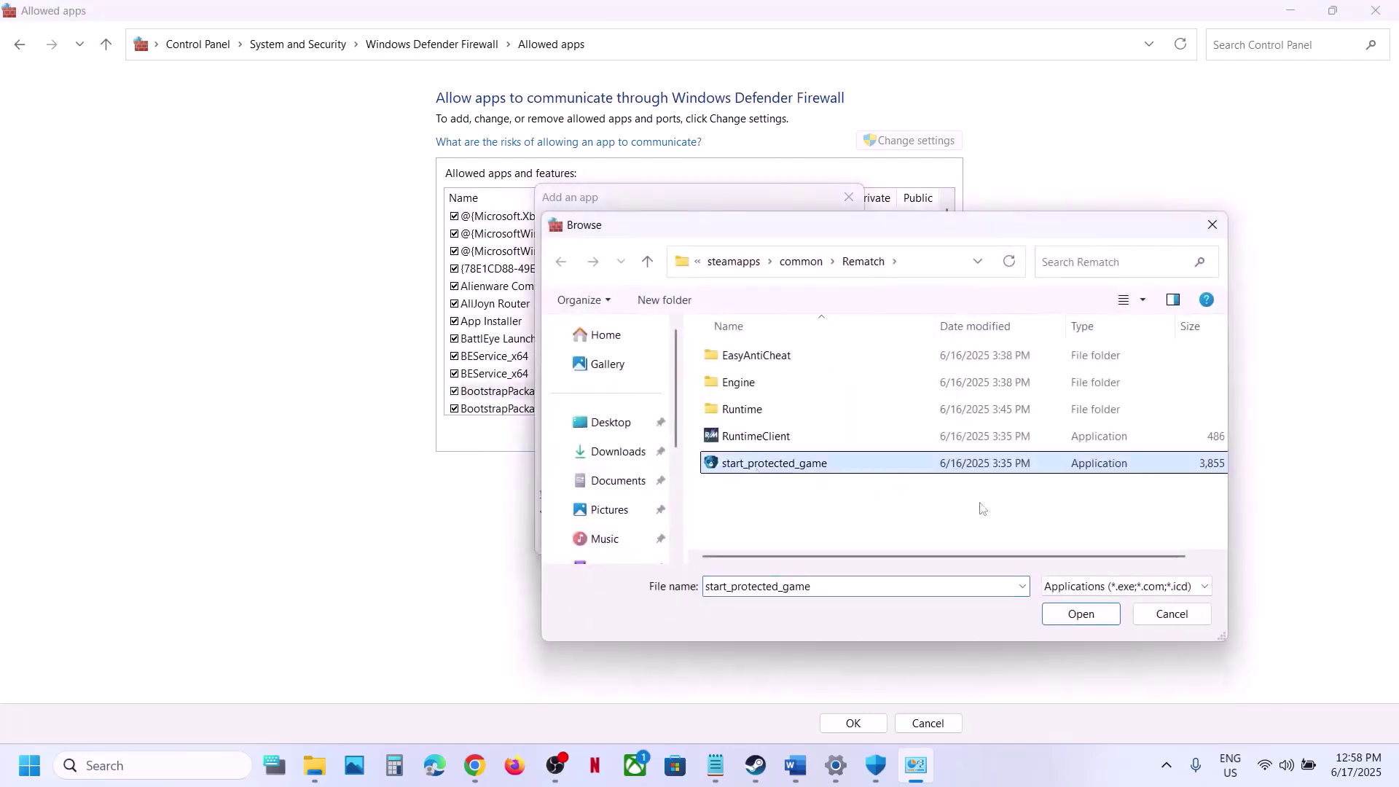
pyautogui.click(1071, 614)
pyautogui.click(785, 543)
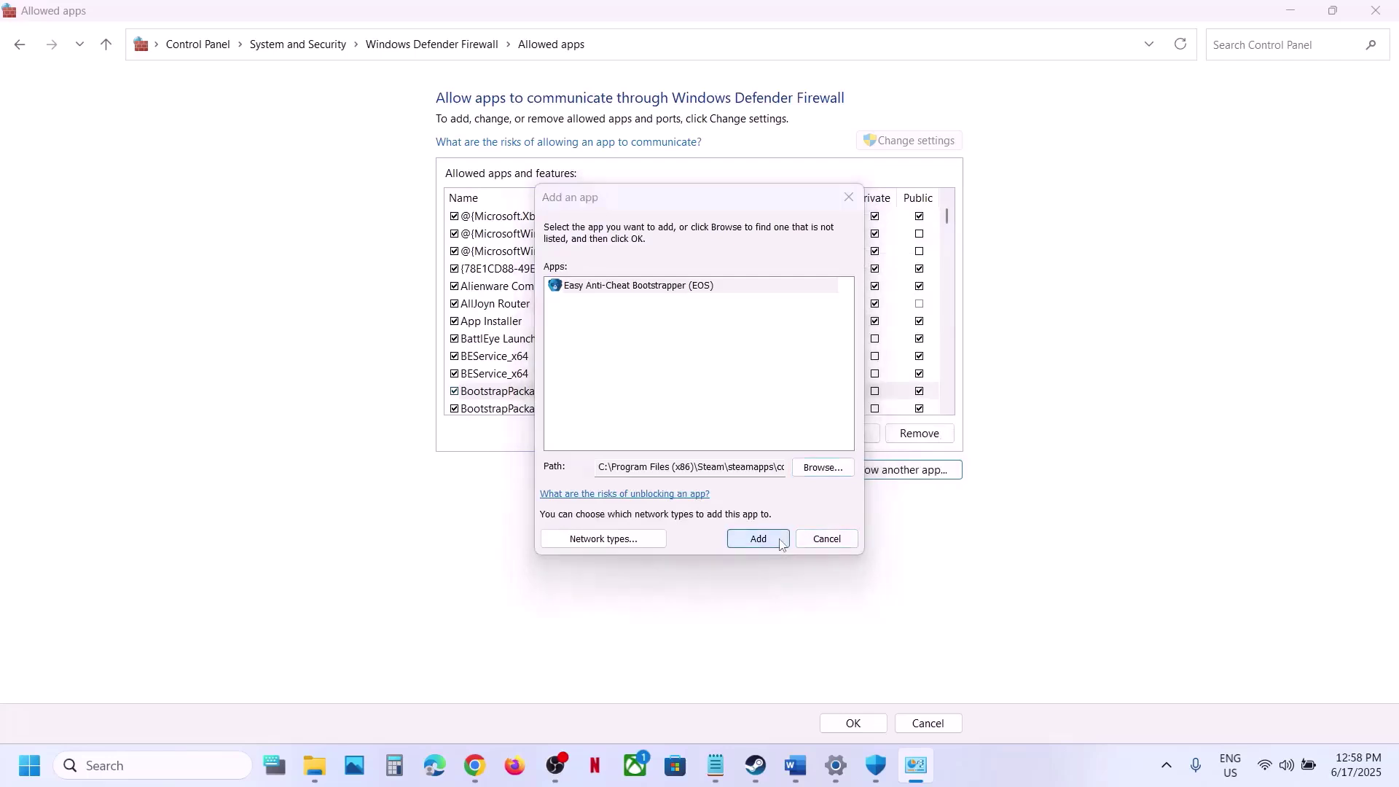
pyautogui.click(832, 449)
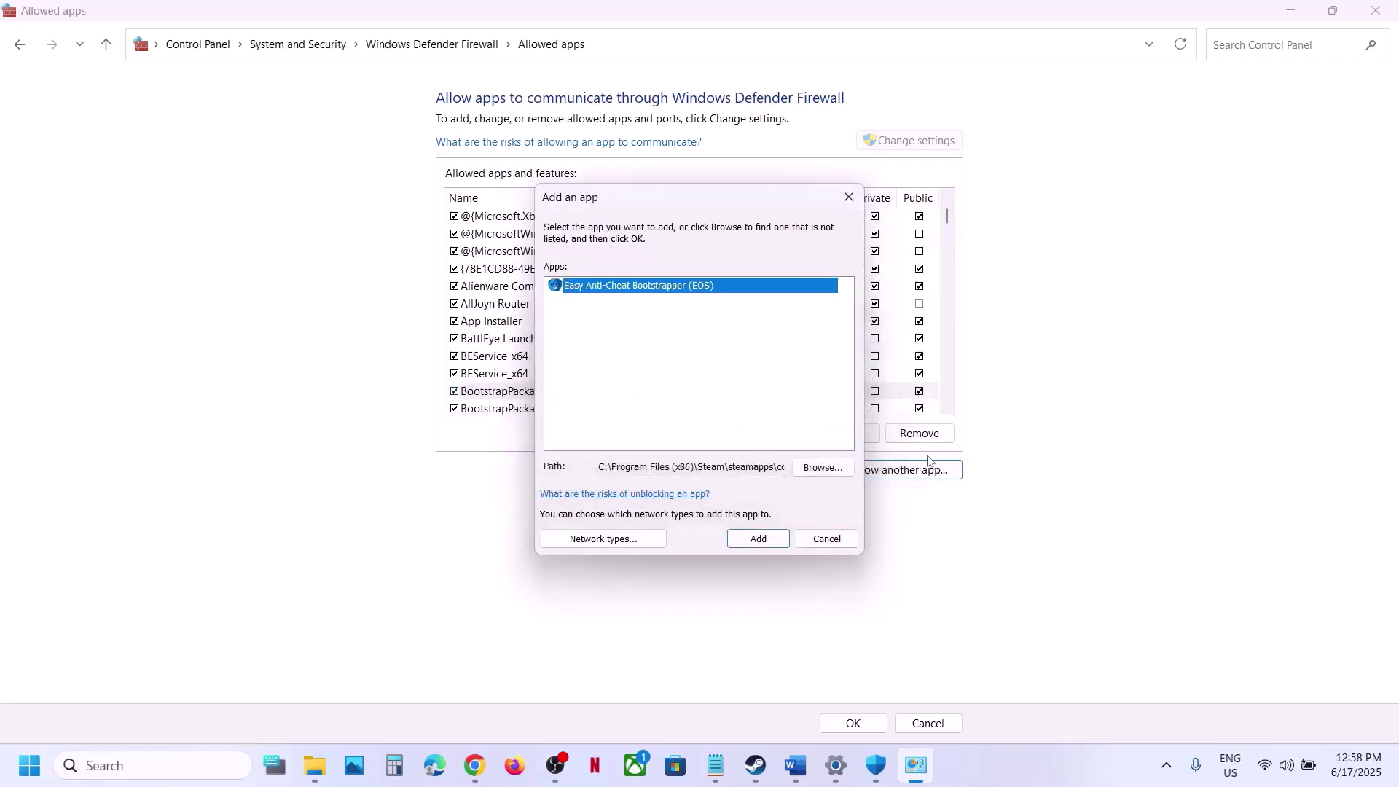
# Add Runtime\Binaries\Win64\RuntimeClient-Win64-Shipping to the firewall and dismiss the duplicate error
pyautogui.click(823, 468)
pyautogui.doubleClick(758, 413)
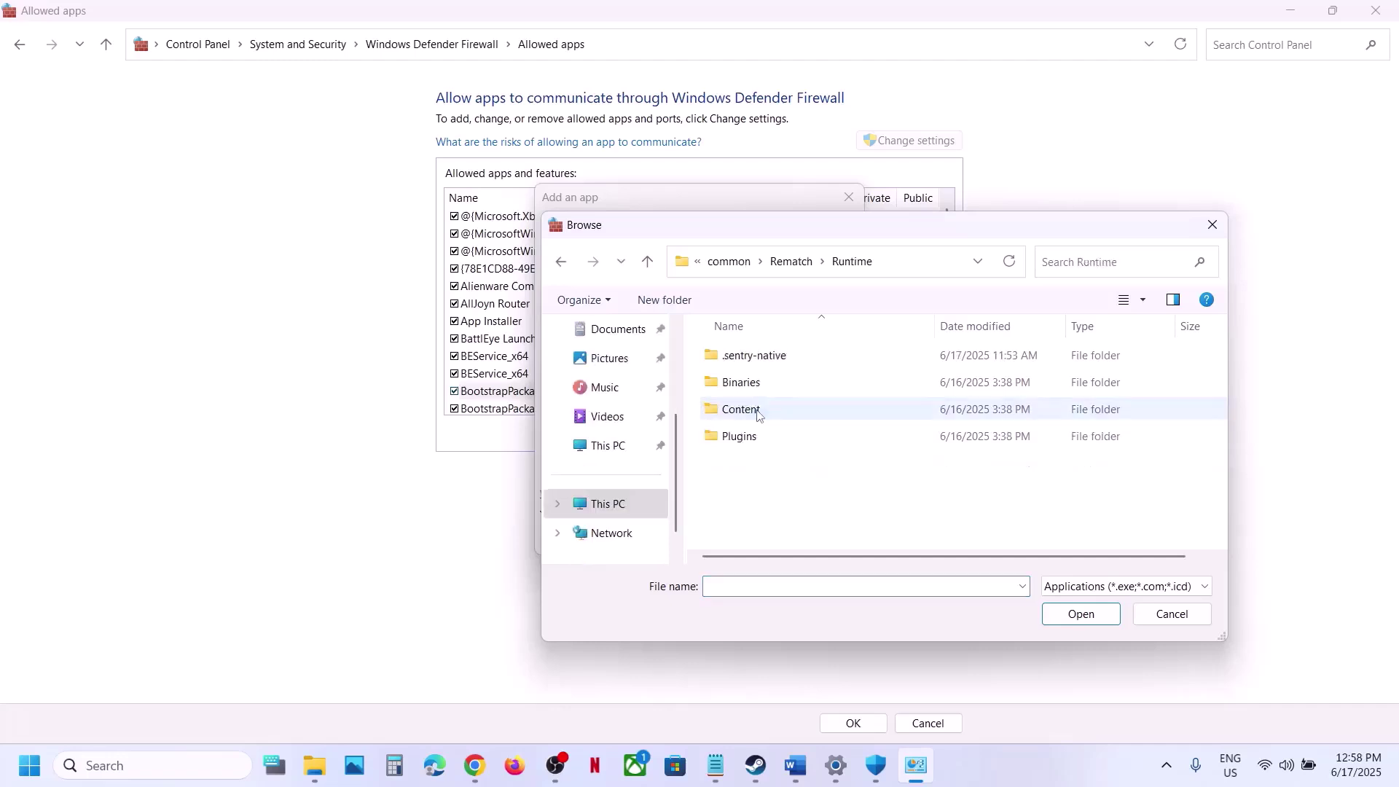
pyautogui.doubleClick(750, 379)
pyautogui.click(745, 366)
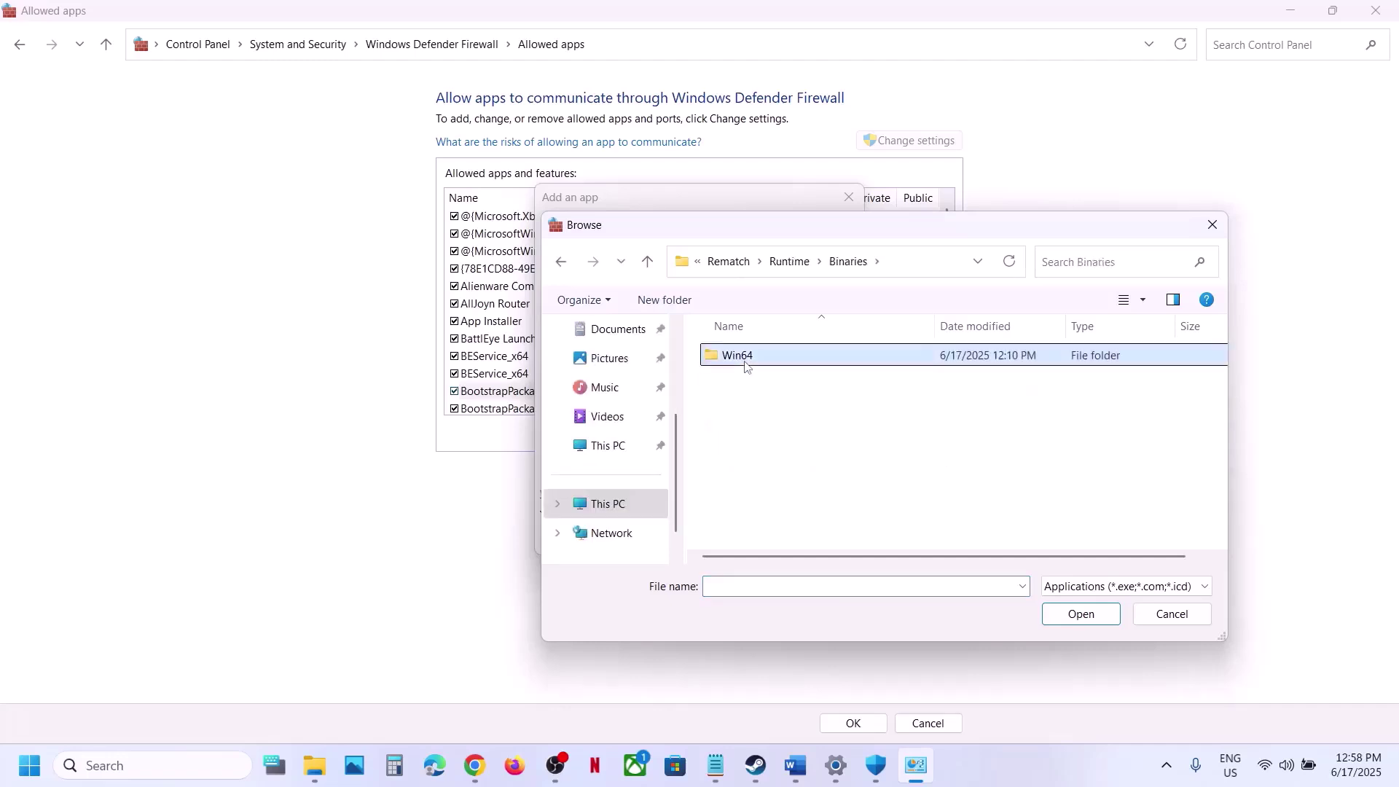
pyautogui.doubleClick(745, 366)
pyautogui.click(780, 409)
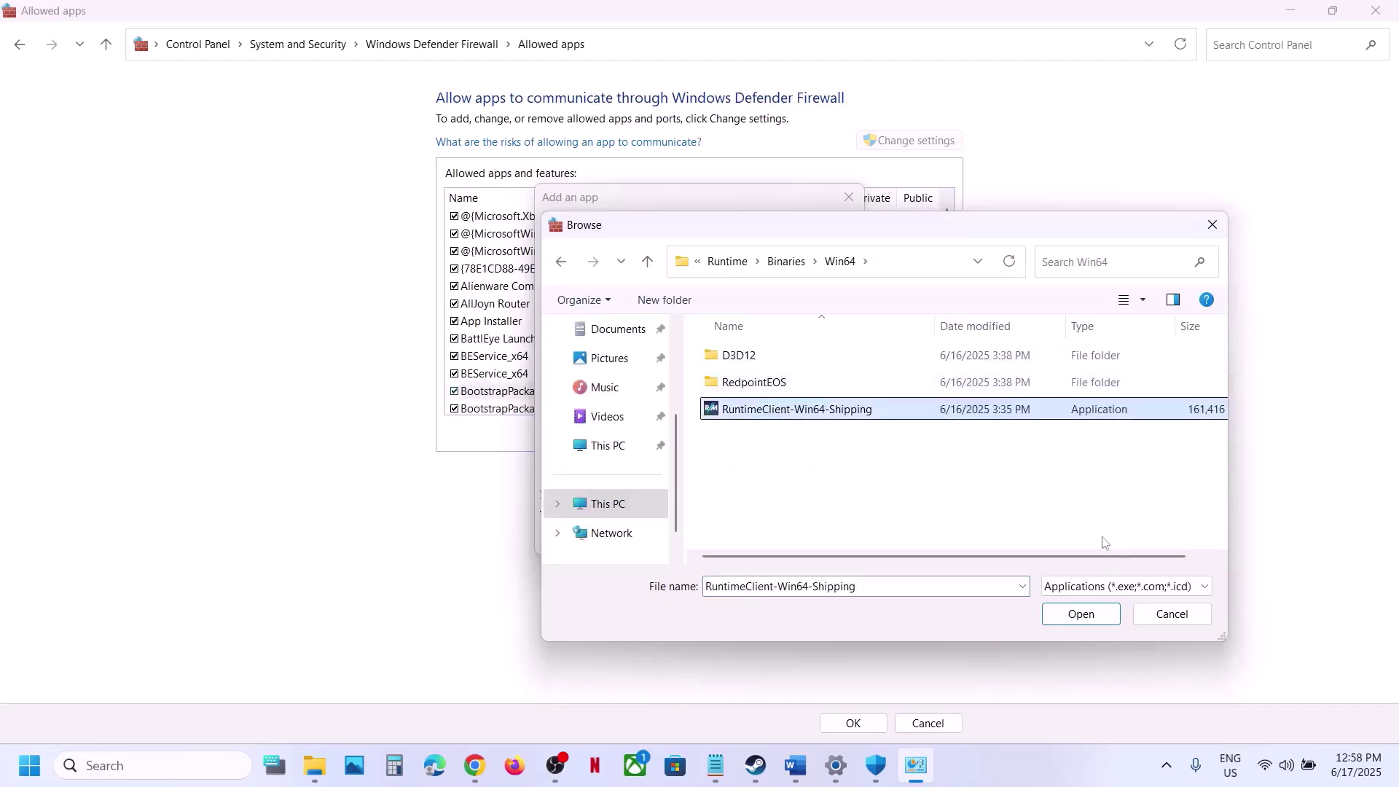
pyautogui.click(1081, 613)
pyautogui.click(756, 542)
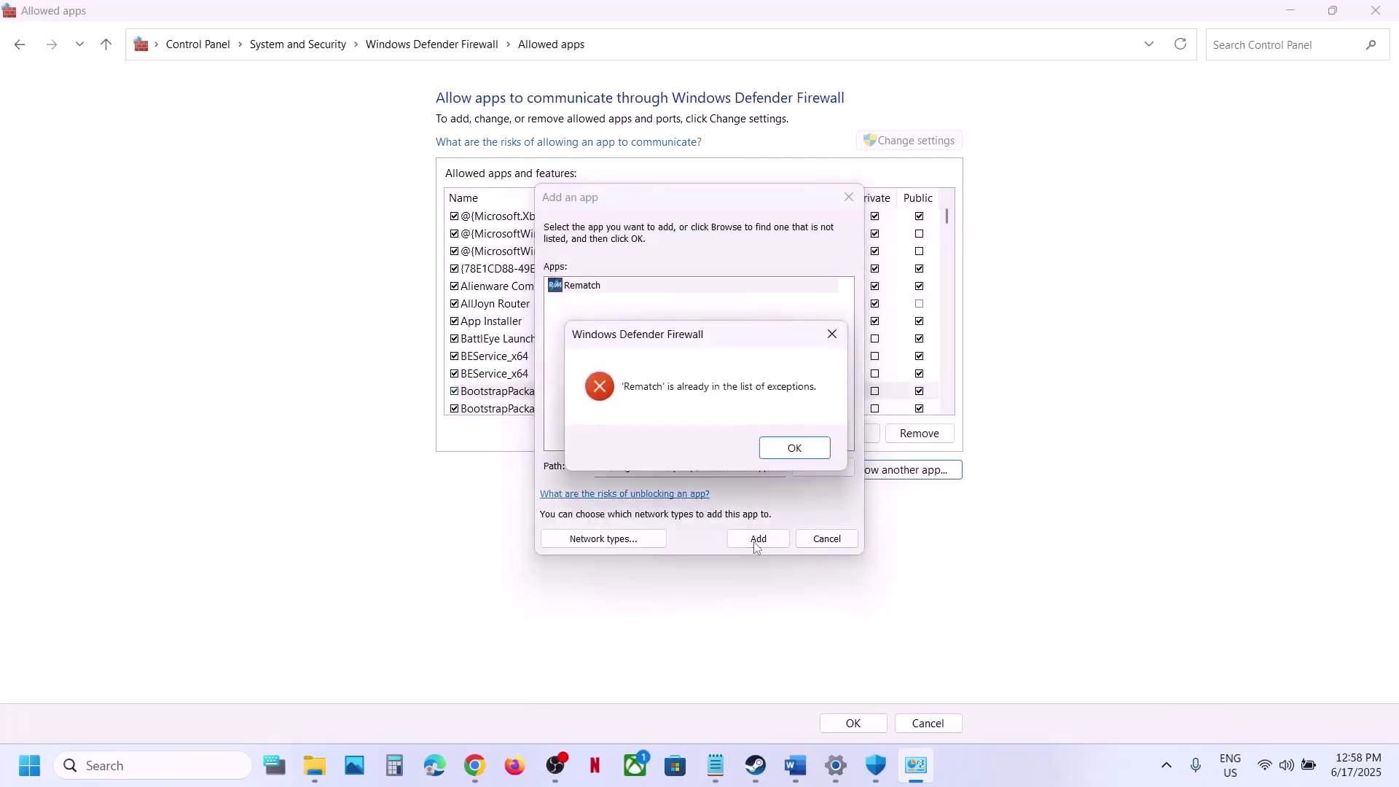
pyautogui.click(796, 448)
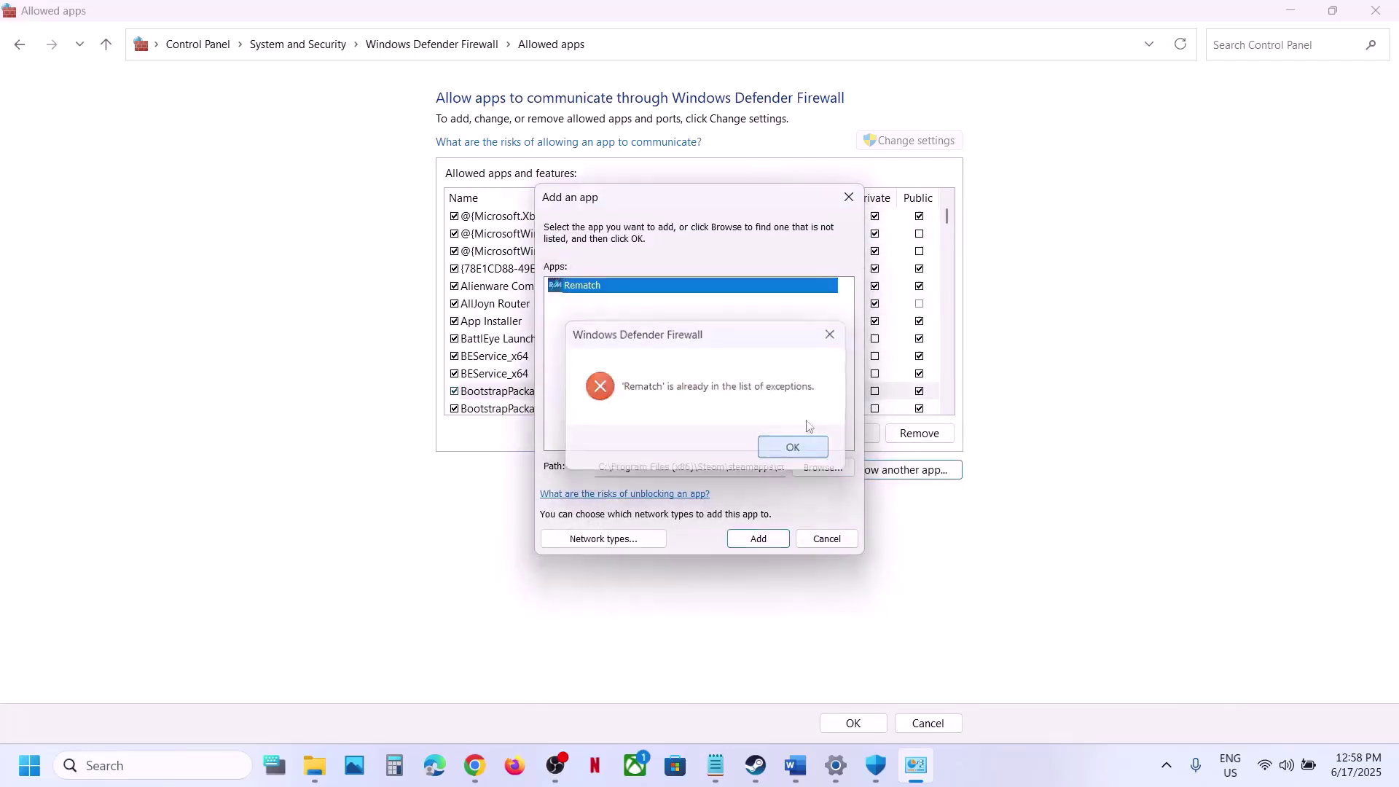
# Check REMATCH in the allowed list, then close the firewall, Windows Security and Settings windows
pyautogui.click(850, 198)
pyautogui.click(562, 356)
pyautogui.write('rem')
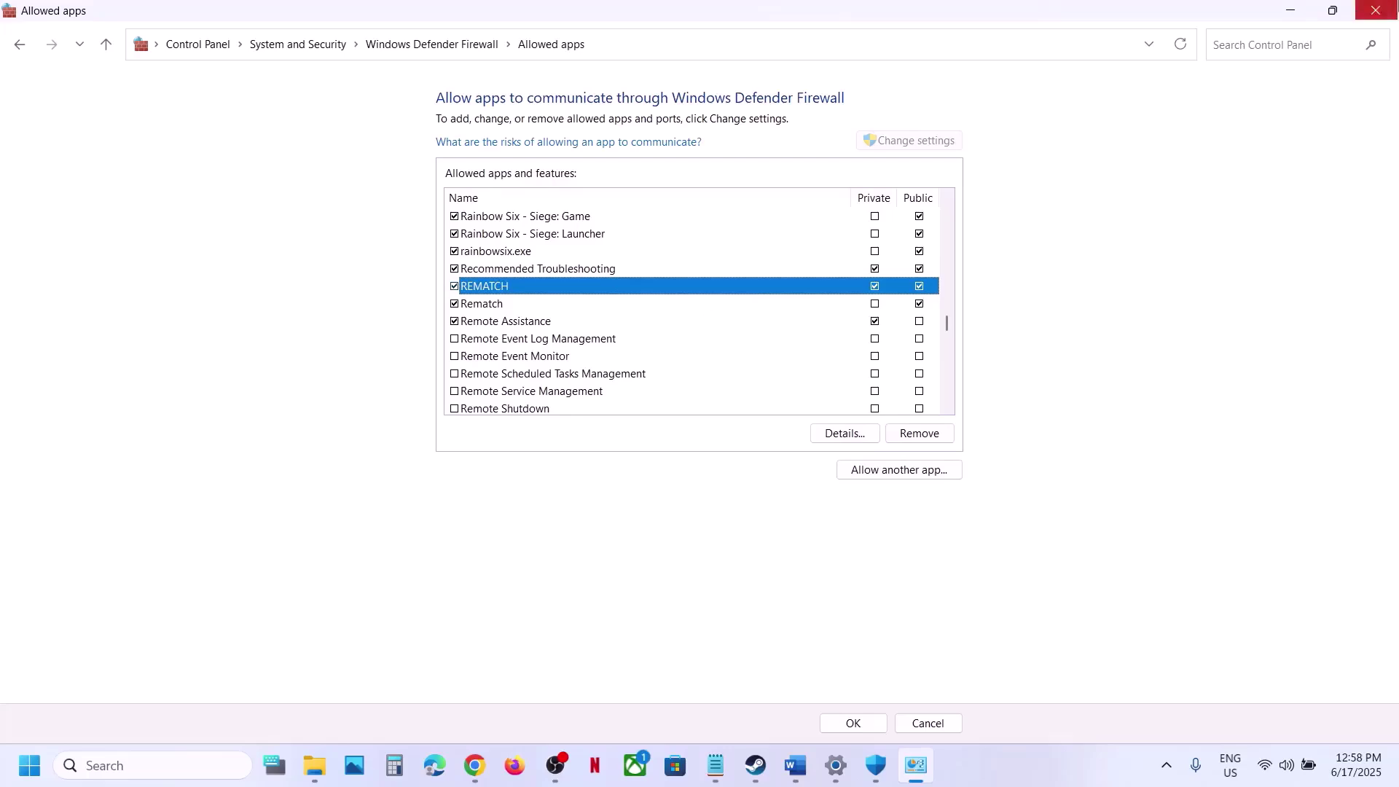
pyautogui.click(1379, 15)
pyautogui.click(1378, 19)
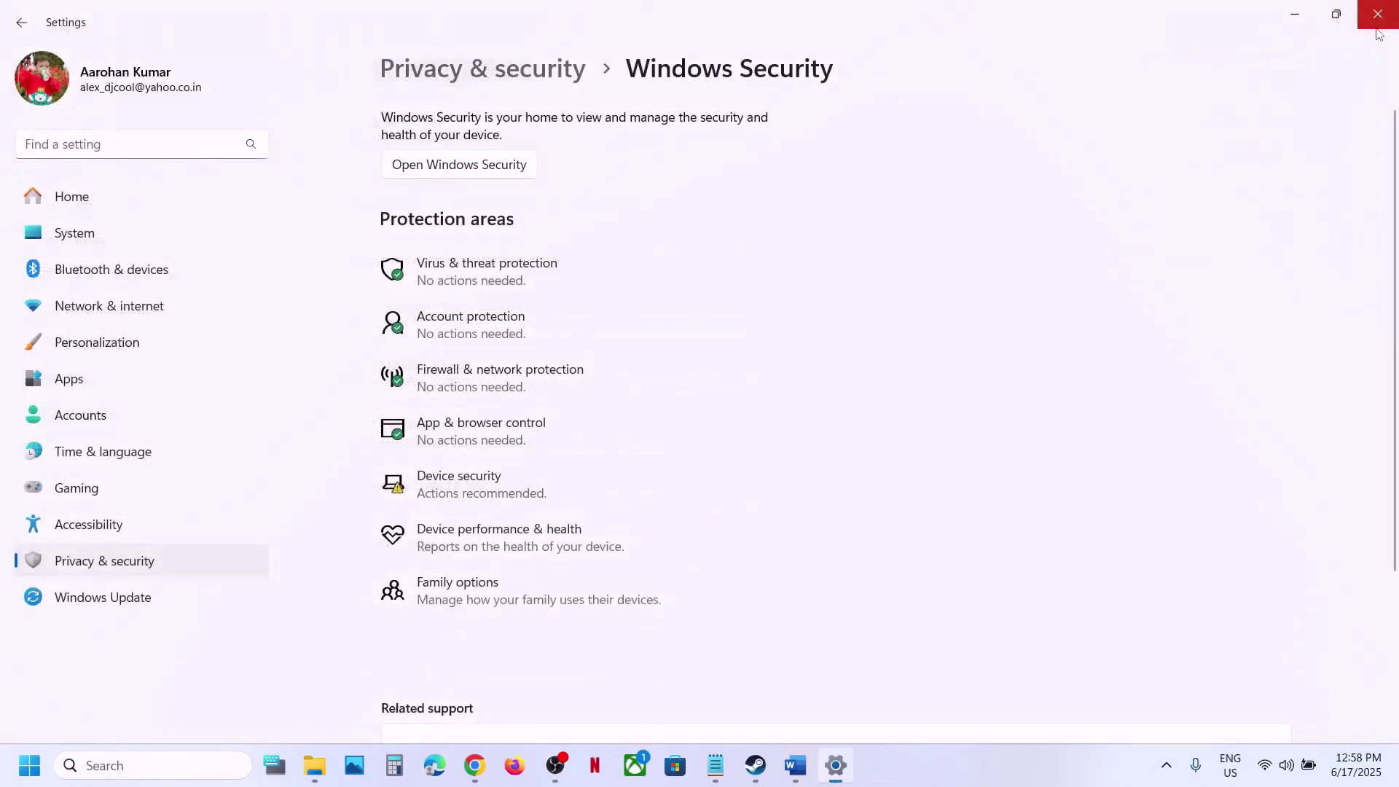
pyautogui.click(1375, 22)
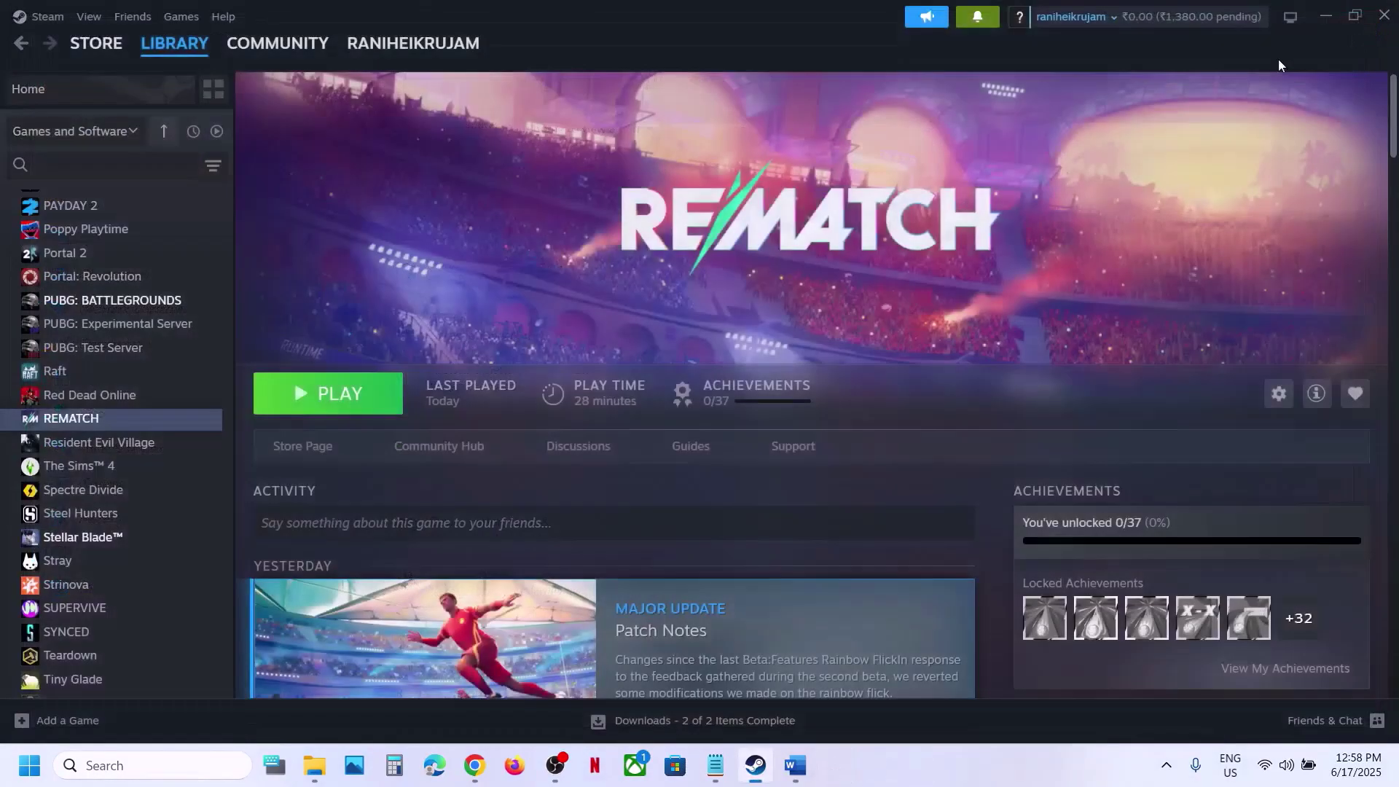
# Highlight the Step 8 instruction in the troubleshooting notes
pyautogui.click(797, 761)
pyautogui.scroll(-5, 303, 436)
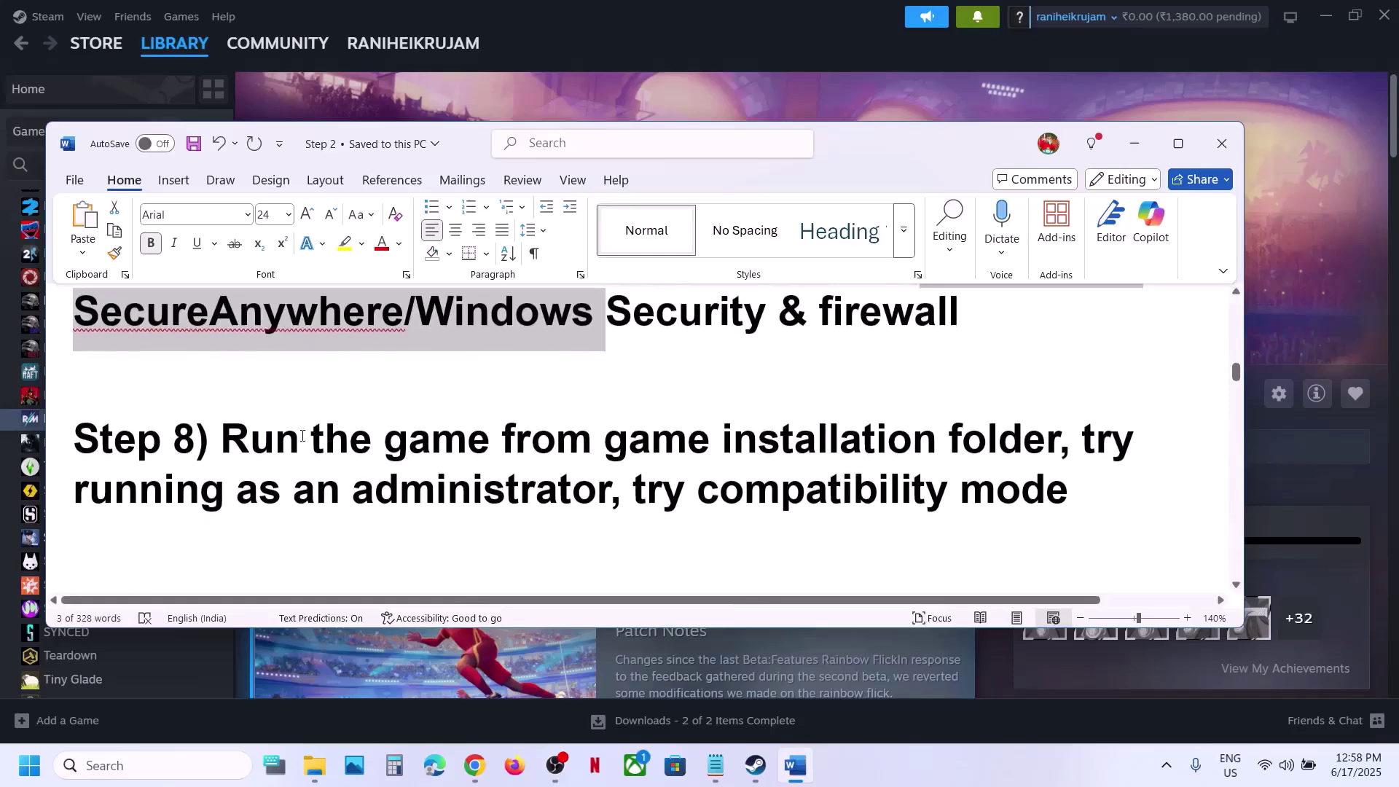
pyautogui.moveTo(255, 438); pyautogui.dragTo(947, 440)
pyautogui.click(750, 120)
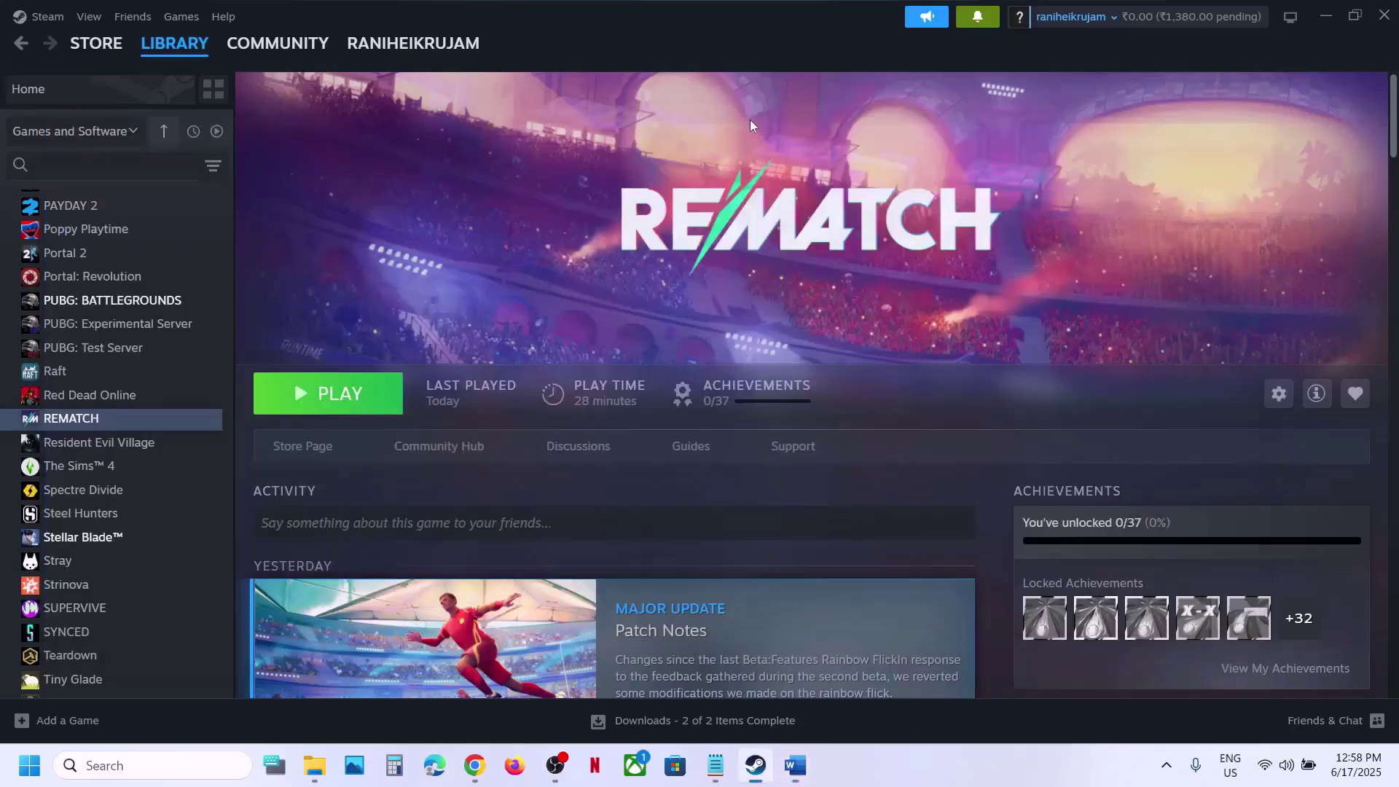
# Open REMATCH's local files from Steam and select Runtime\Binaries\Win64\RuntimeClient-Win64-Shipping
pyautogui.rightClick(99, 418)
pyautogui.moveTo(161, 528)
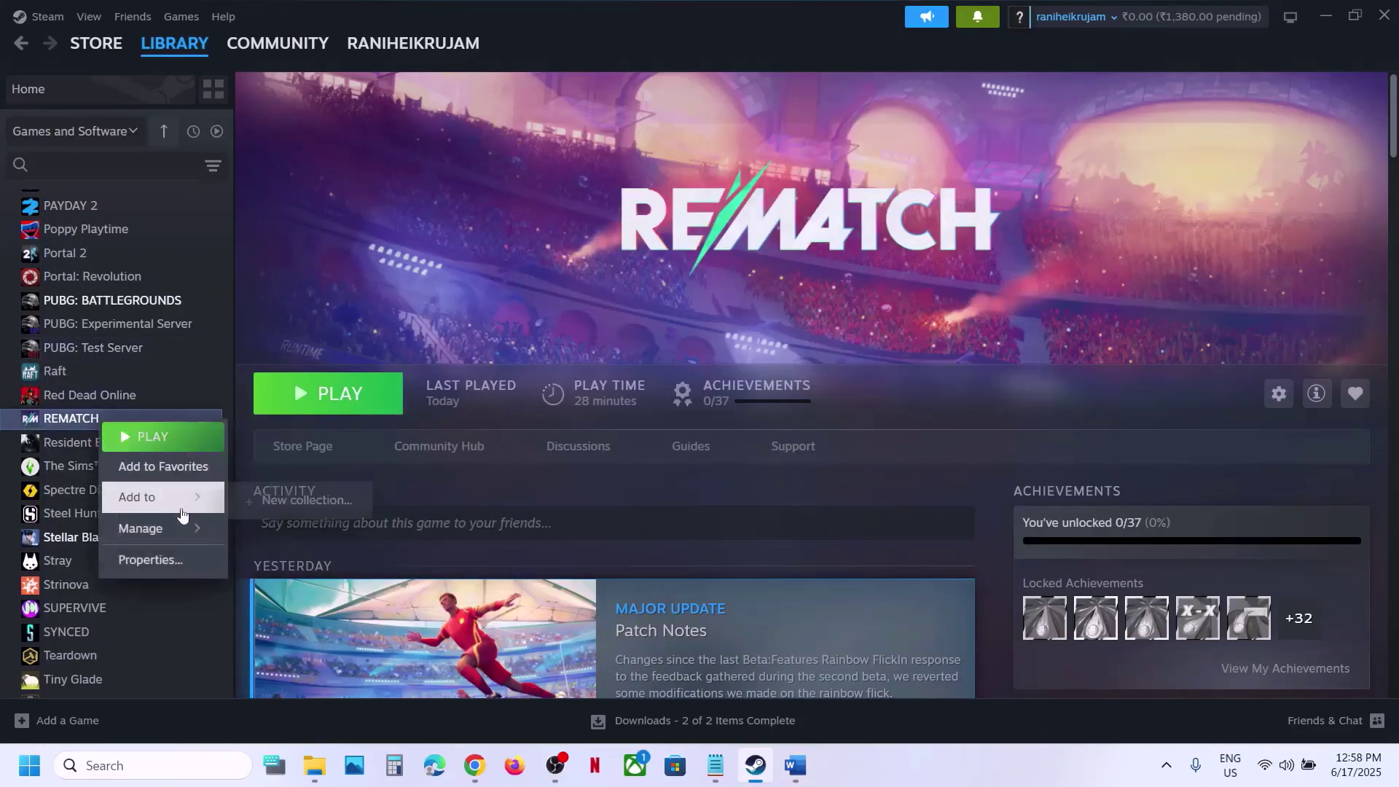
pyautogui.click(292, 561)
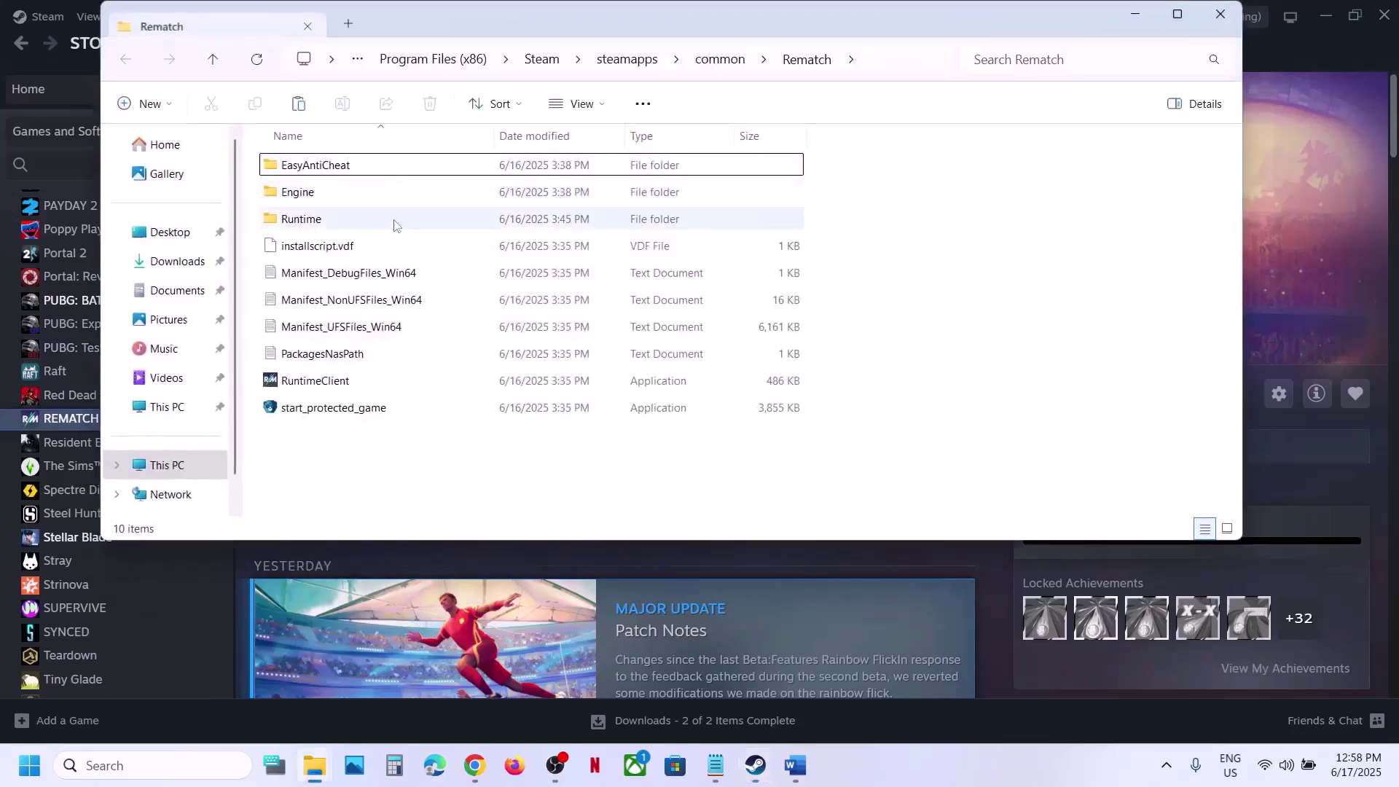
pyautogui.doubleClick(315, 219)
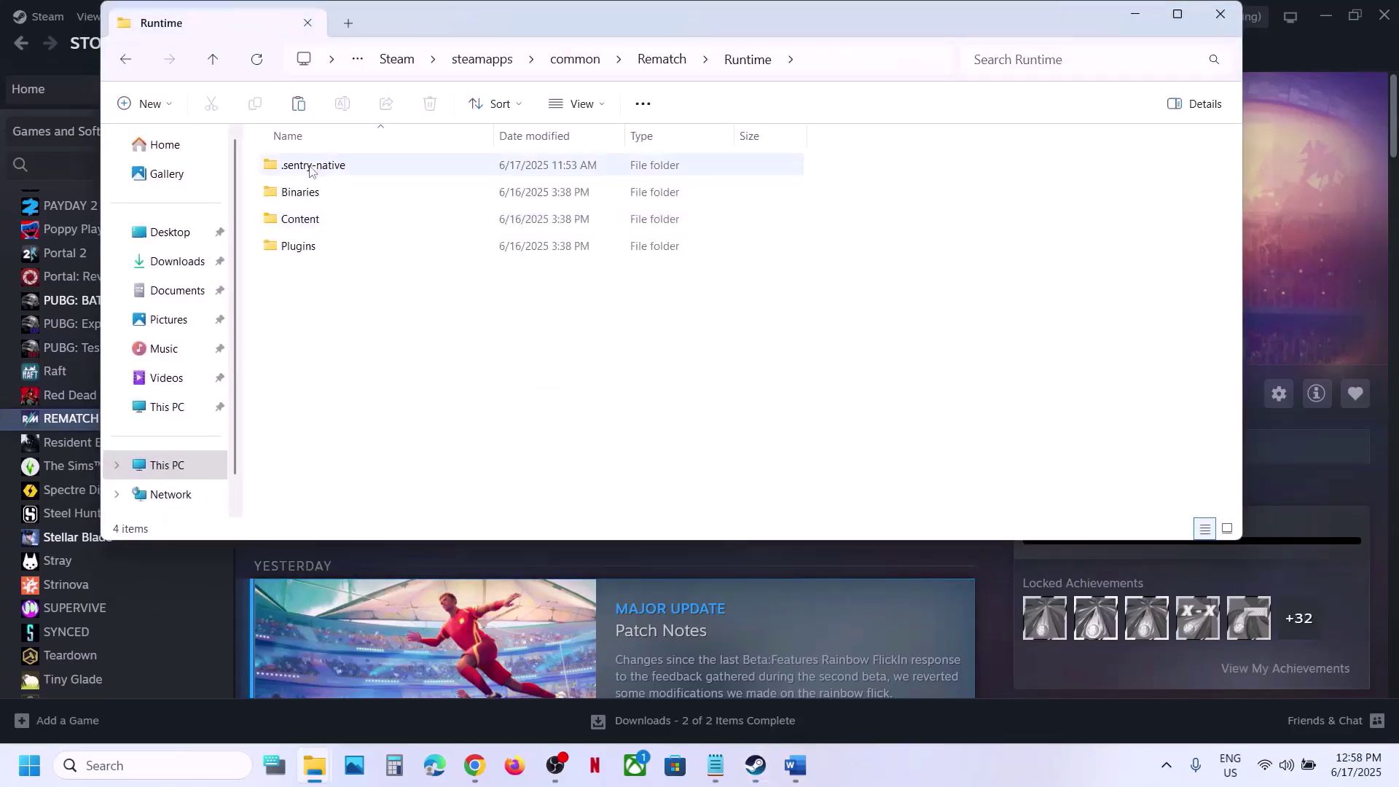
pyautogui.doubleClick(302, 193)
pyautogui.doubleClick(324, 169)
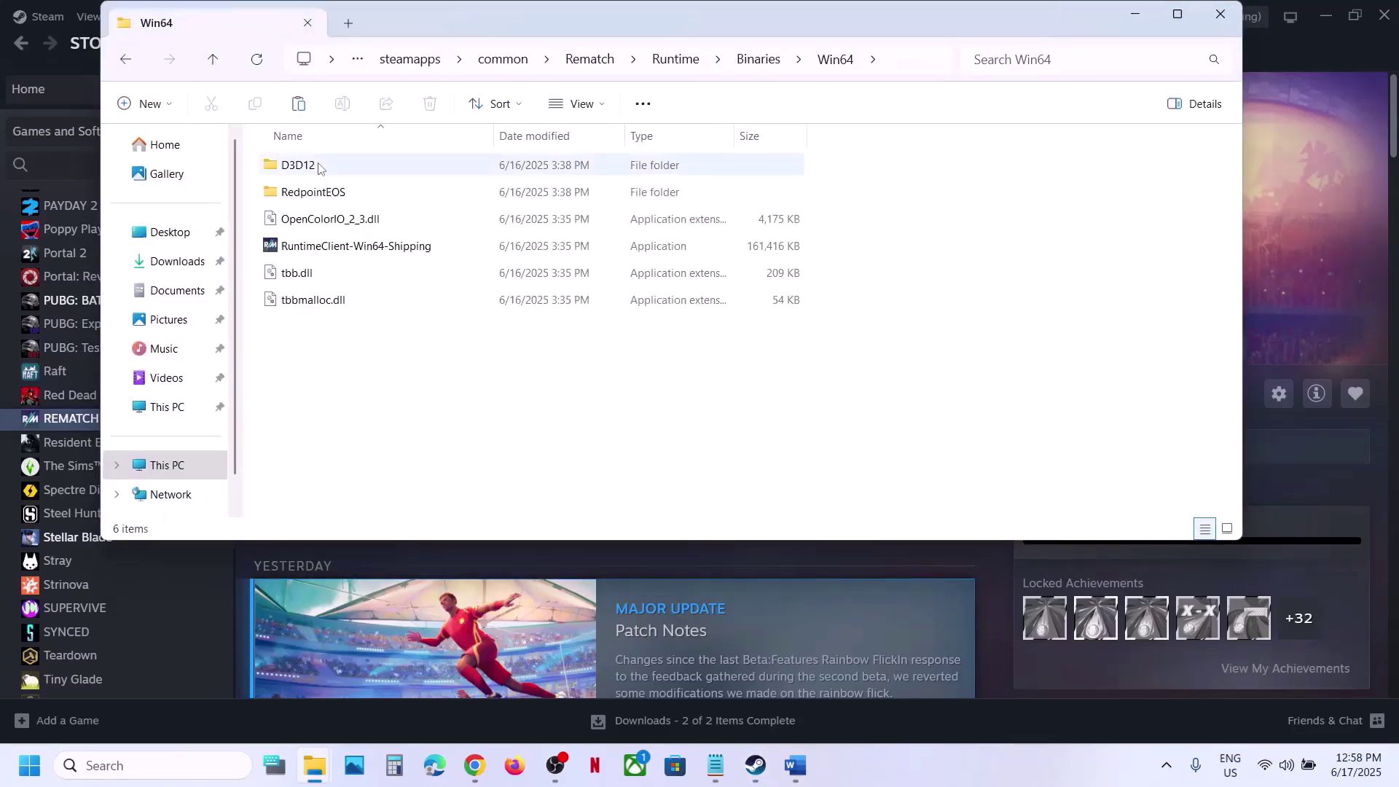
pyautogui.click(320, 250)
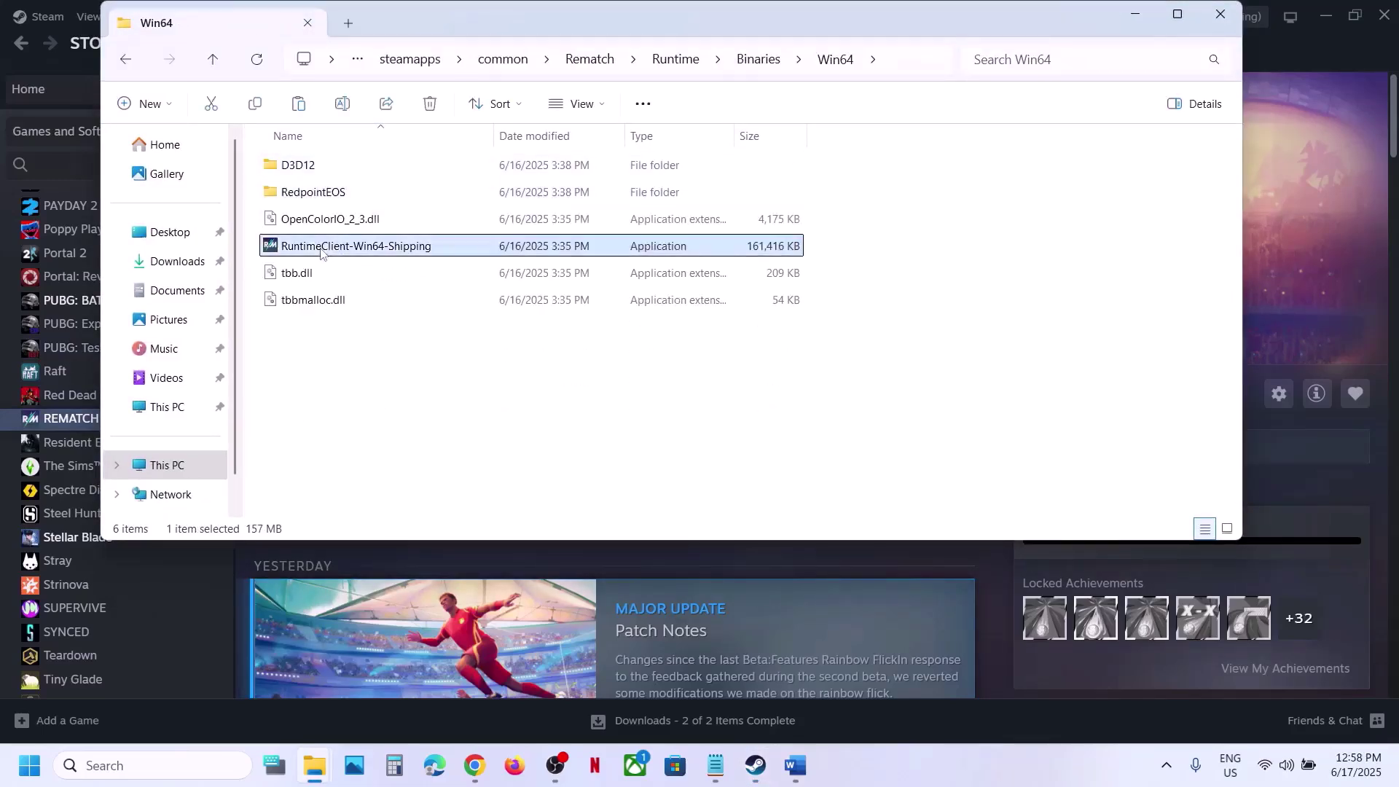
# Apply Run as administrator in RuntimeClient-Win64-Shipping's Compatibility properties
pyautogui.rightClick(394, 248)
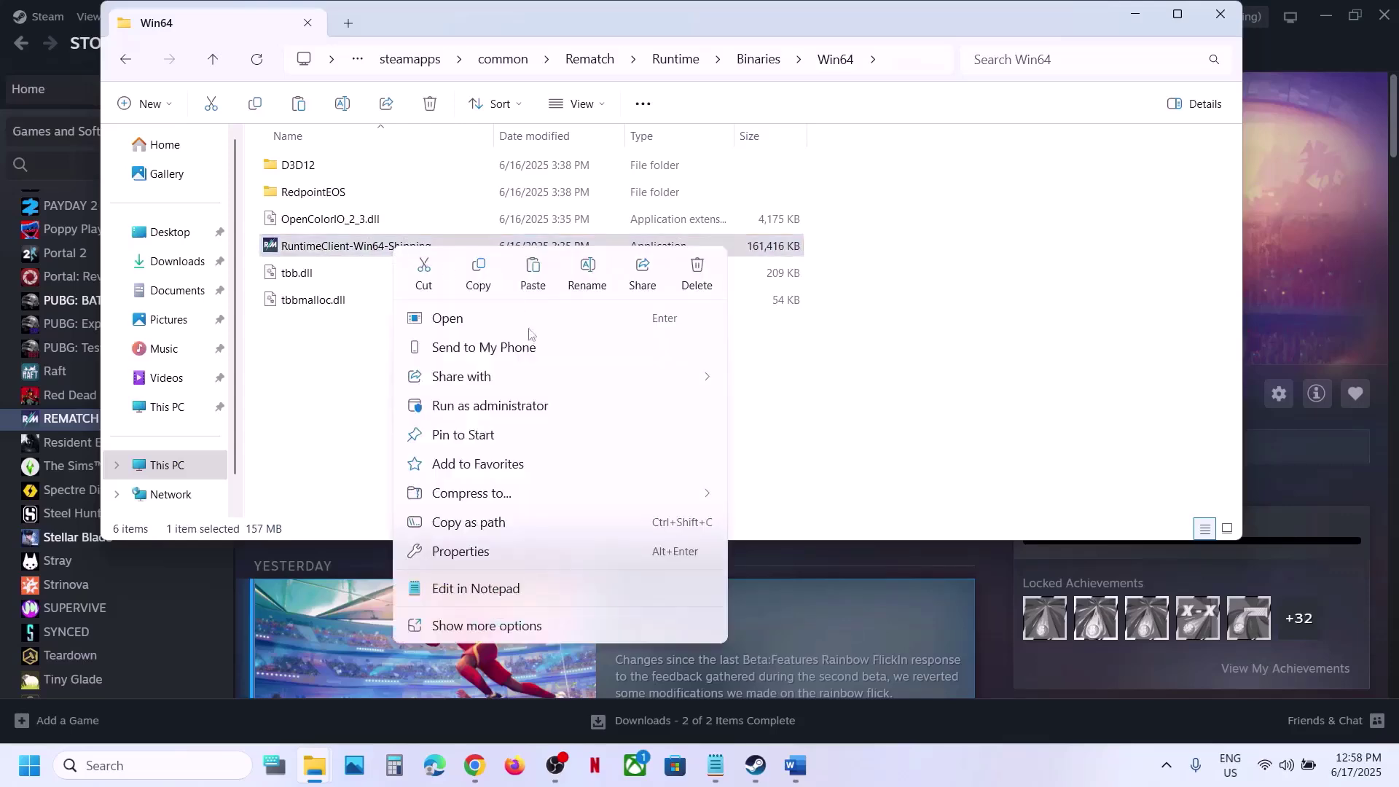
pyautogui.click(479, 551)
pyautogui.click(562, 291)
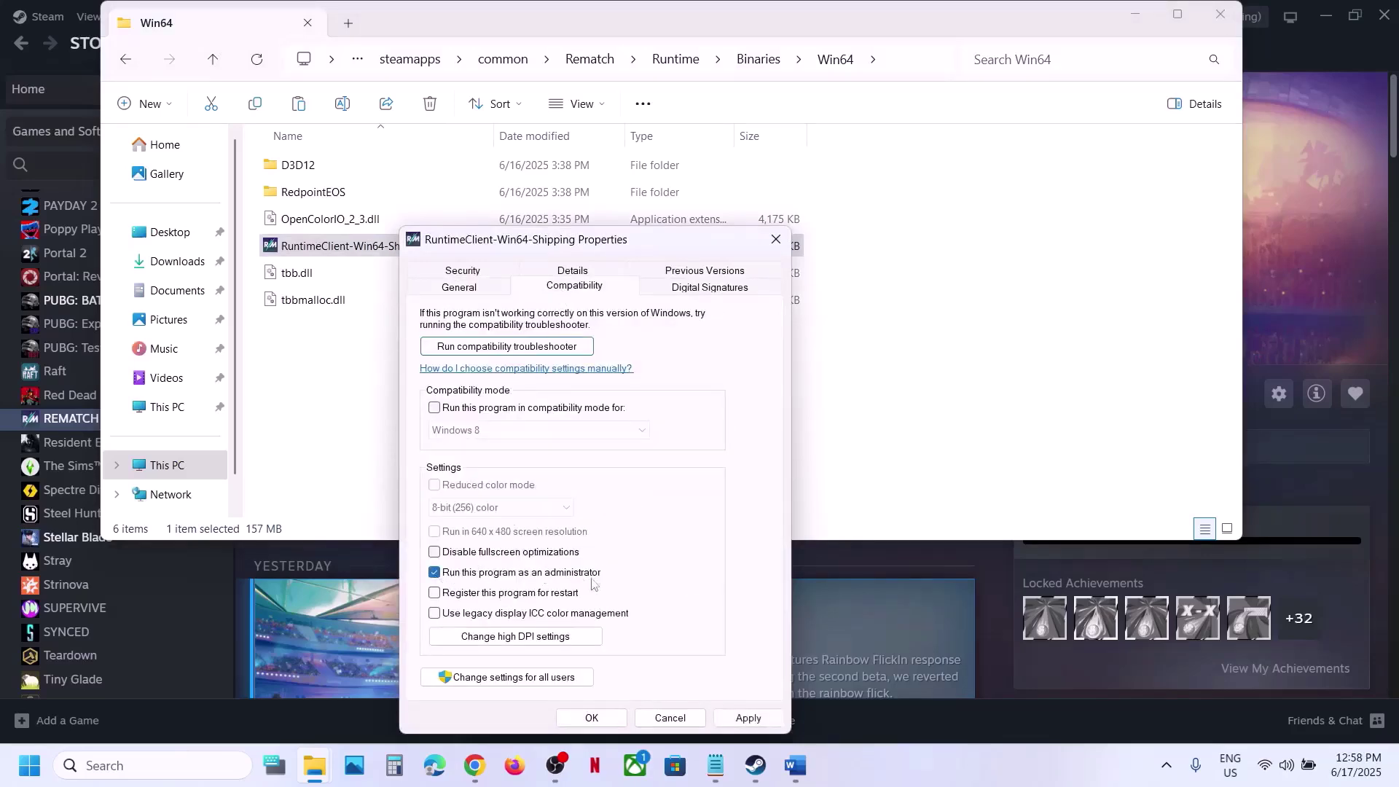
pyautogui.click(740, 719)
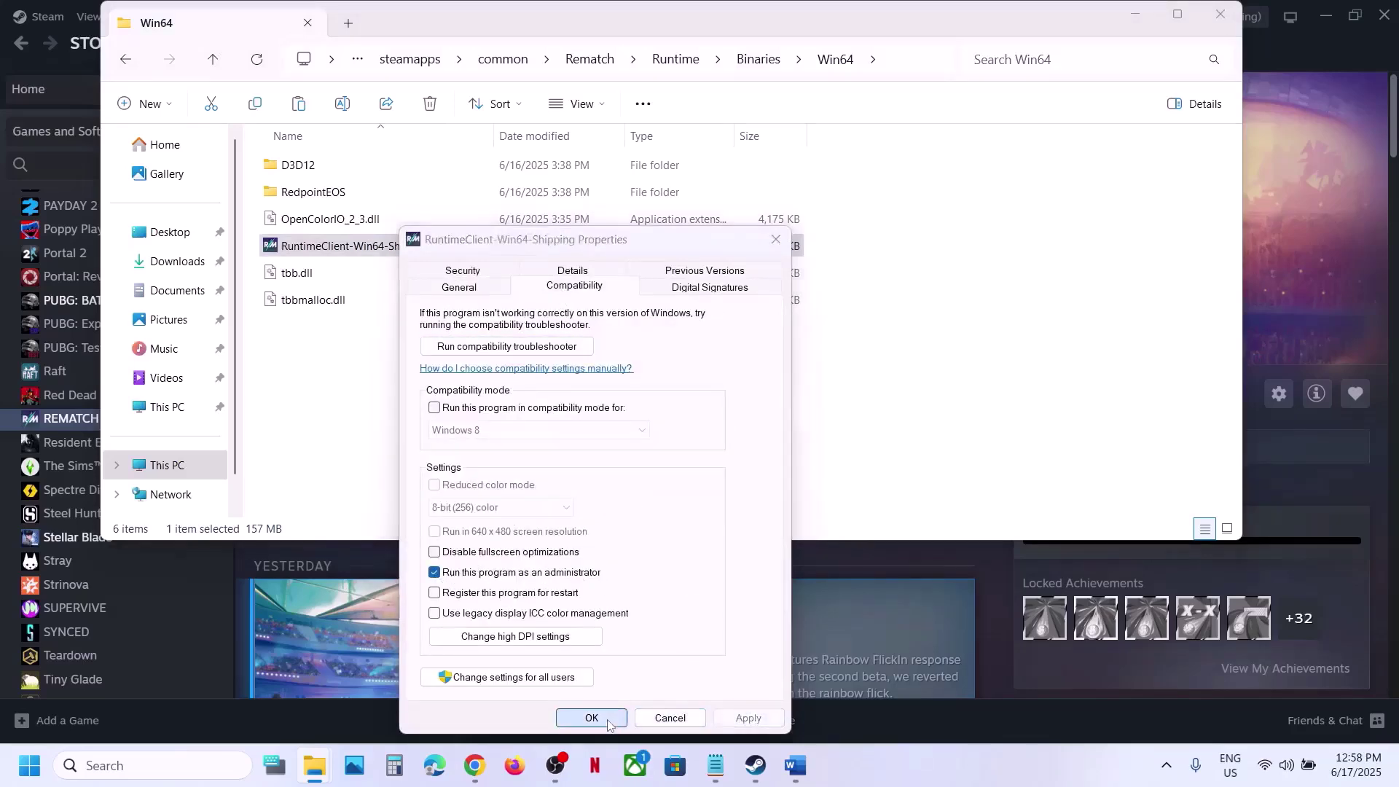
pyautogui.click(592, 717)
# Turn on Windows 7 compatibility mode for RuntimeClient-Win64-Shipping and apply it
pyautogui.rightClick(425, 249)
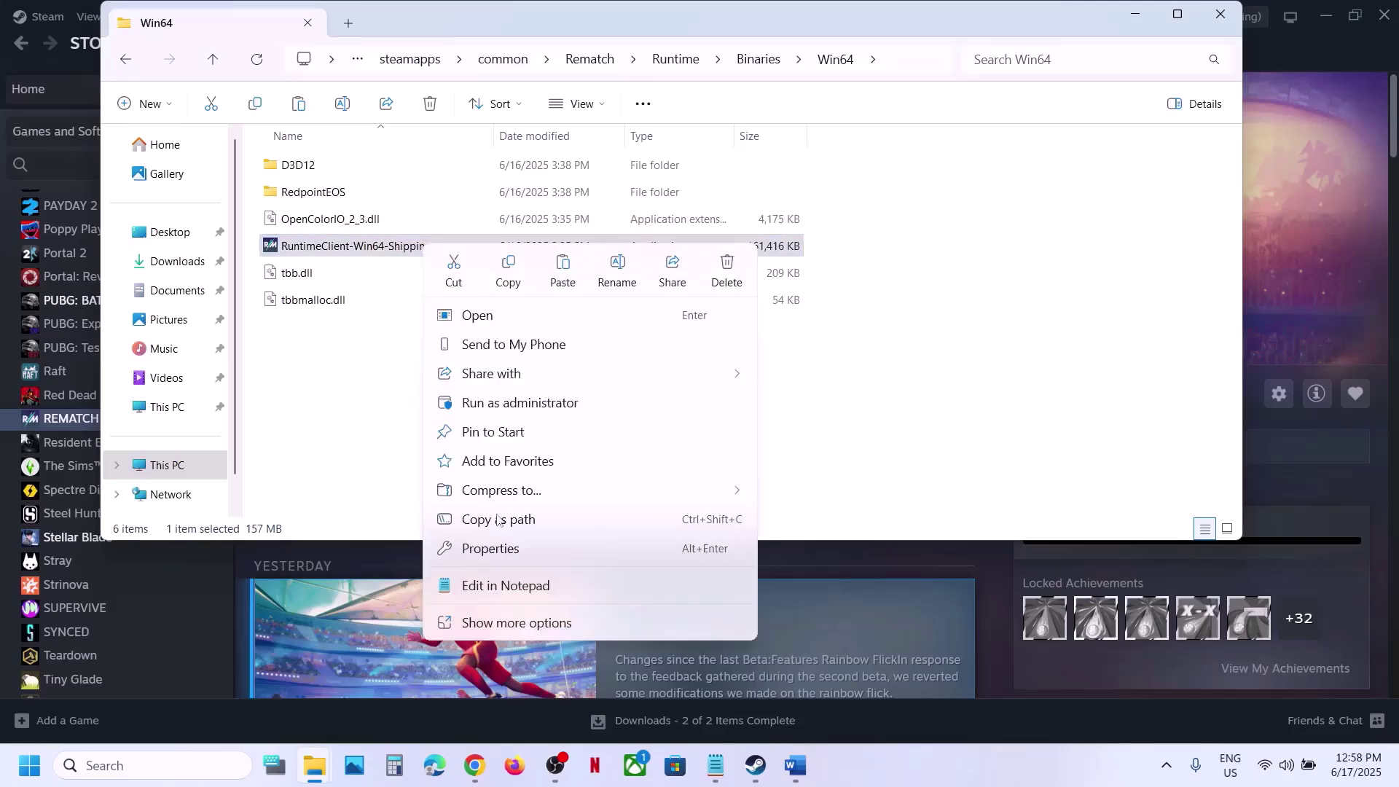
pyautogui.click(483, 551)
pyautogui.click(605, 286)
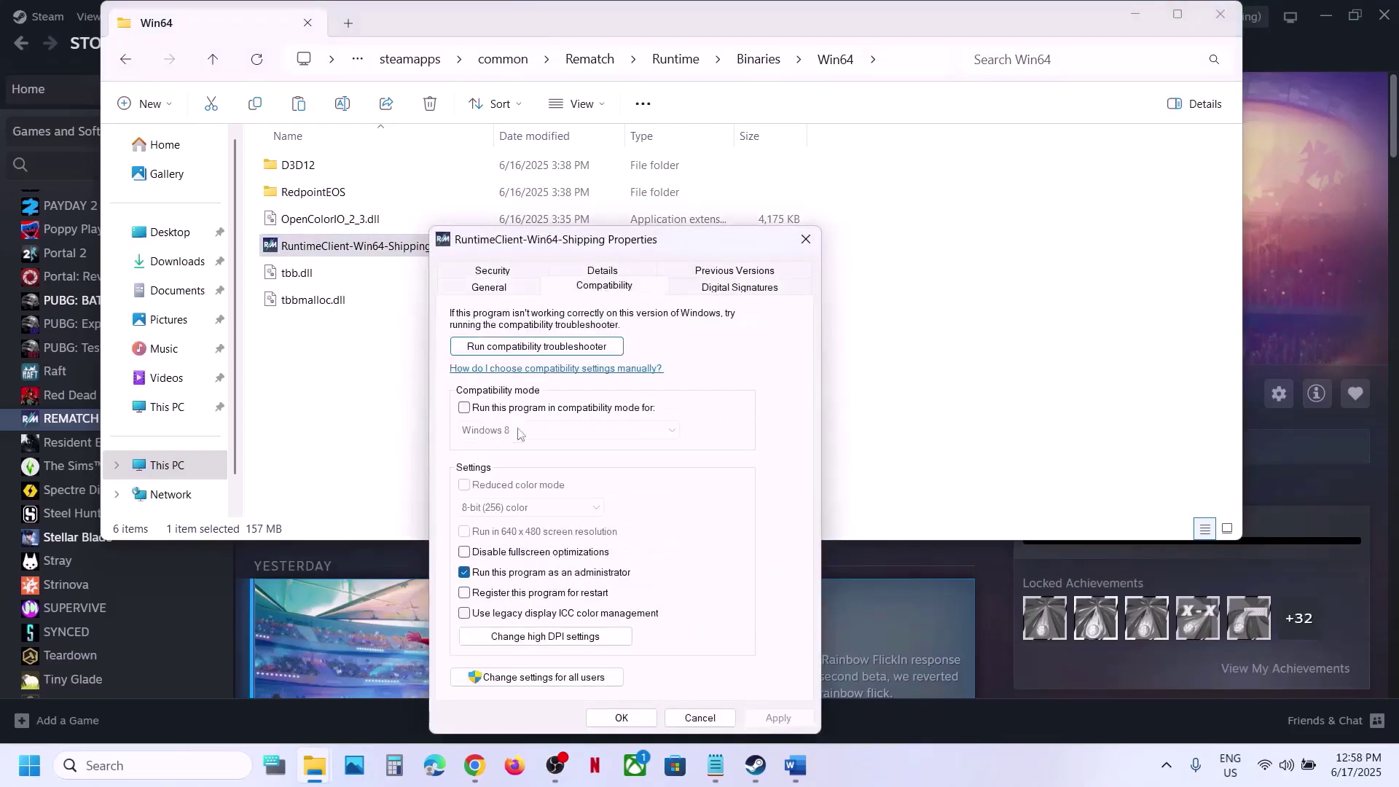
pyautogui.click(463, 408)
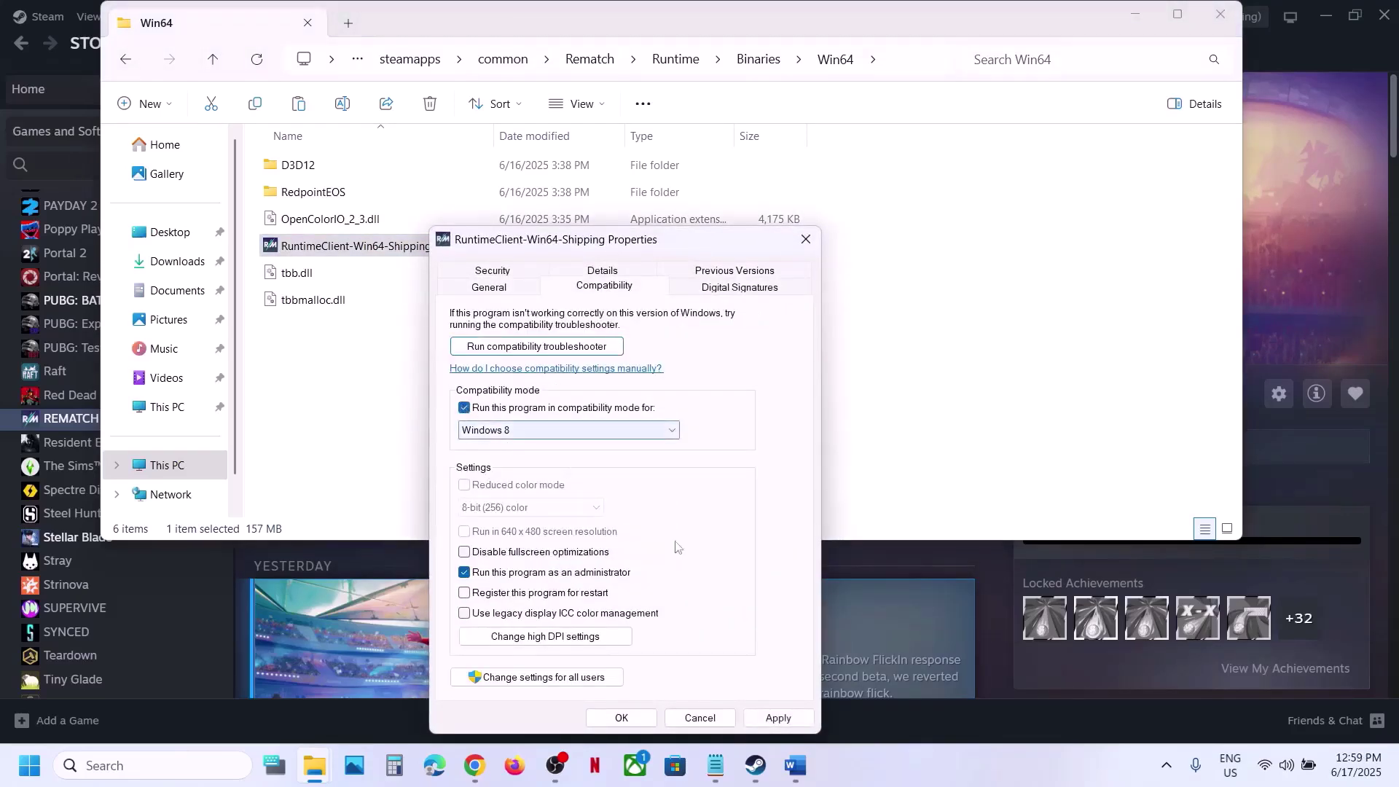
pyautogui.click(779, 718)
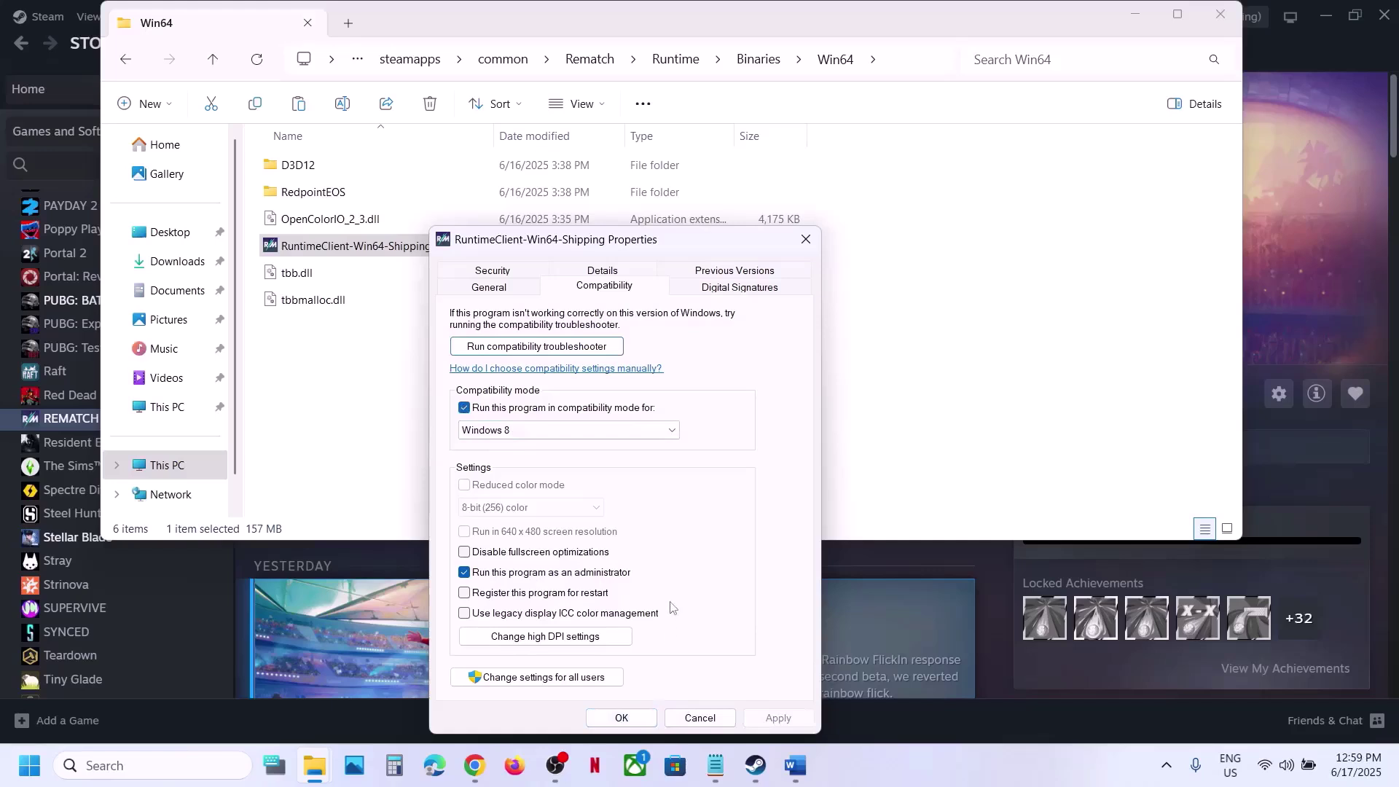
pyautogui.click(532, 432)
pyautogui.click(512, 481)
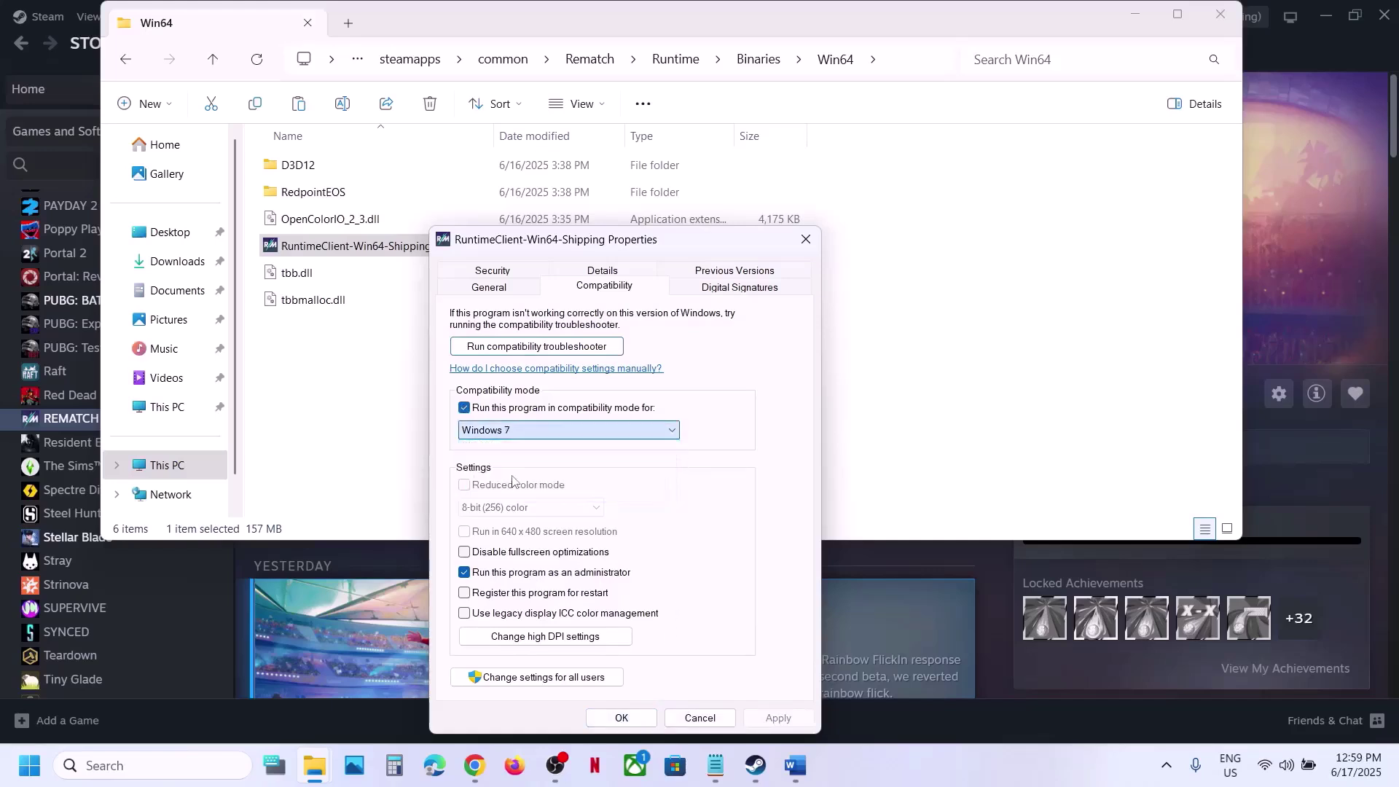
pyautogui.click(775, 720)
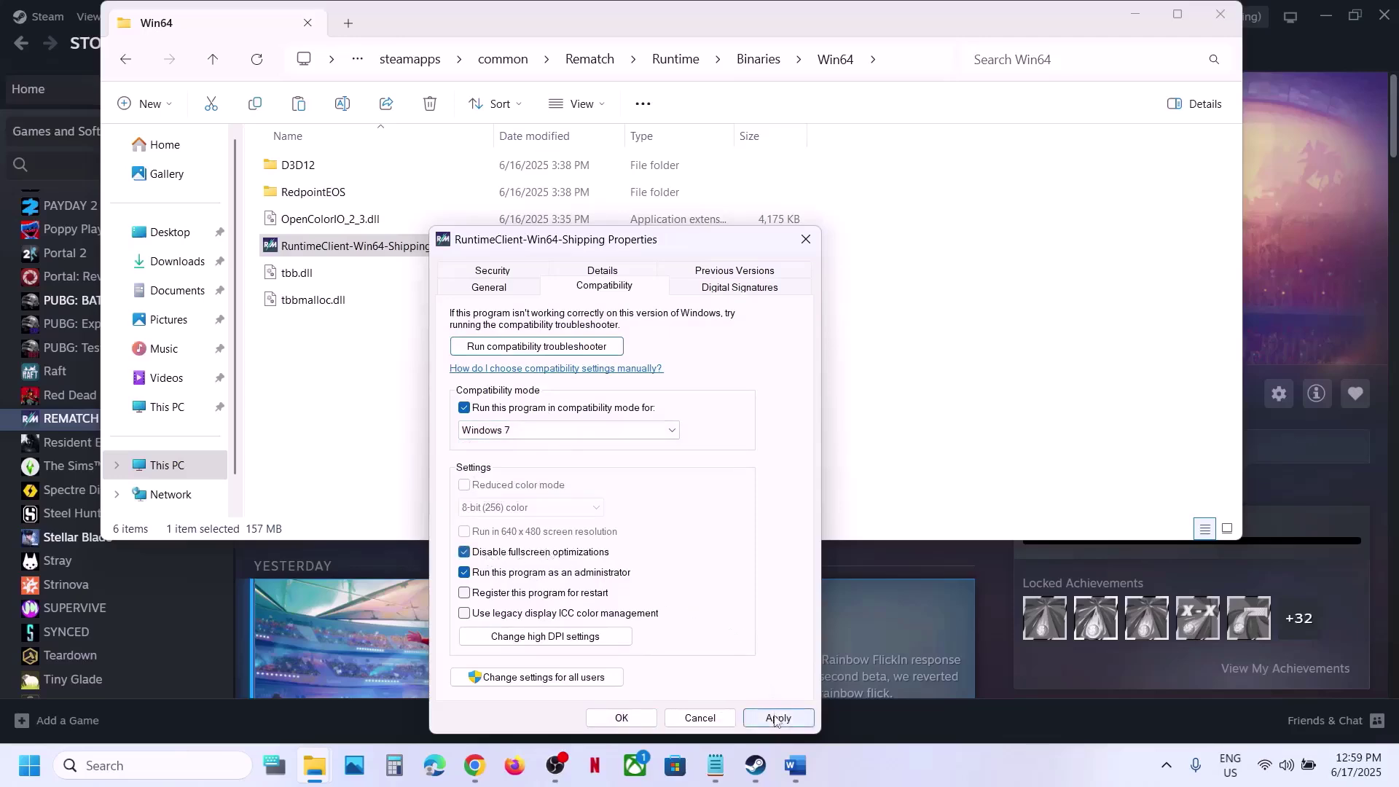
pyautogui.click(639, 718)
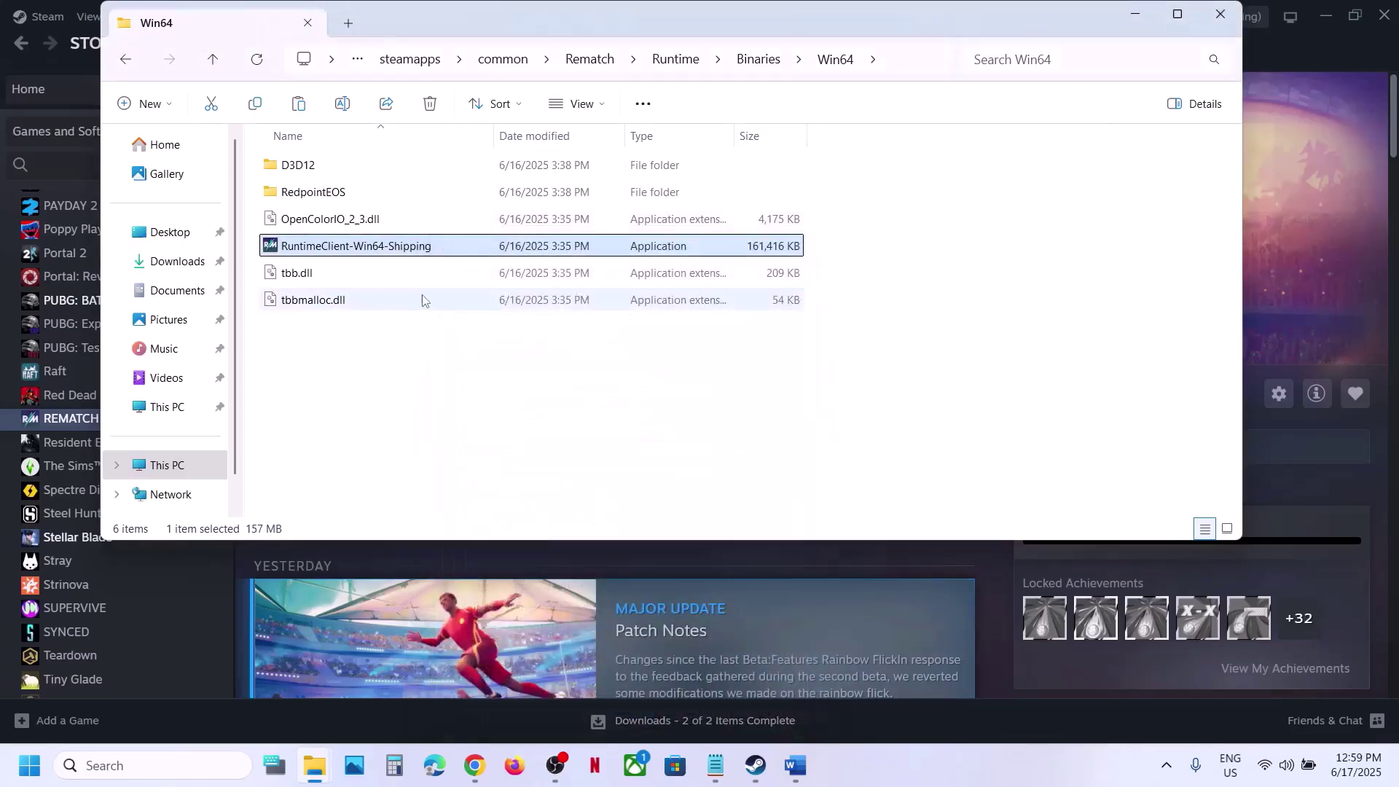
# Save the cleared compatibility settings and close the Win64 folder
pyautogui.rightClick(403, 249)
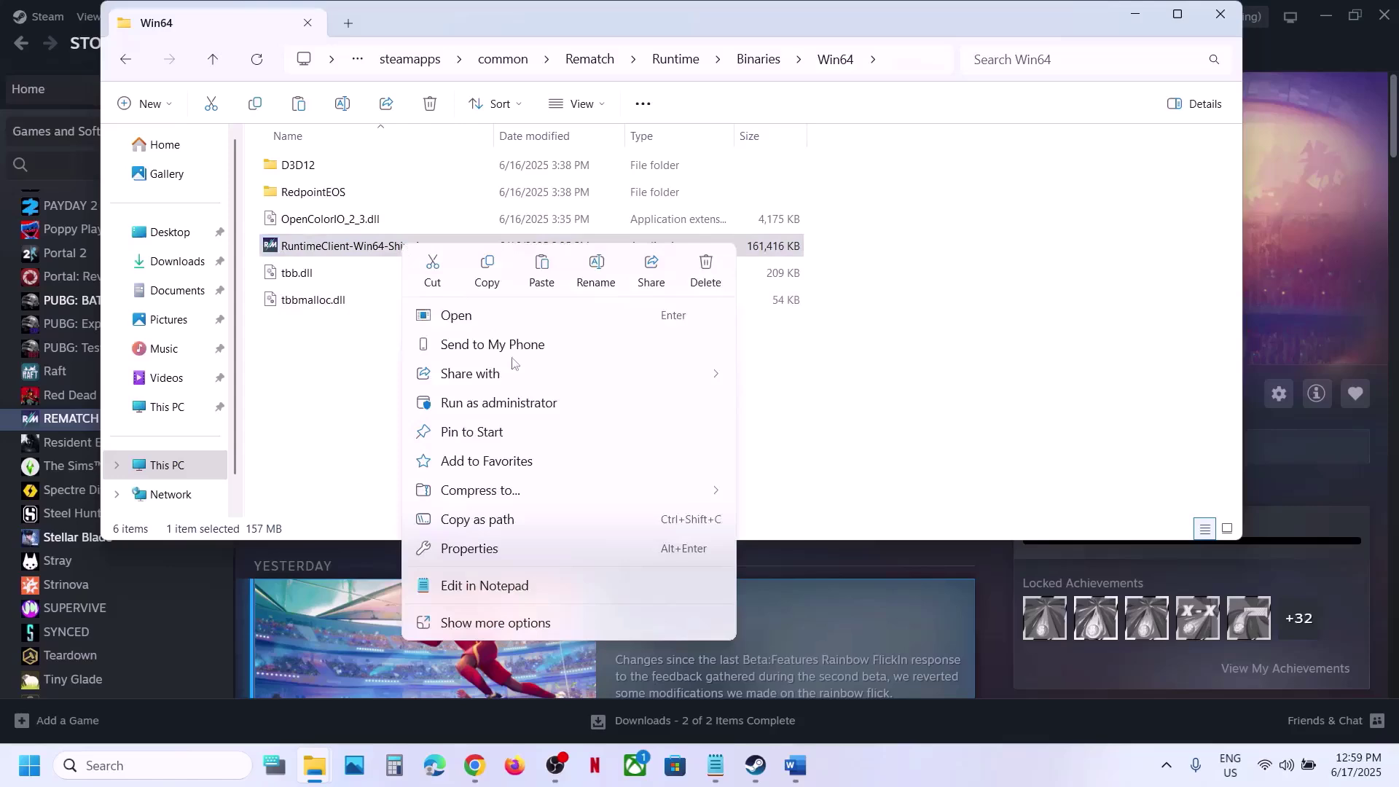
pyautogui.click(478, 551)
pyautogui.click(558, 291)
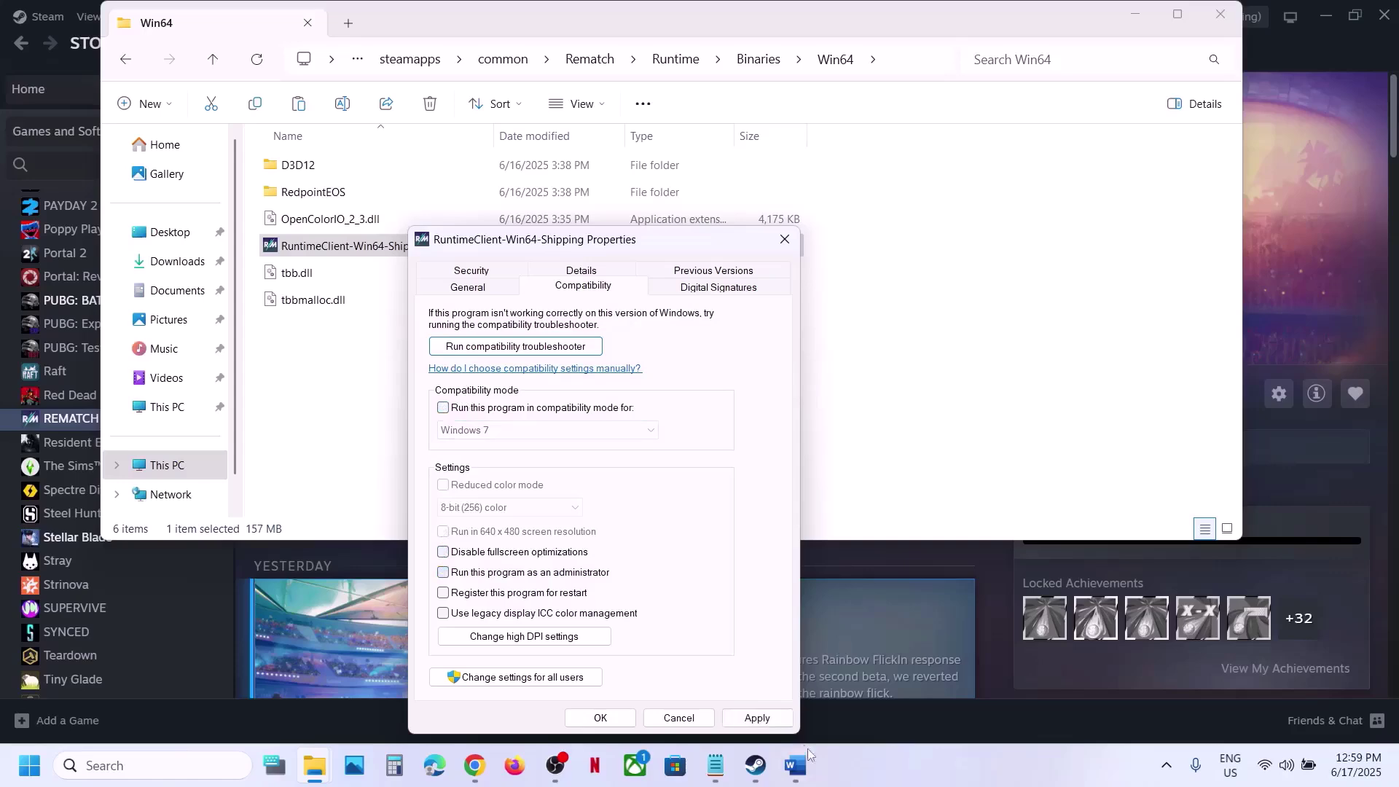
pyautogui.click(771, 724)
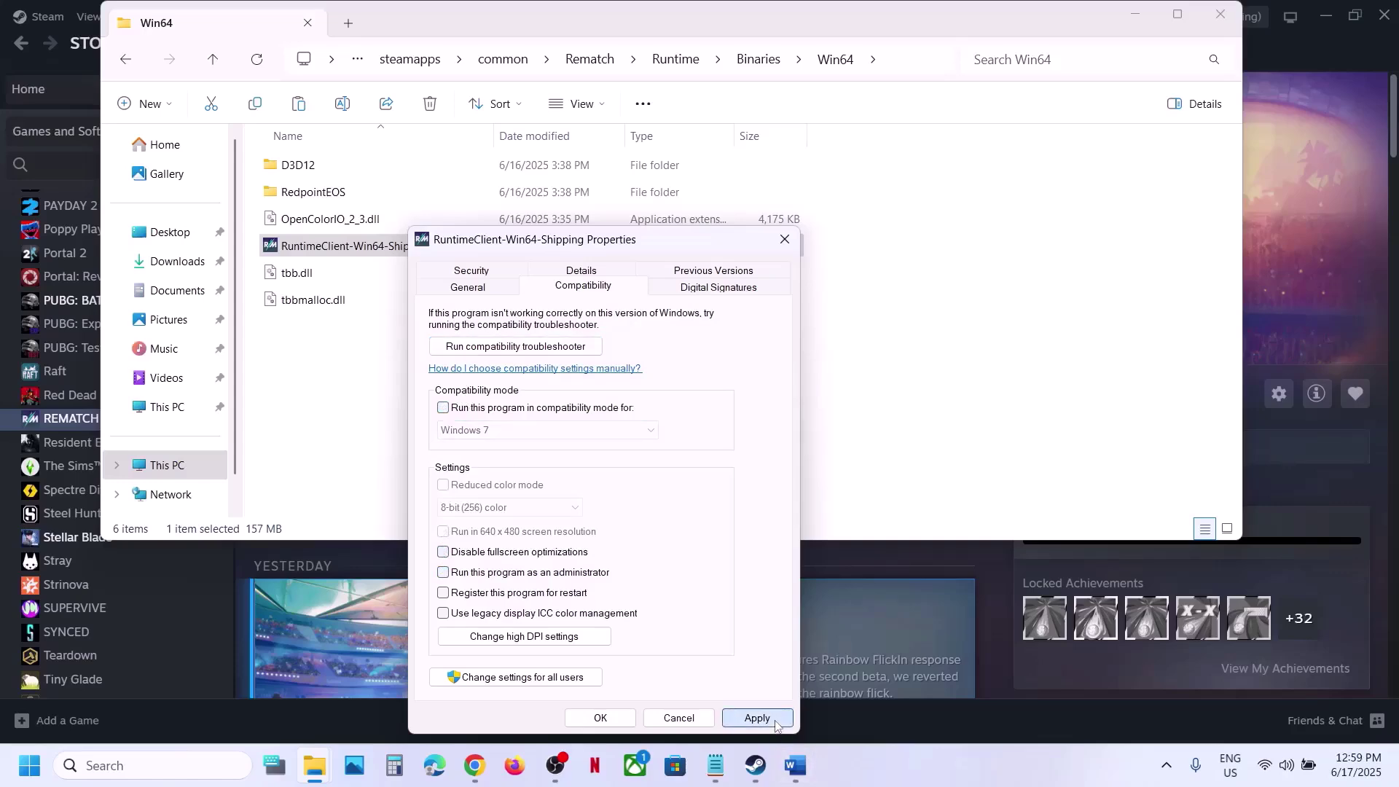
pyautogui.click(613, 718)
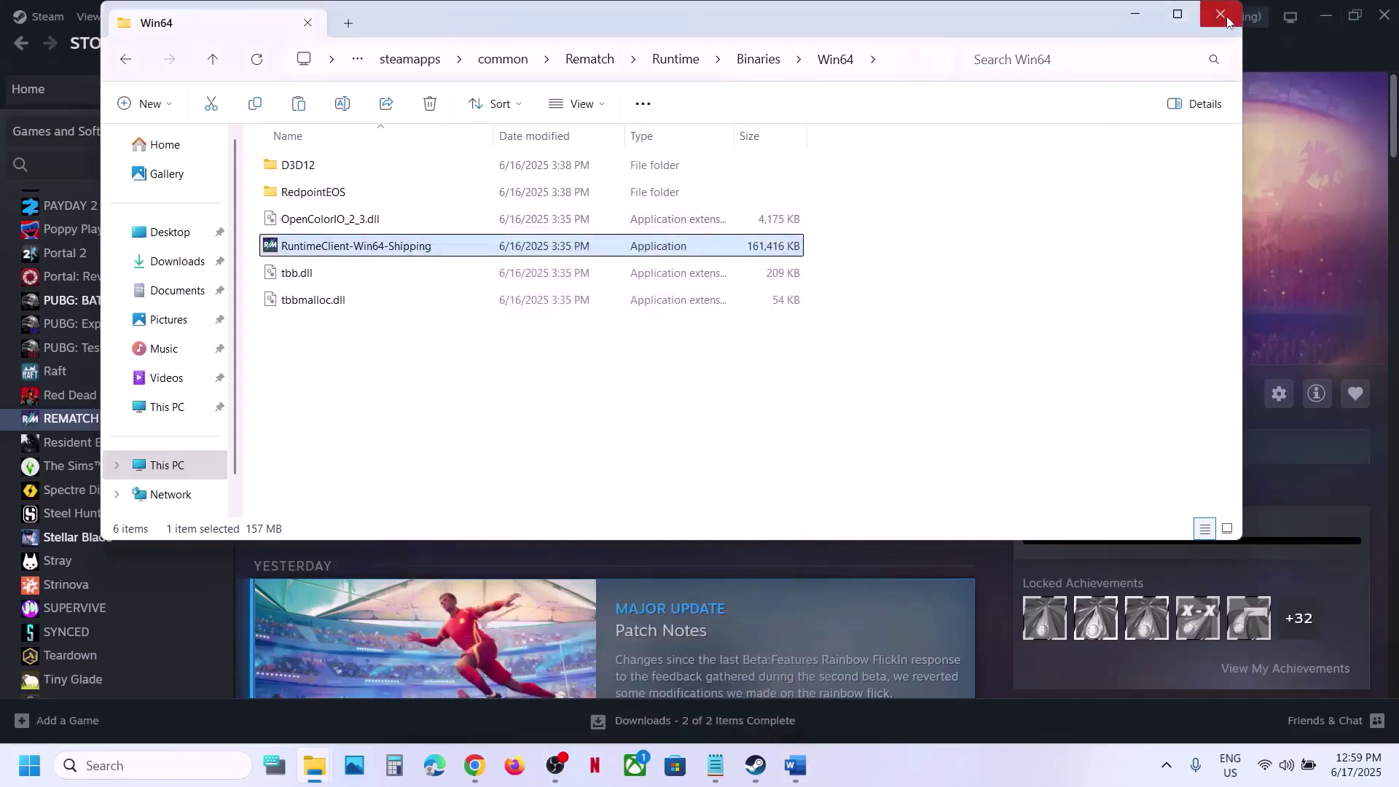
pyautogui.click(1227, 19)
# Note UEPrereqSetup_x64 in Step 9 and open REMATCH's local files from Steam
pyautogui.click(797, 762)
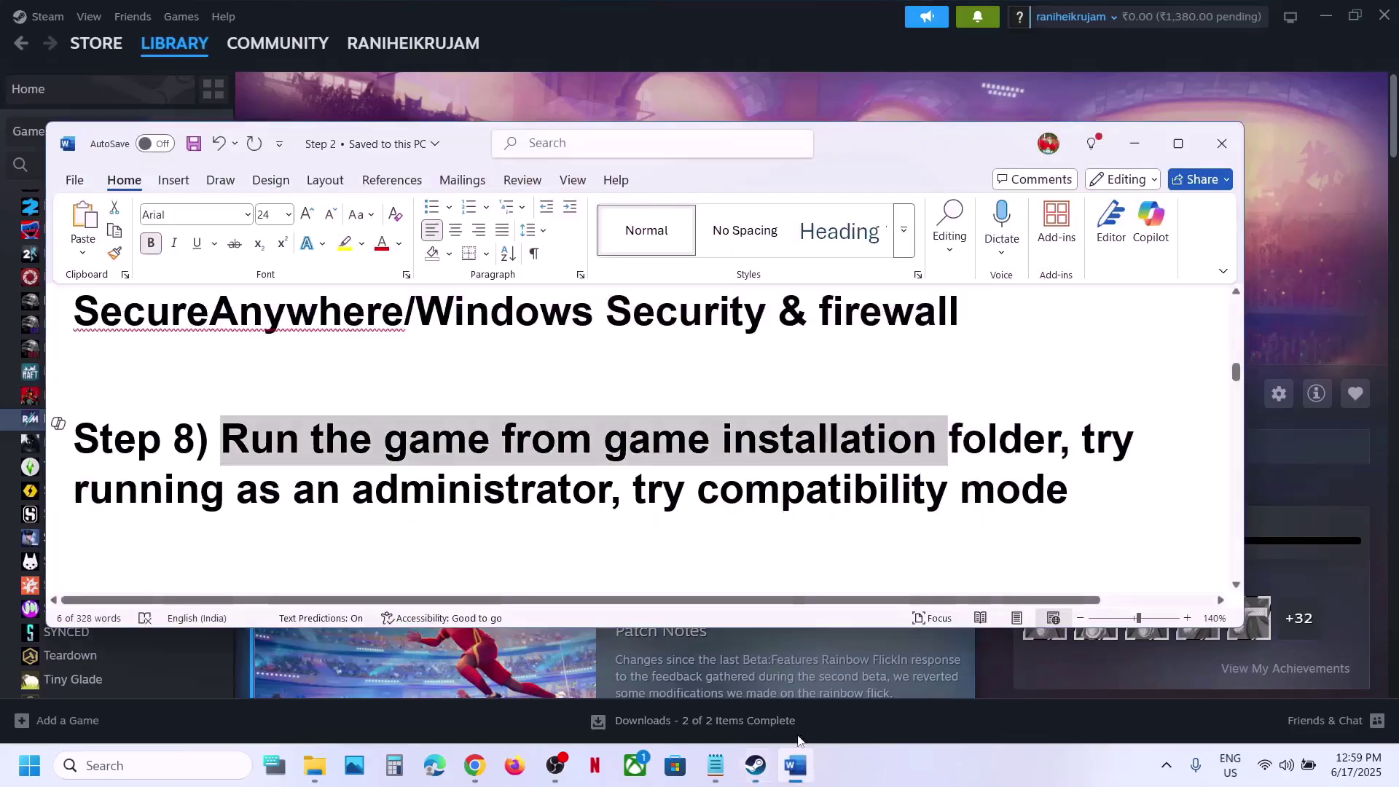
pyautogui.scroll(-3, 657, 525)
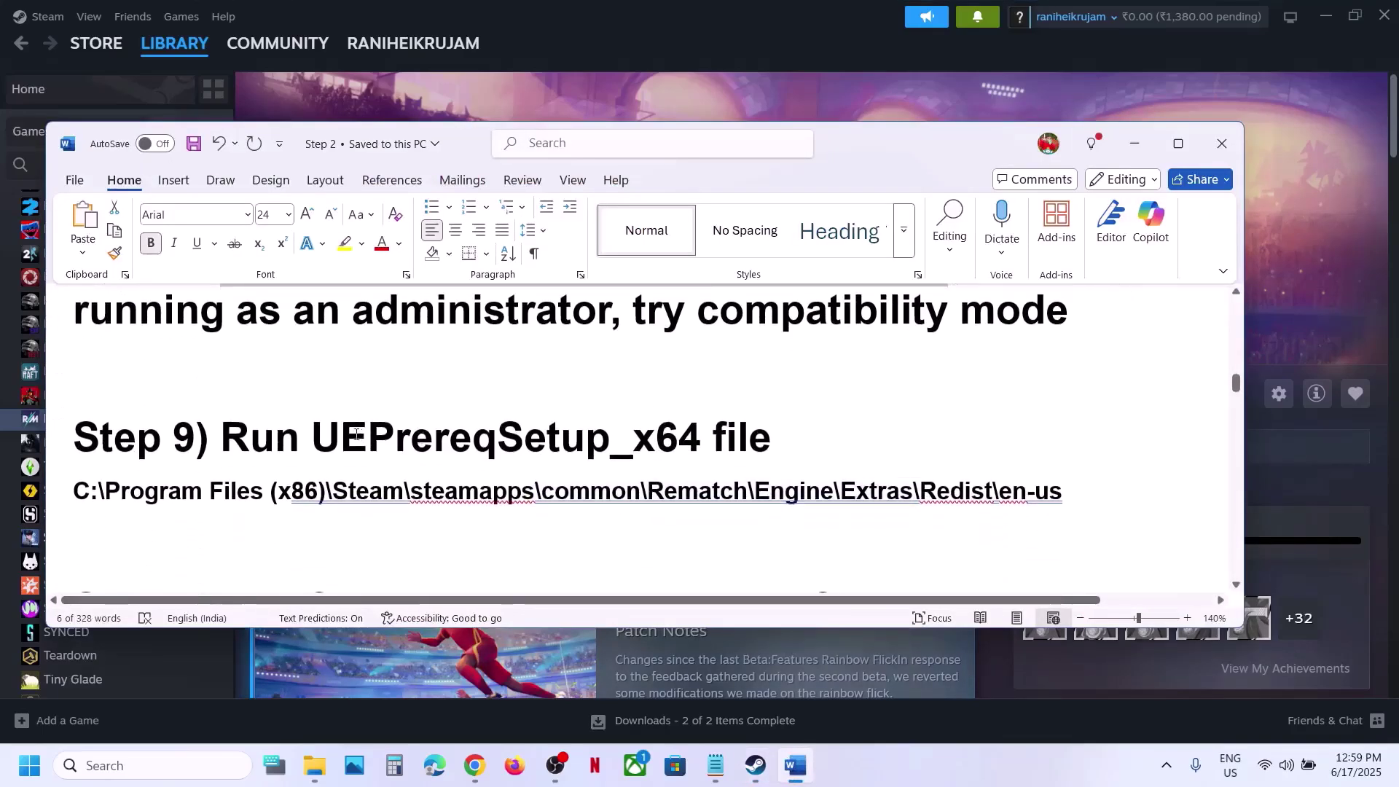
pyautogui.moveTo(328, 431); pyautogui.dragTo(794, 441)
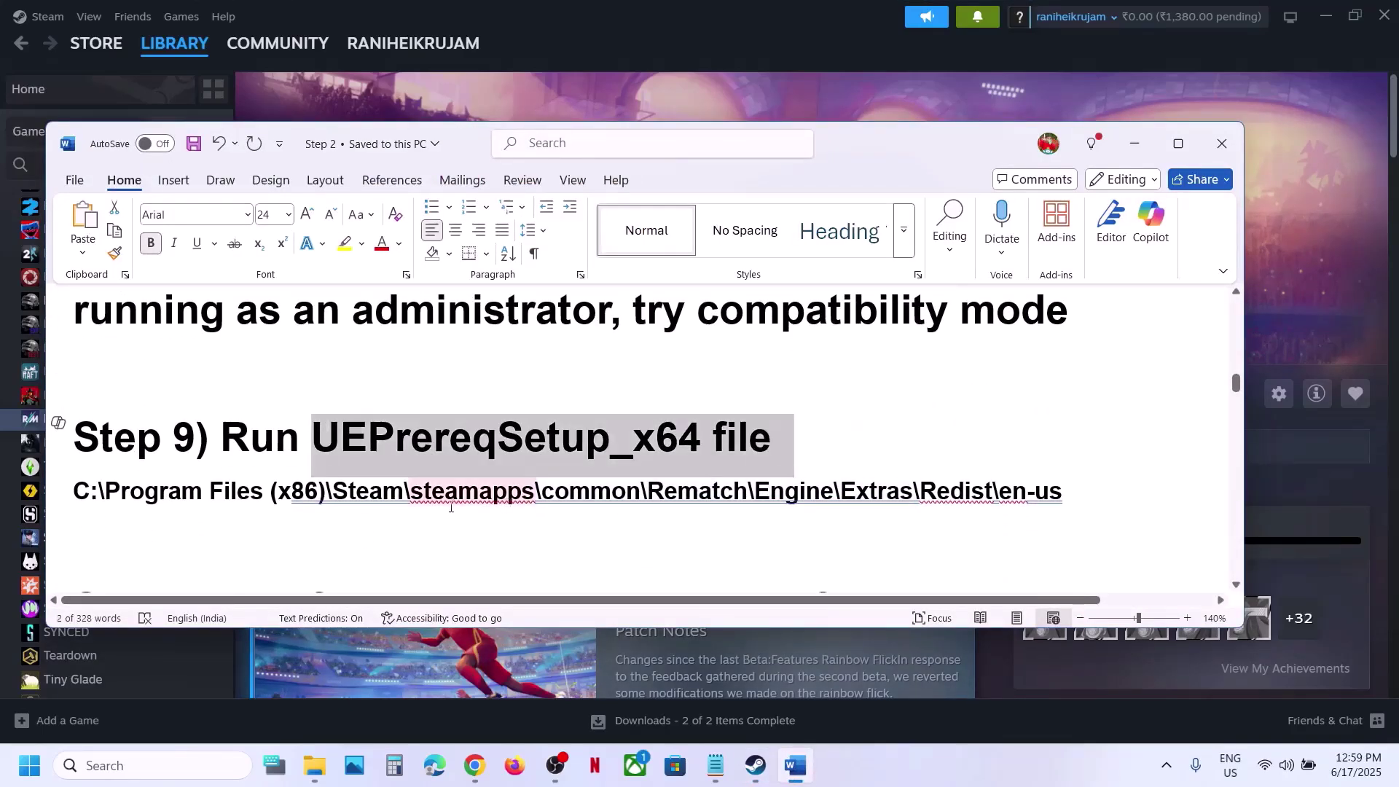
pyautogui.click(591, 112)
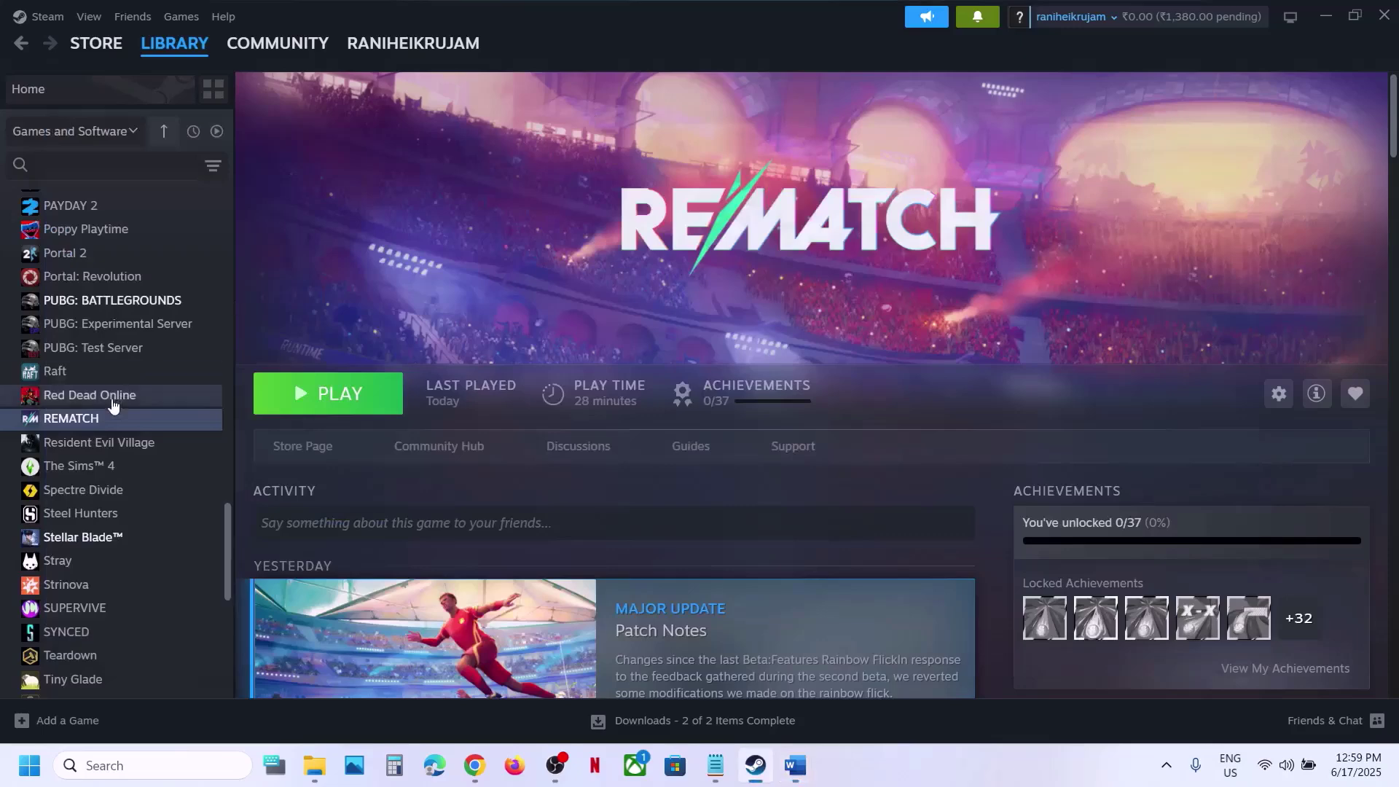
pyautogui.rightClick(99, 422)
pyautogui.moveTo(149, 520)
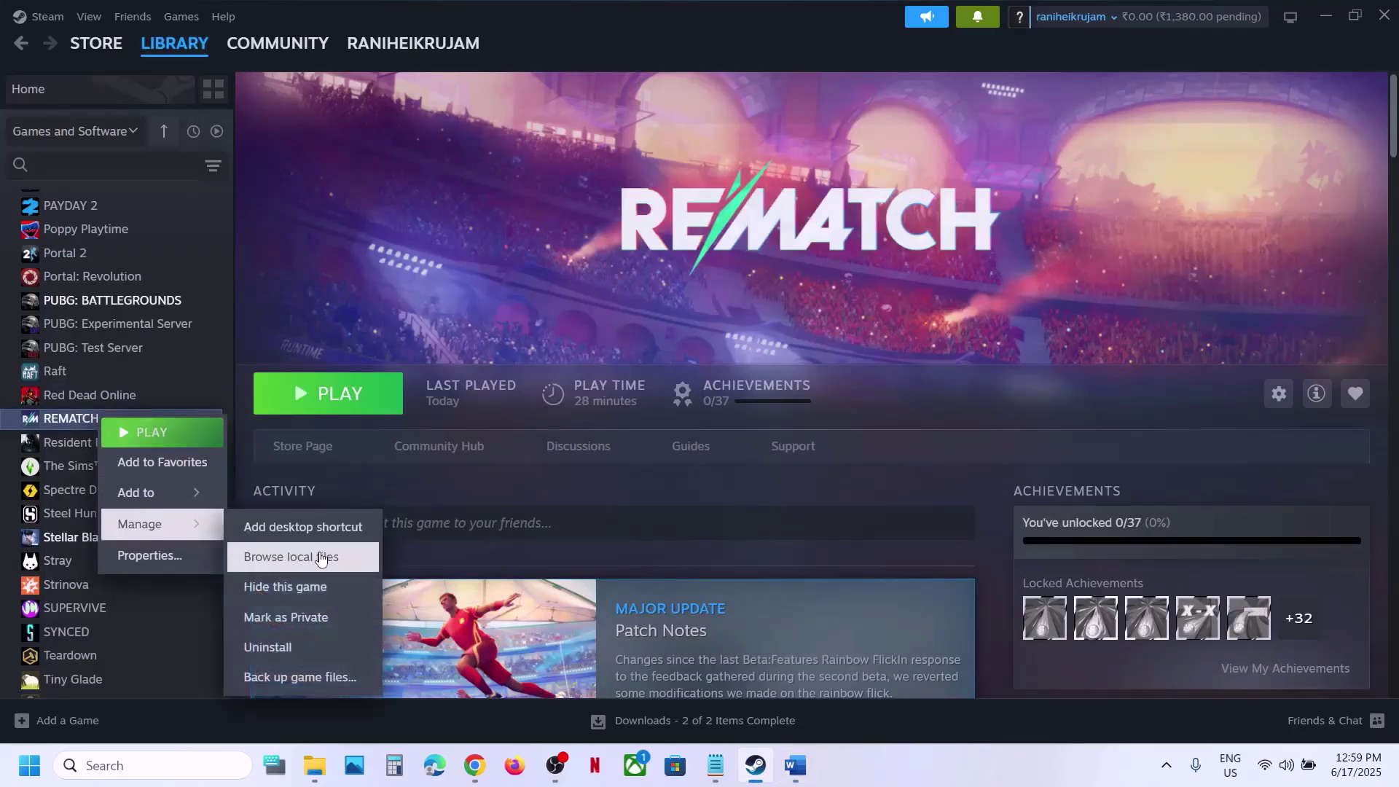
pyautogui.click(321, 560)
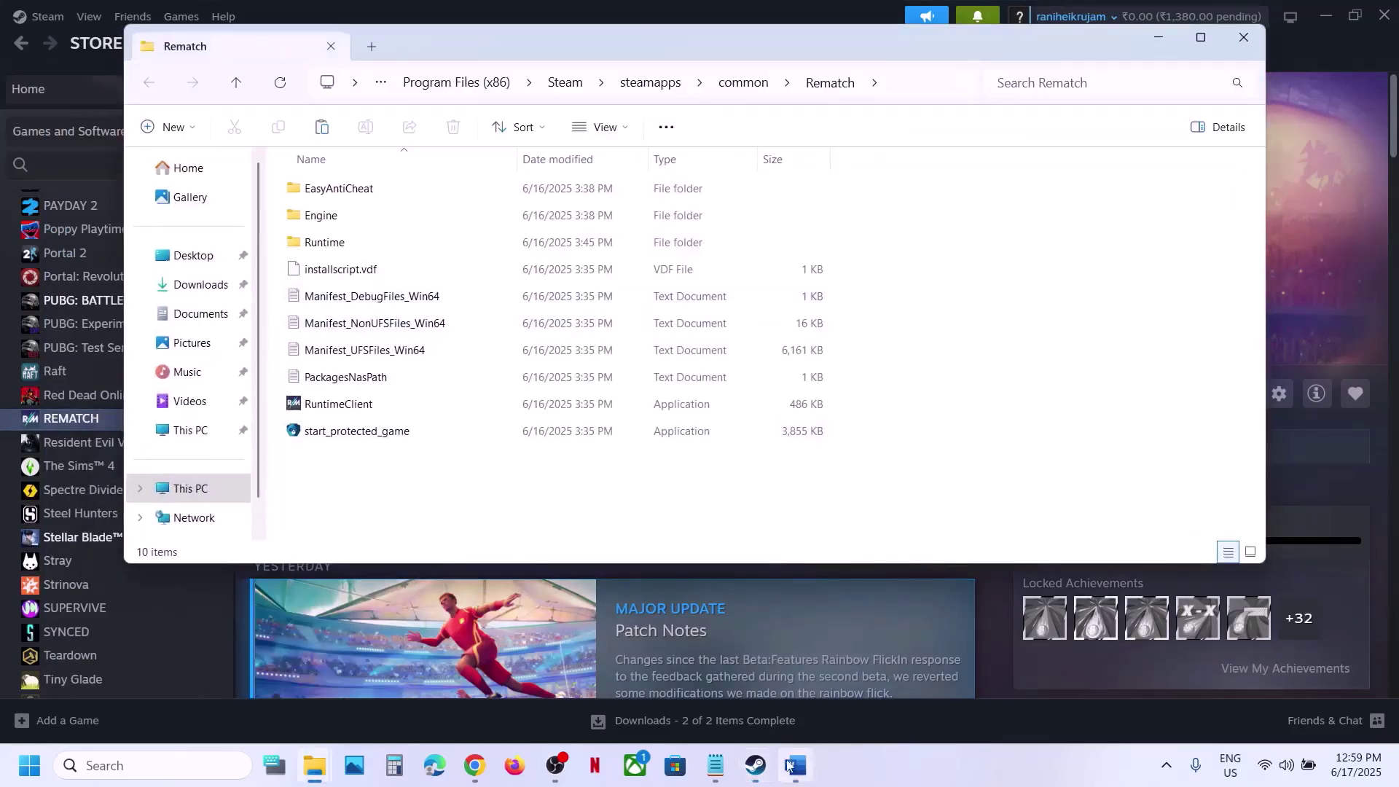
# Go to Engine\Extras\Redist\en-us and select UEPrereqSetup_x64
pyautogui.click(791, 779)
pyautogui.moveTo(921, 492); pyautogui.dragTo(550, 501)
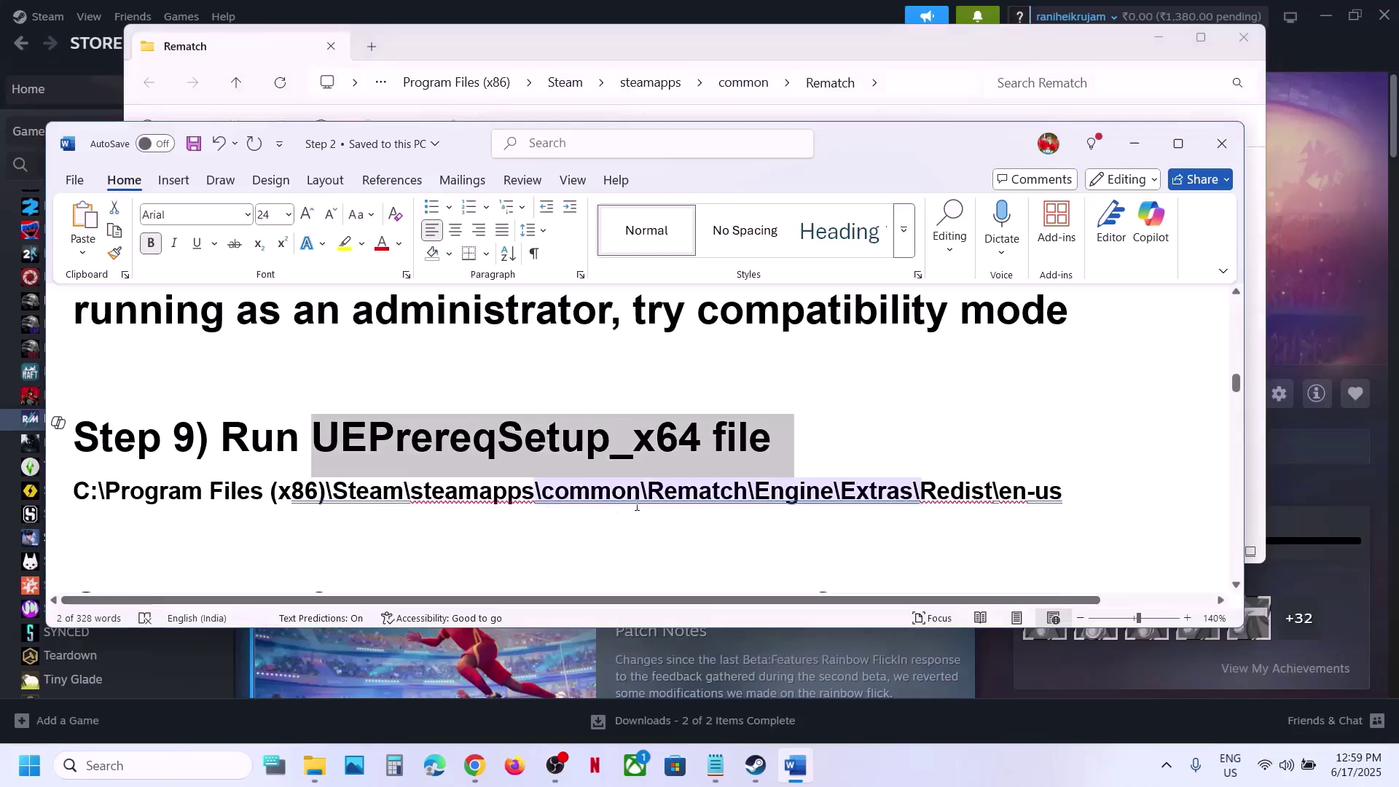
pyautogui.hotkey('alt', 'Tab')
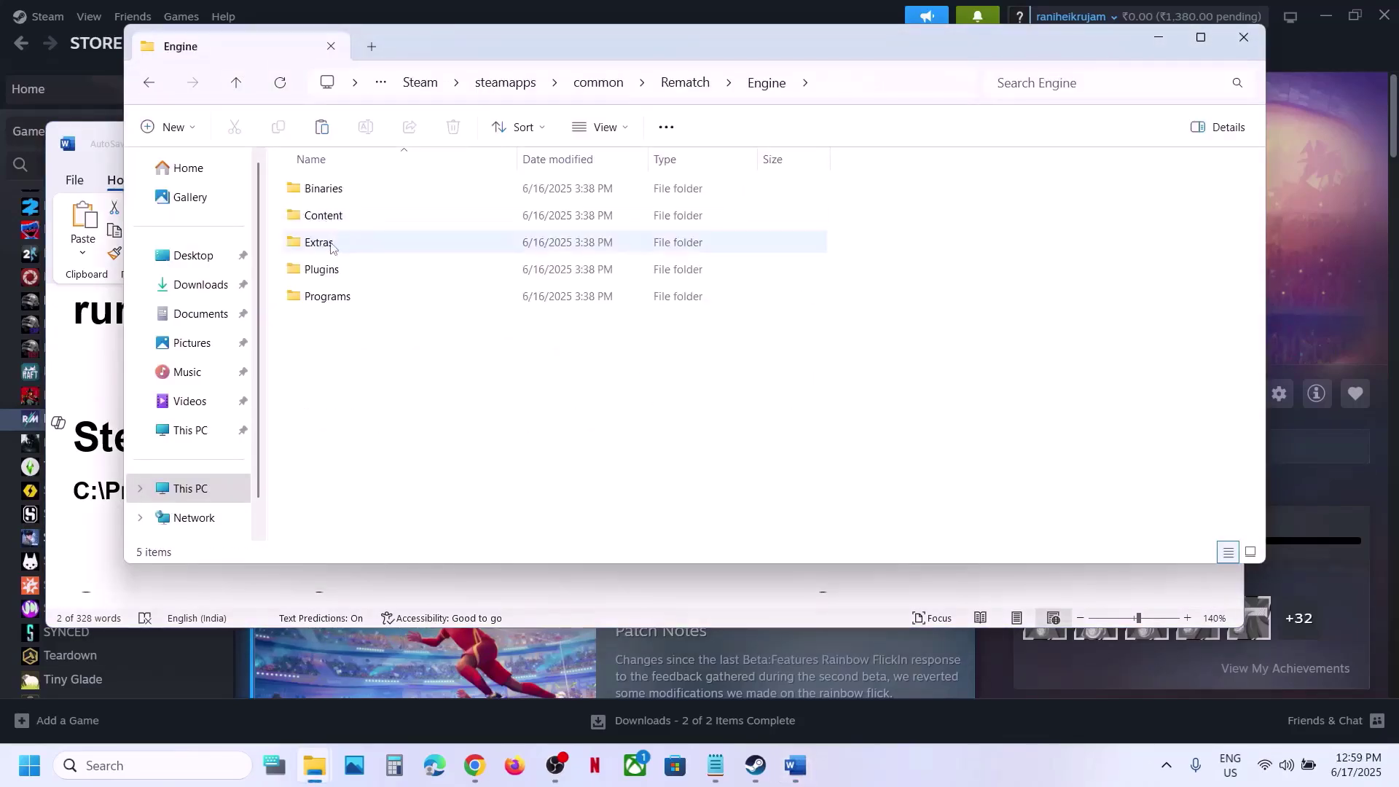
pyautogui.doubleClick(329, 245)
pyautogui.doubleClick(364, 191)
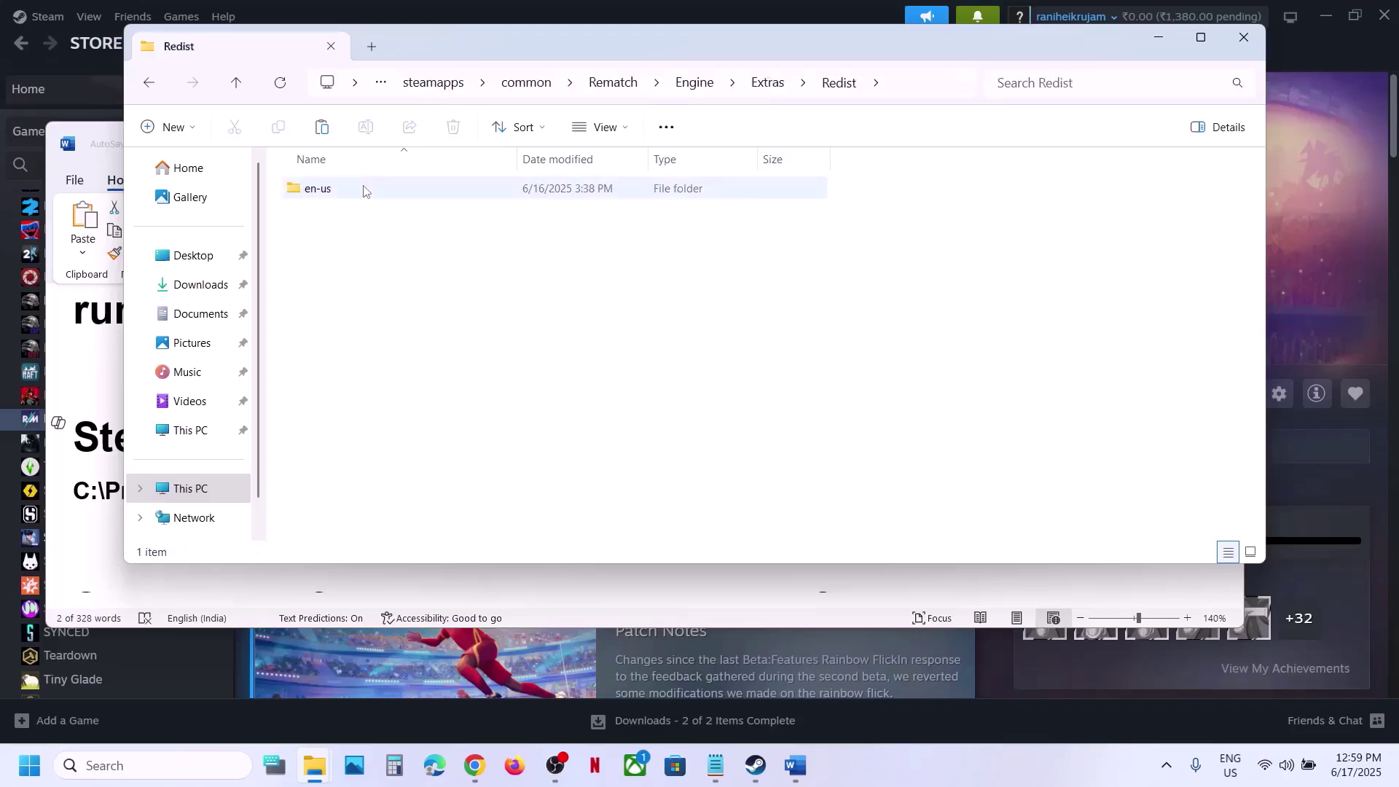
pyautogui.doubleClick(338, 191)
pyautogui.click(372, 193)
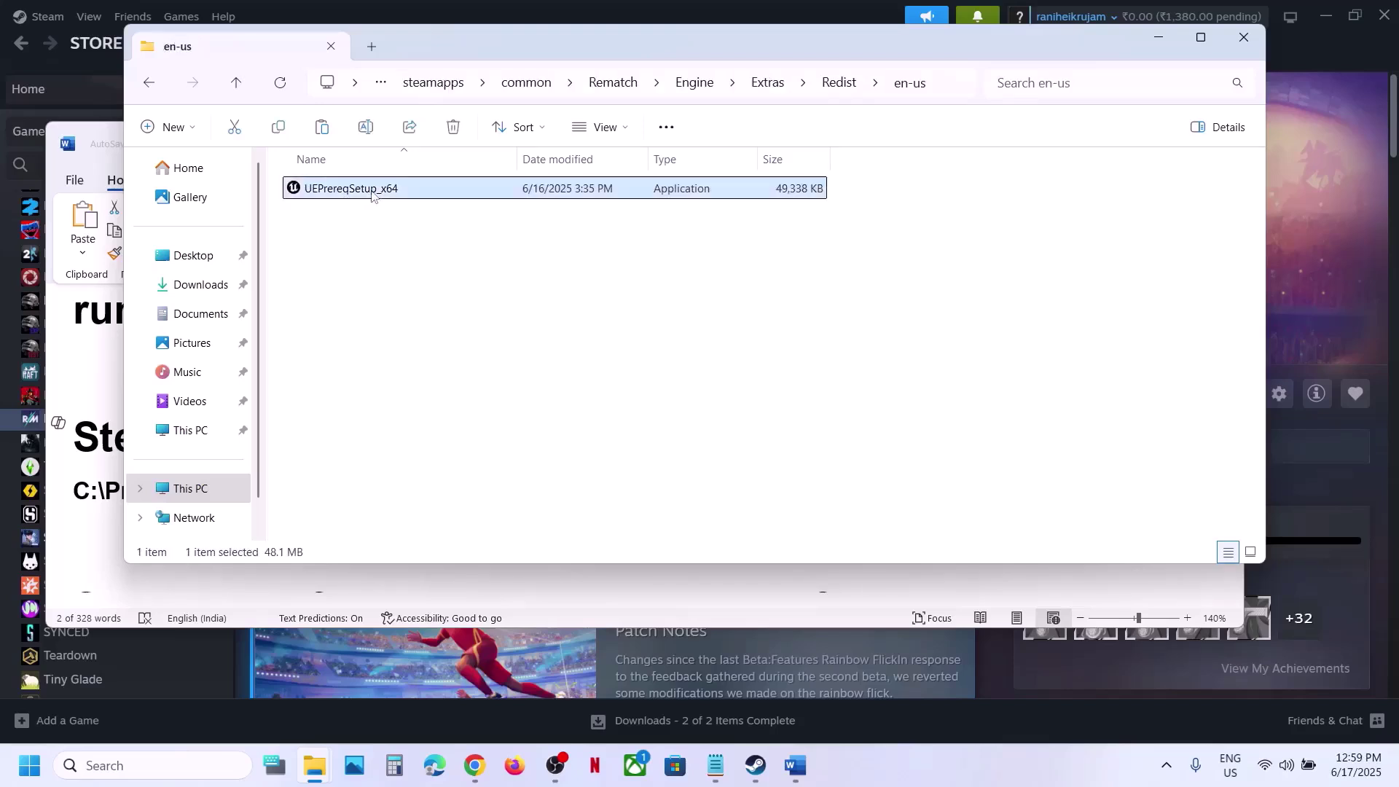
# Run UEPrereqSetup_x64 as administrator, accept the license terms, and install
pyautogui.rightClick(372, 195)
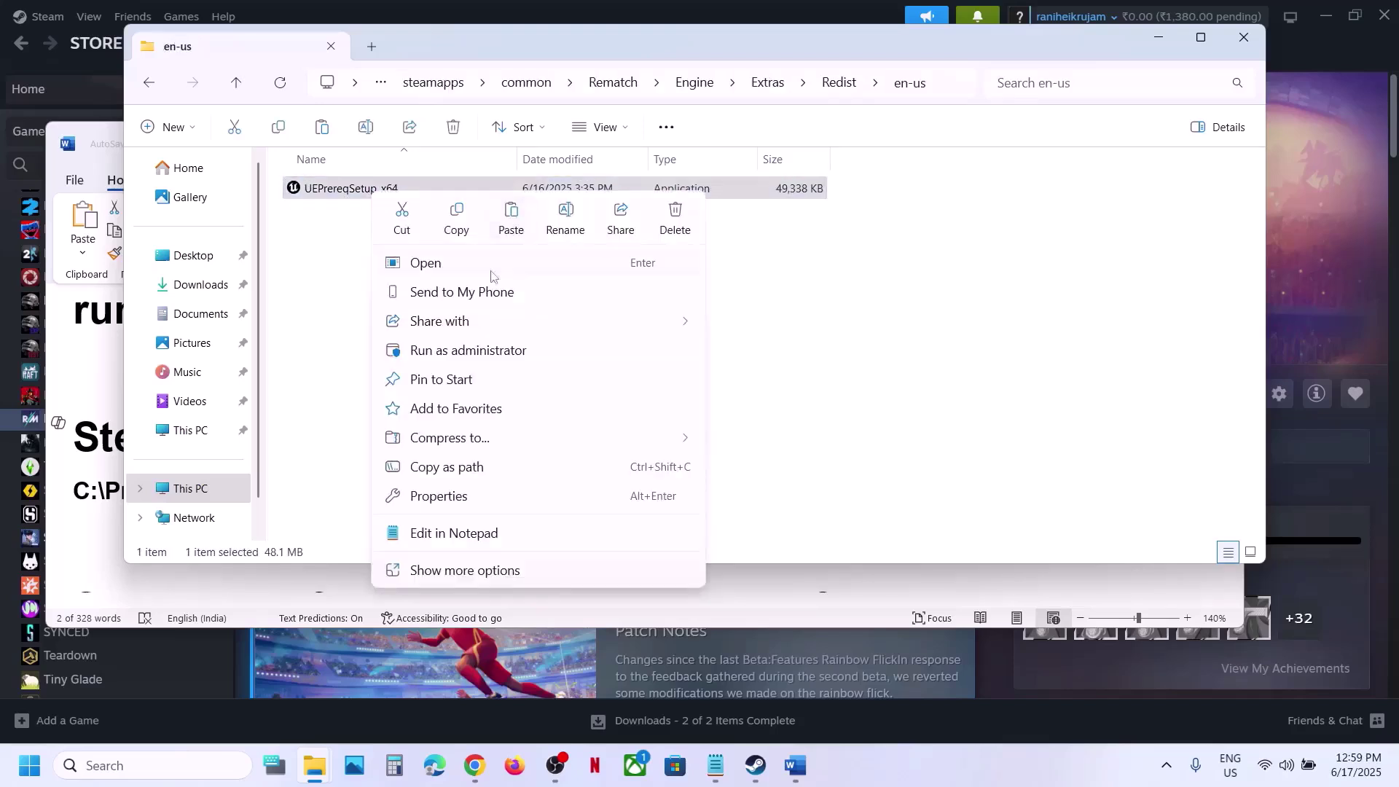
pyautogui.click(461, 349)
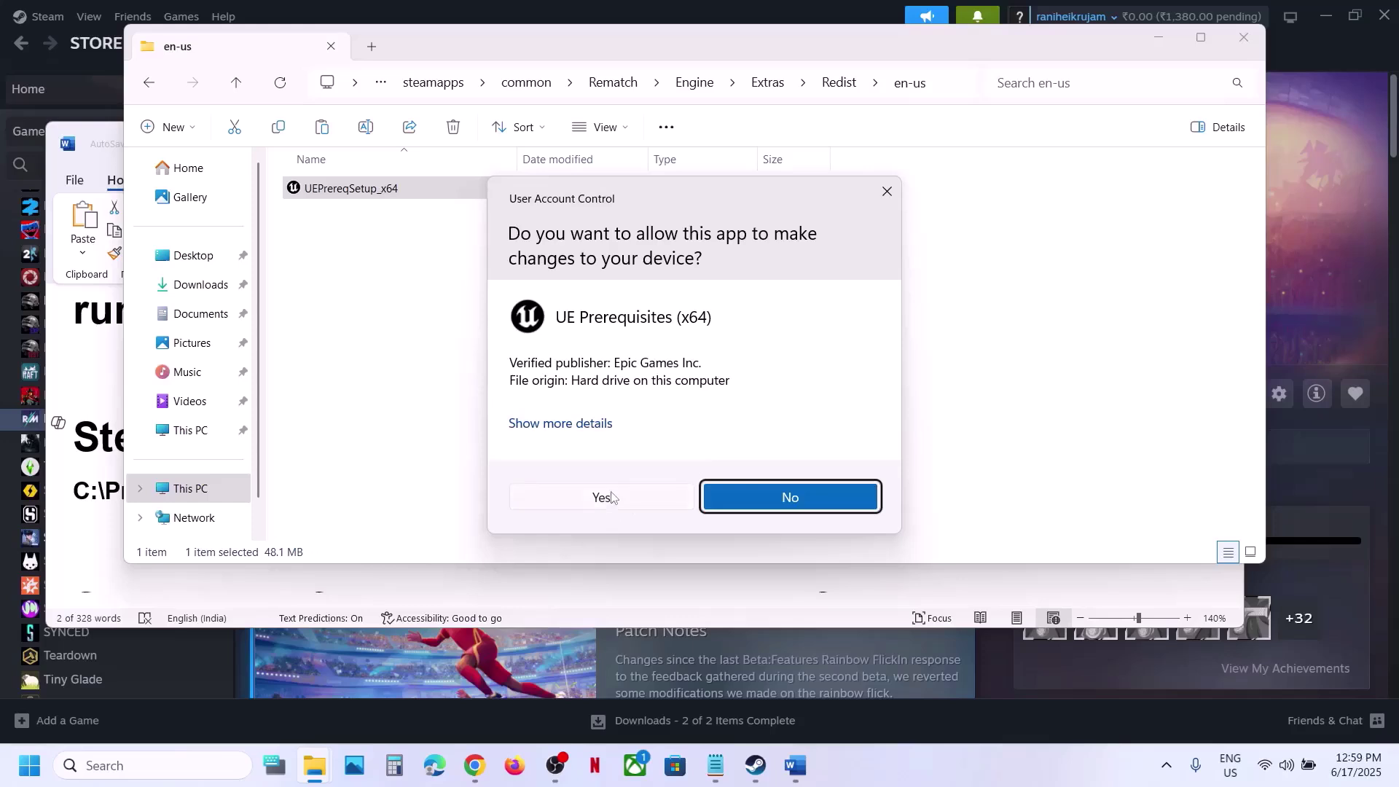
pyautogui.click(602, 498)
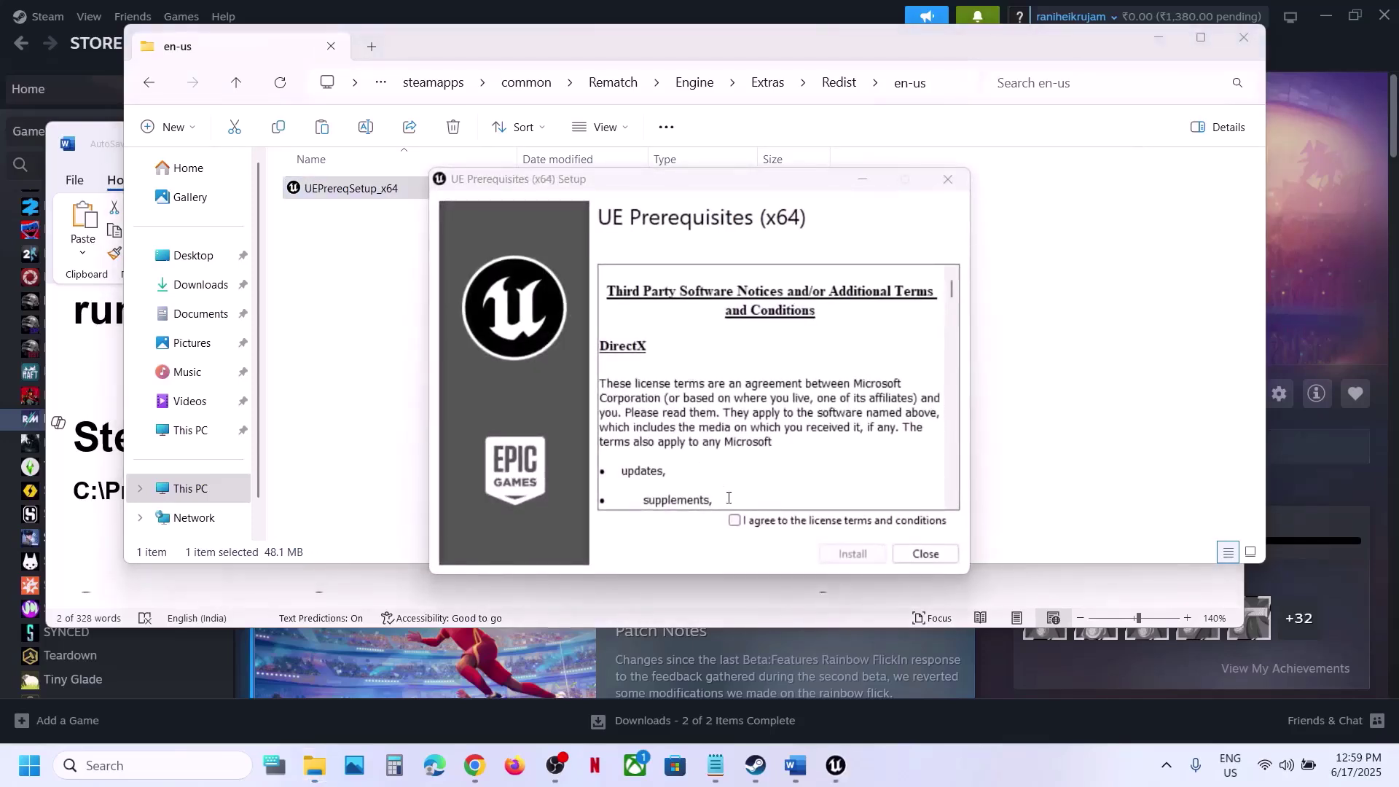
pyautogui.click(735, 522)
pyautogui.click(850, 556)
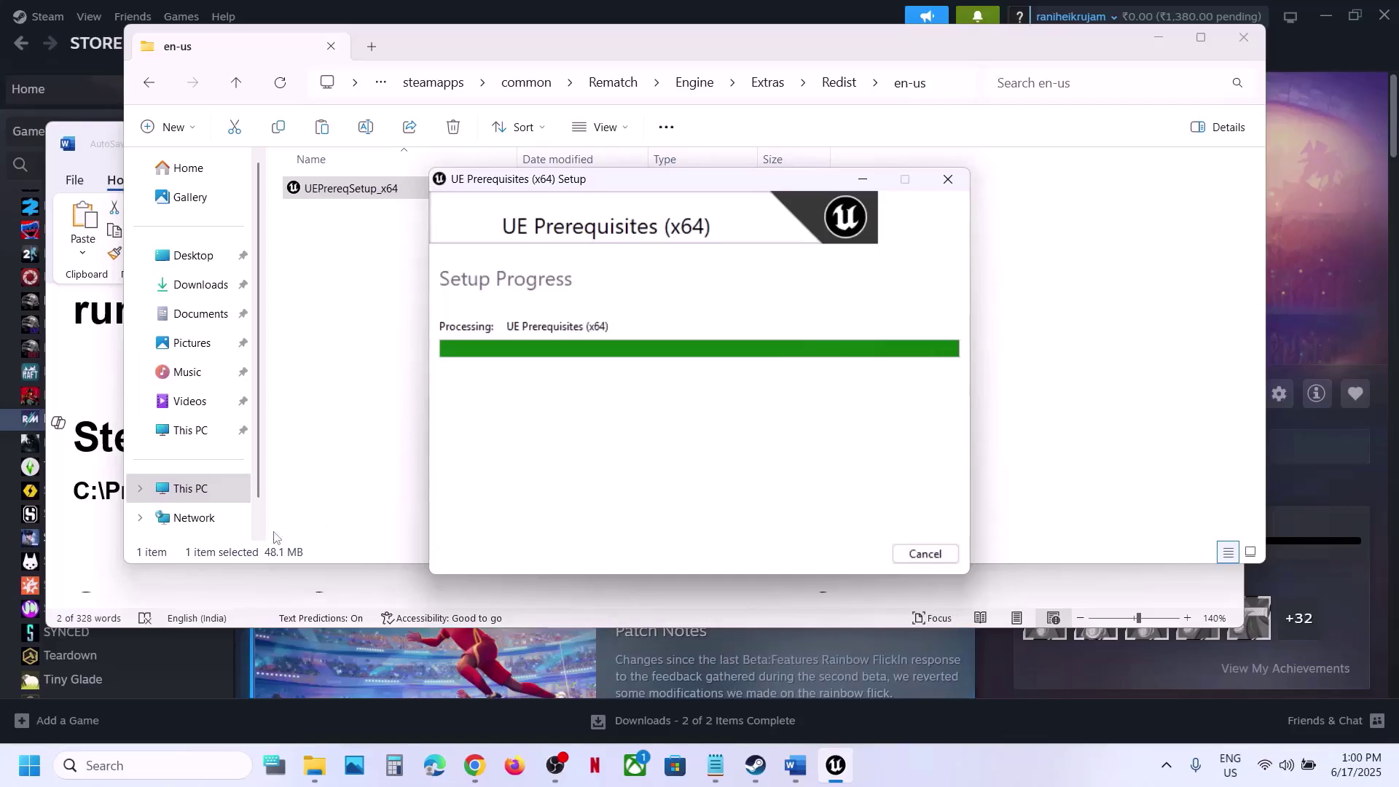
# Read Step 10 in the notes, highlighting its heading and the NVIDIA and AMD driver links
pyautogui.click(85, 530)
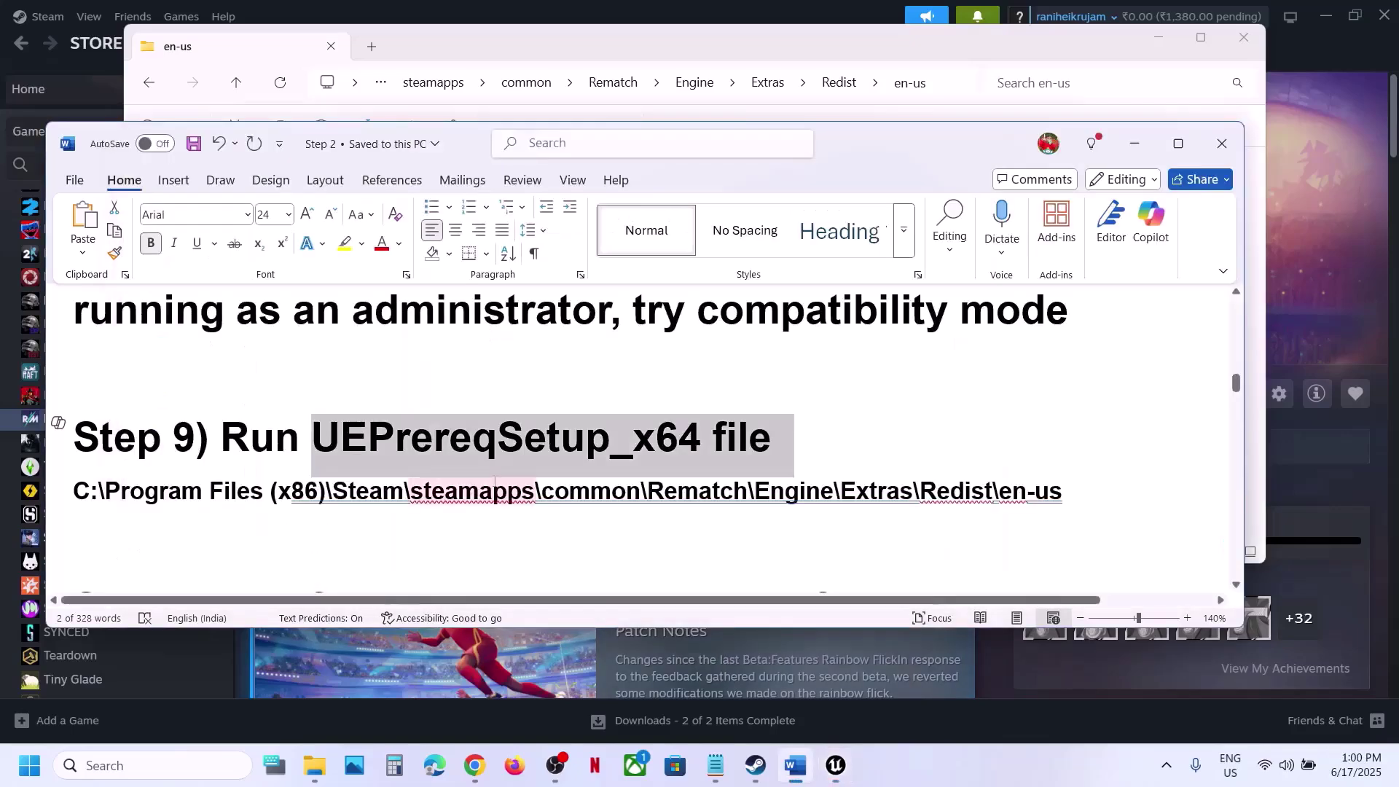
pyautogui.scroll(-3, 494, 481)
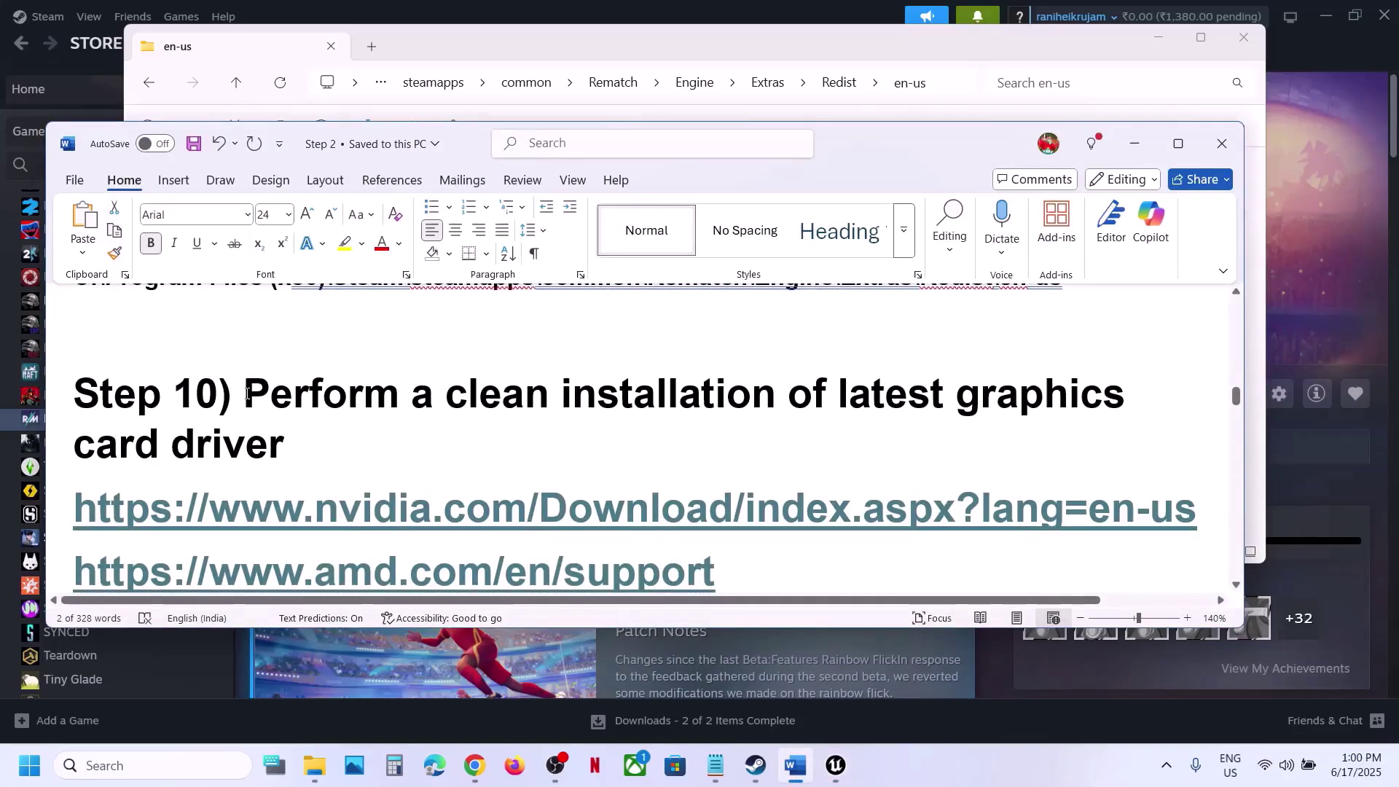
pyautogui.moveTo(243, 393); pyautogui.dragTo(609, 450)
pyautogui.moveTo(325, 508); pyautogui.dragTo(780, 511)
pyautogui.scroll(-1, 614, 519)
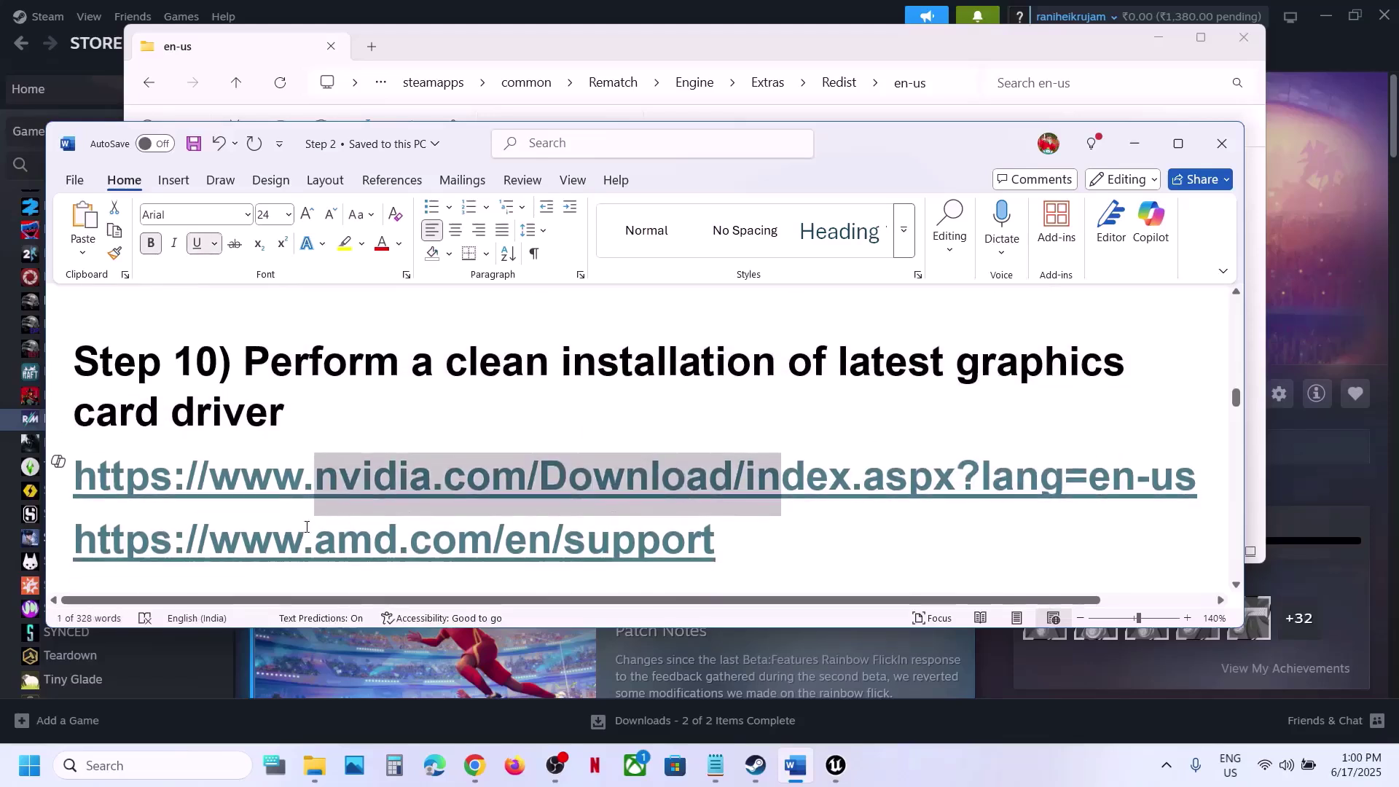
pyautogui.moveTo(494, 544); pyautogui.dragTo(304, 543)
pyautogui.moveTo(326, 472); pyautogui.dragTo(681, 476)
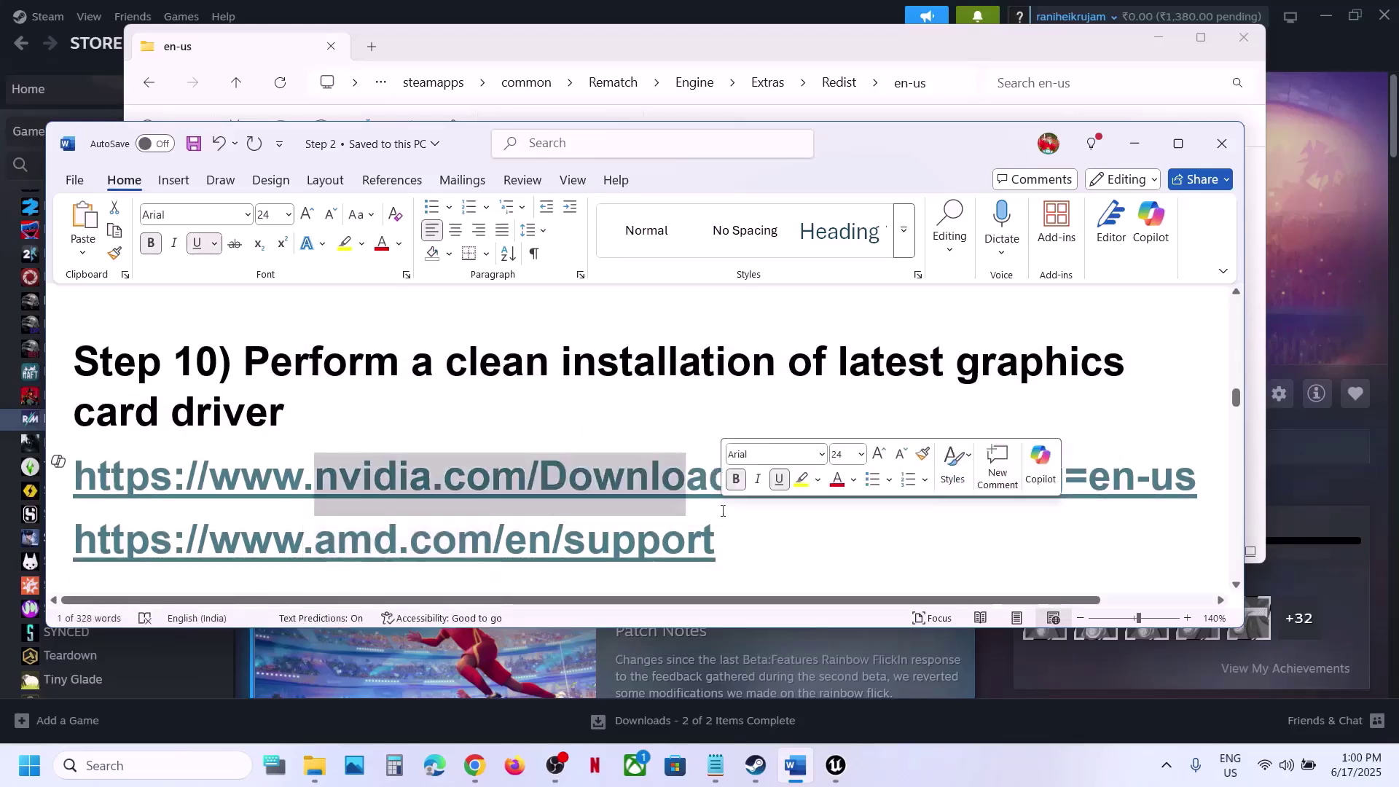
# Find NVIDIA drivers with Windows 11 as the OS, then view the screenshots in Photos
pyautogui.click(979, 763)
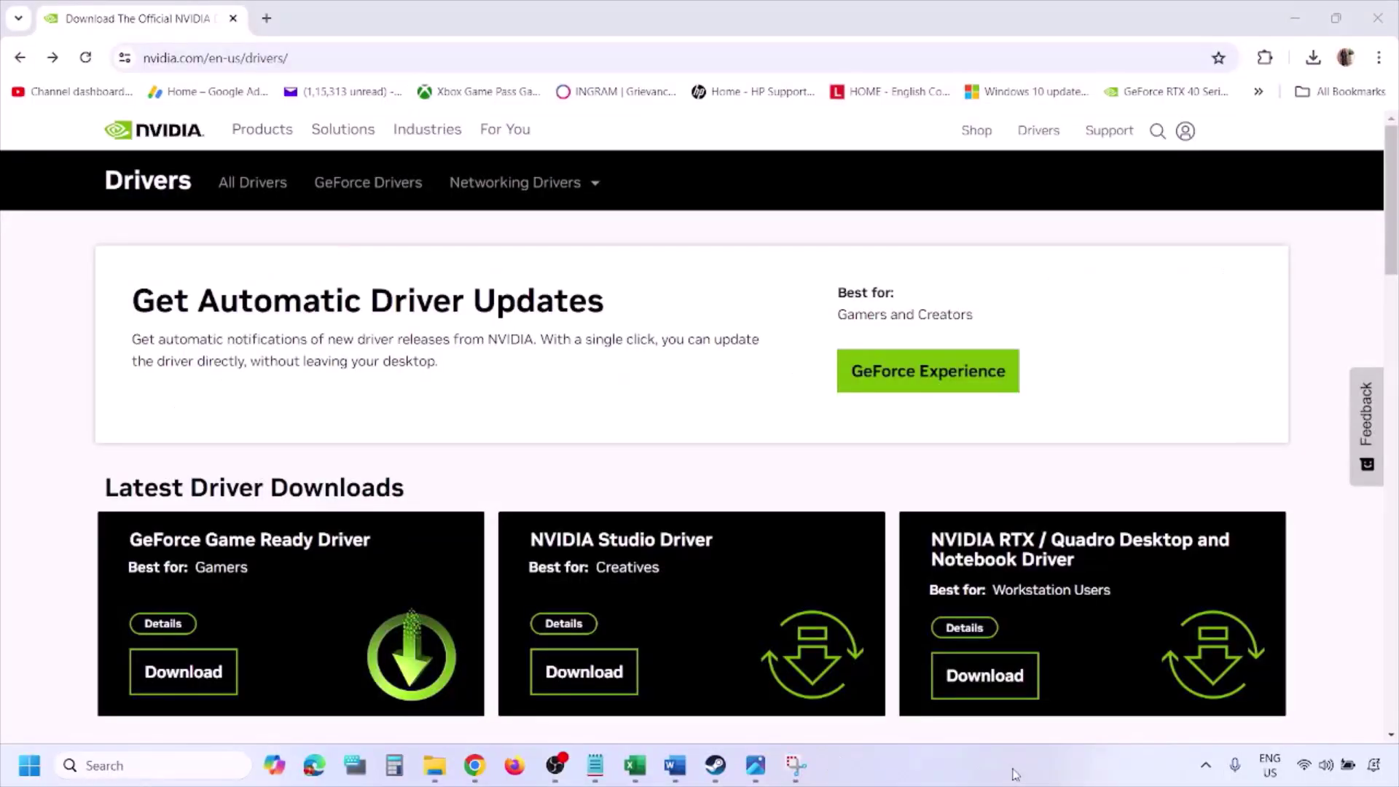
pyautogui.scroll(-8, 326, 446)
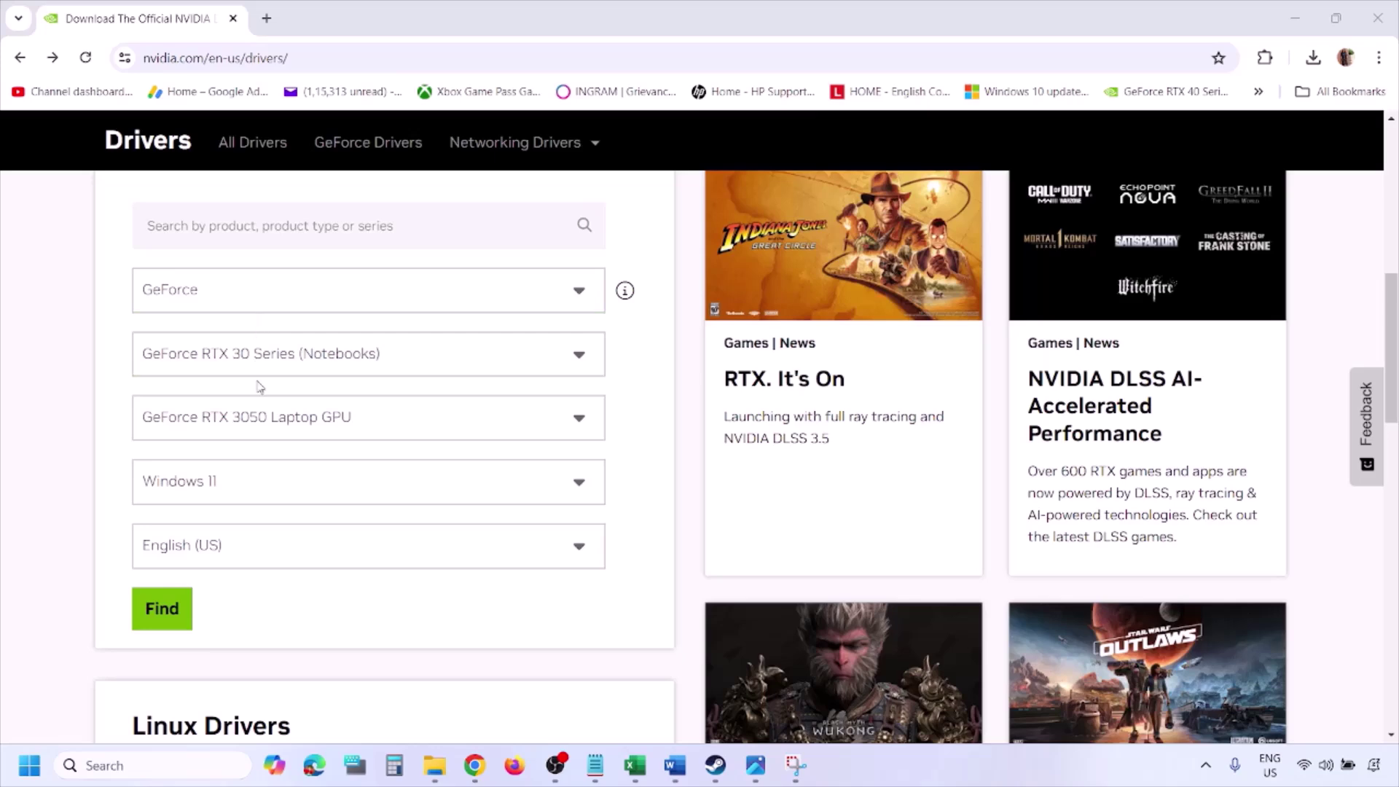
pyautogui.click(232, 487)
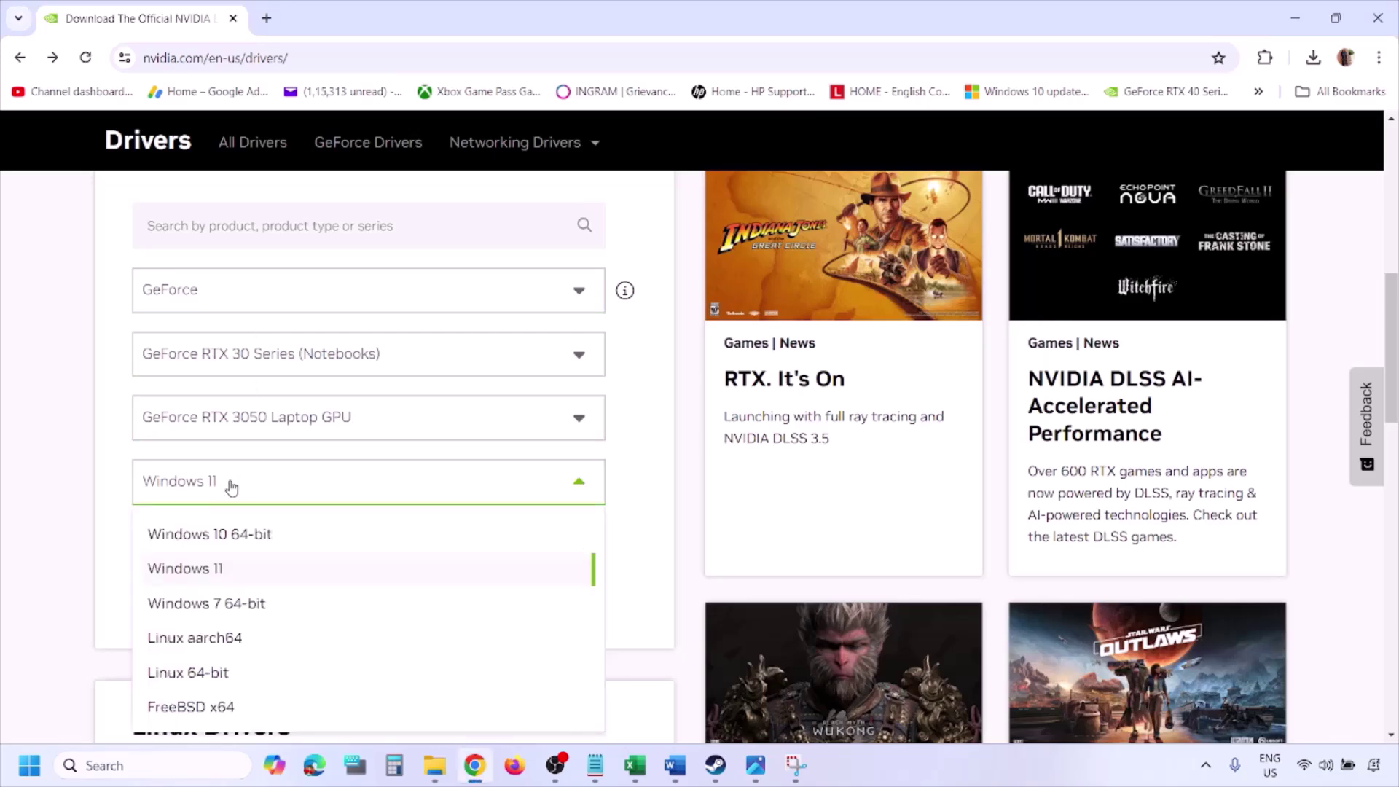
pyautogui.click(206, 570)
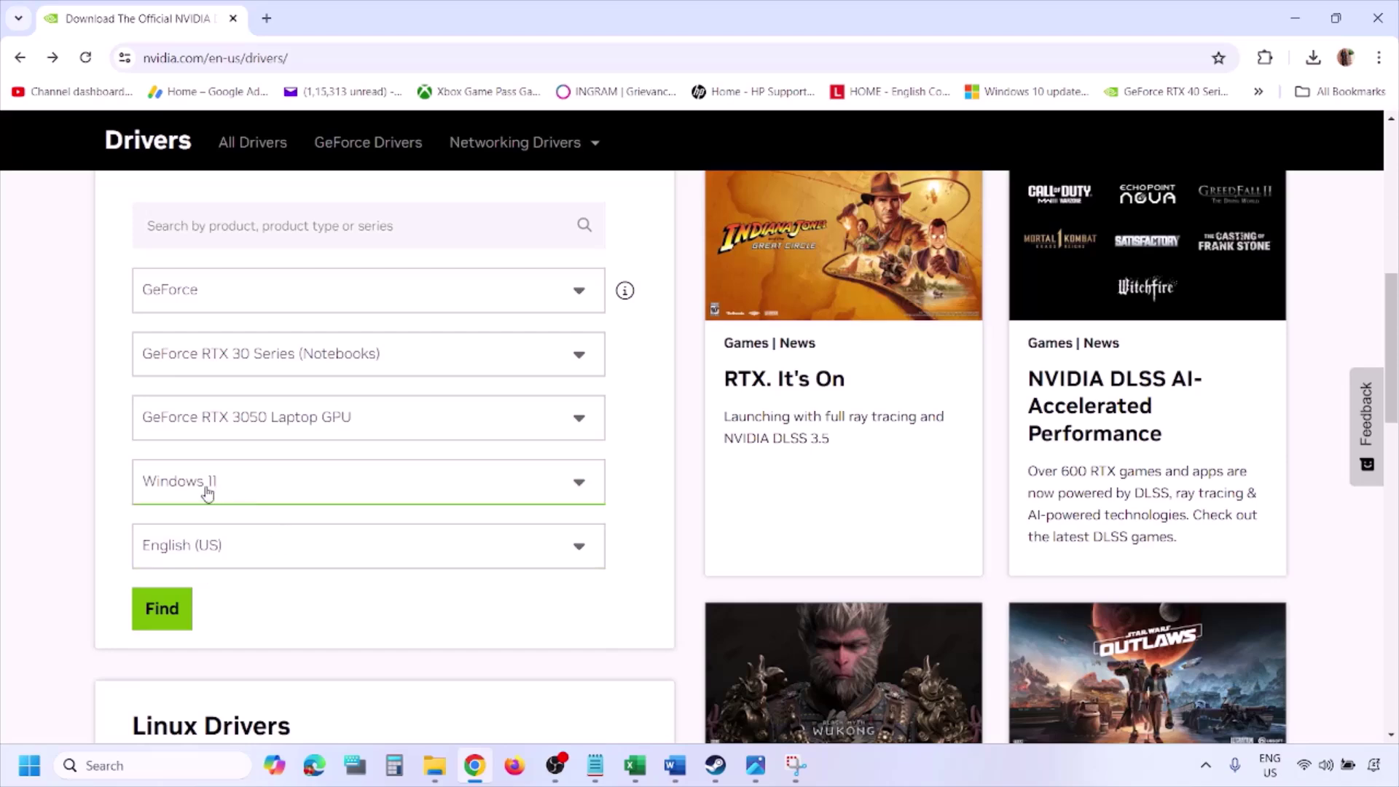
pyautogui.click(163, 609)
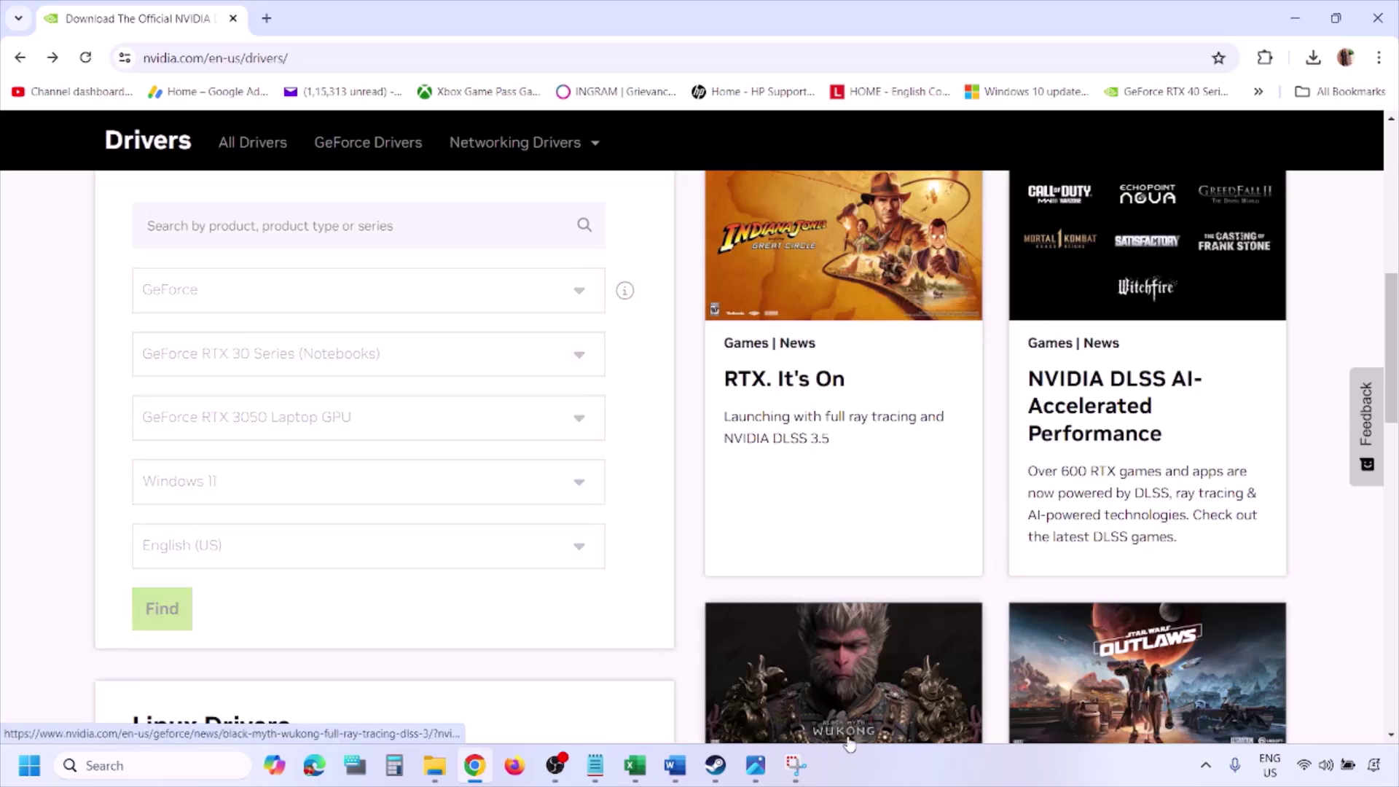
pyautogui.click(756, 765)
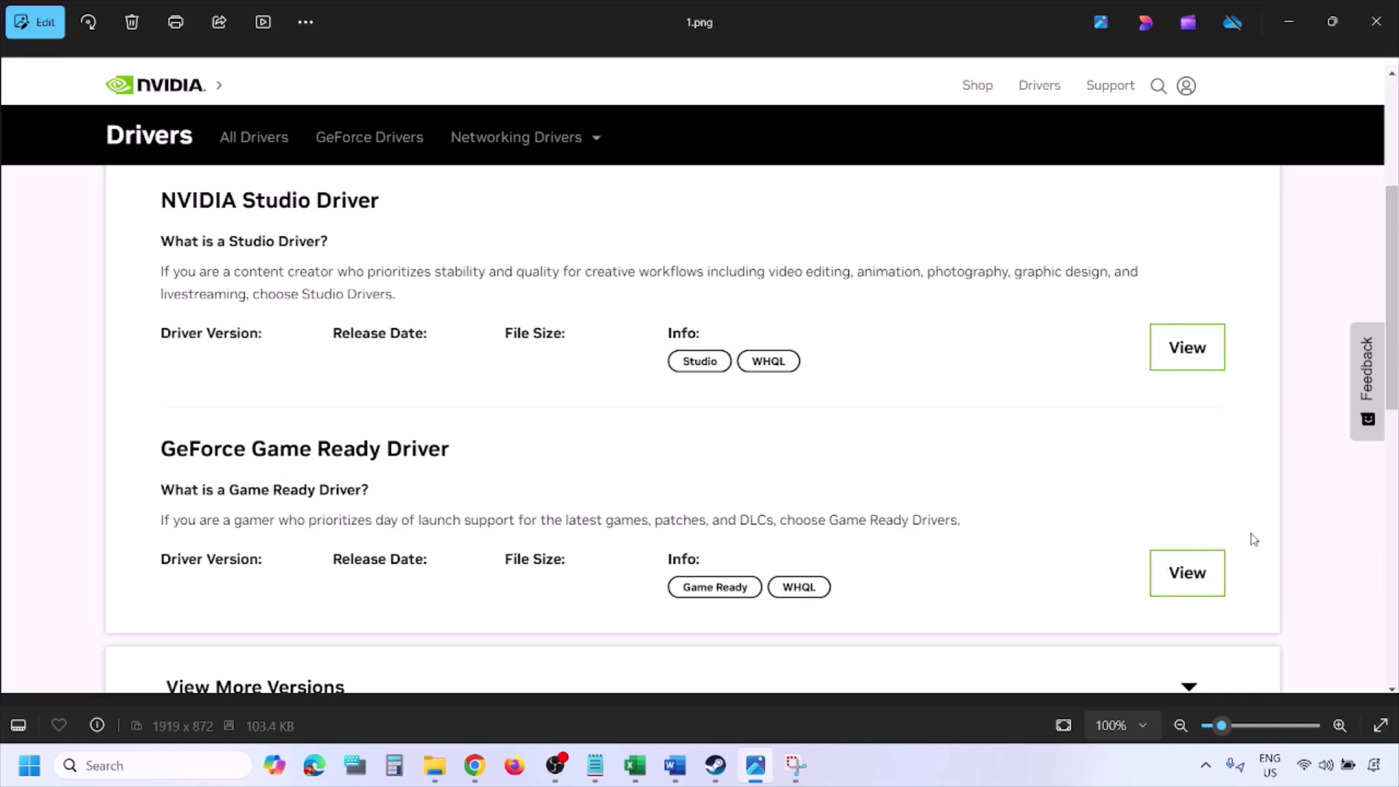
# Step through screenshots 2.png to 5.png, ending on NVIDIA's custom installation options
pyautogui.press('Right')
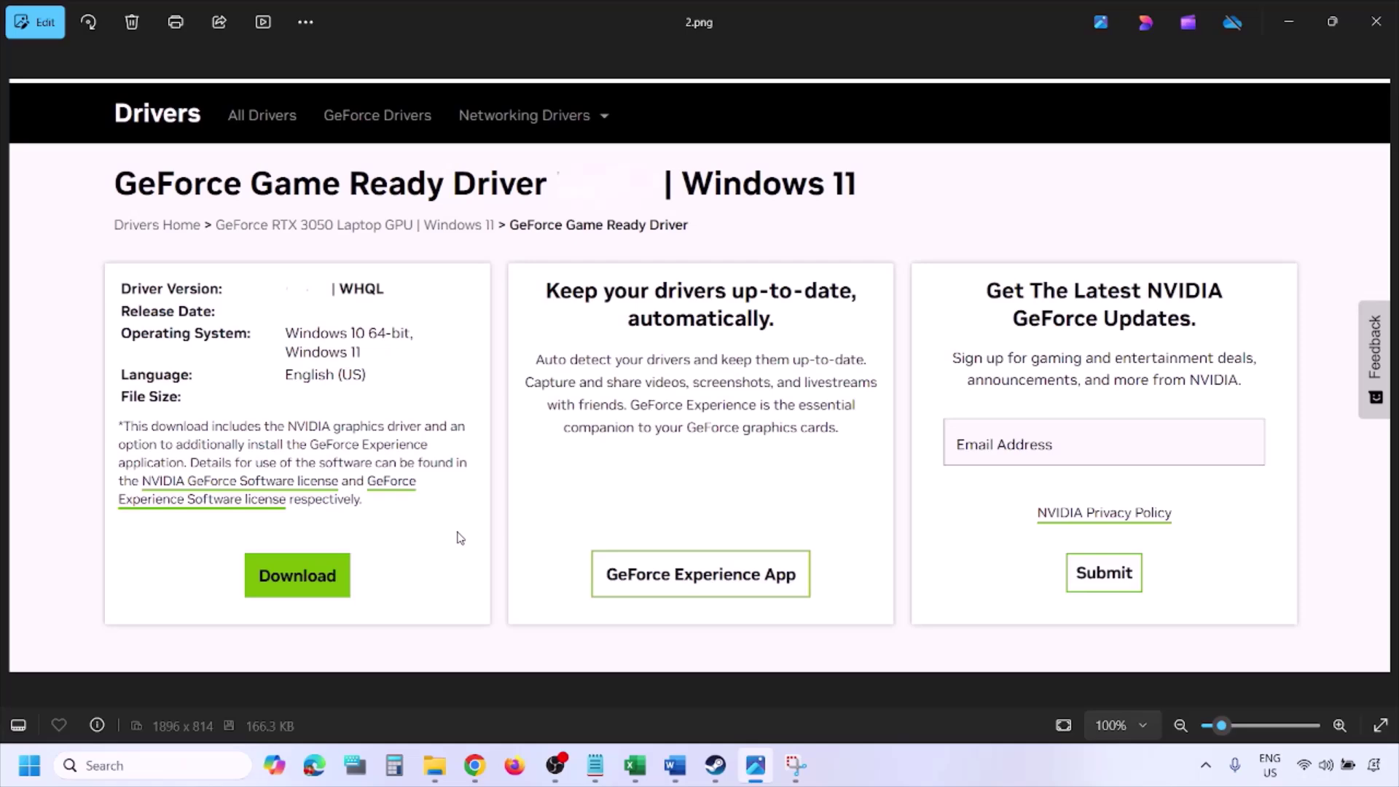
pyautogui.press('Right')
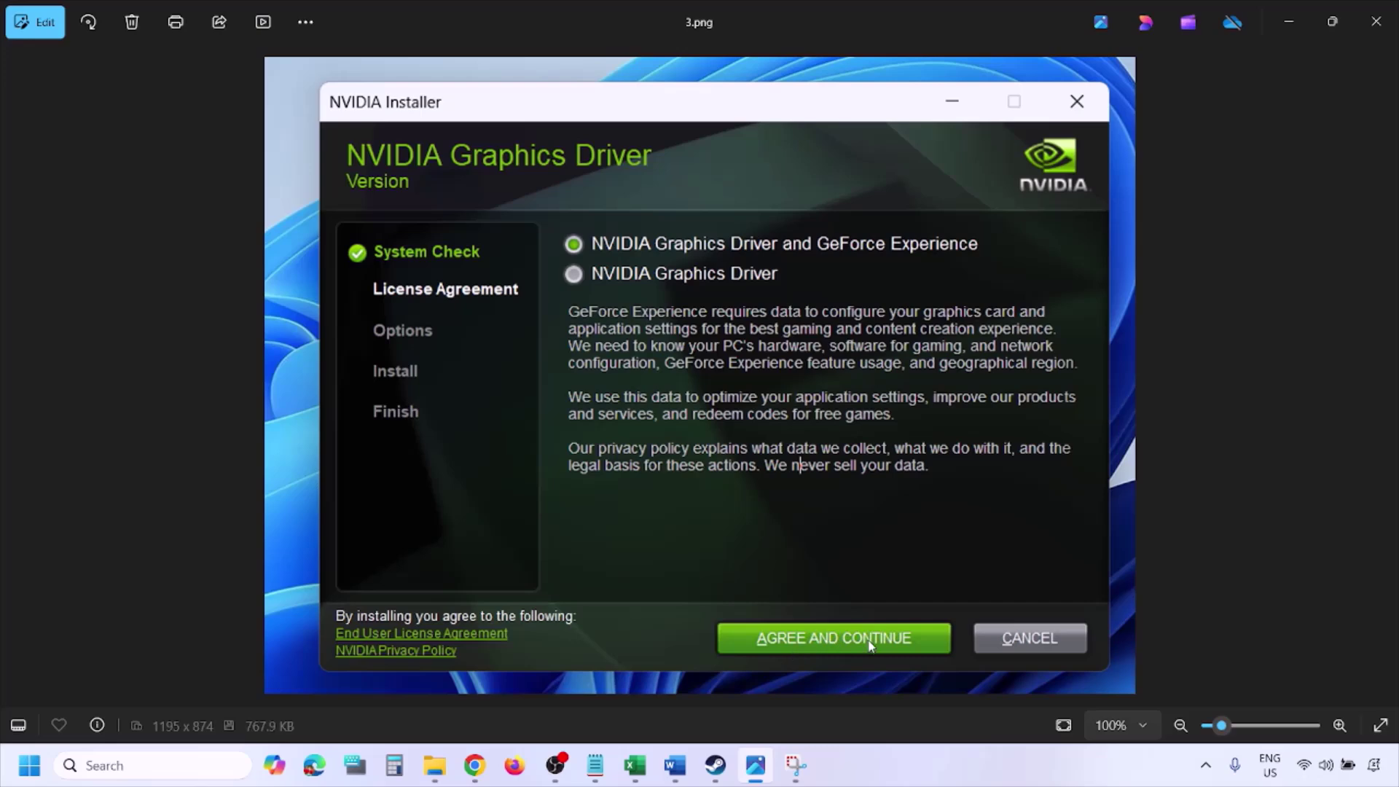
pyautogui.press('Right')
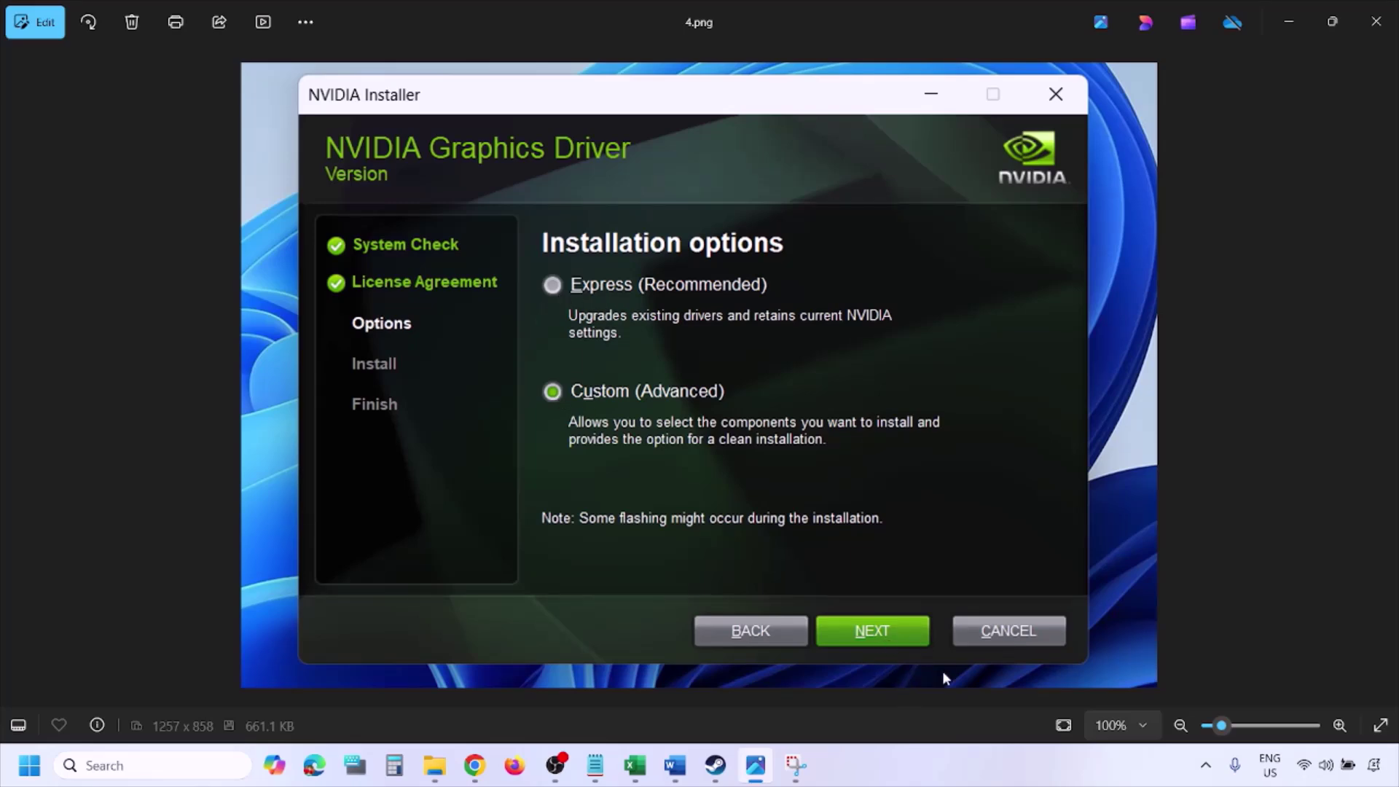
pyautogui.press('Right')
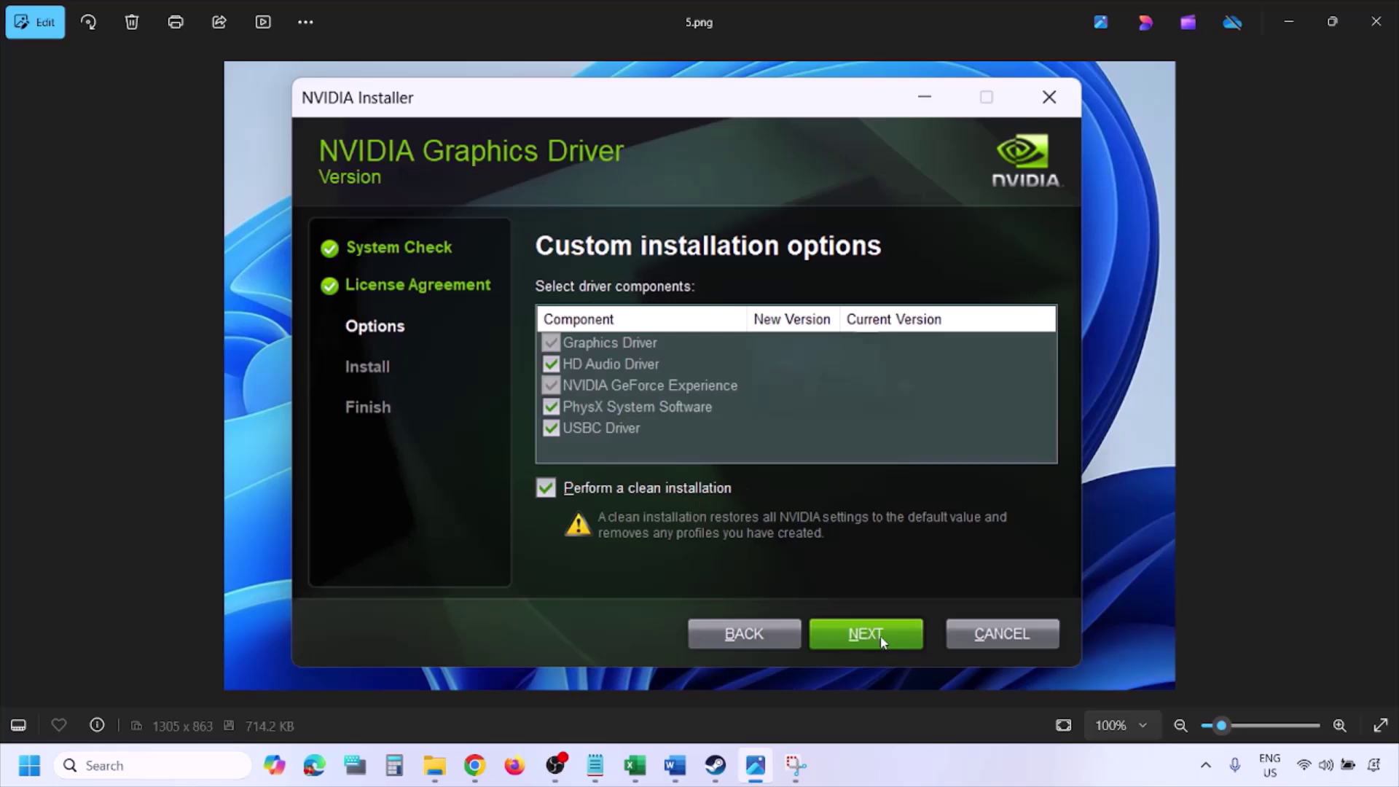
# Restart the PC from the Start menu's power options
pyautogui.click(30, 765)
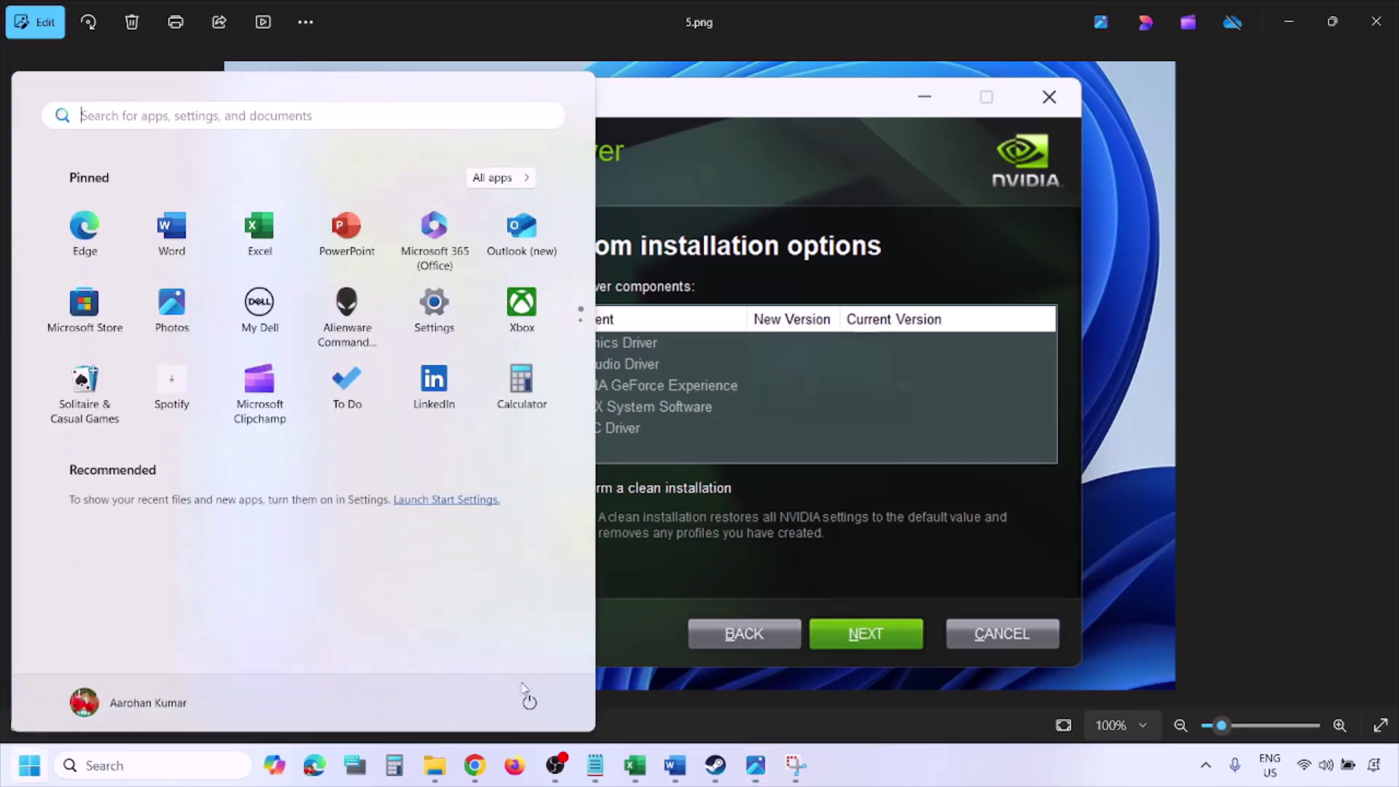
pyautogui.click(530, 704)
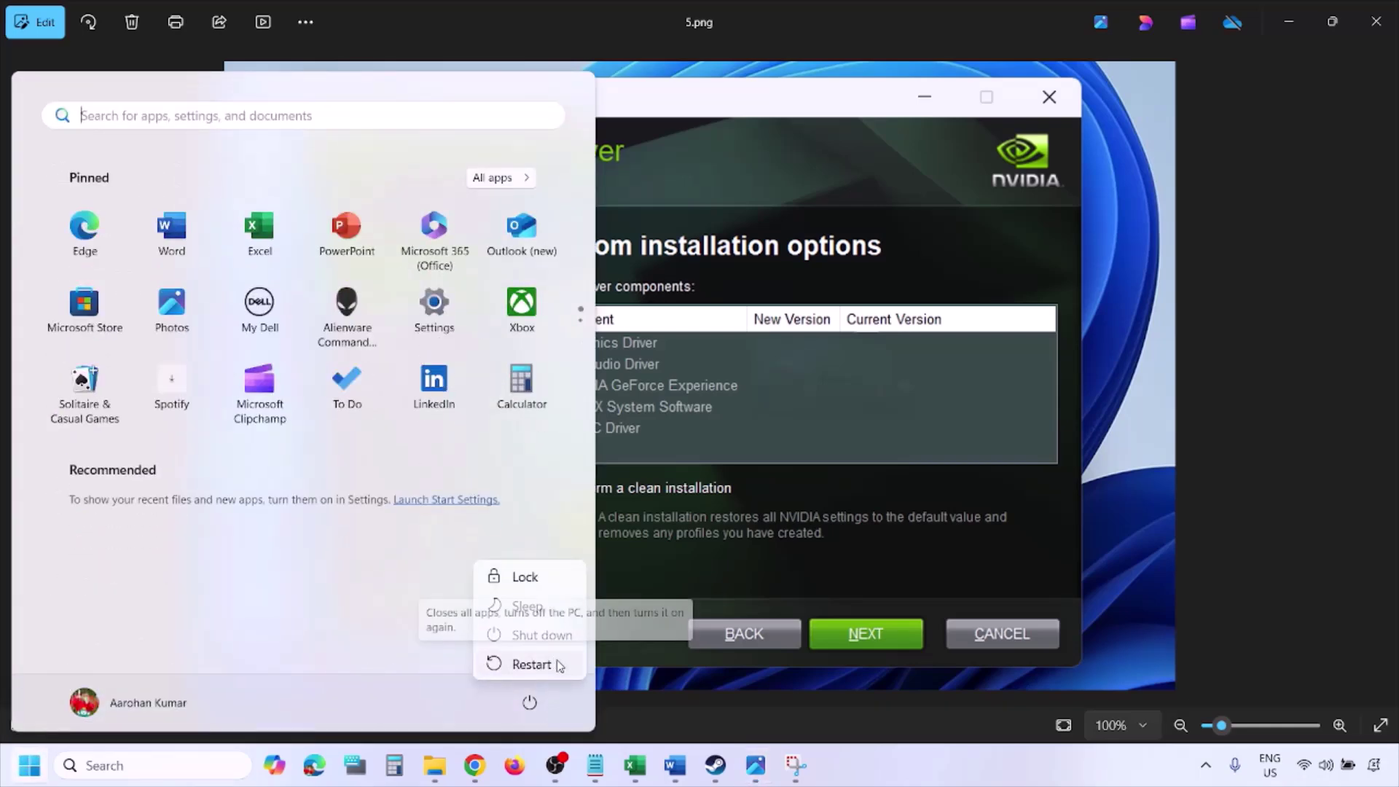
pyautogui.click(953, 783)
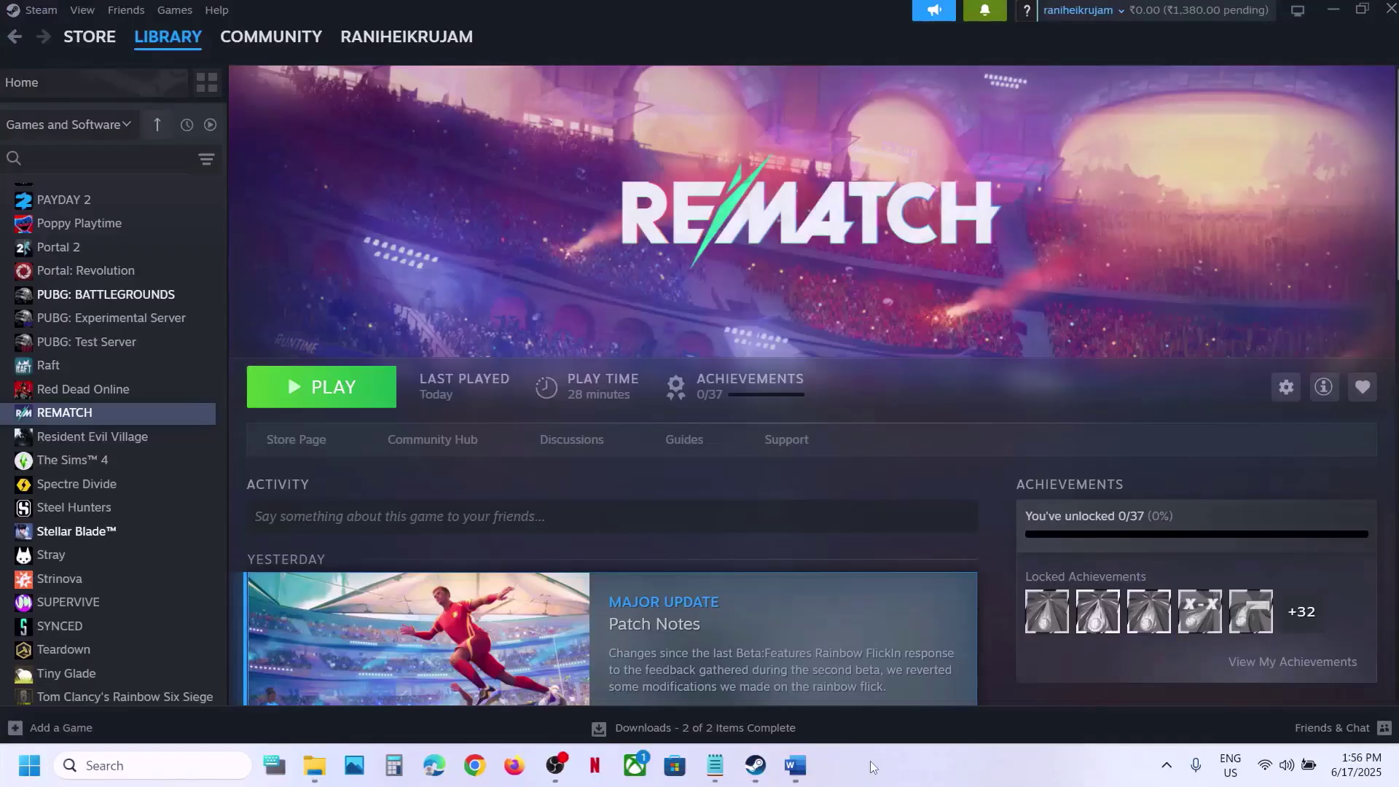
# Search Windows for 'graphics', copied from the Word notes, and open Graphics settings
pyautogui.click(798, 766)
pyautogui.scroll(-5, 616, 427)
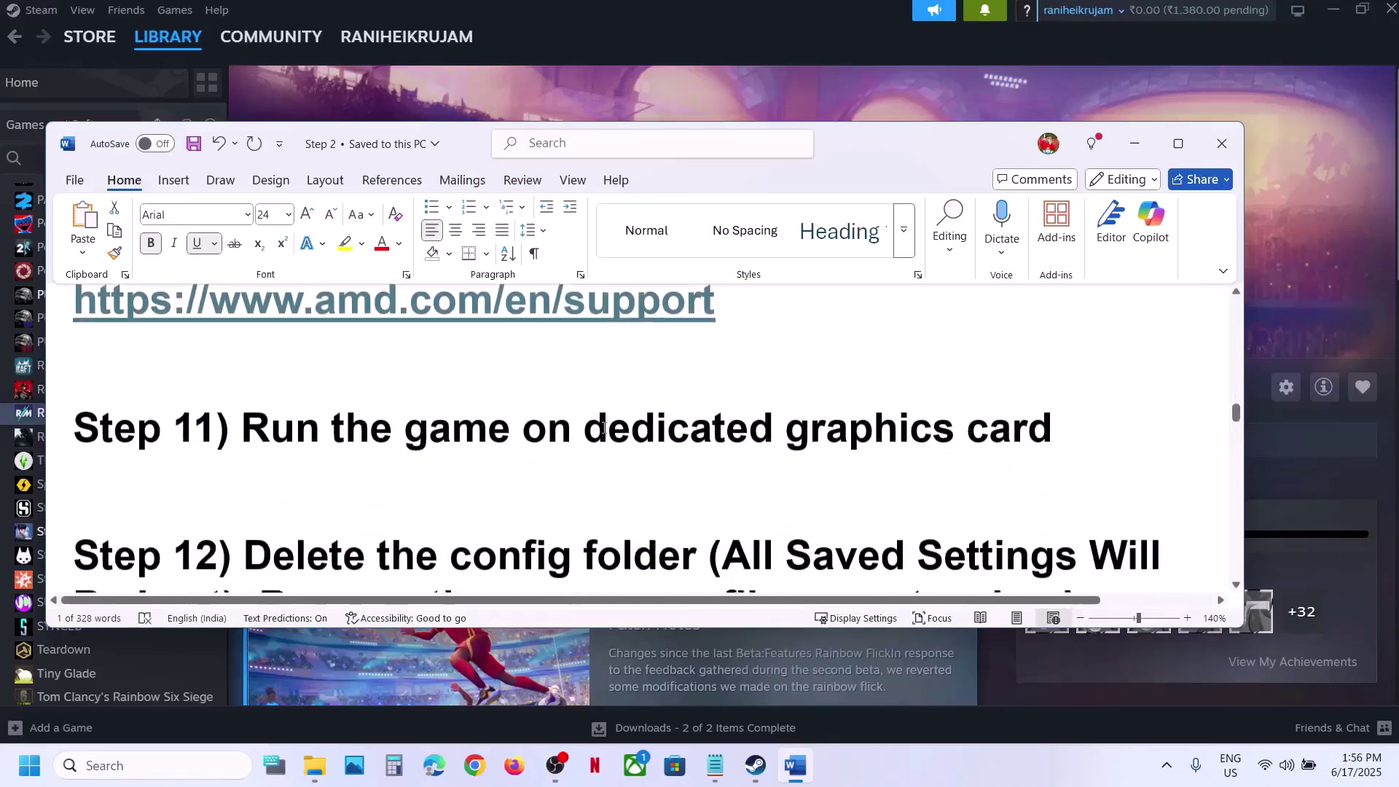
pyautogui.scroll(2, 620, 440)
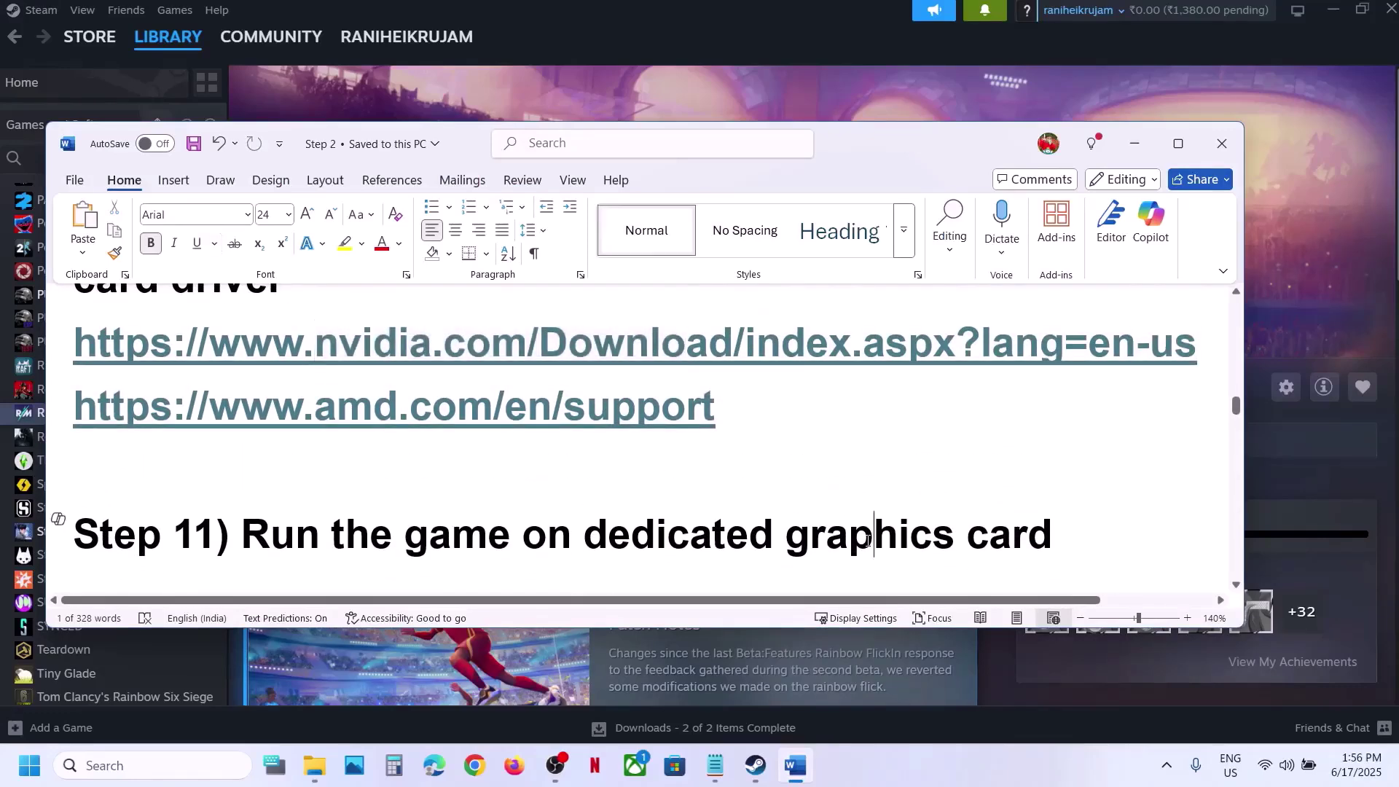
pyautogui.doubleClick(869, 546)
pyautogui.hotkey('ctrl', 'c')
pyautogui.click(138, 766)
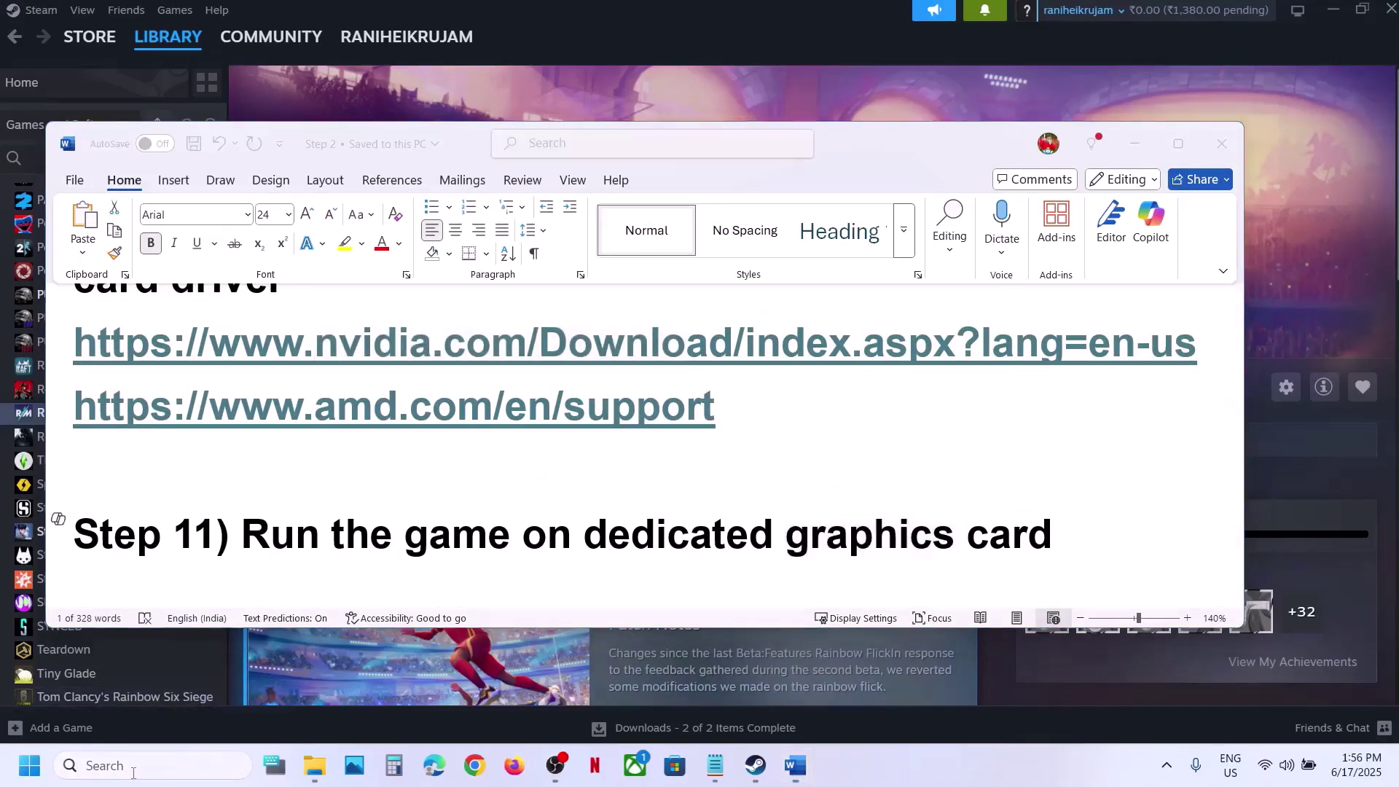
pyautogui.hotkey('ctrl', 'v')
pyautogui.click(196, 216)
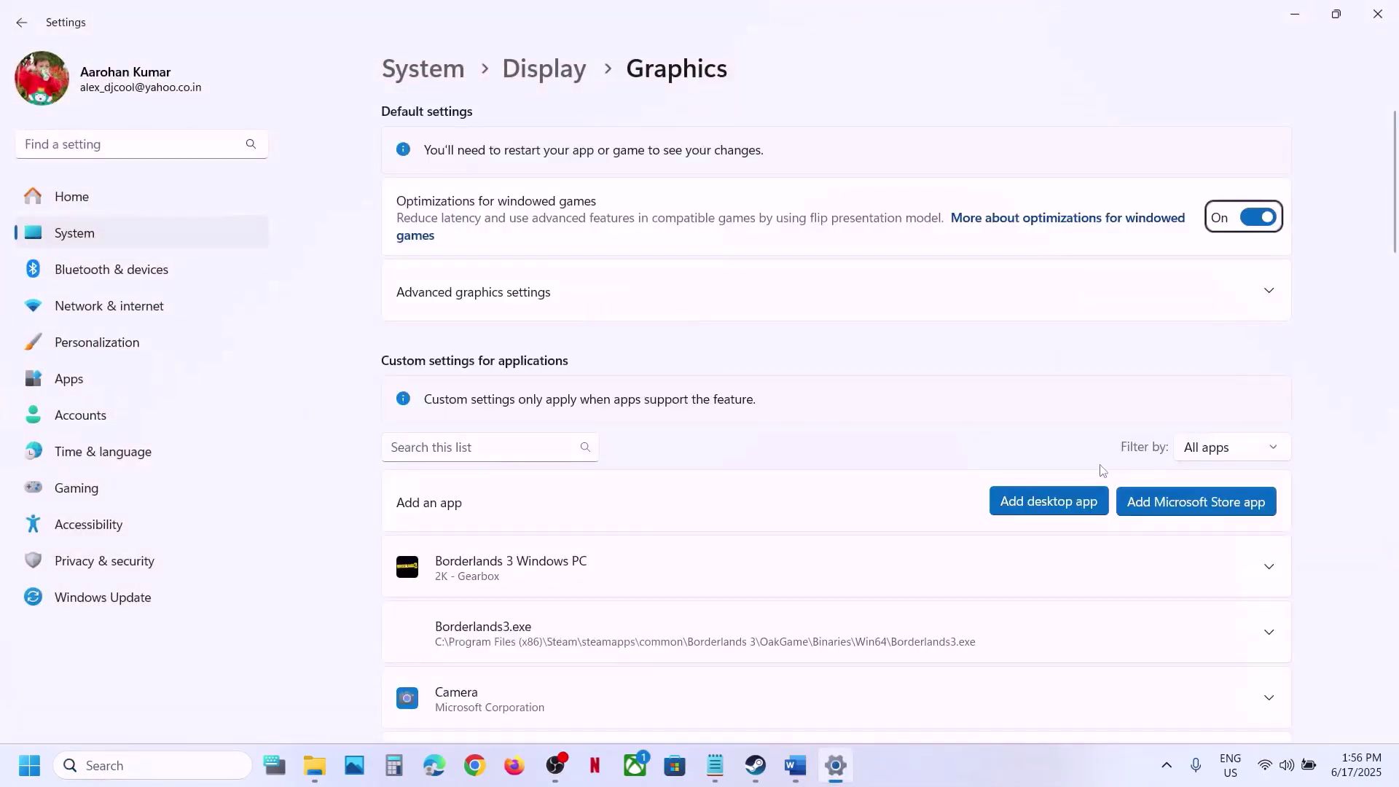
# Start adding a desktop app and browse to C:\Program Files (x86)\Steam\steamapps
pyautogui.click(1071, 495)
pyautogui.doubleClick(350, 164)
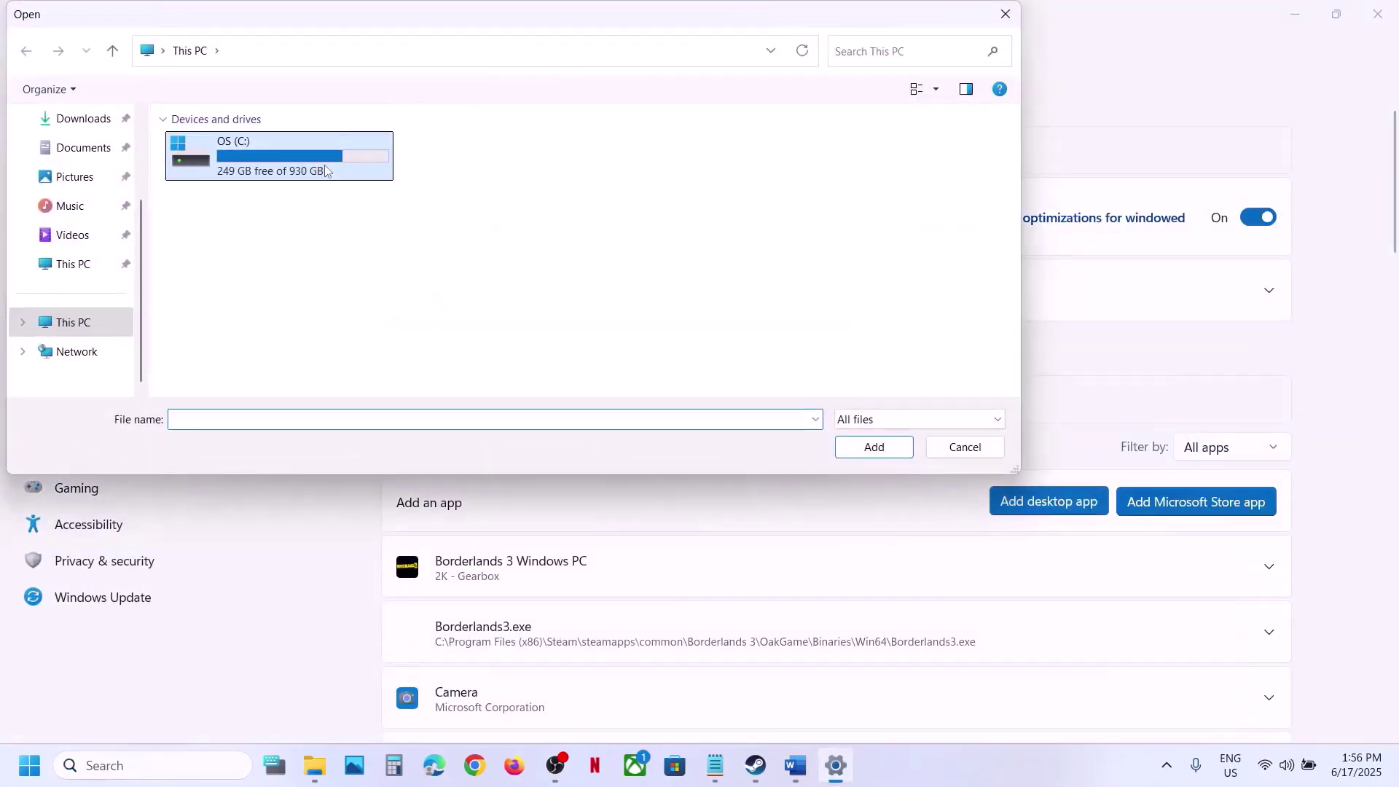
pyautogui.scroll(-3, 296, 244)
pyautogui.doubleClick(265, 173)
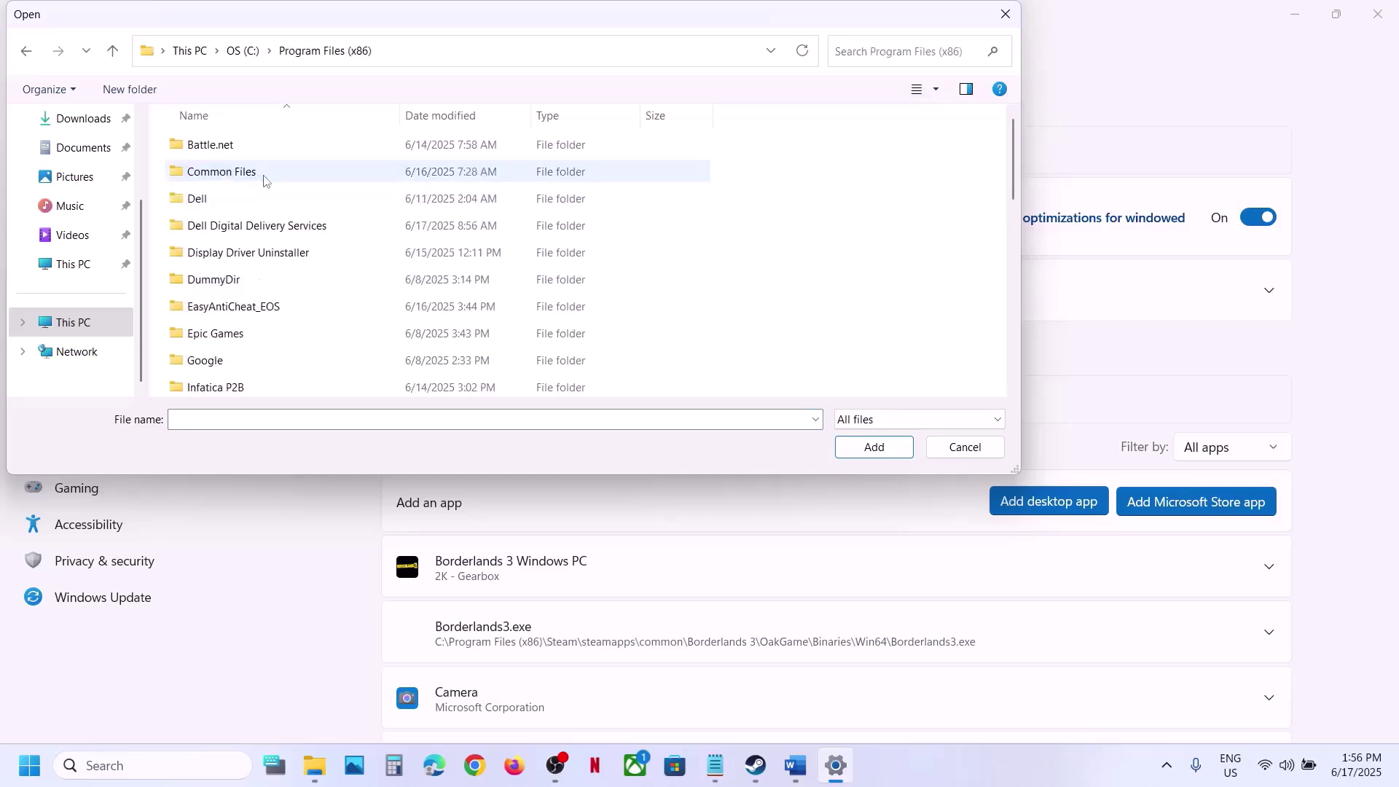
pyautogui.scroll(-5, 269, 218)
pyautogui.click(220, 252)
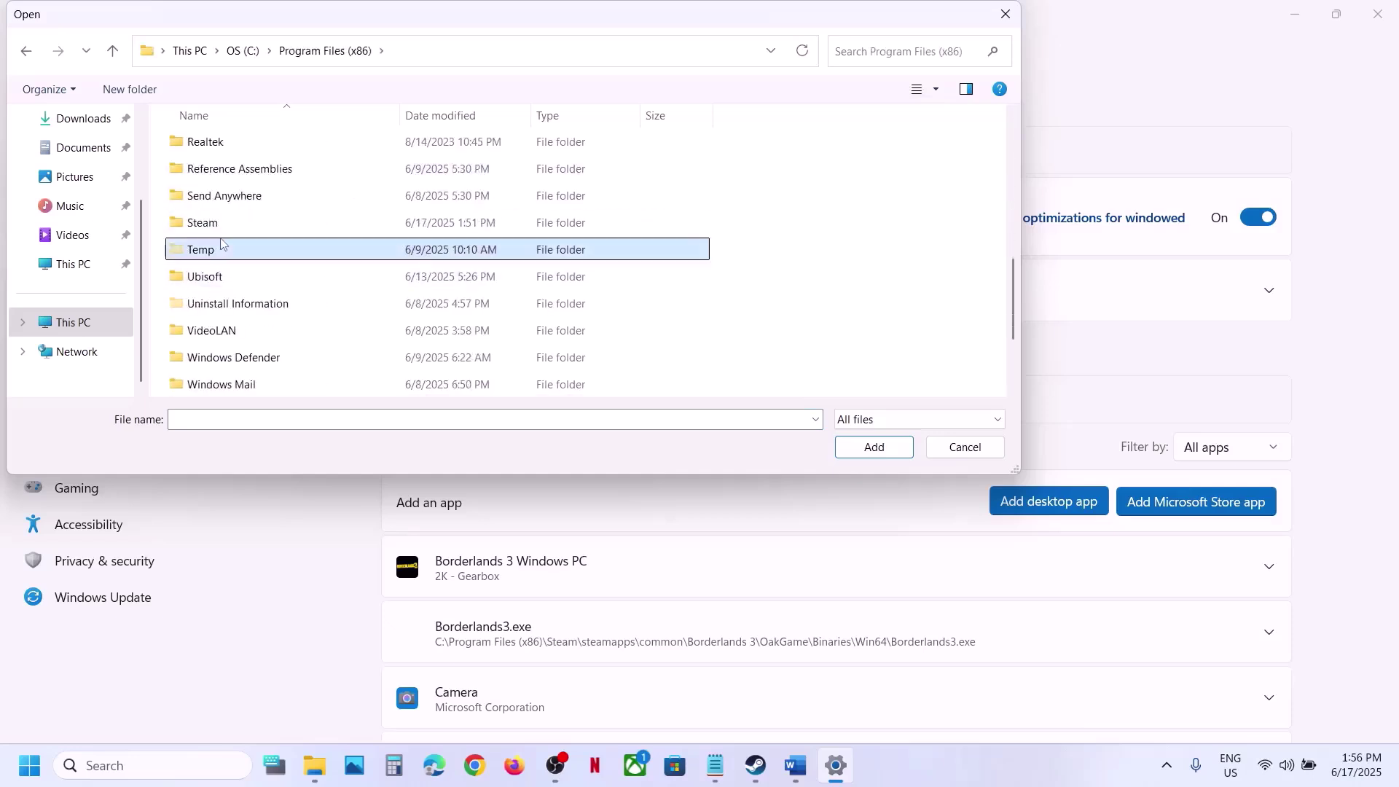
pyautogui.doubleClick(218, 228)
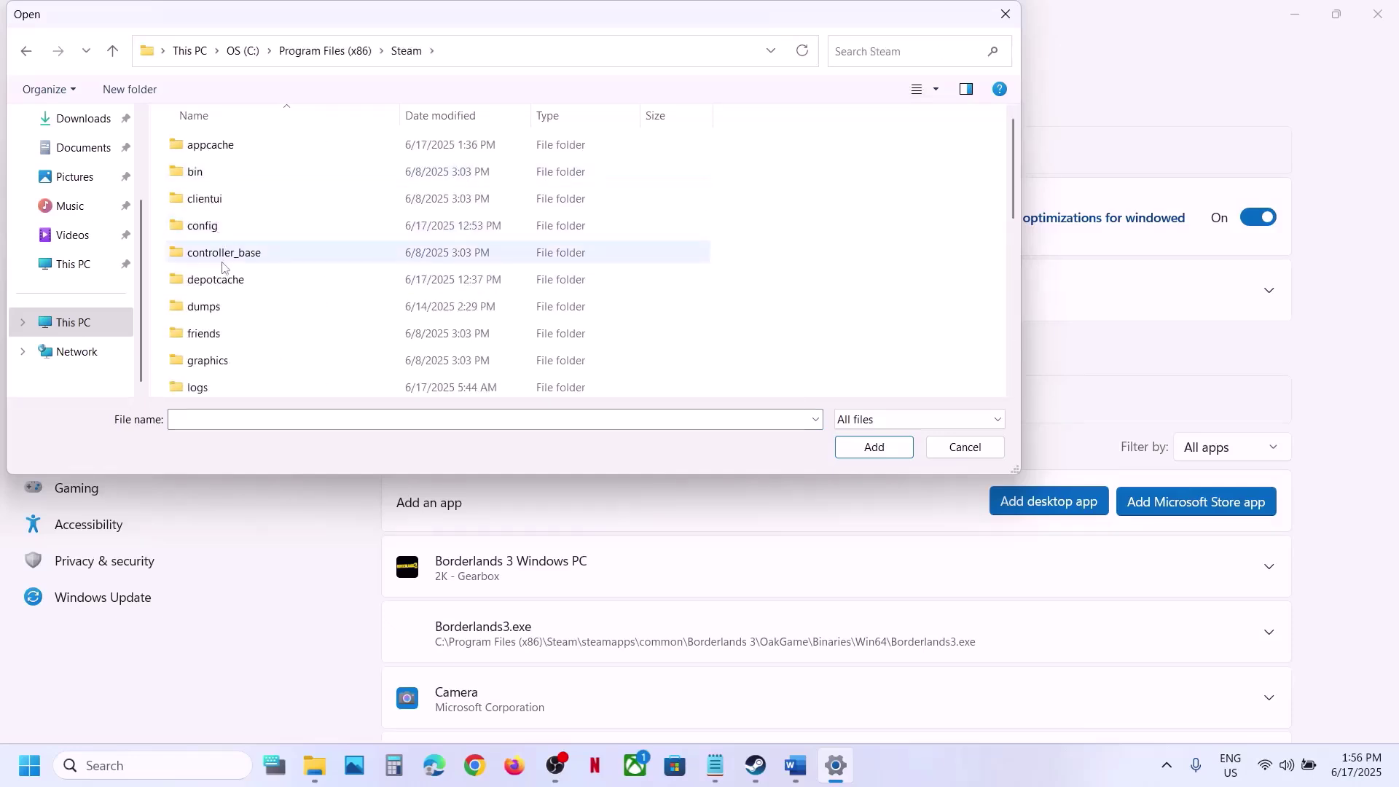
pyautogui.scroll(-2, 228, 275)
pyautogui.scroll(-2, 265, 355)
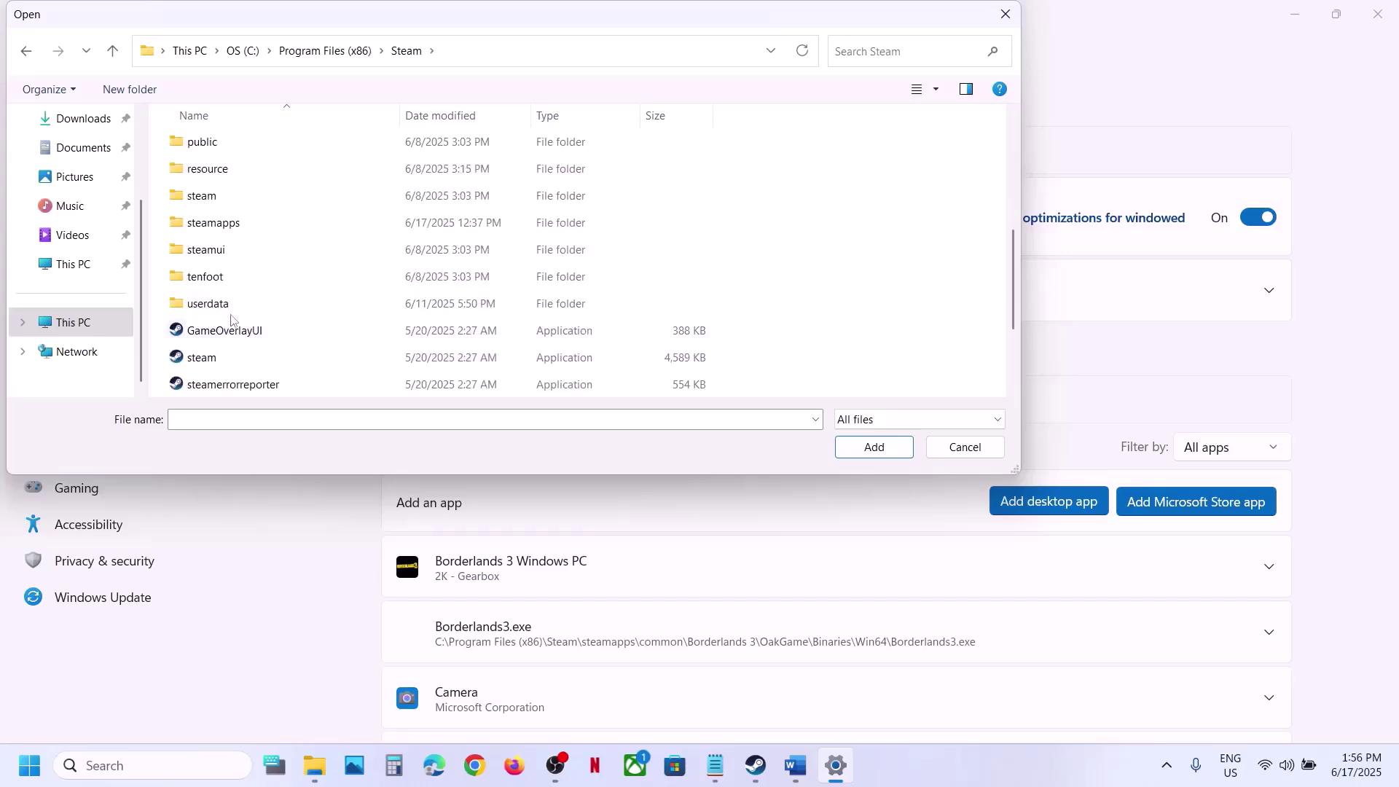
pyautogui.click(248, 218)
pyautogui.doubleClick(245, 213)
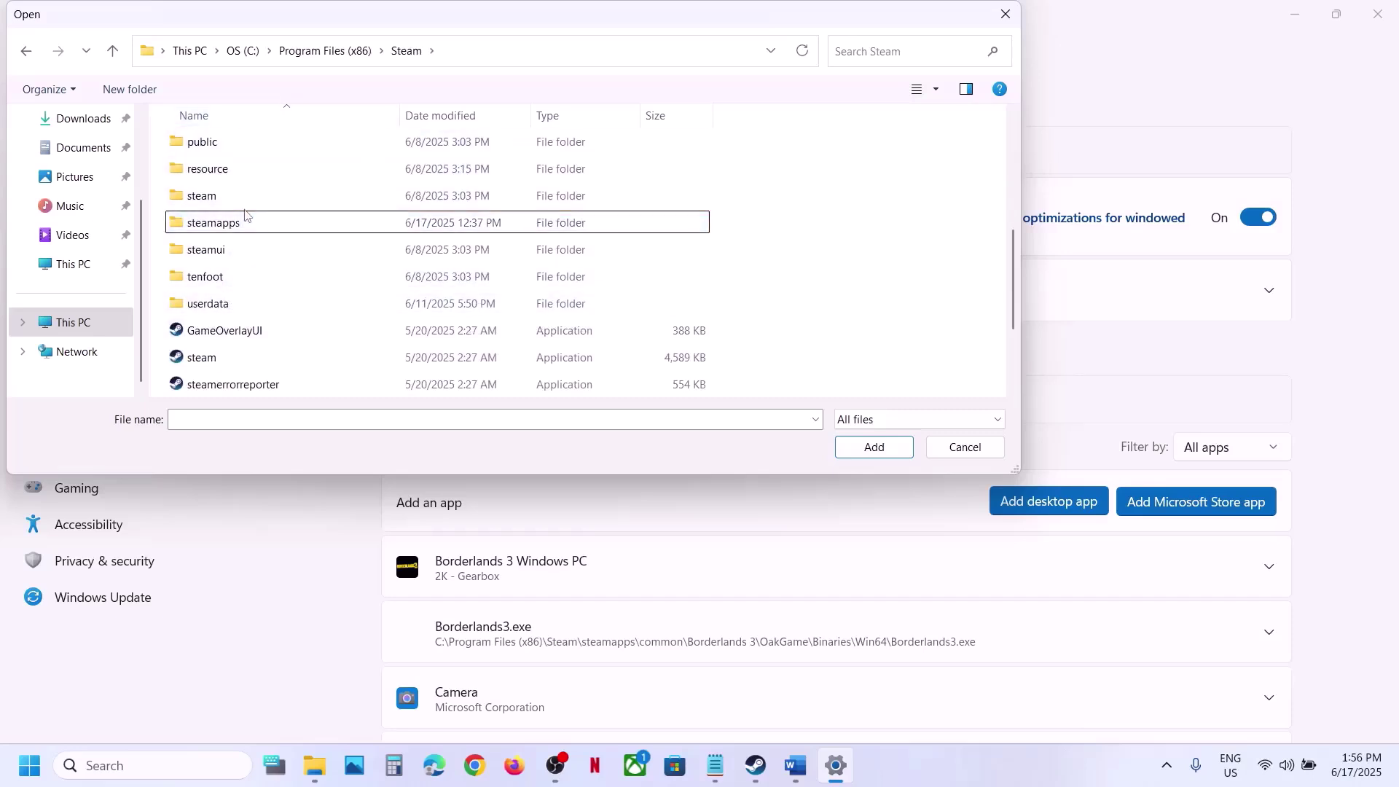
pyautogui.doubleClick(245, 213)
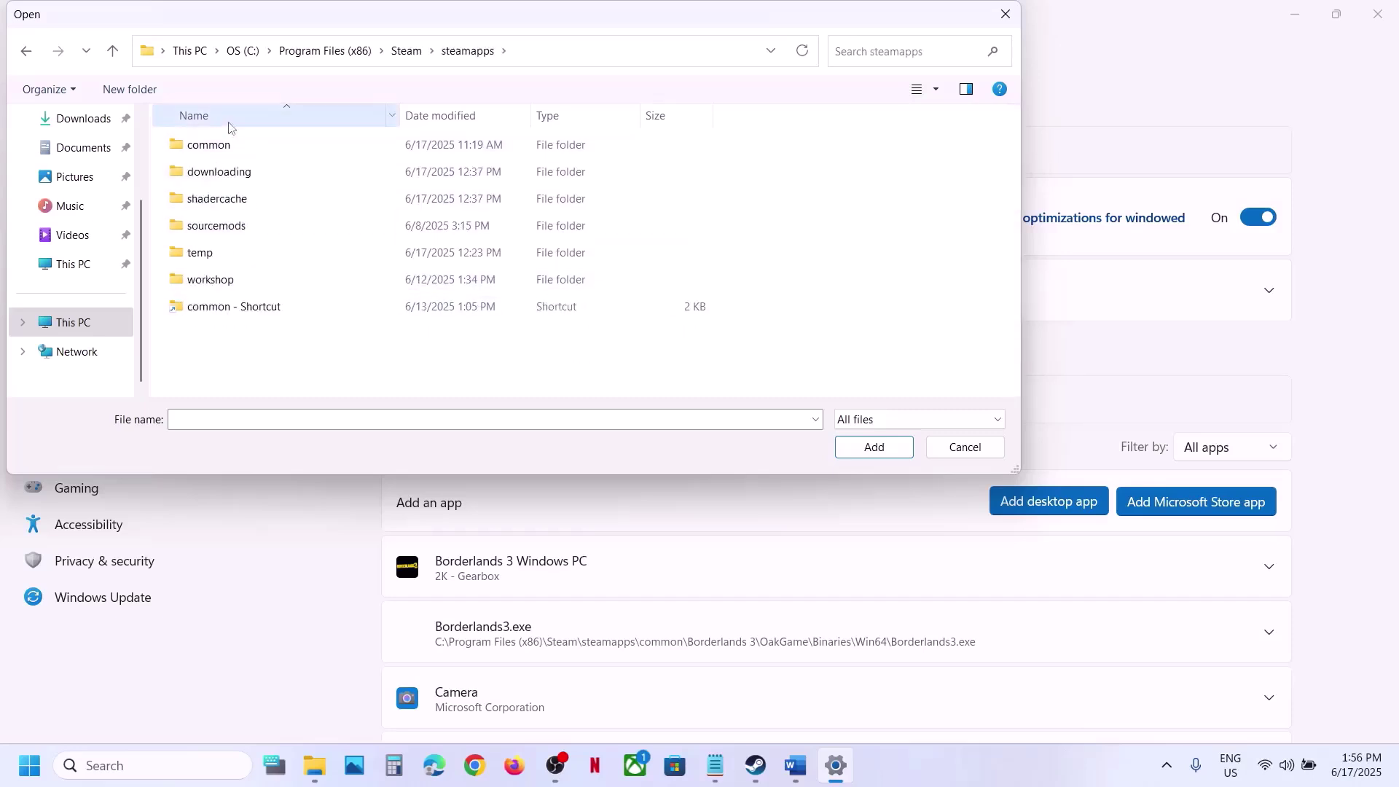
# Browse into common\Rematch\Runtime\Binaries\Win64 and add RuntimeClient-Win64-Shipping
pyautogui.doubleClick(226, 146)
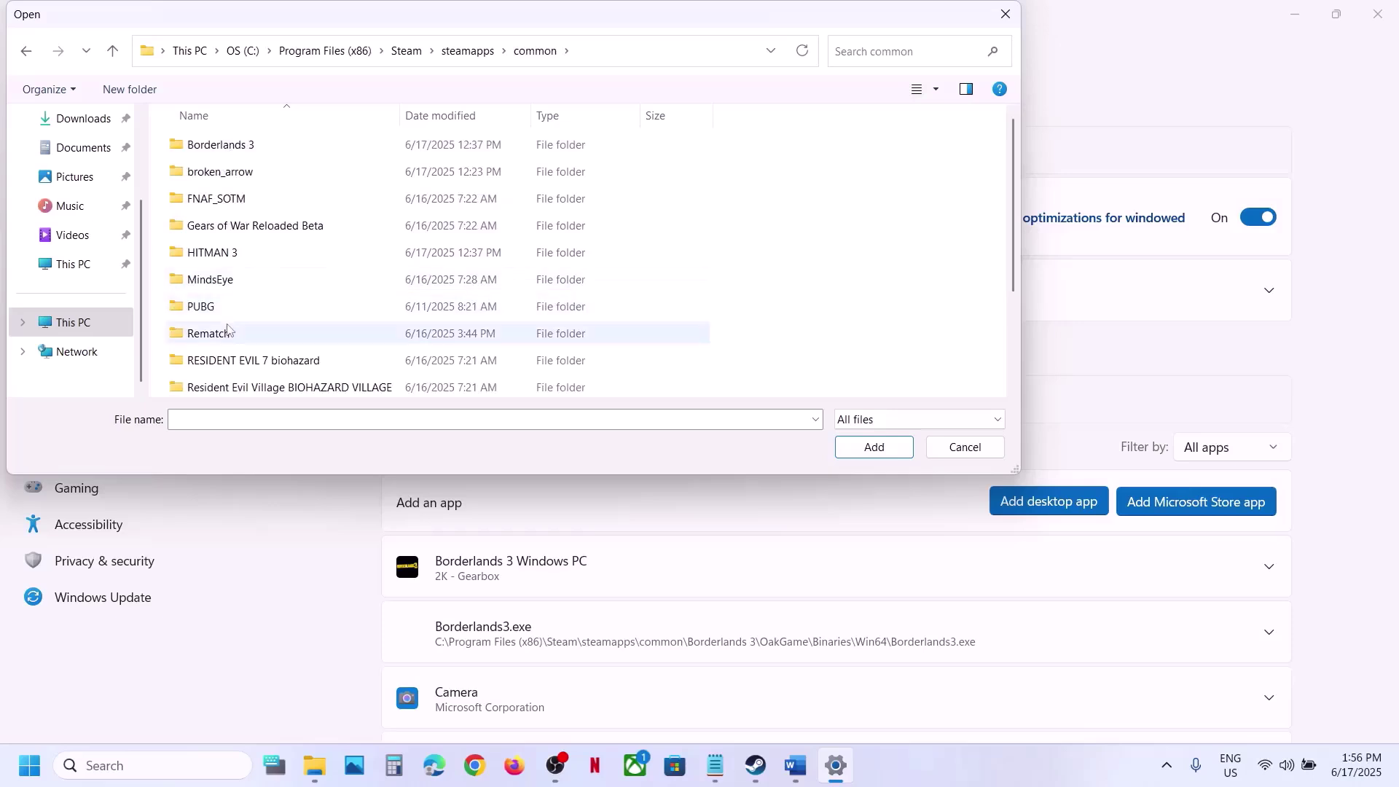
pyautogui.click(225, 333)
pyautogui.doubleClick(224, 333)
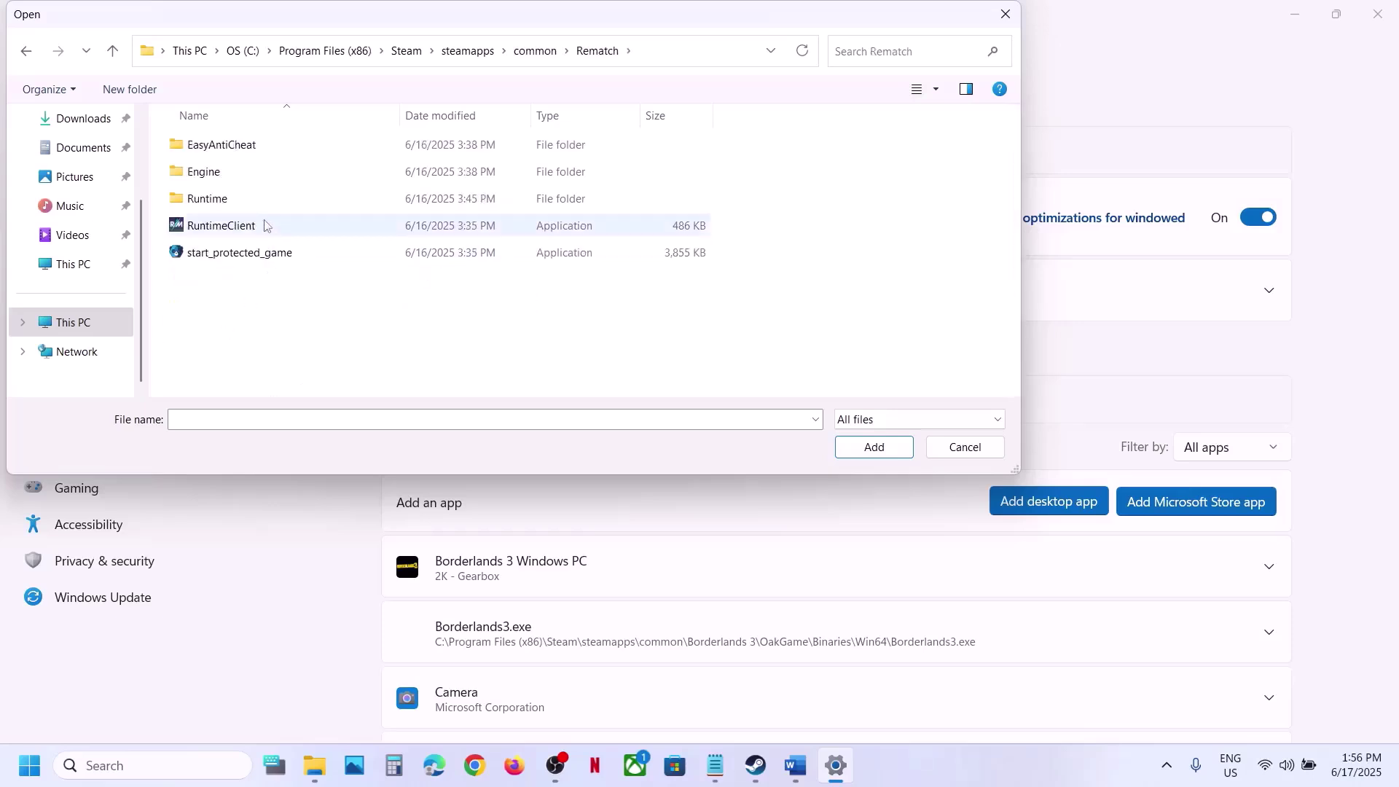
pyautogui.click(219, 201)
pyautogui.doubleClick(219, 201)
pyautogui.doubleClick(218, 172)
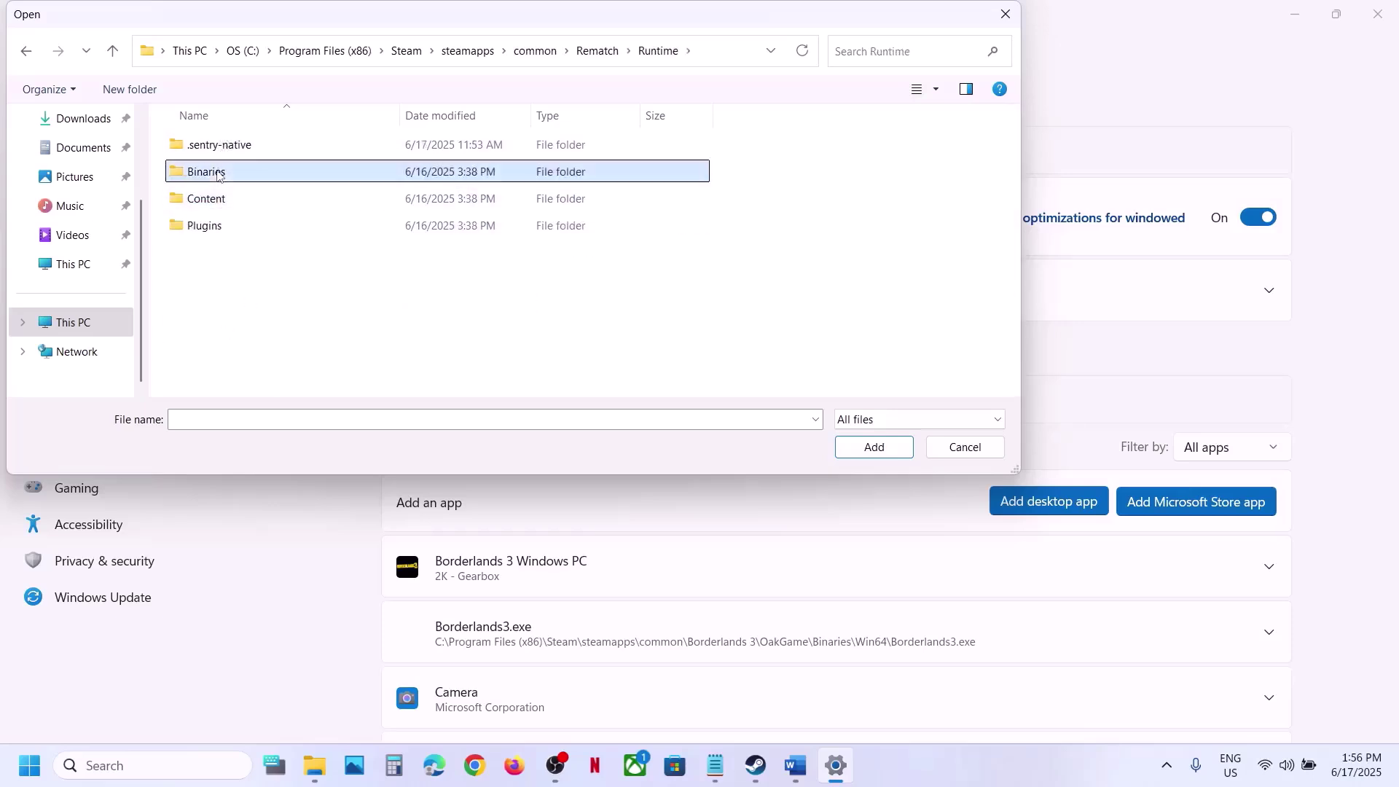
pyautogui.doubleClick(209, 147)
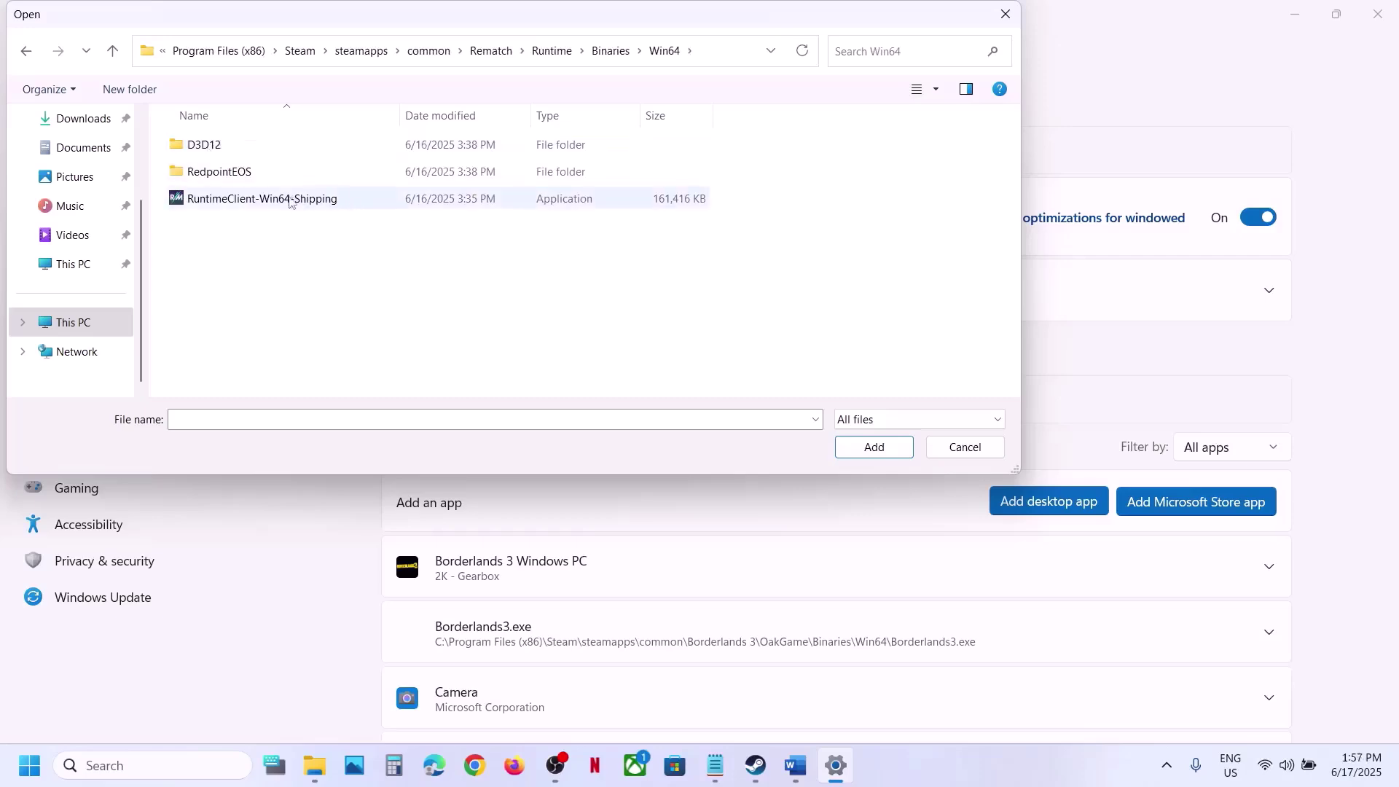
pyautogui.click(279, 204)
pyautogui.click(875, 447)
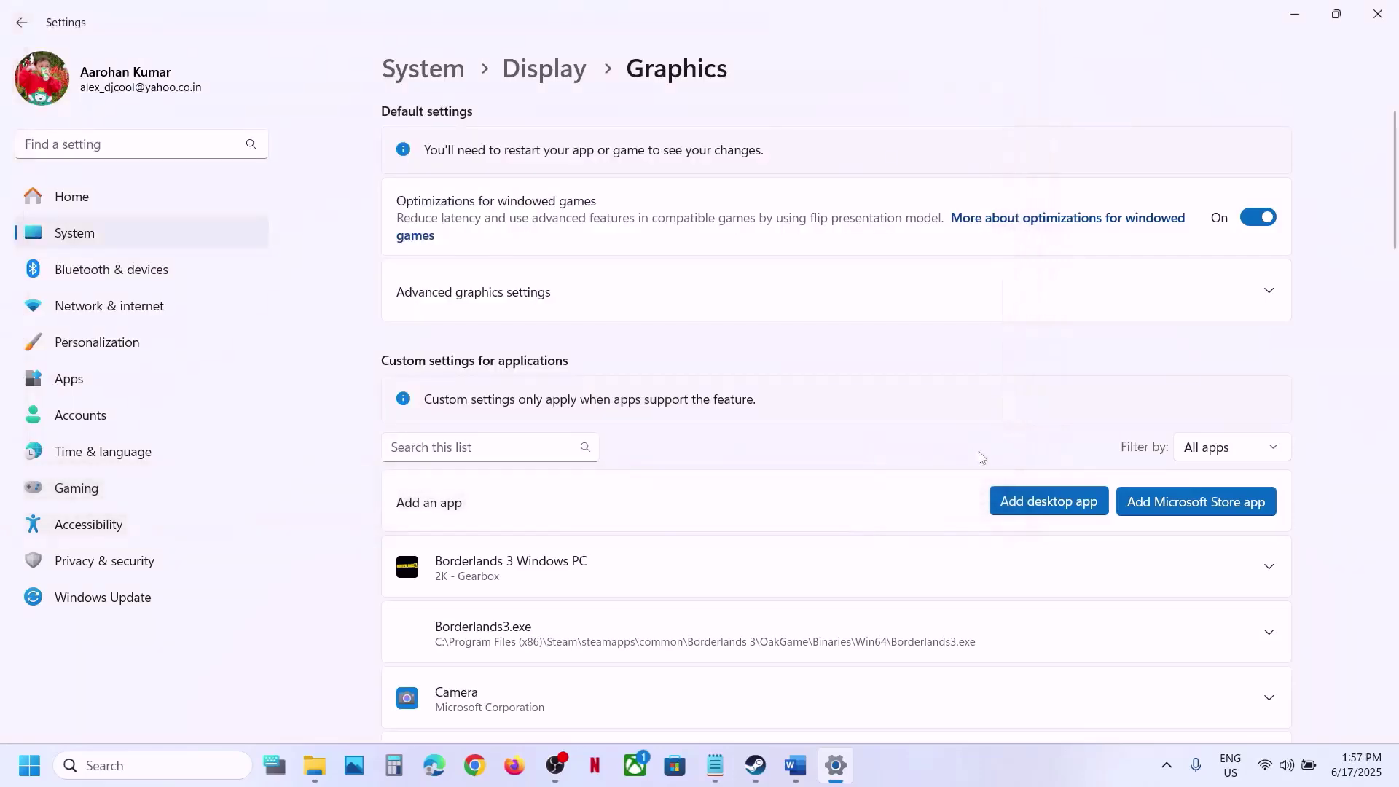
pyautogui.scroll(-5, 980, 457)
# Set Rematch's GPU preference to High Performance (NVIDIA GeForce RTX 3050), then close Settings
pyautogui.scroll(-12, 981, 457)
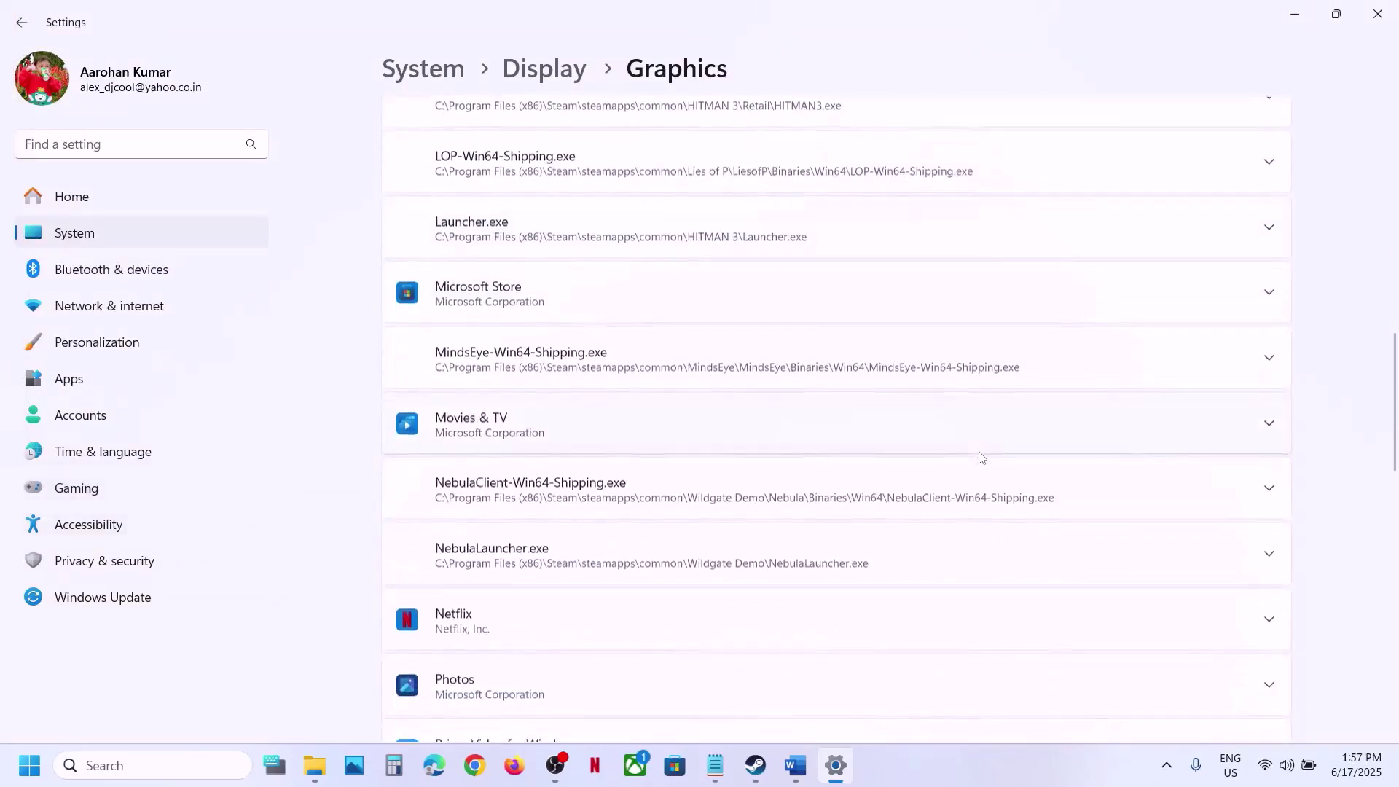
pyautogui.scroll(-4, 981, 457)
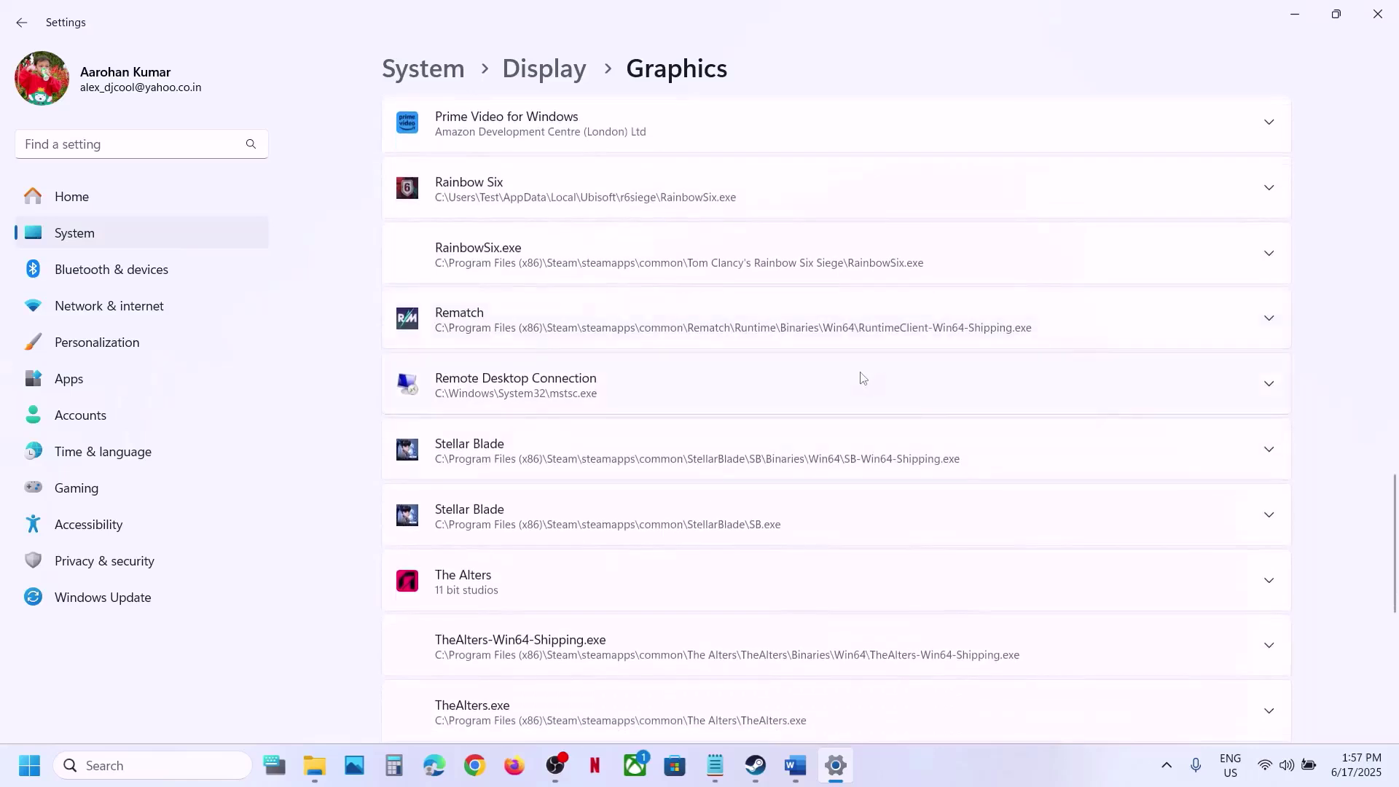
pyautogui.click(842, 332)
pyautogui.click(1186, 406)
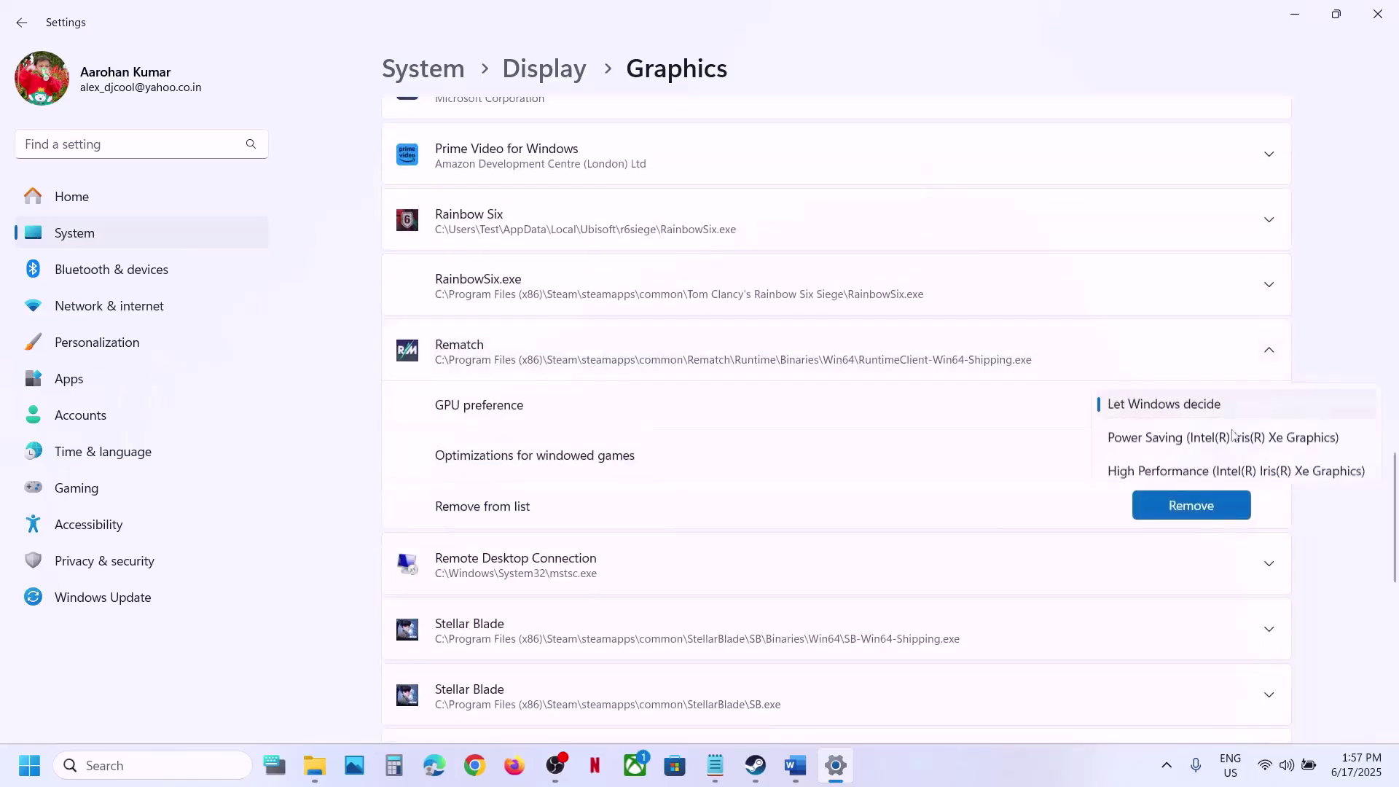
pyautogui.click(1240, 472)
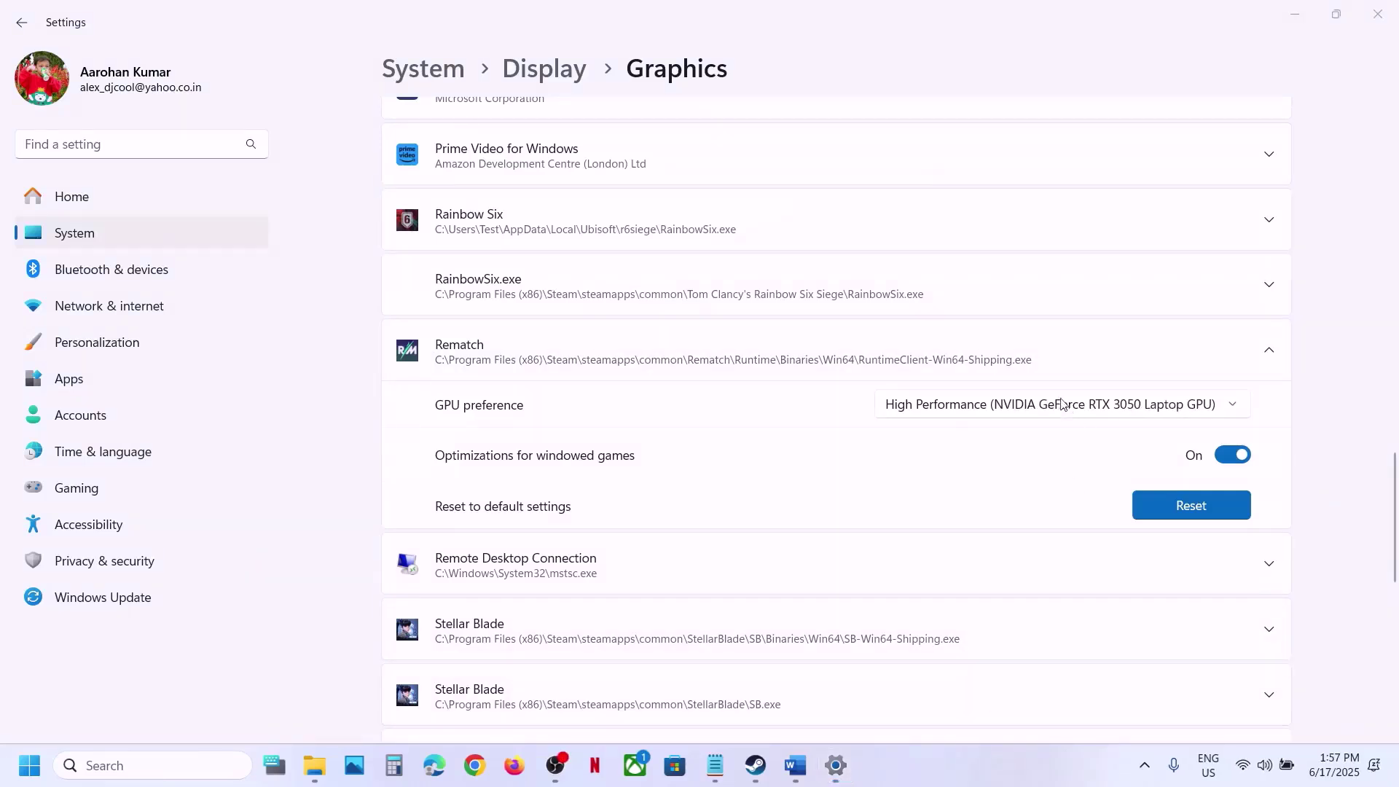
pyautogui.click(1042, 410)
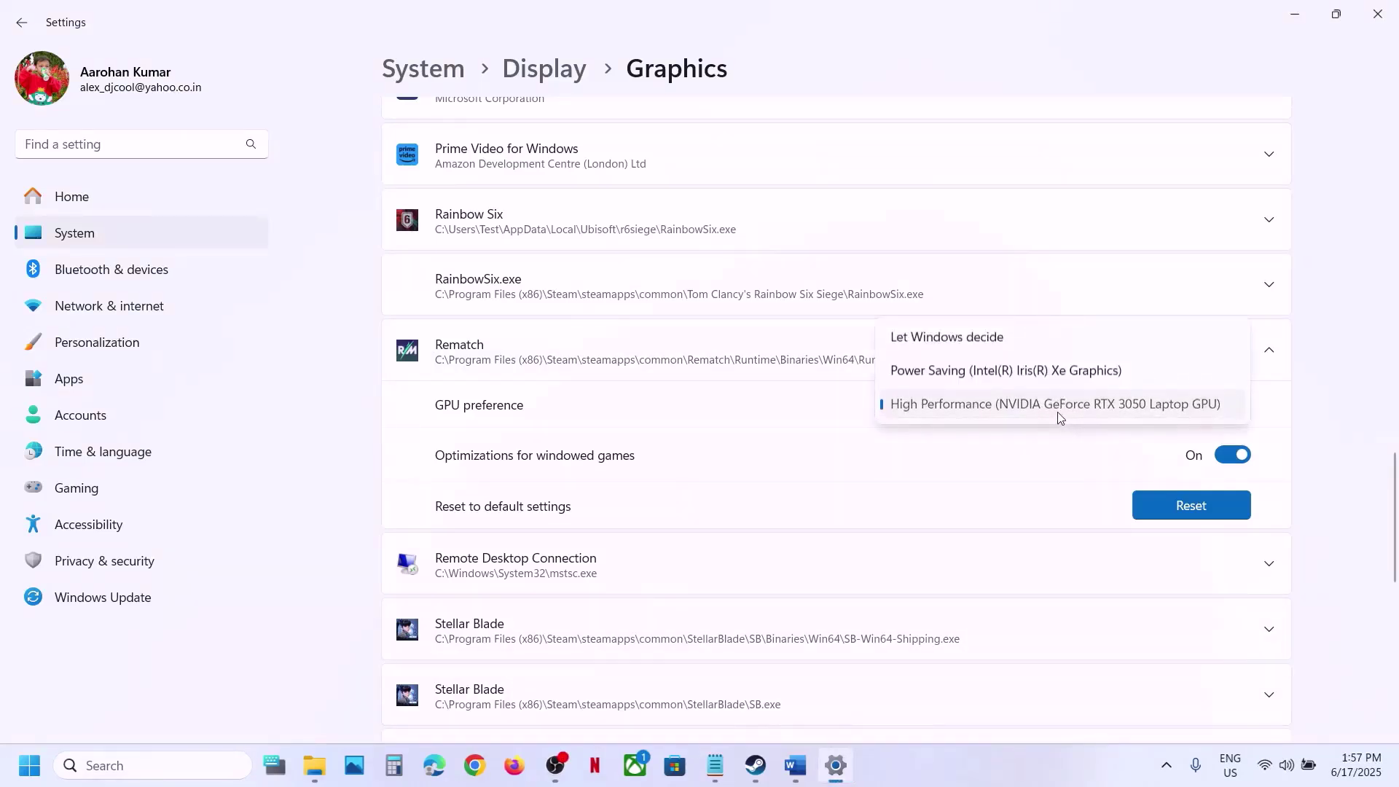
pyautogui.click(1056, 416)
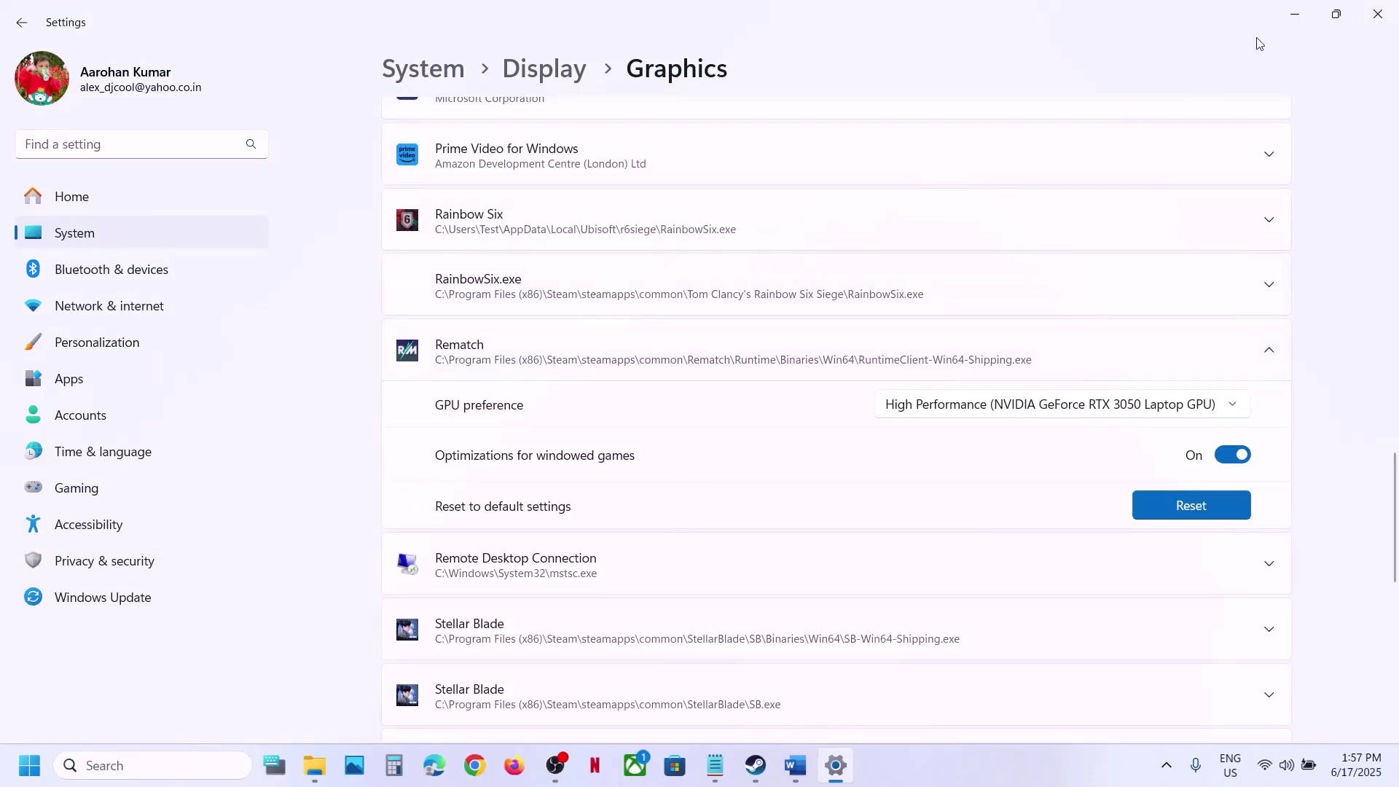
pyautogui.click(1389, 26)
pyautogui.scroll(-5, 795, 452)
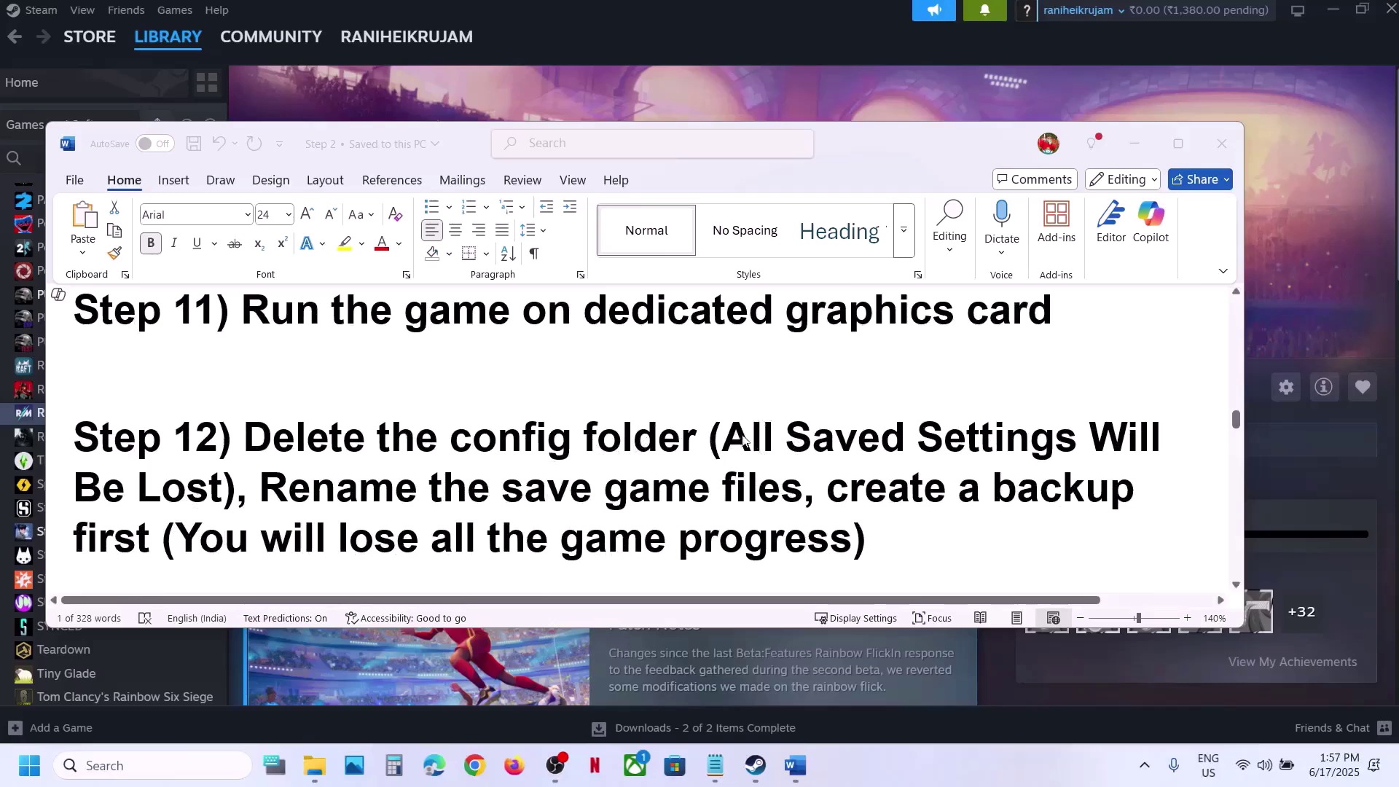
# Highlight Step 12's lost-settings warning, then browse File Explorer to C:\Users and the user profile folder
pyautogui.moveTo(734, 438); pyautogui.dragTo(261, 493)
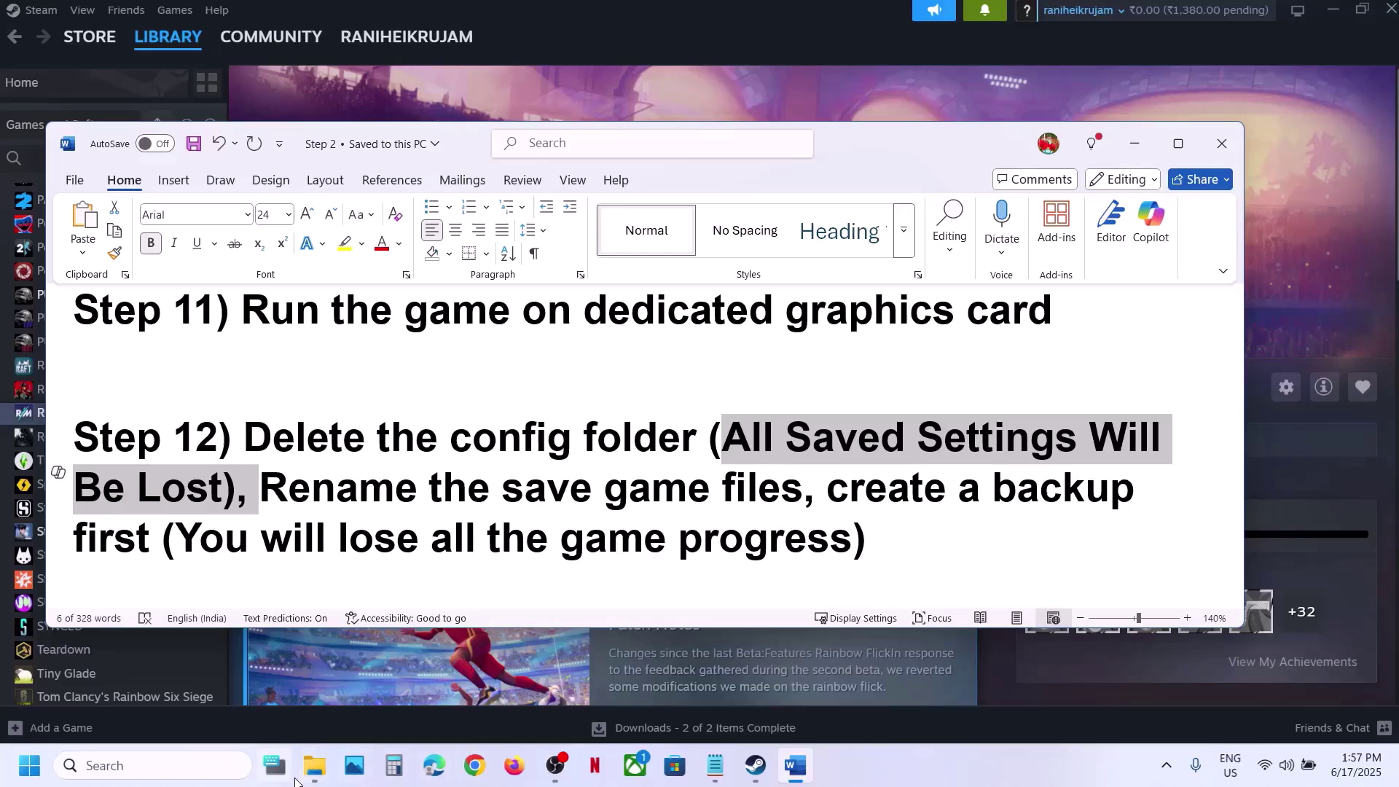
pyautogui.click(313, 766)
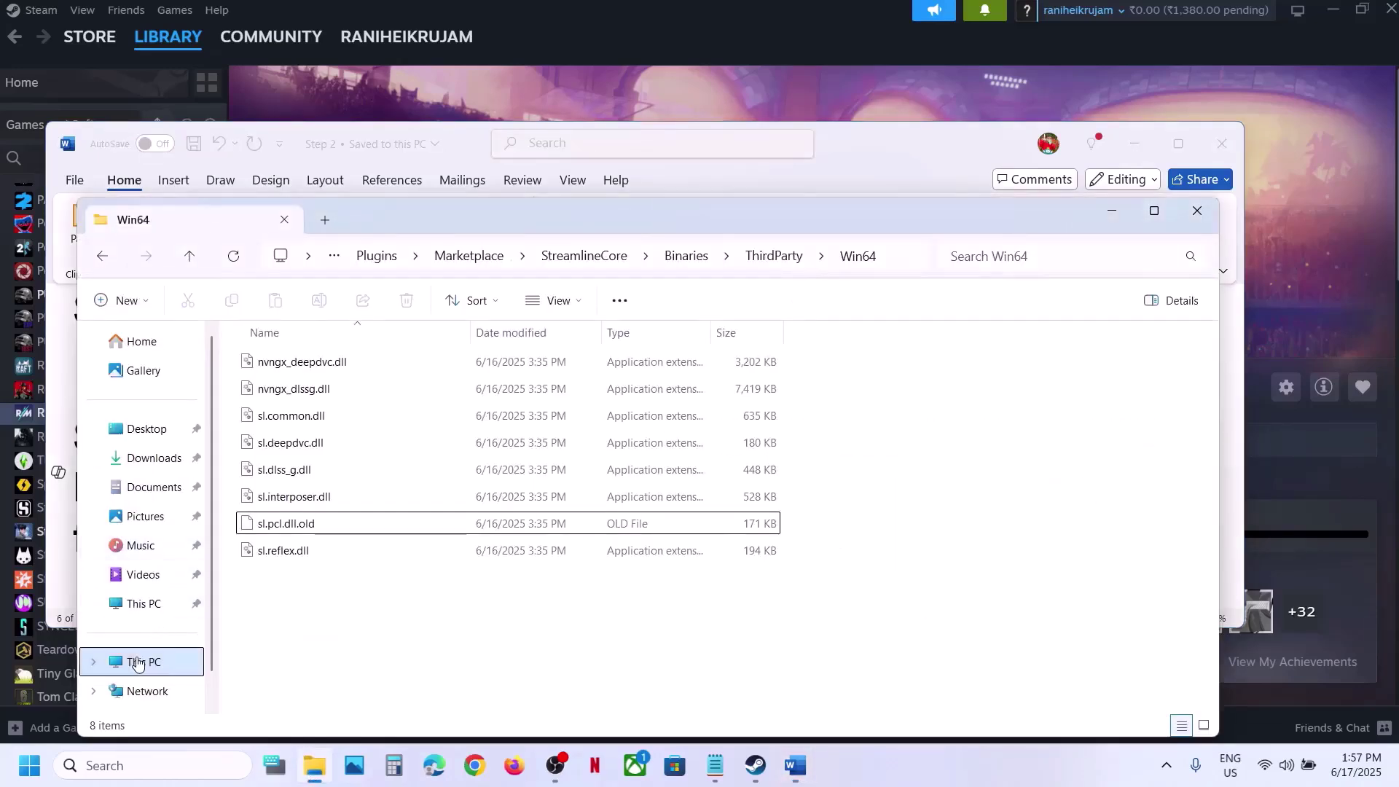
pyautogui.click(137, 664)
pyautogui.doubleClick(422, 387)
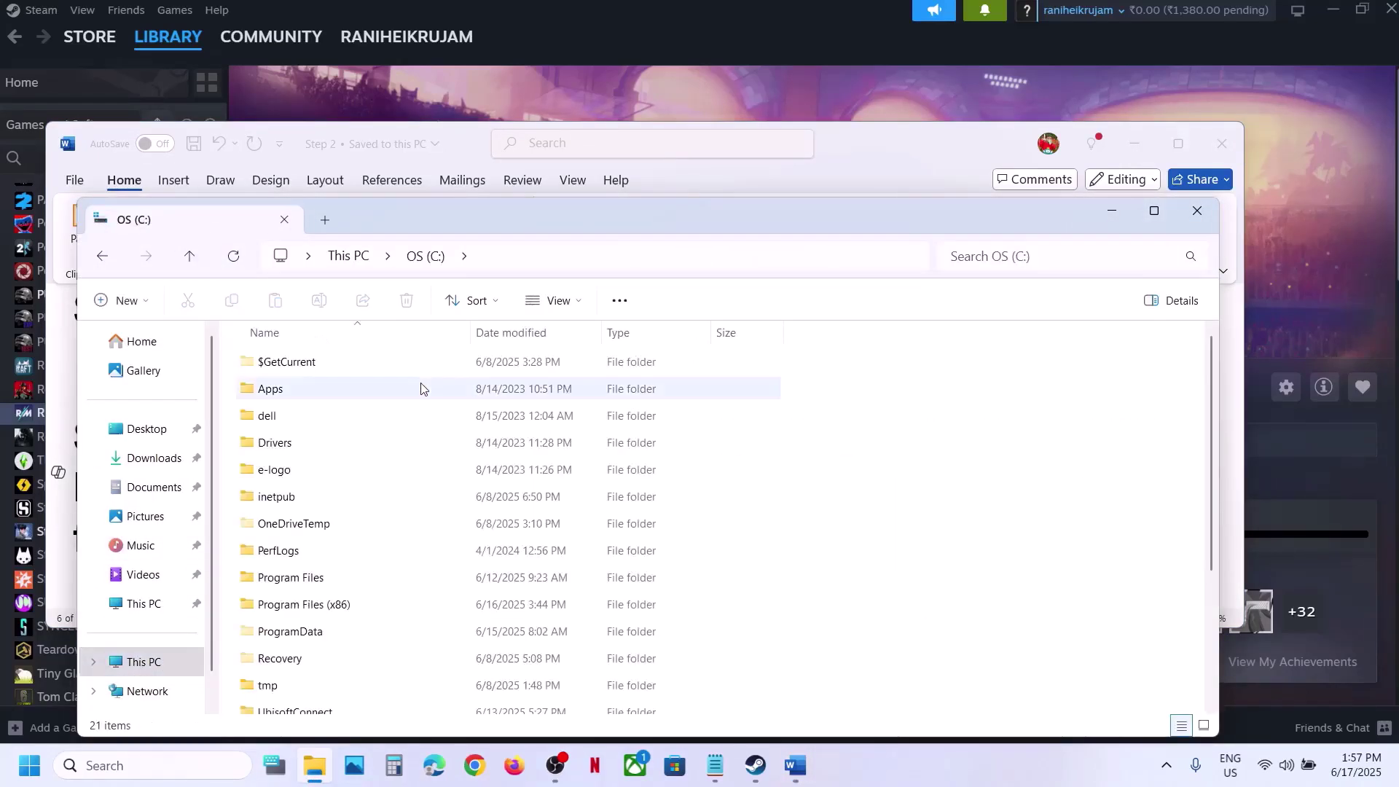
pyautogui.scroll(-3, 420, 388)
pyautogui.doubleClick(274, 543)
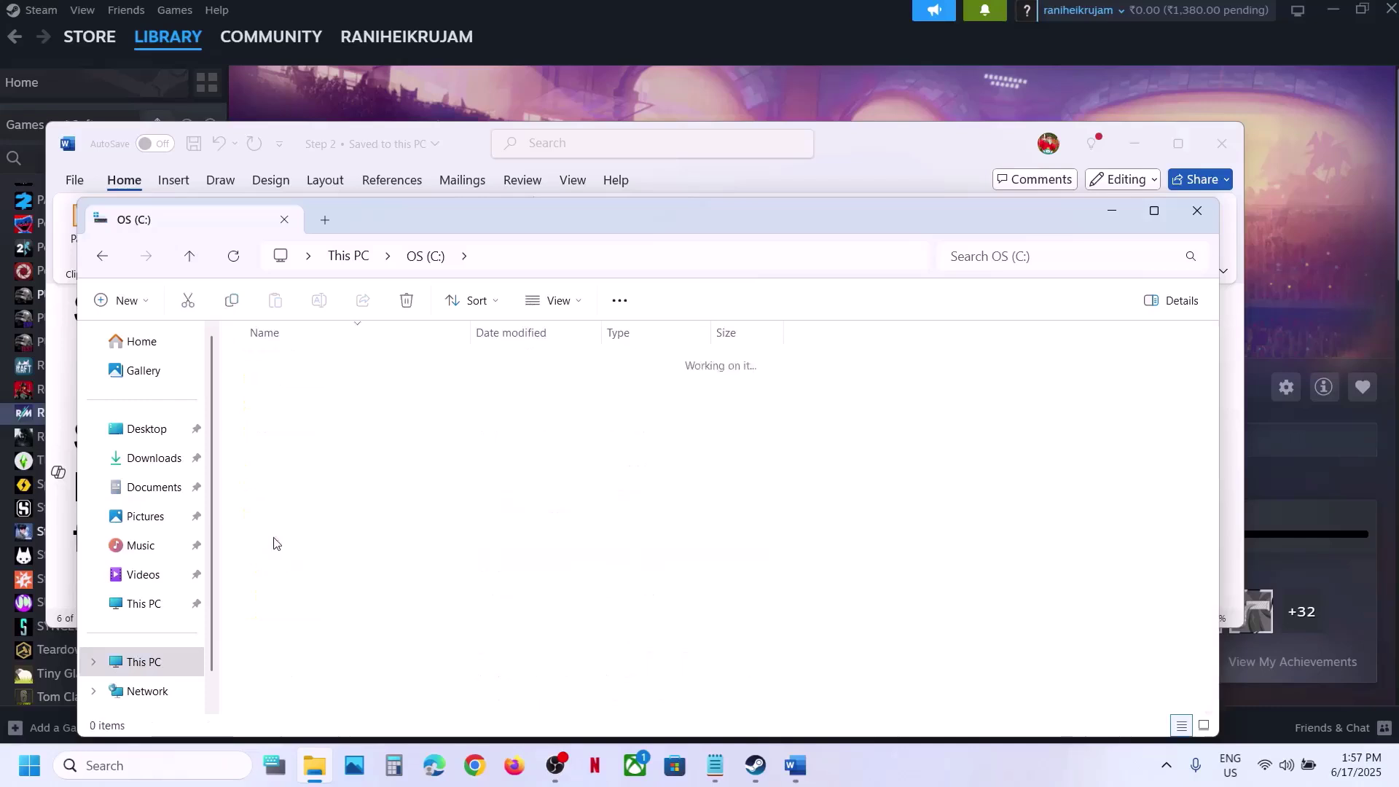
pyautogui.doubleClick(269, 362)
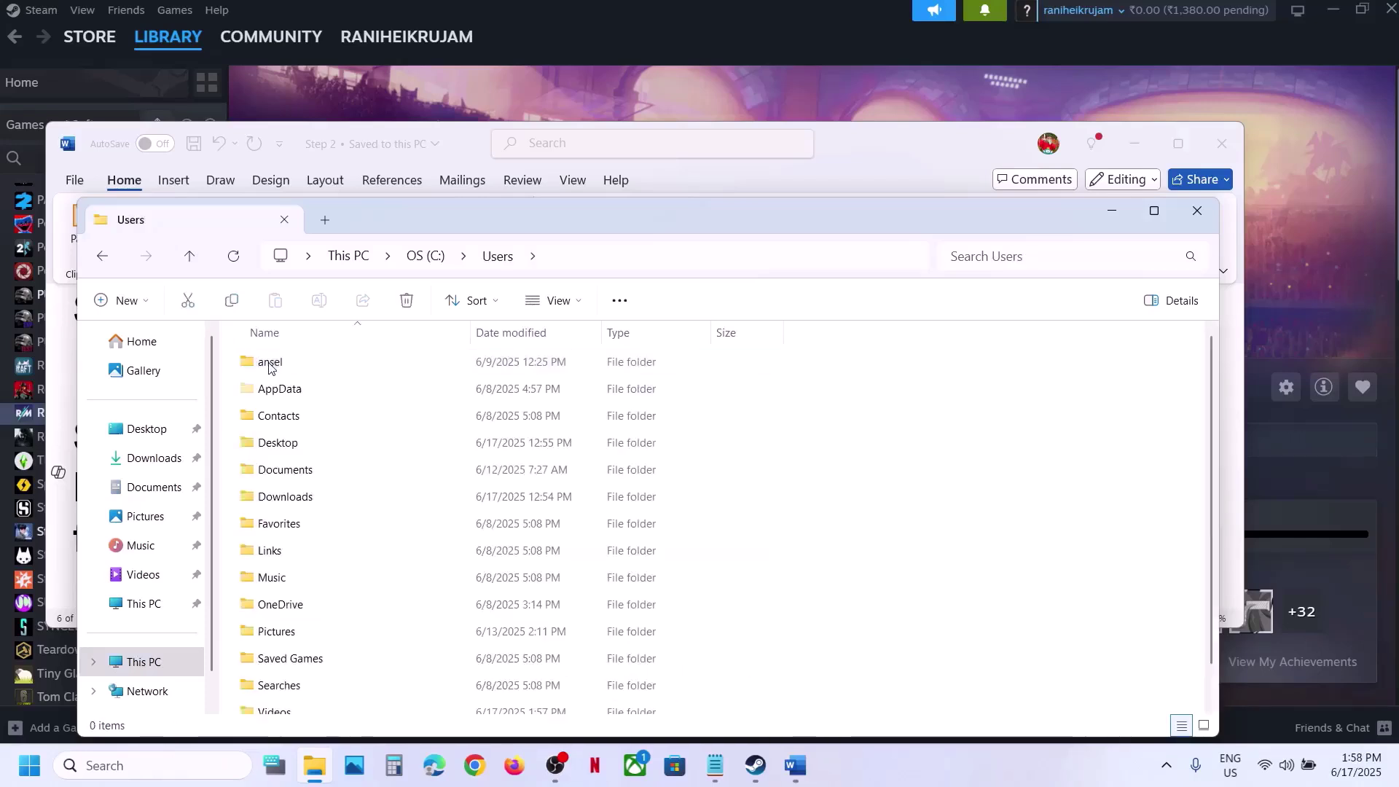
# Confirm hidden items are shown and open AppData\Local\Runtime\Saved, selecting the Config folder
pyautogui.click(336, 396)
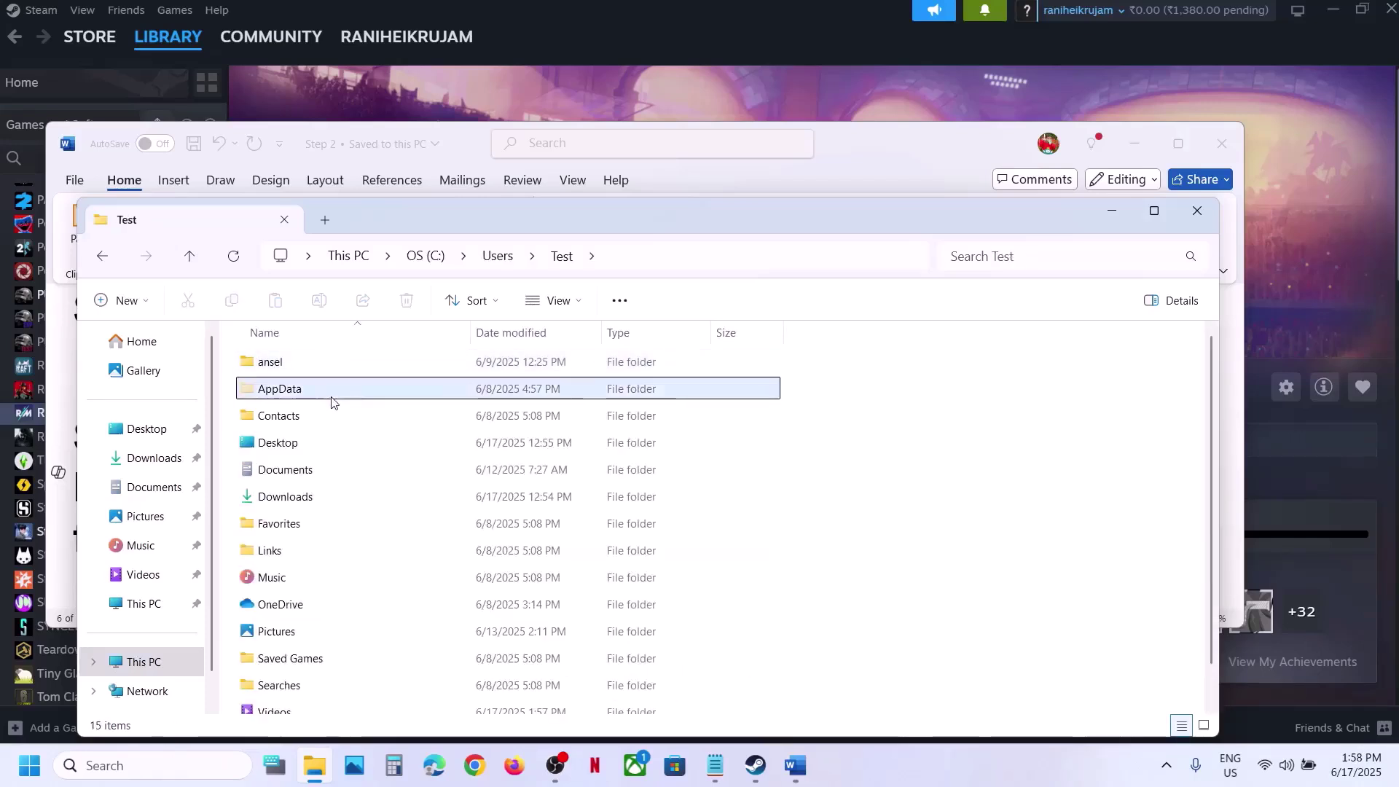
pyautogui.click(580, 312)
pyautogui.moveTo(576, 642)
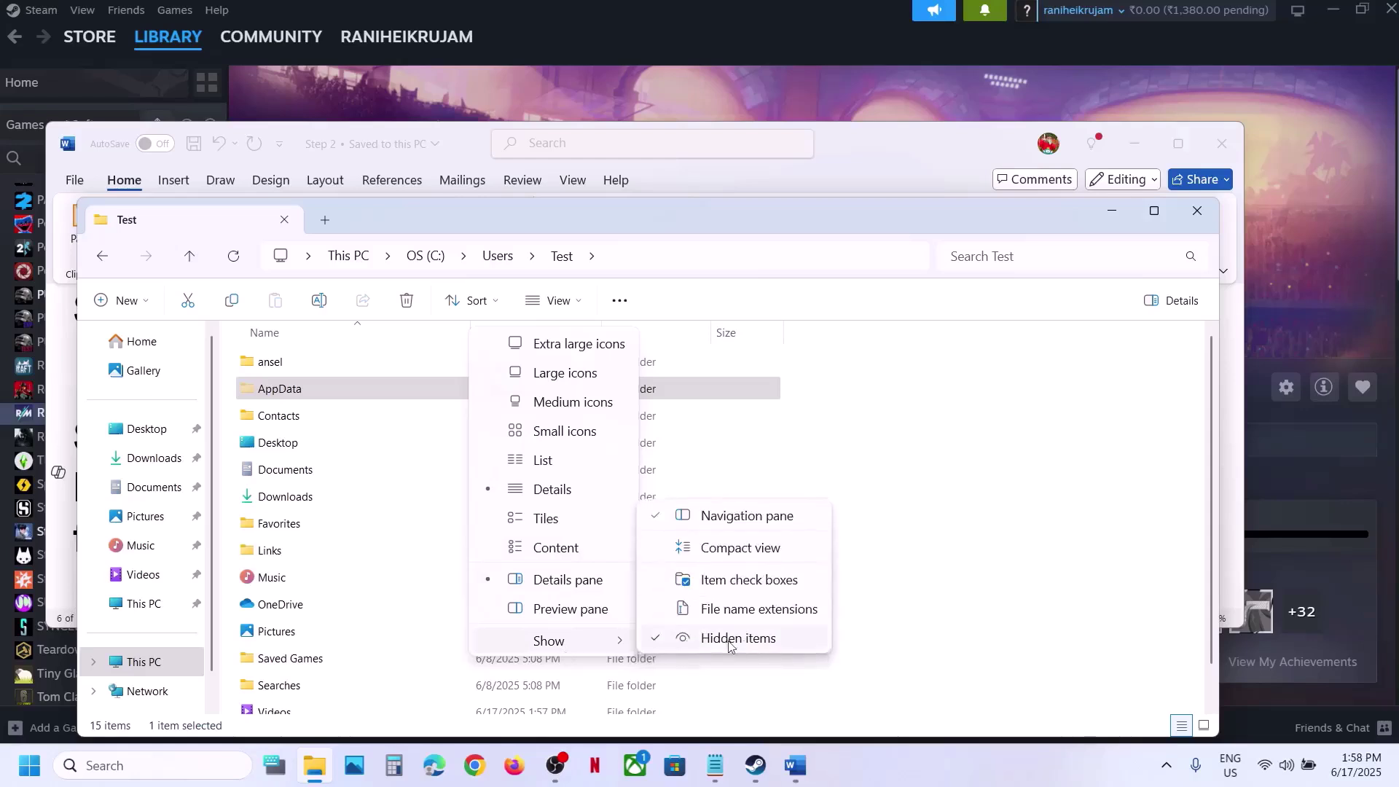
pyautogui.click(261, 395)
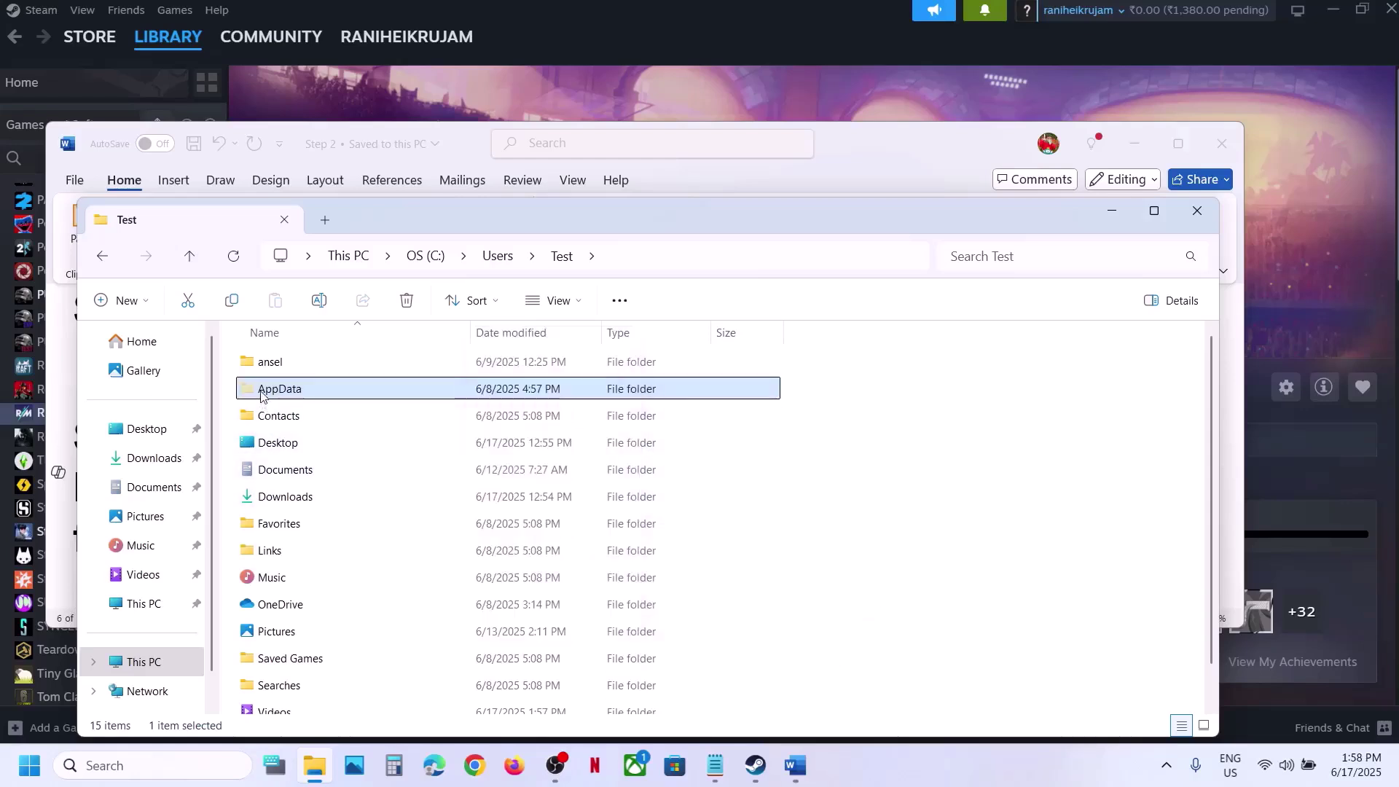
pyautogui.doubleClick(261, 395)
pyautogui.doubleClick(270, 363)
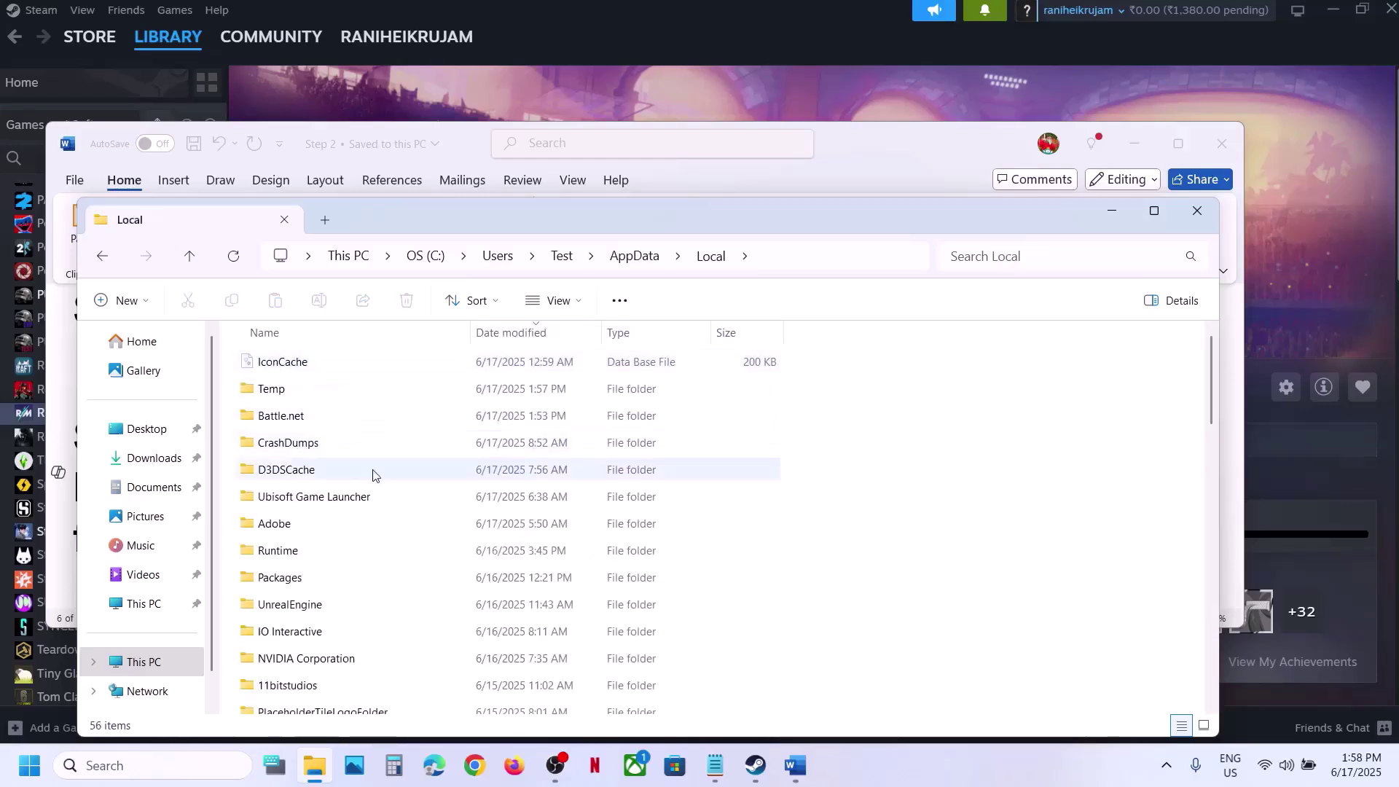
pyautogui.click(290, 549)
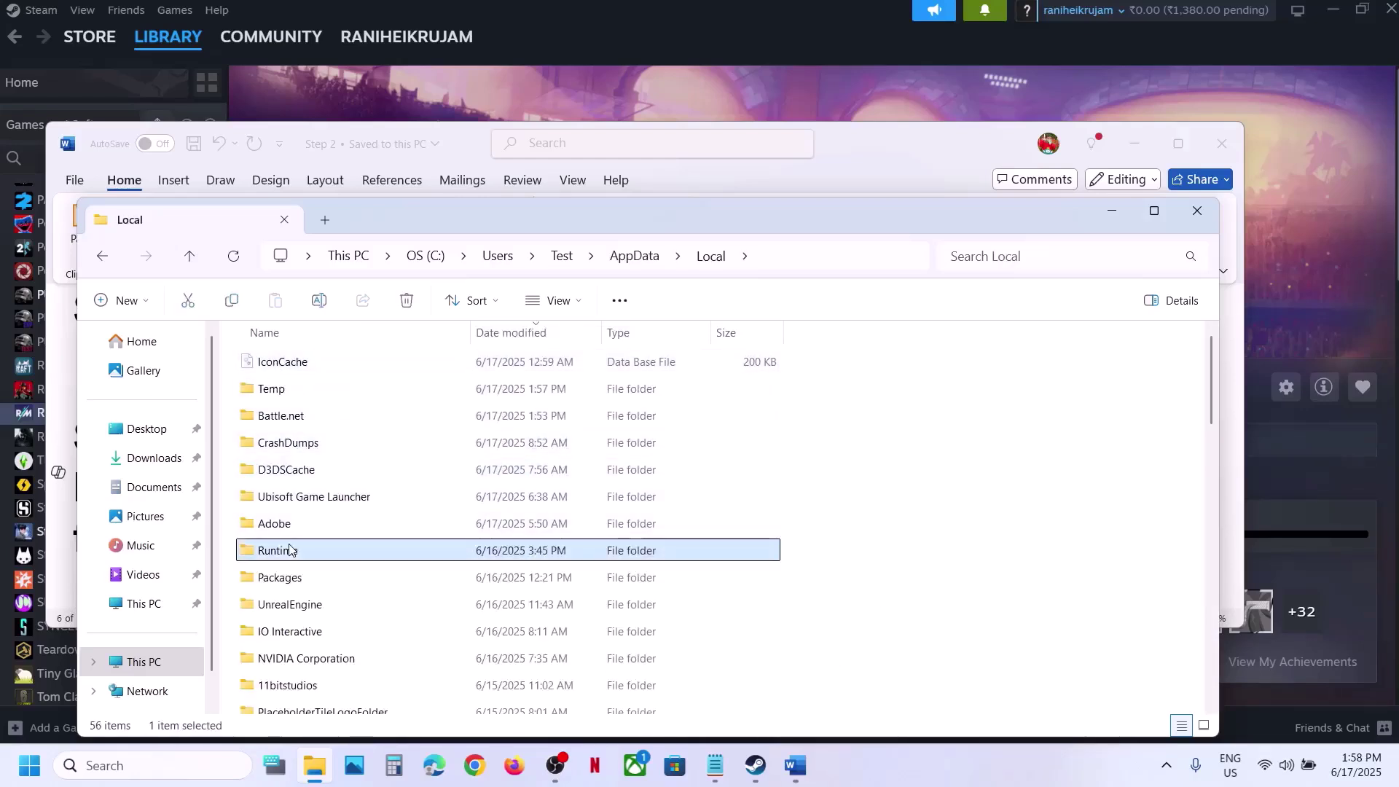
pyautogui.doubleClick(339, 555)
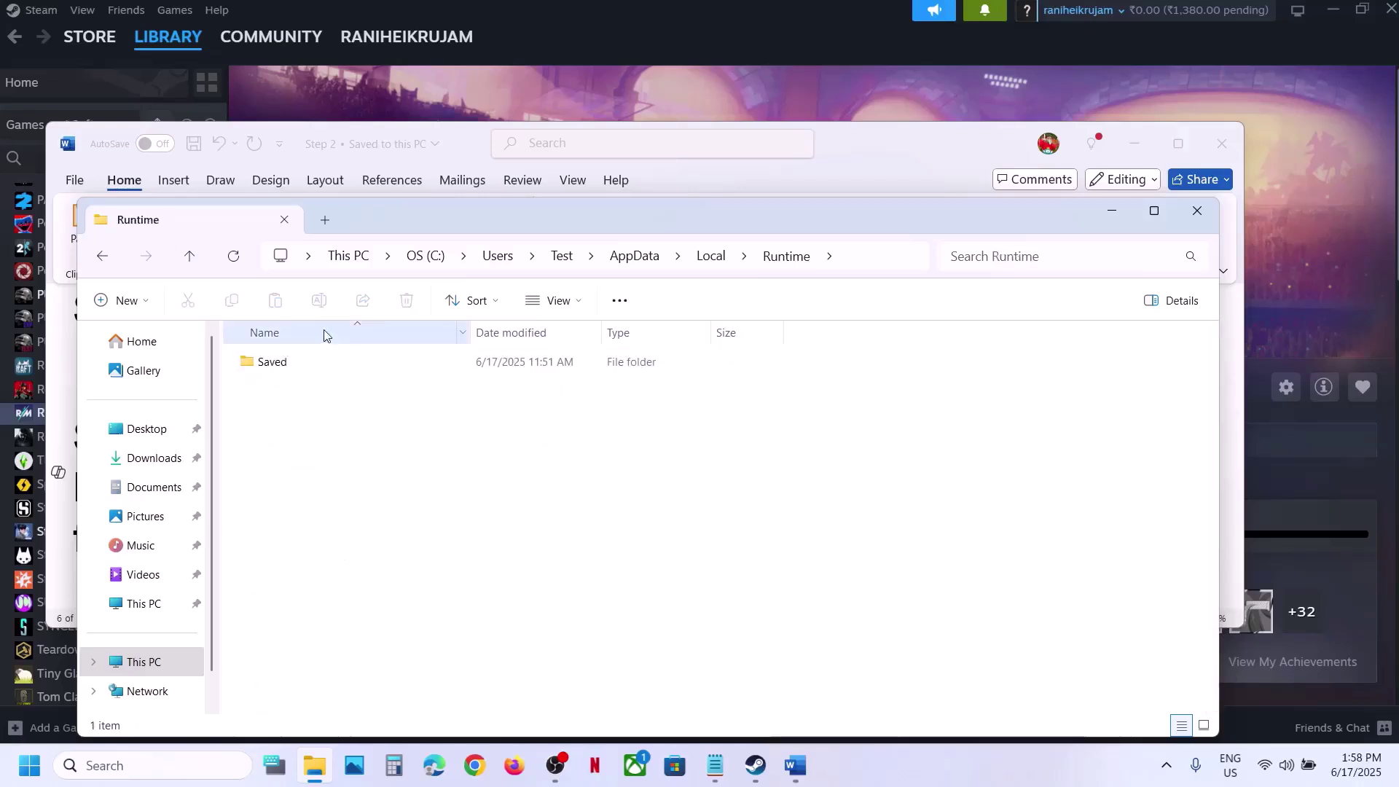
pyautogui.doubleClick(288, 364)
pyautogui.click(344, 361)
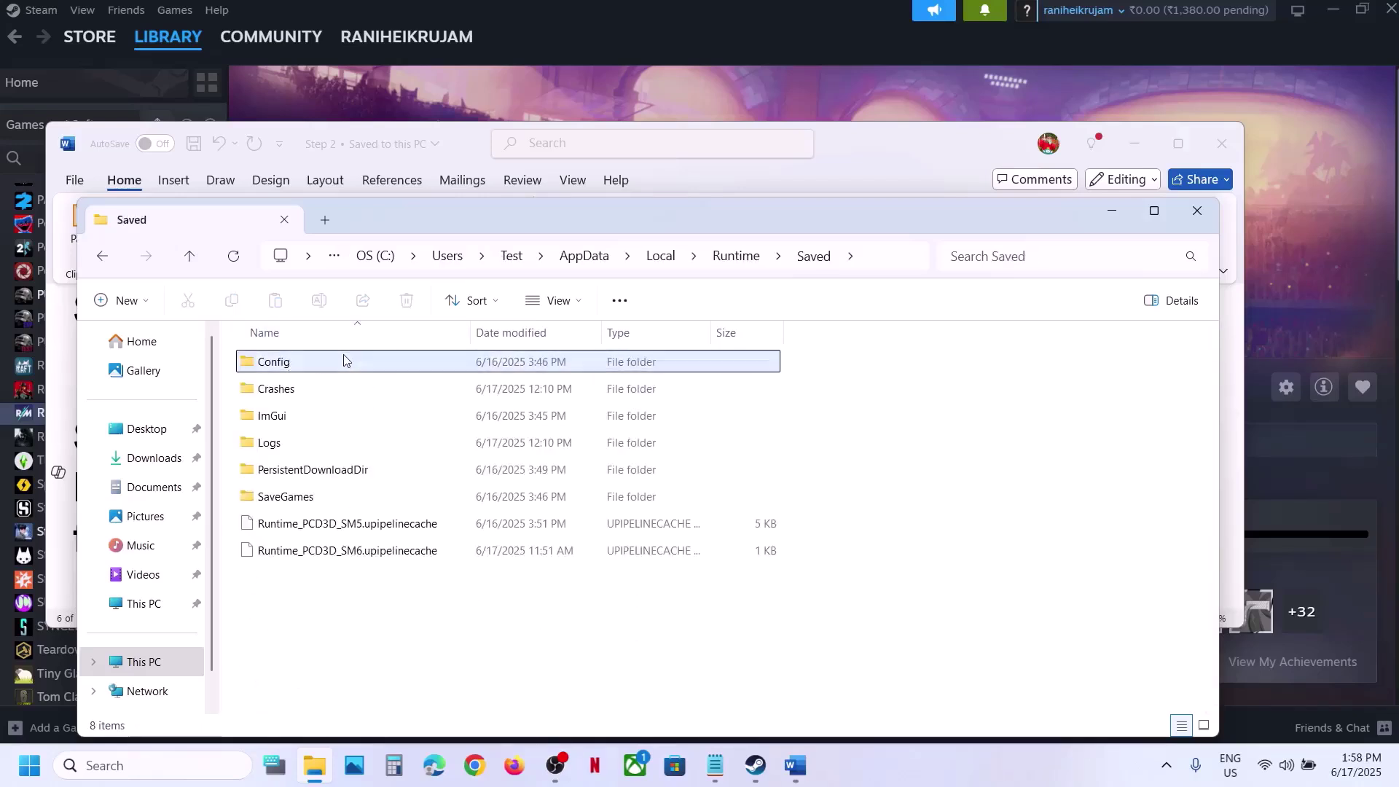
pyautogui.rightClick(378, 371)
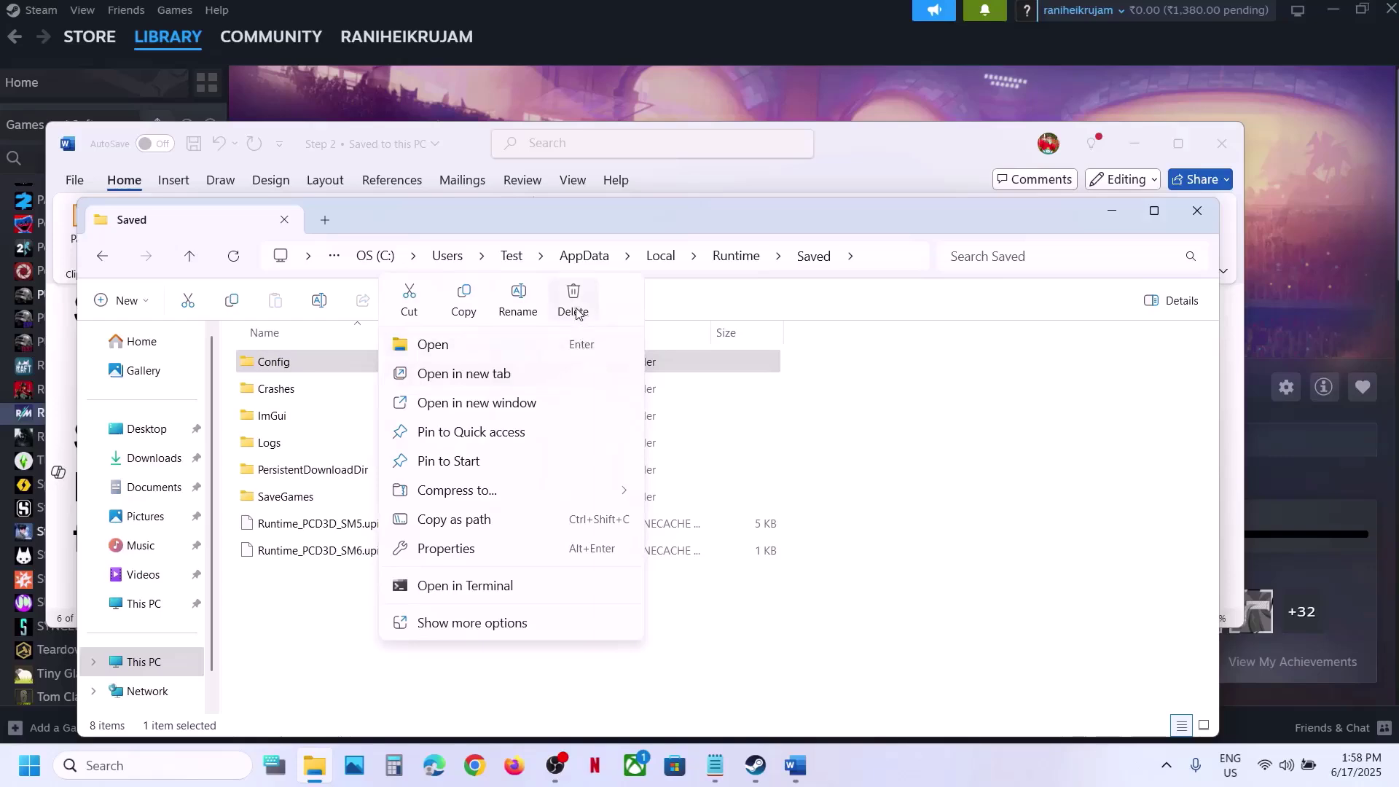
# Highlight Step 12's notes on renaming save files, losing progress and backing up first
pyautogui.click(793, 767)
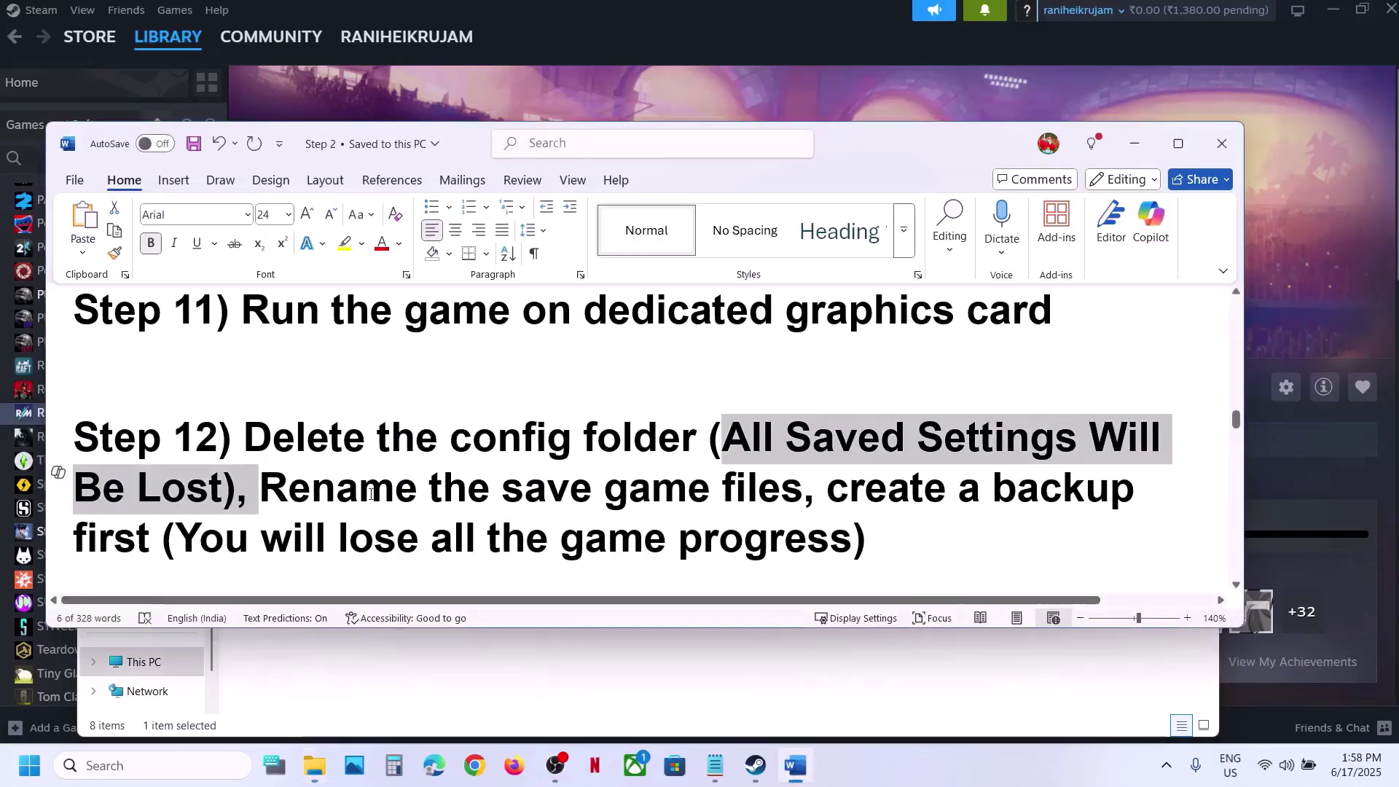
pyautogui.moveTo(329, 492); pyautogui.dragTo(720, 494)
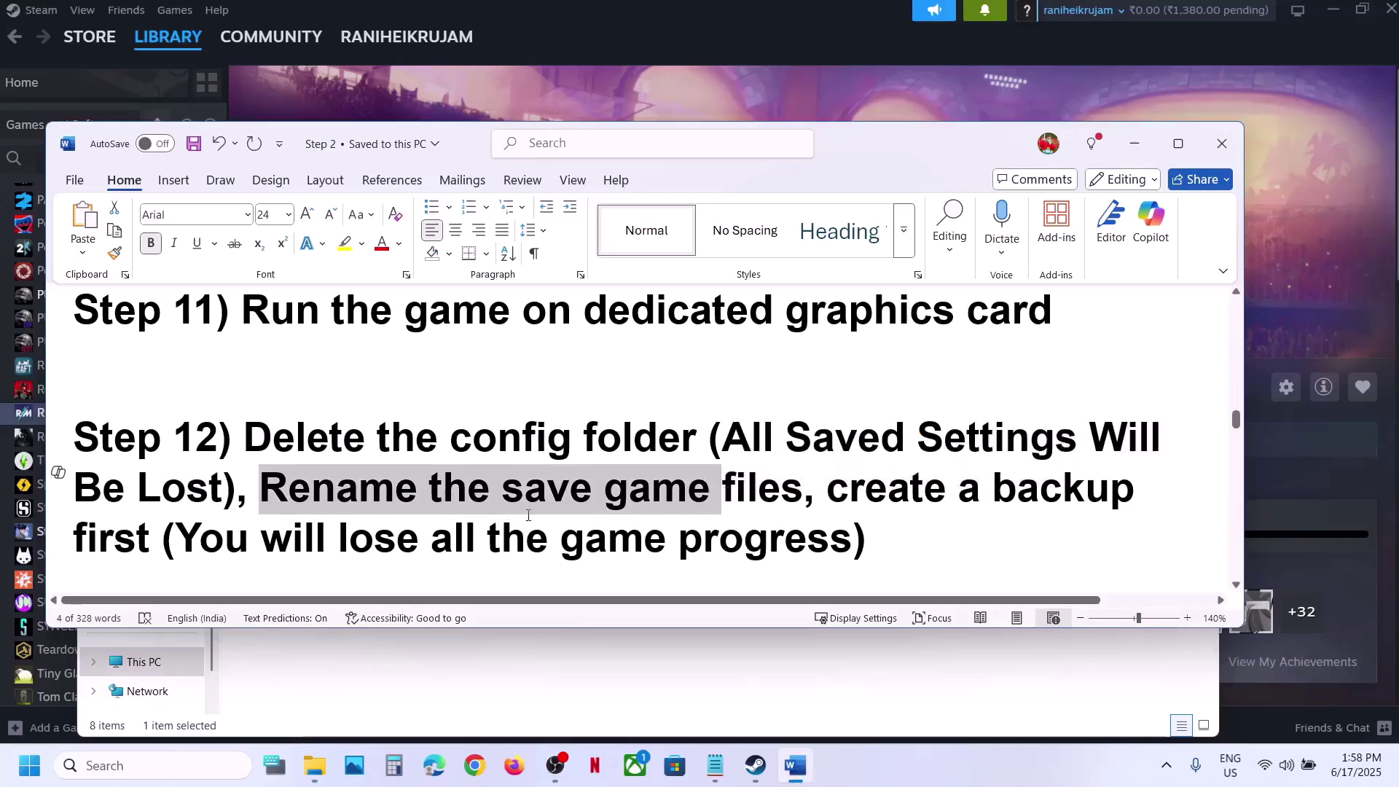
pyautogui.moveTo(204, 551); pyautogui.dragTo(766, 540)
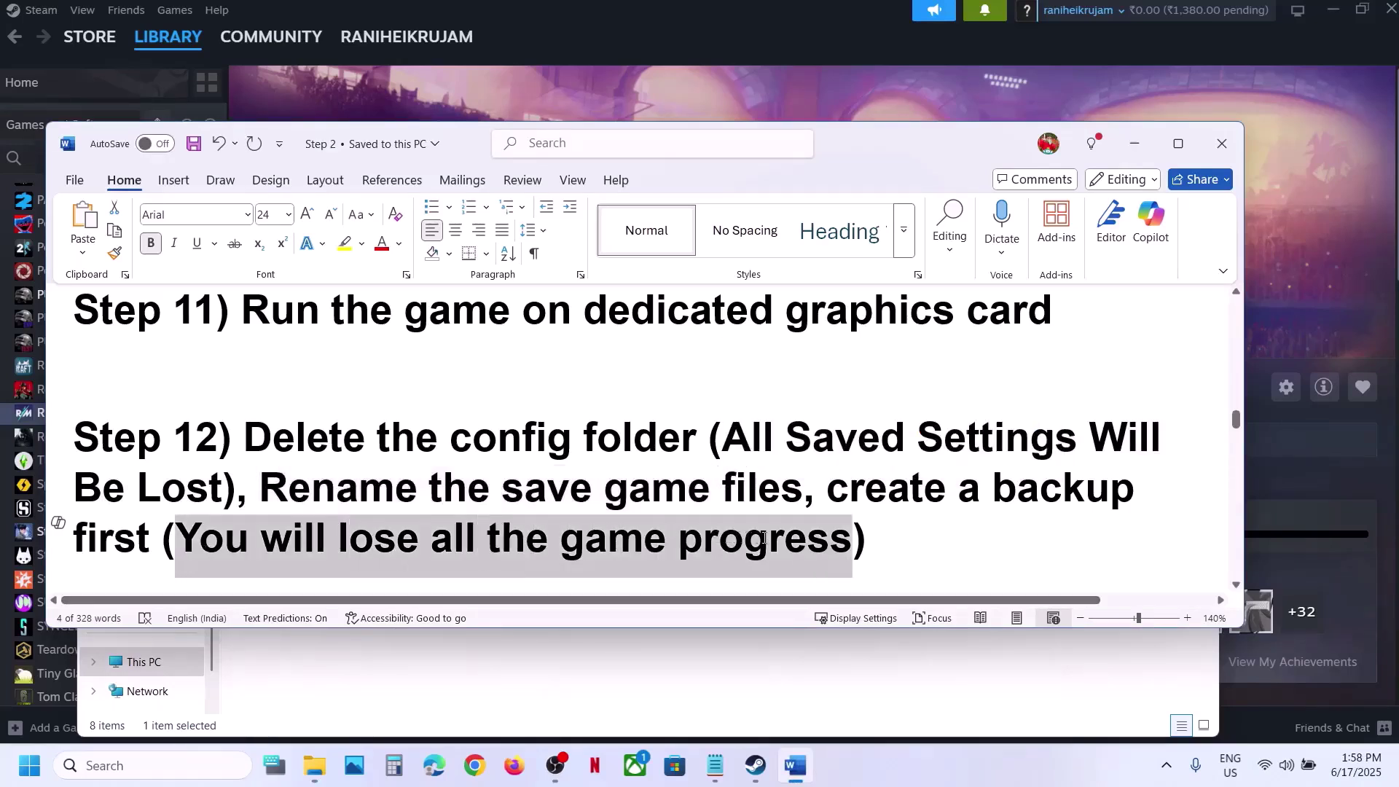
pyautogui.click(648, 481)
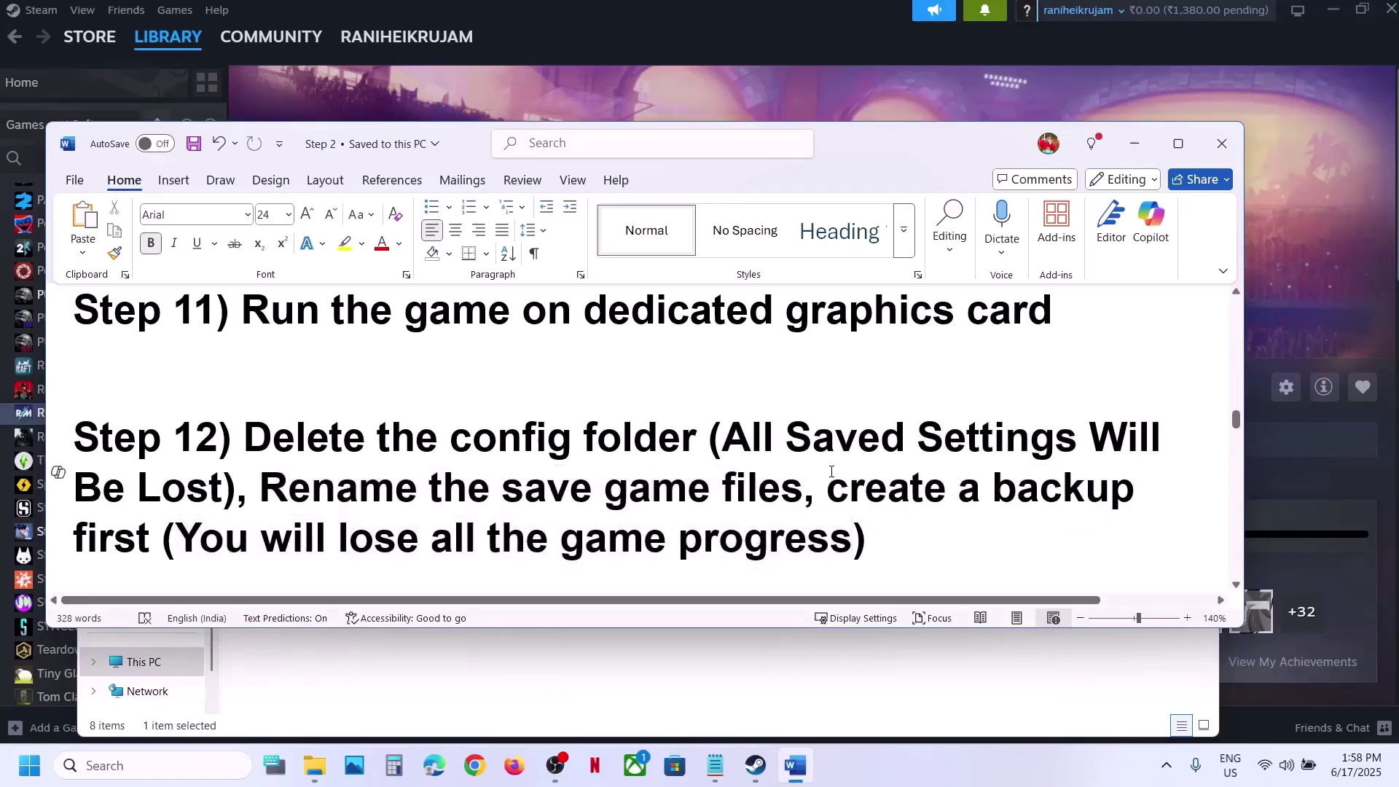
pyautogui.moveTo(828, 482); pyautogui.dragTo(175, 540)
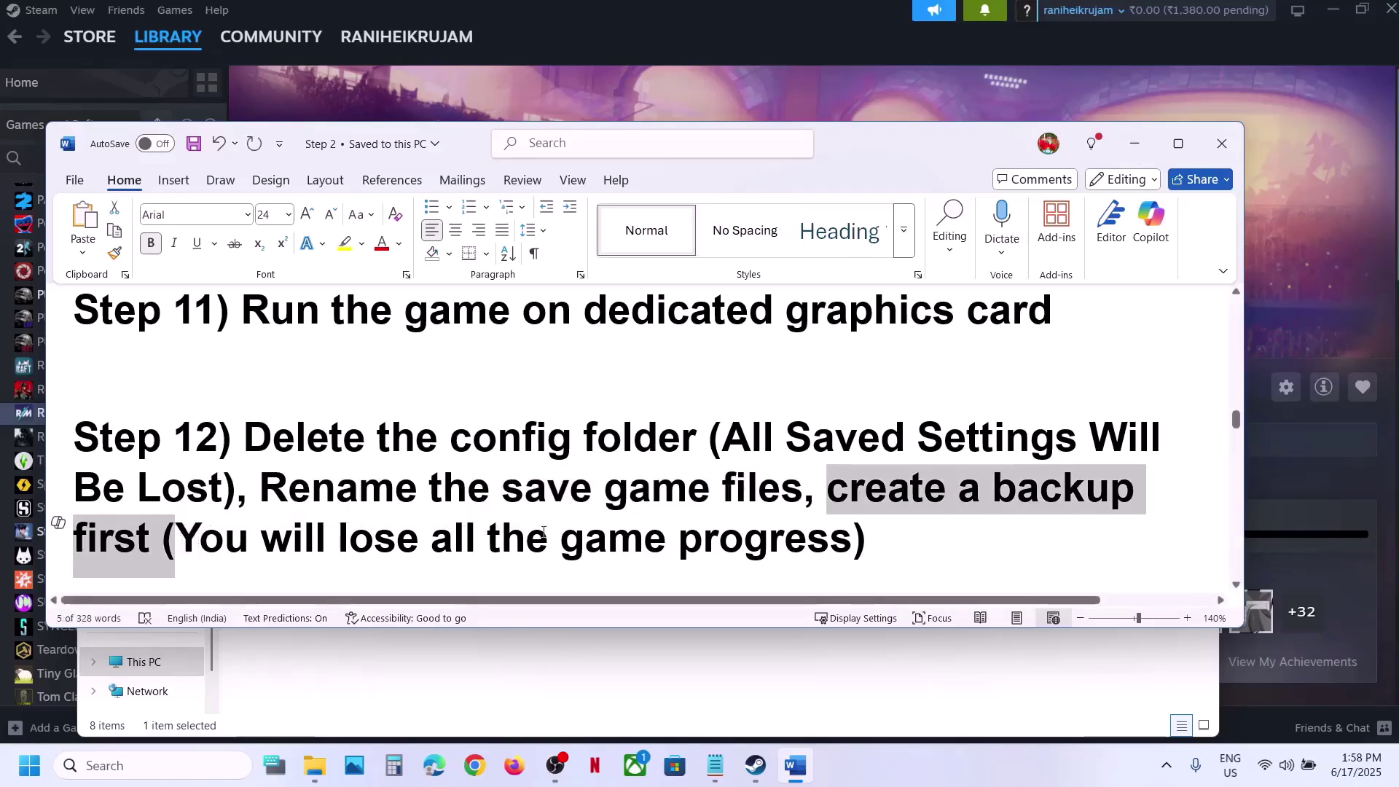
pyautogui.click(315, 765)
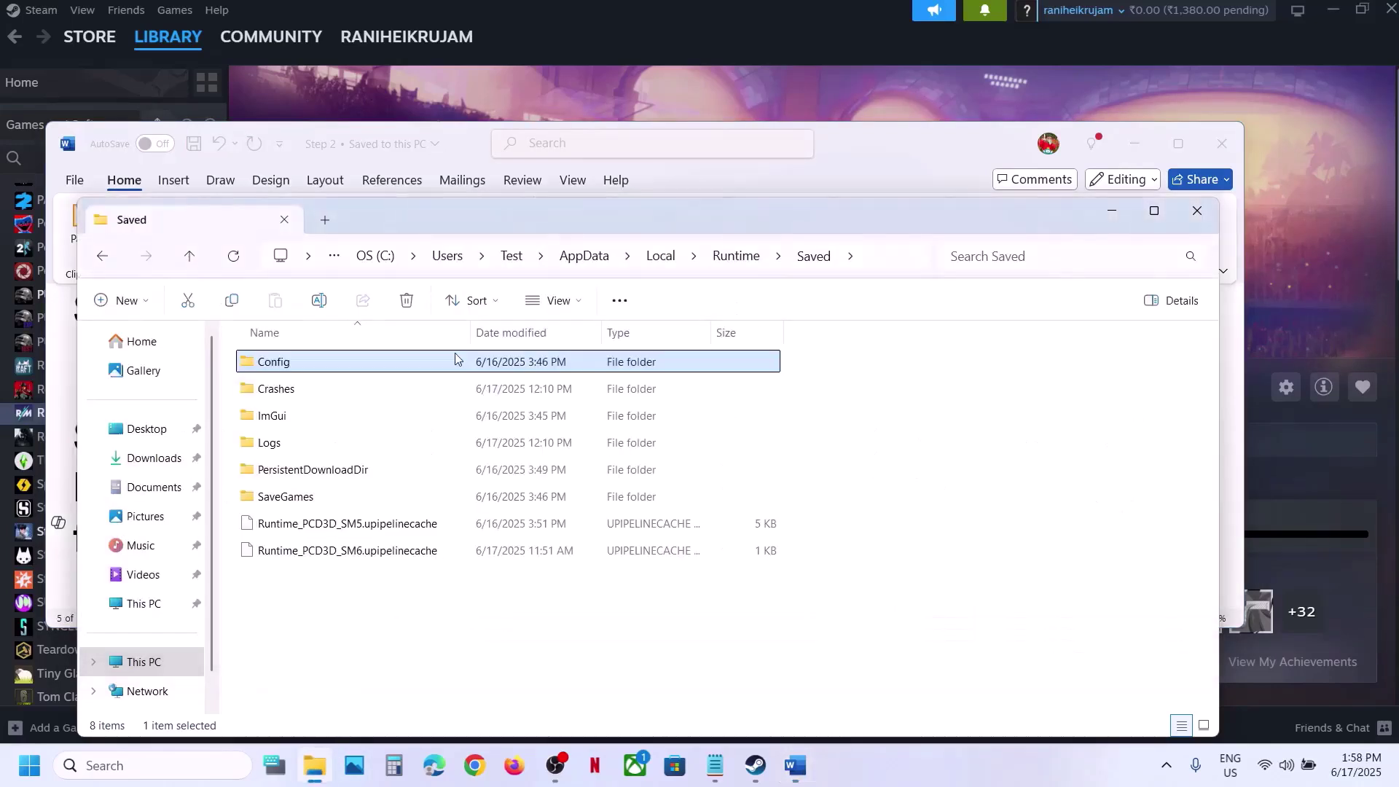
# Back up the Runtime folder from AppData\Local by copying it to the desktop
pyautogui.click(194, 261)
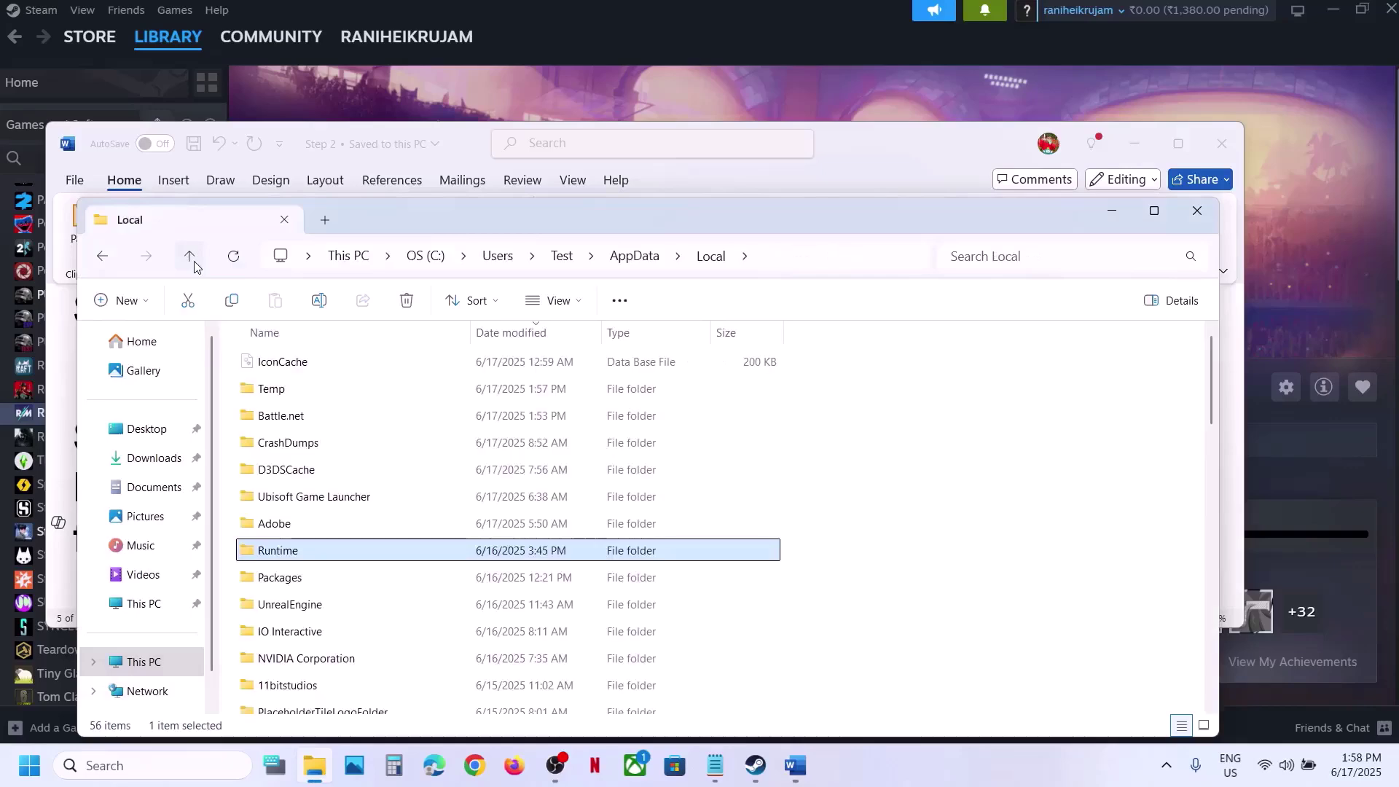
pyautogui.rightClick(319, 553)
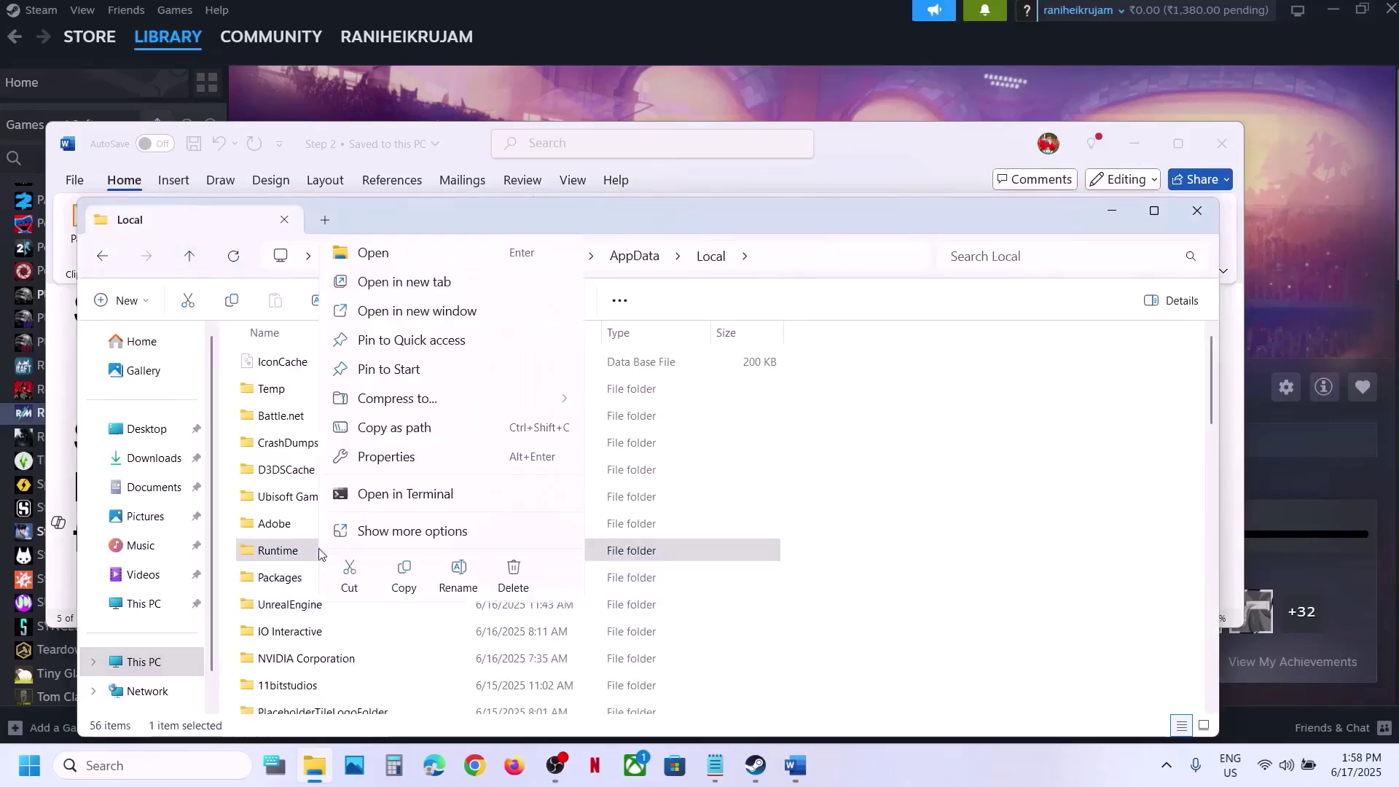
pyautogui.click(403, 567)
pyautogui.press('super+d')
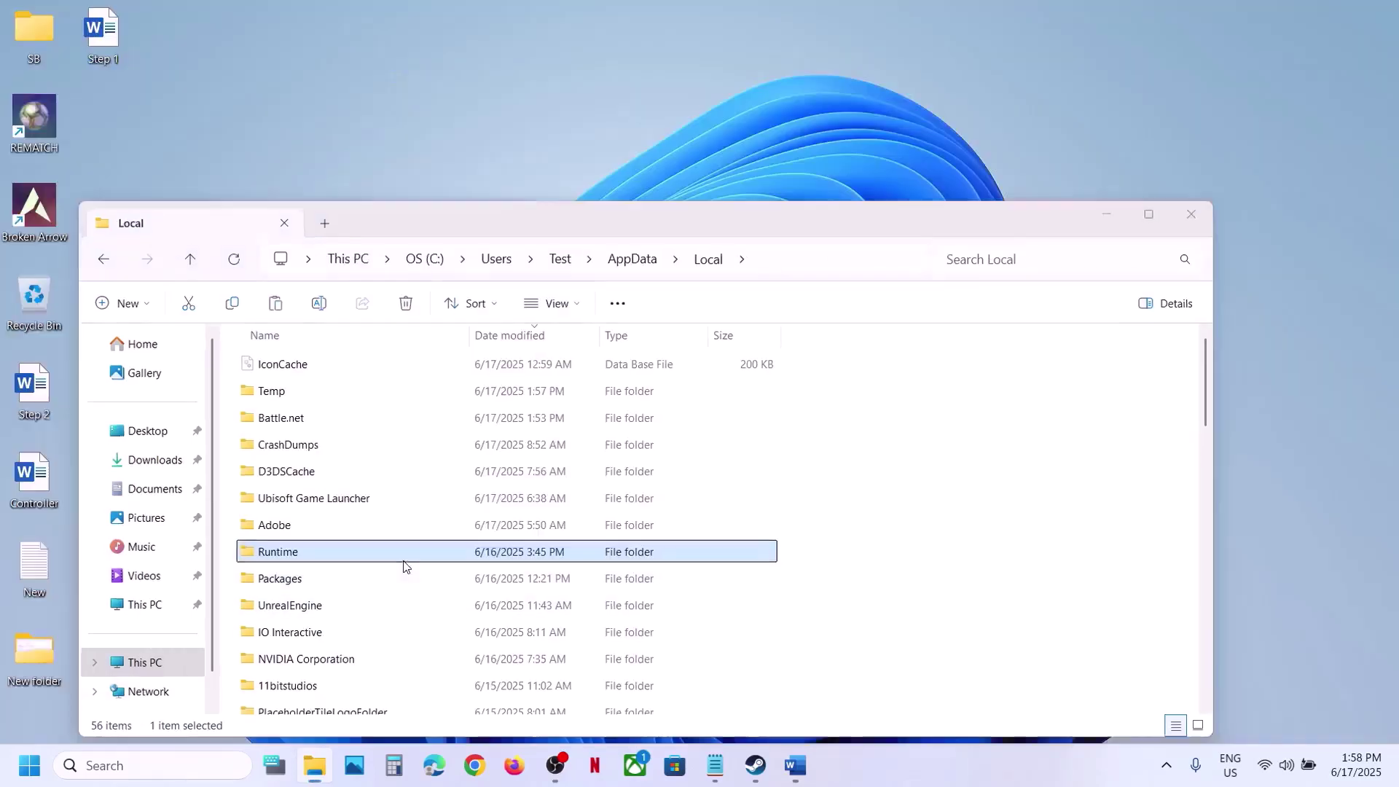
pyautogui.hotkey('ctrl', 'v')
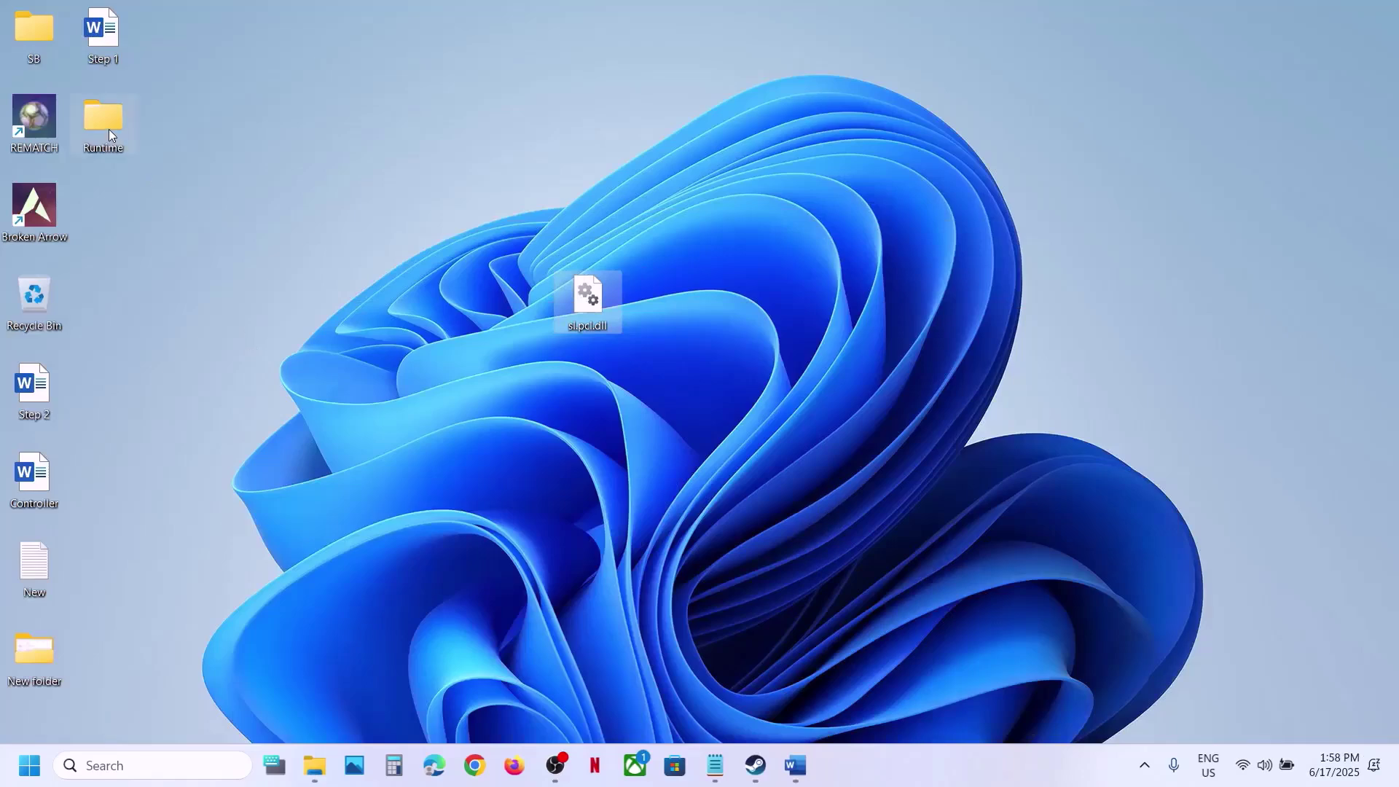
pyautogui.moveTo(108, 129); pyautogui.dragTo(523, 307)
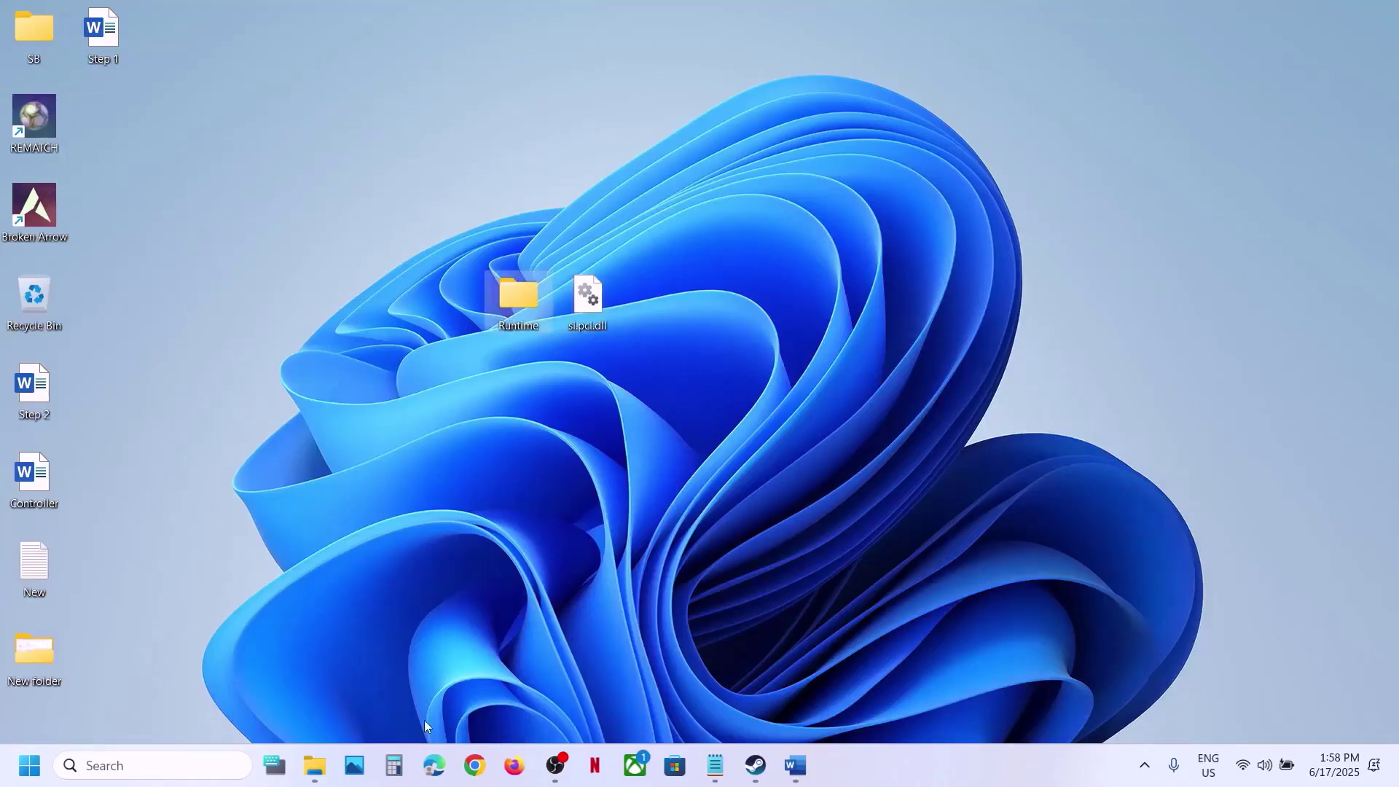
pyautogui.click(315, 765)
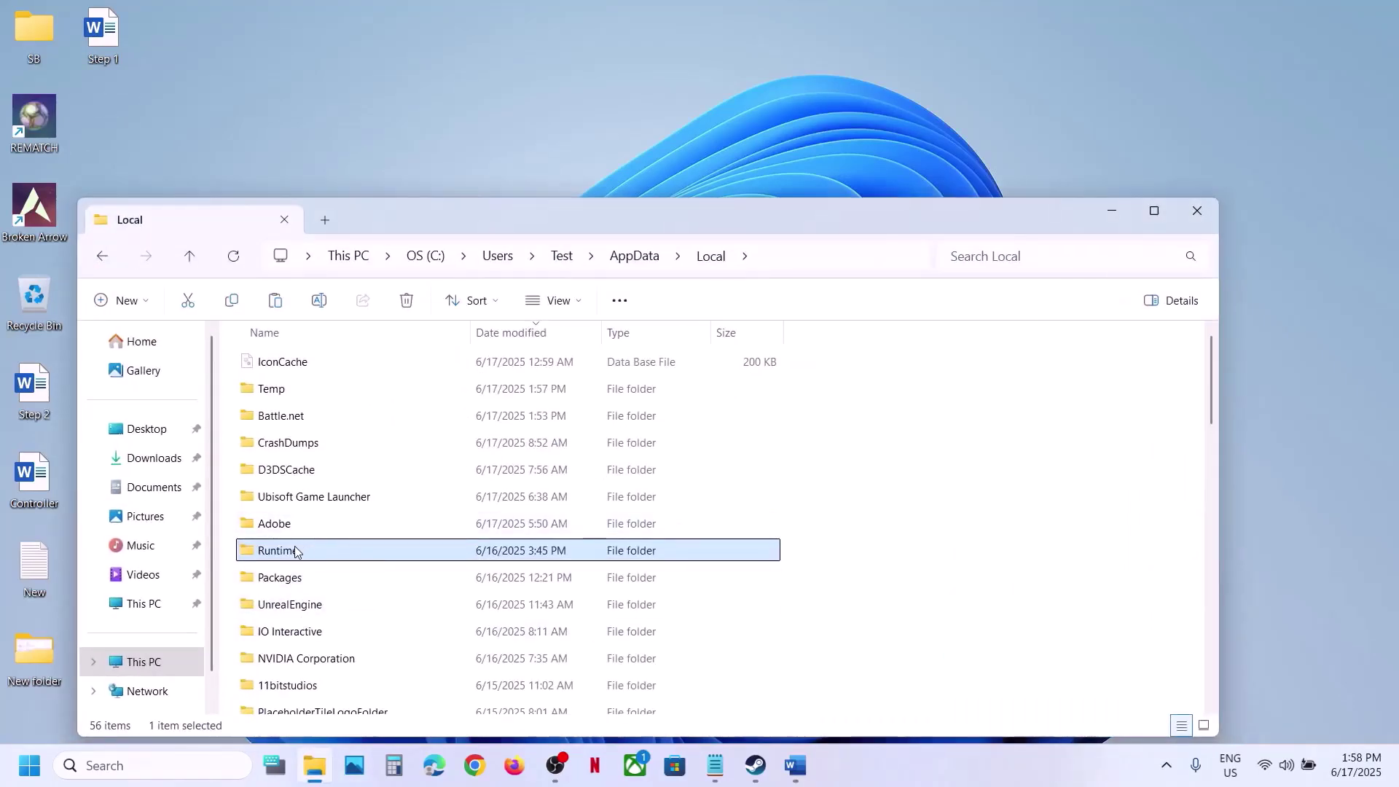
# Rename the original Runtime folder to Runtime.old
pyautogui.rightClick(297, 552)
pyautogui.click(489, 568)
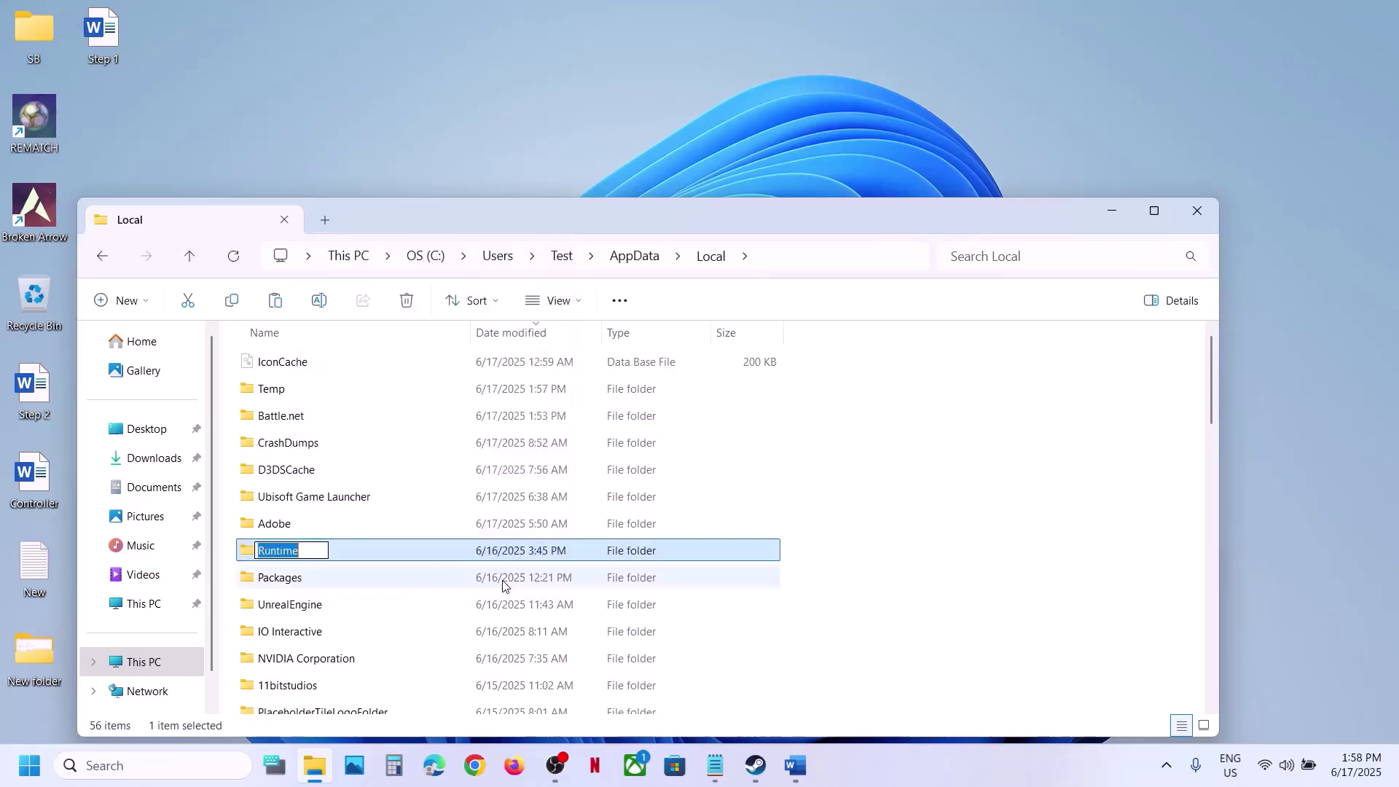
pyautogui.click(321, 551)
pyautogui.write('.')
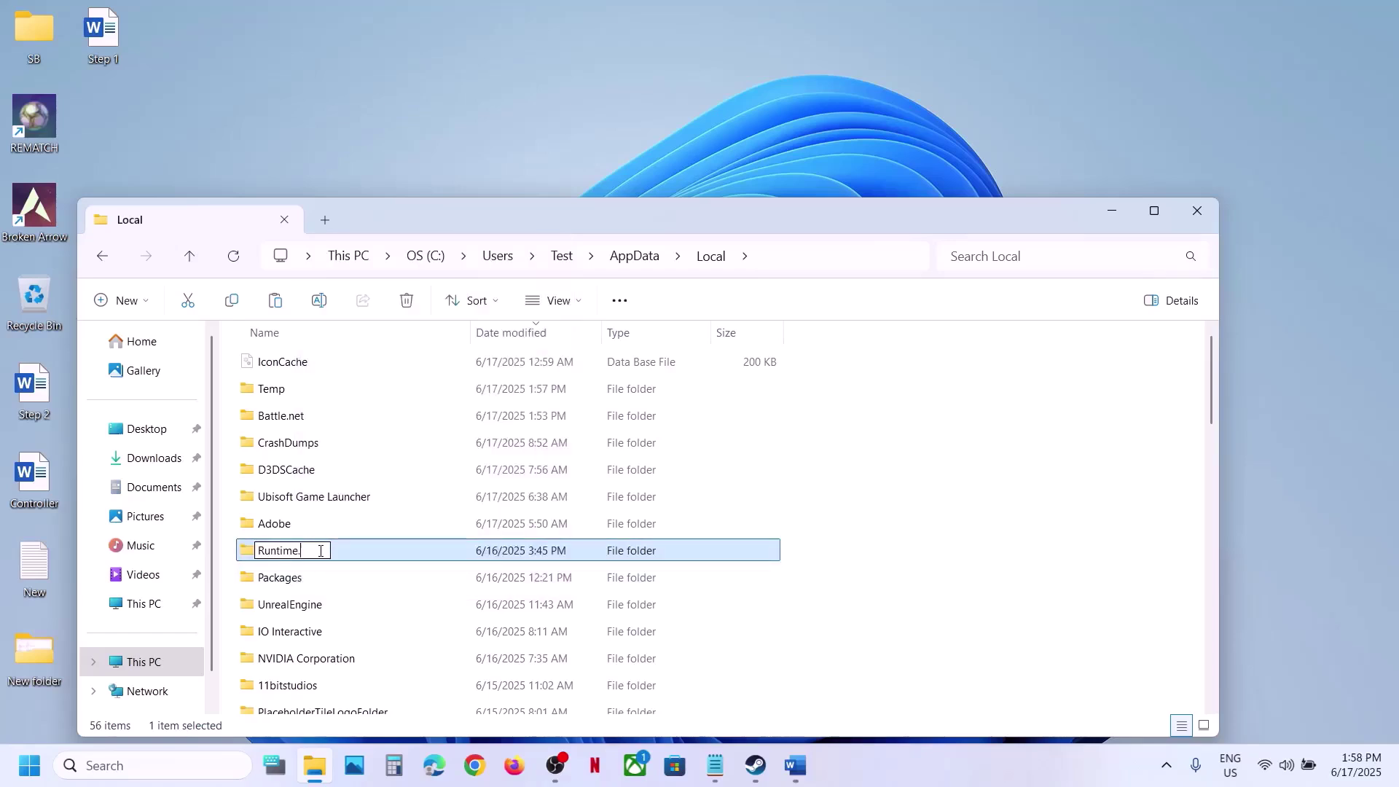
pyautogui.write('old')
pyautogui.press('Return')
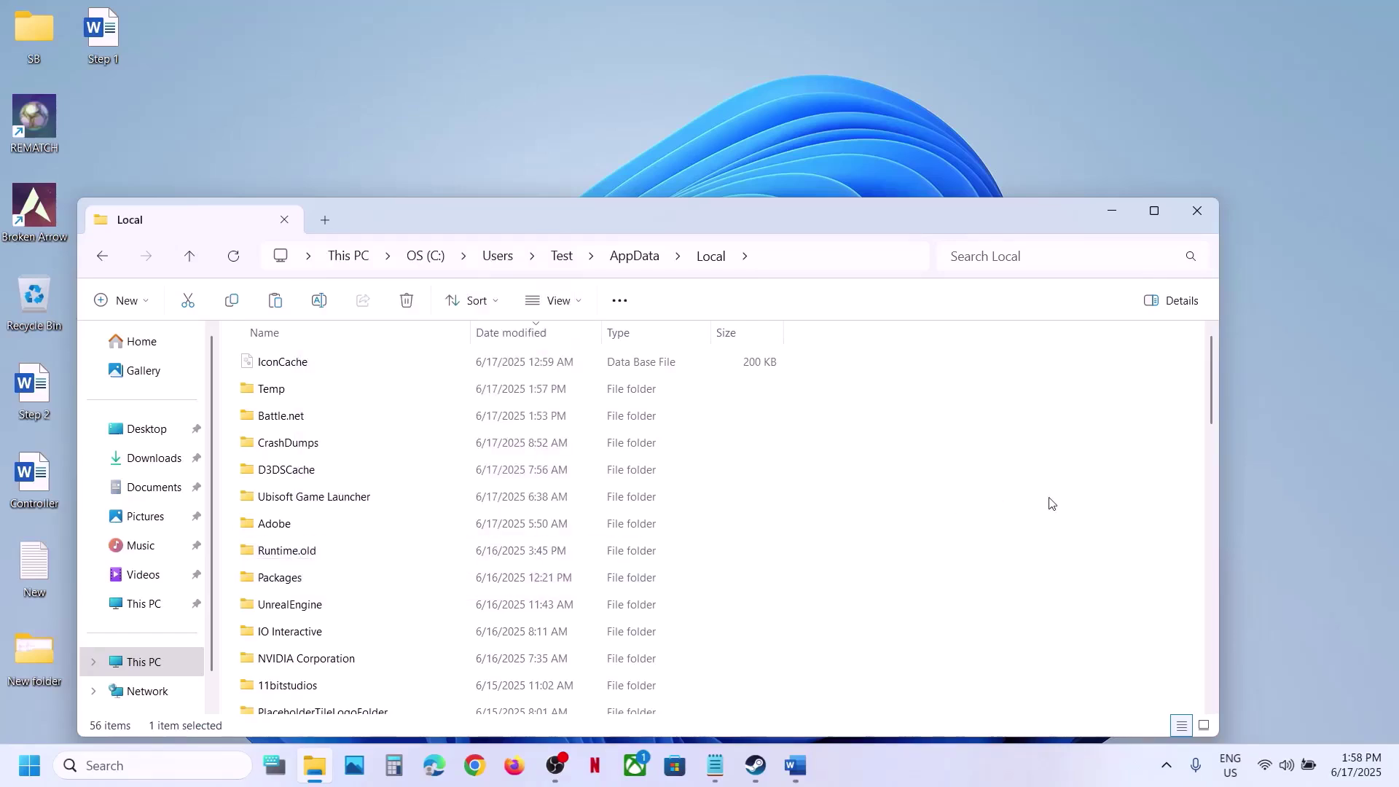
pyautogui.click(755, 765)
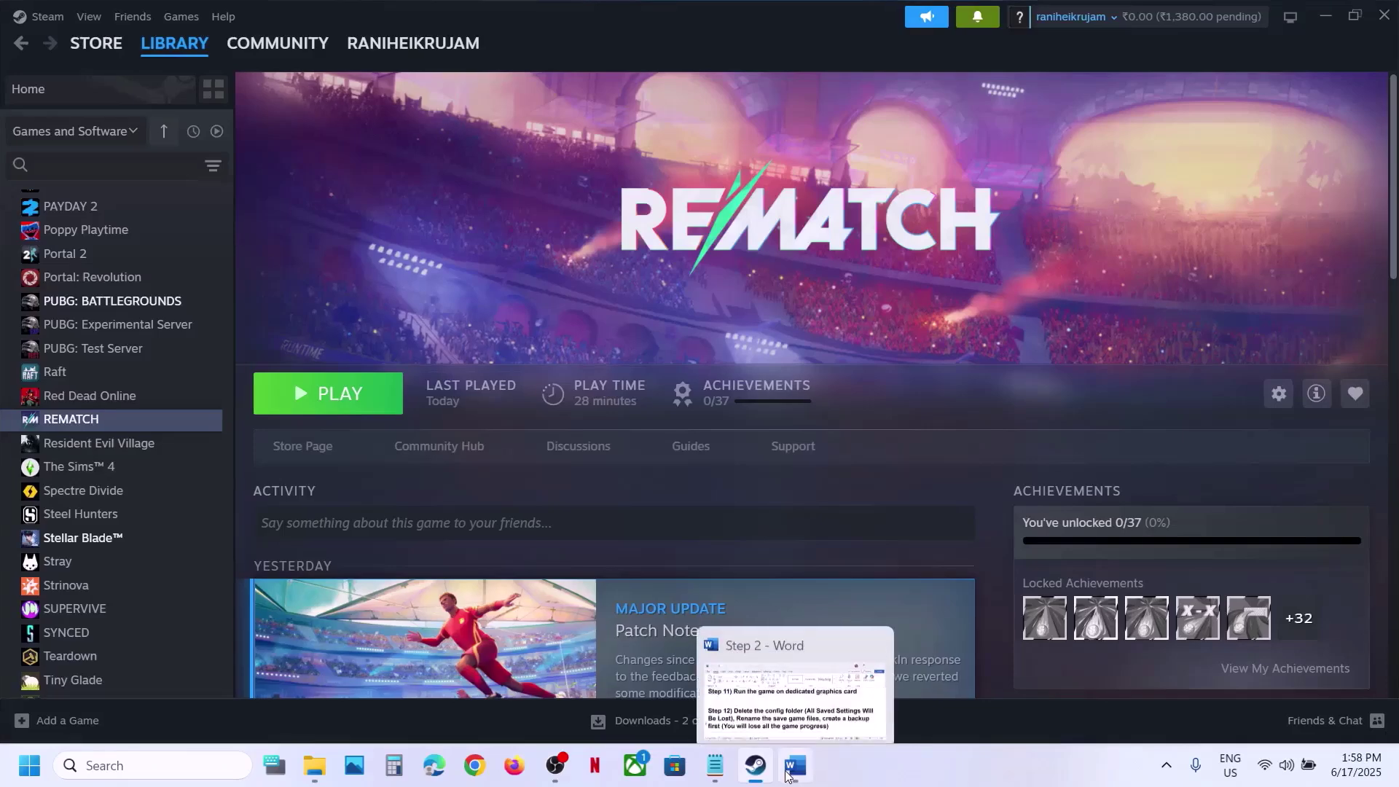
# Check the Word notes, then open REMATCH's Properties from the Steam library
pyautogui.click(794, 765)
pyautogui.scroll(-2, 684, 530)
pyautogui.scroll(-1, 684, 530)
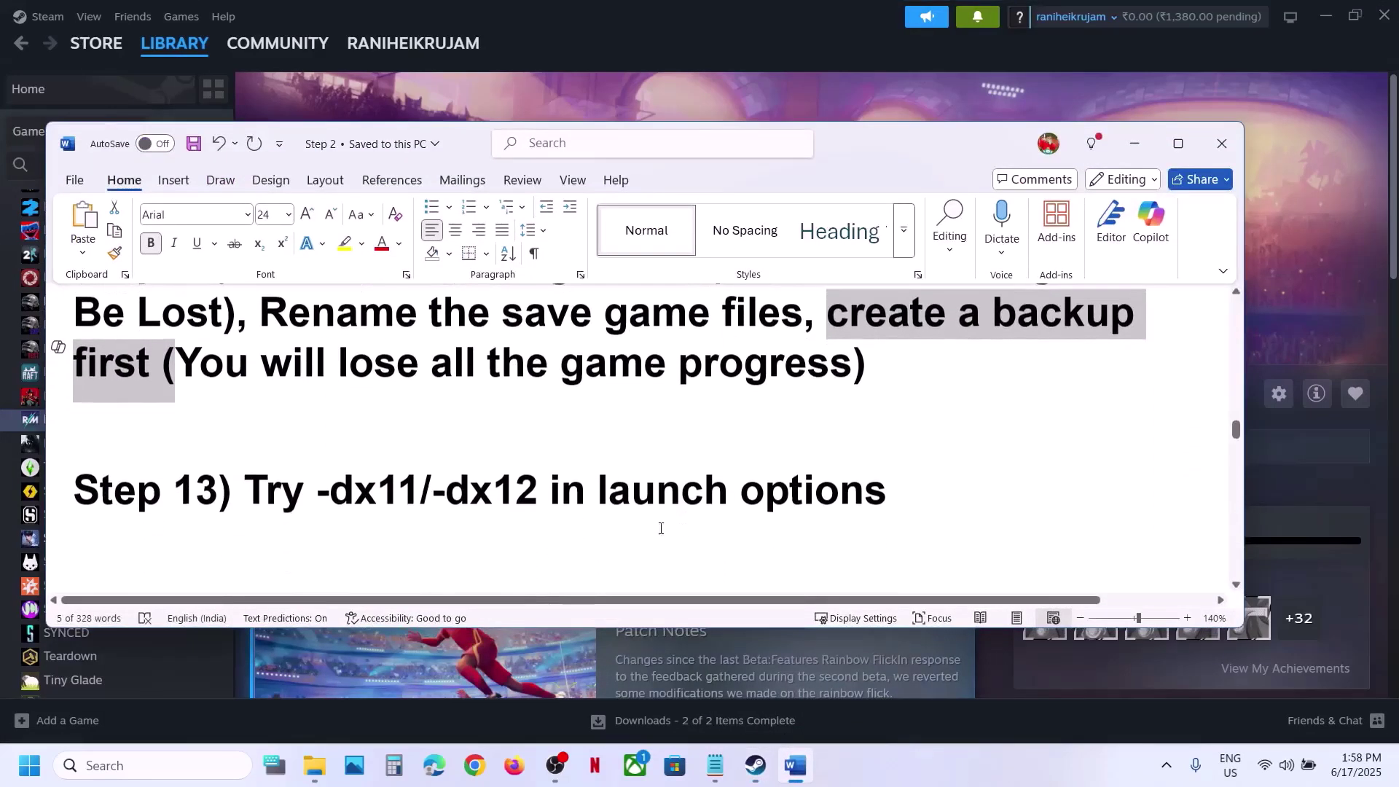
pyautogui.click(541, 117)
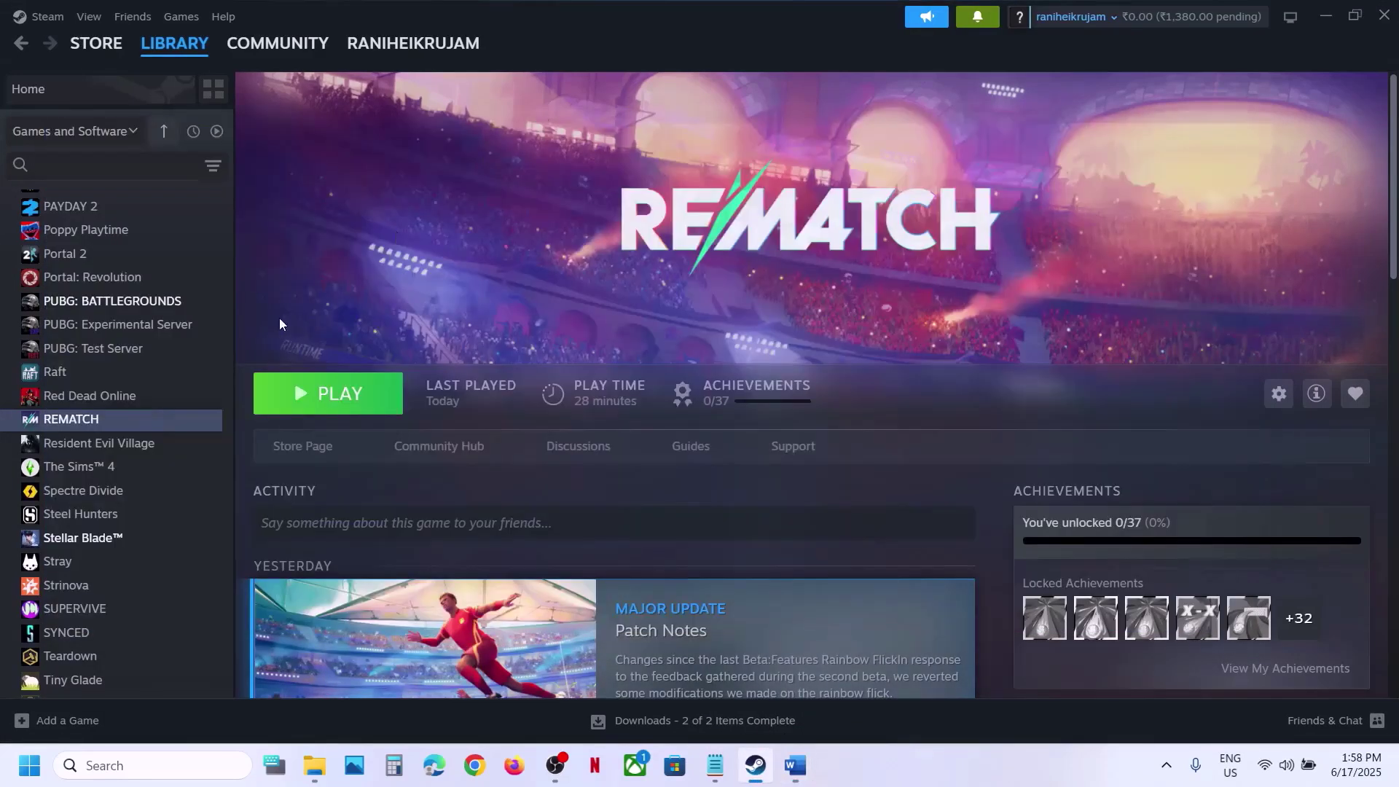
pyautogui.rightClick(135, 423)
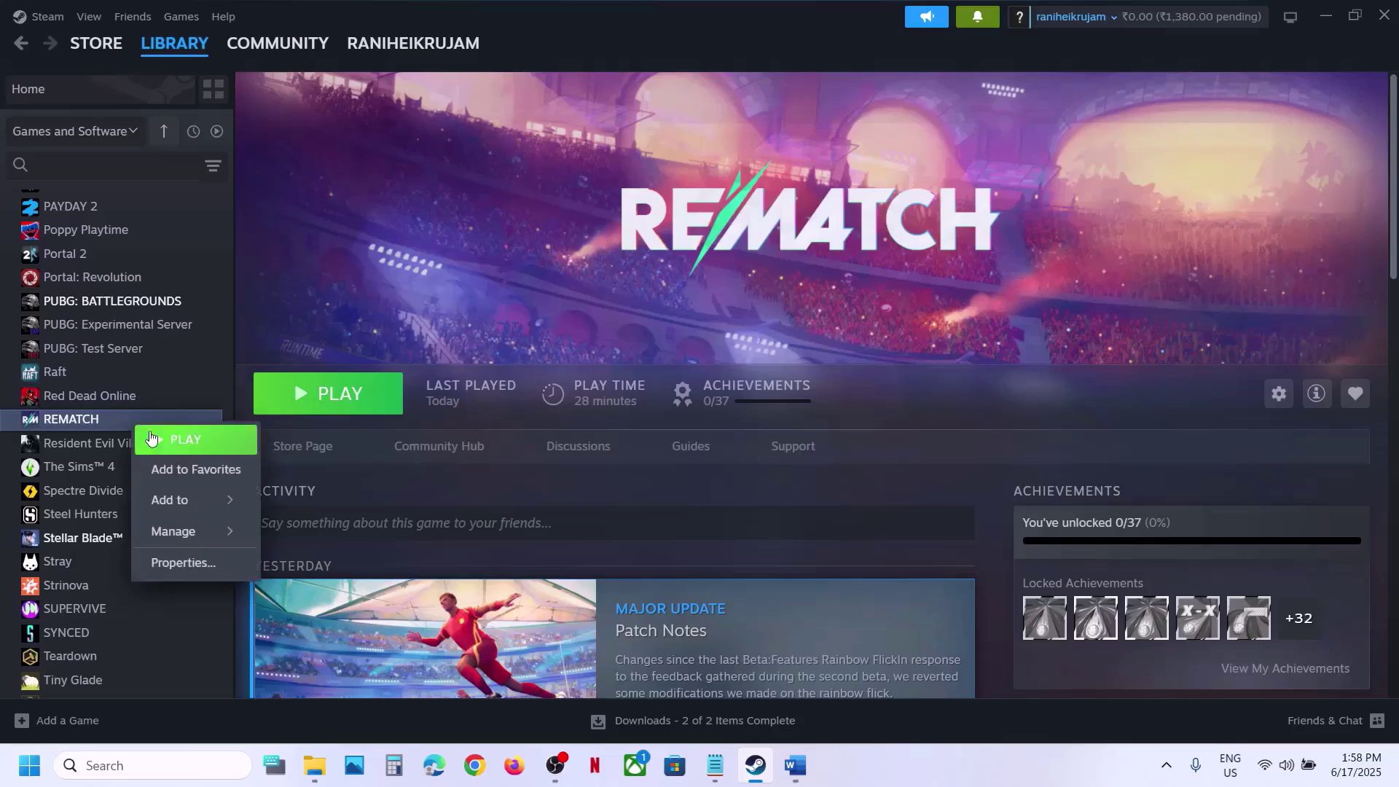
pyautogui.click(188, 564)
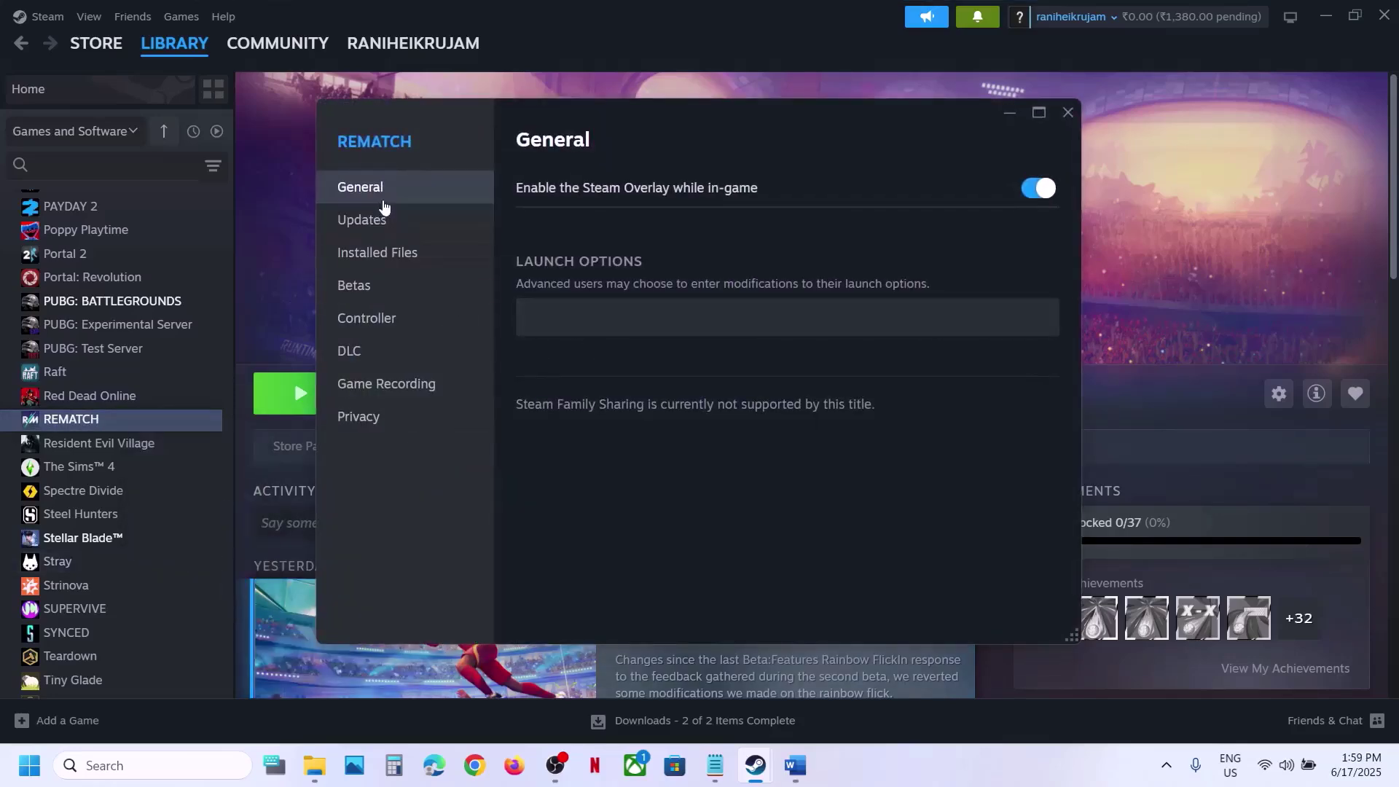
# Clear REMATCH's Launch Options field so it is empty, and close Properties
pyautogui.click(596, 304)
pyautogui.moveTo(621, 313); pyautogui.dragTo(523, 326)
pyautogui.write('-dx12')
pyautogui.moveTo(575, 327); pyautogui.dragTo(513, 334)
pyautogui.press('BackSpace')
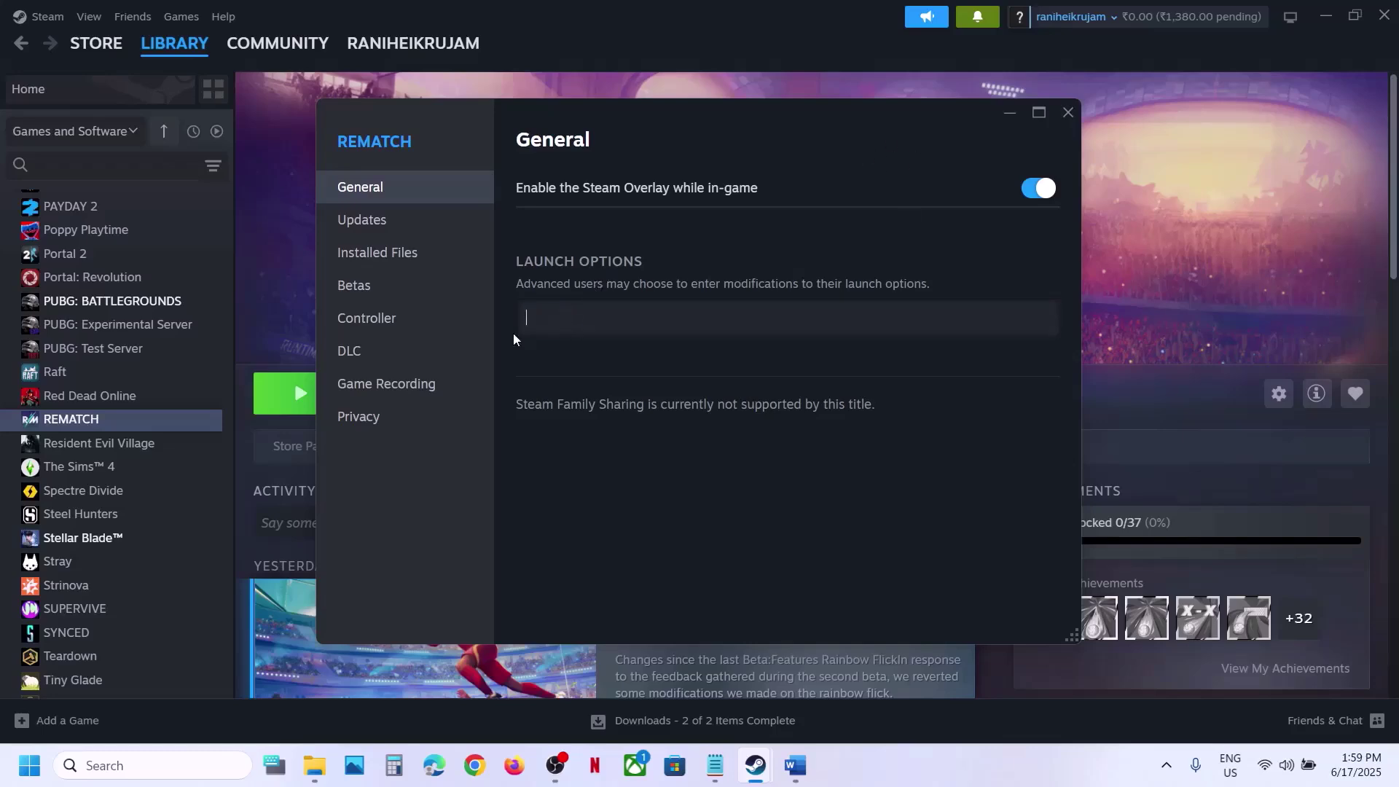
pyautogui.click(1067, 111)
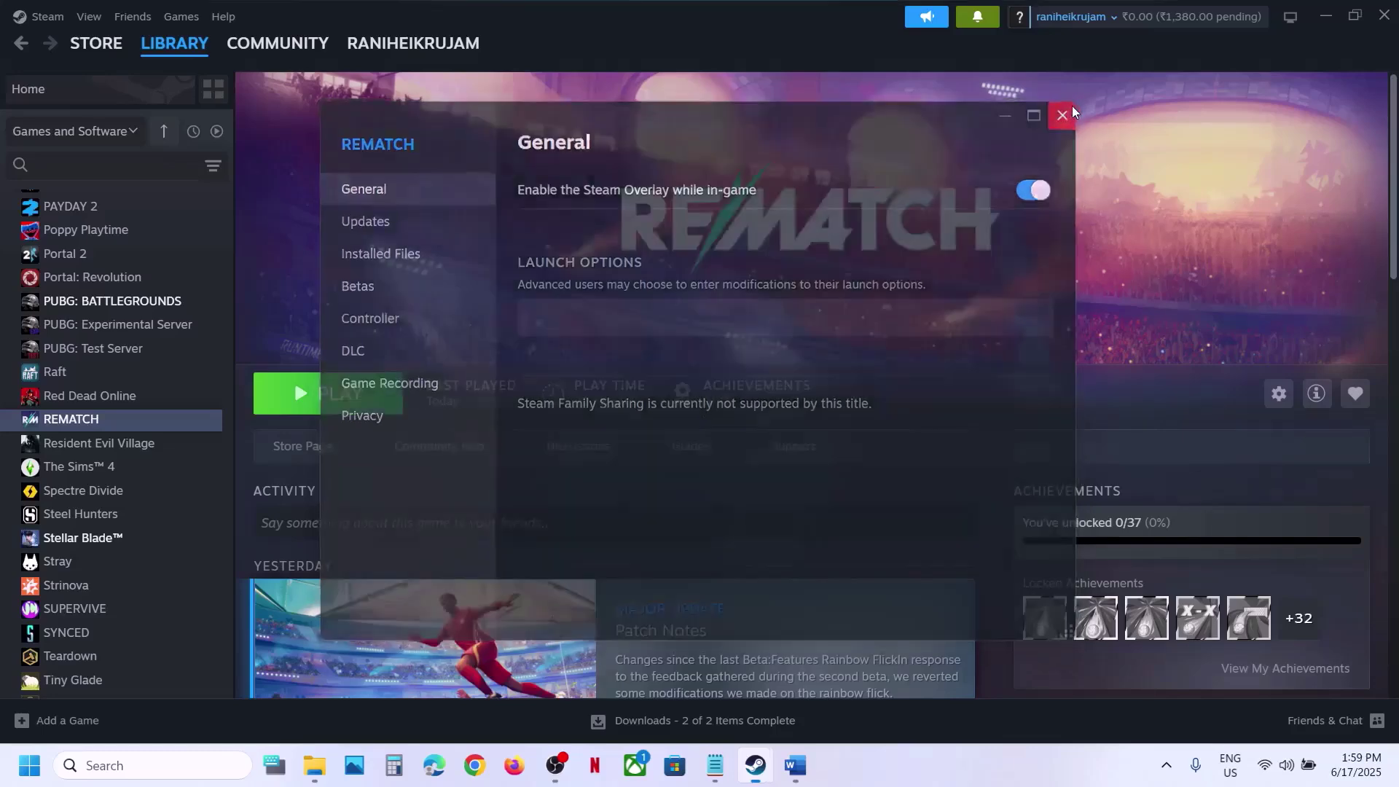
# Highlight Step 14's Turn Off VPN and Step 15's switch to different networks
pyautogui.click(809, 772)
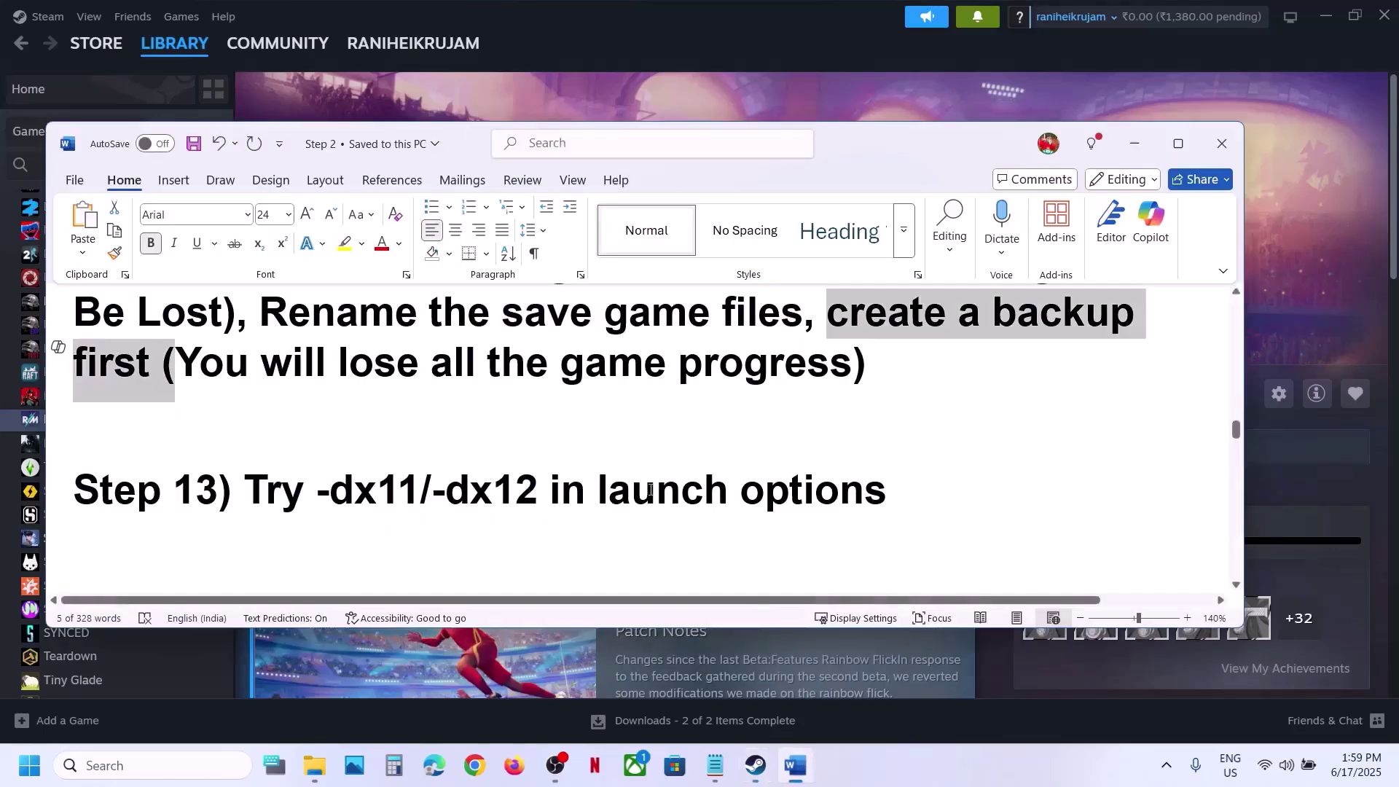
pyautogui.scroll(-3, 631, 479)
pyautogui.scroll(1, 631, 479)
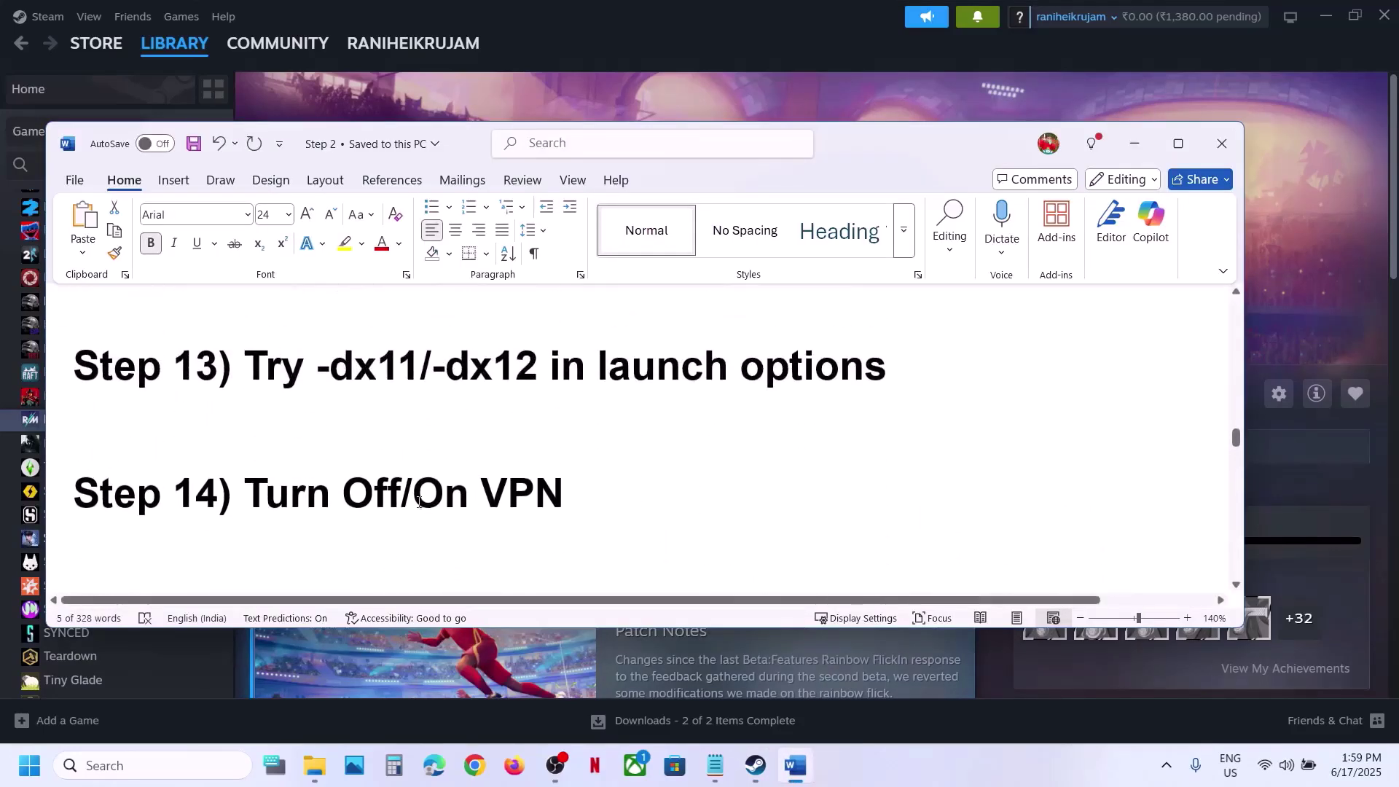
pyautogui.moveTo(412, 498); pyautogui.dragTo(508, 500)
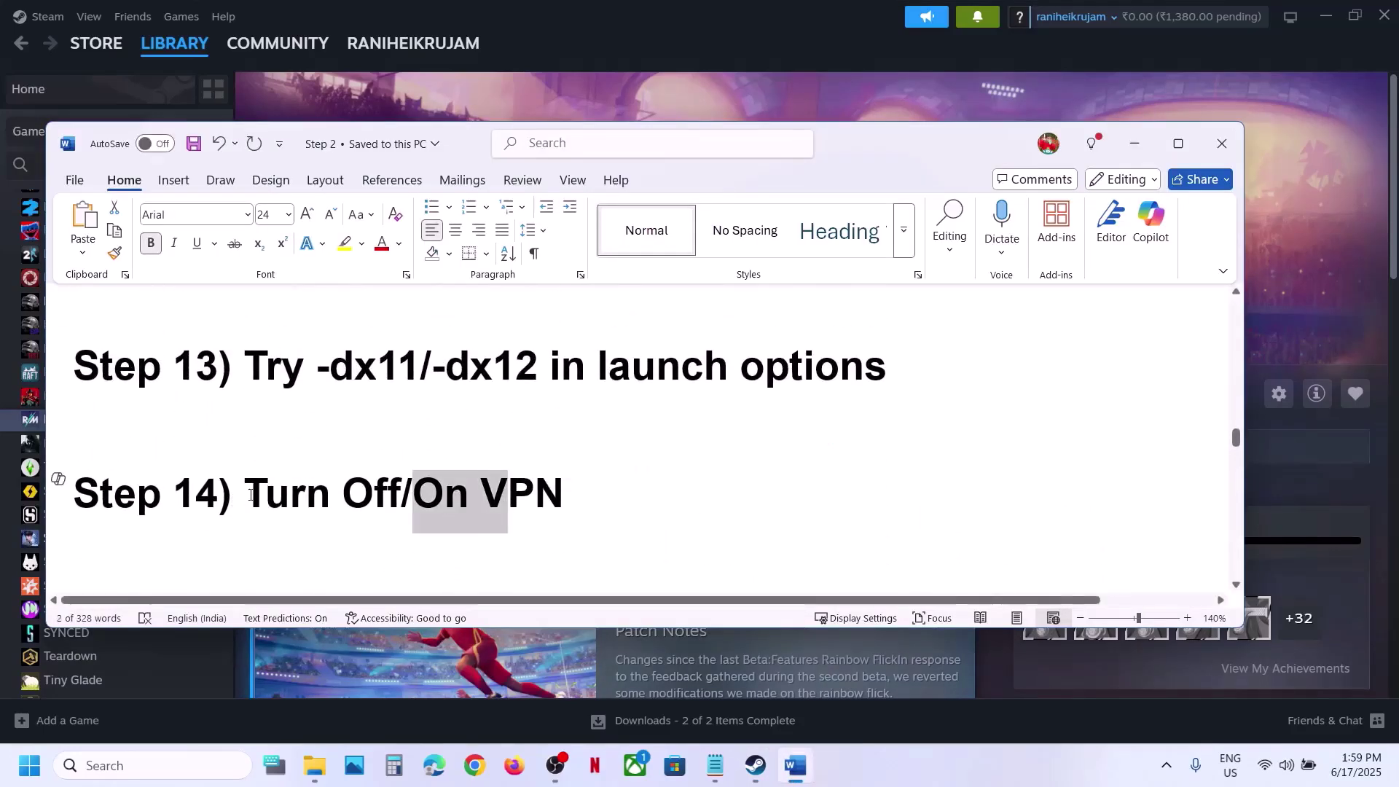
pyautogui.moveTo(251, 496); pyautogui.dragTo(564, 500)
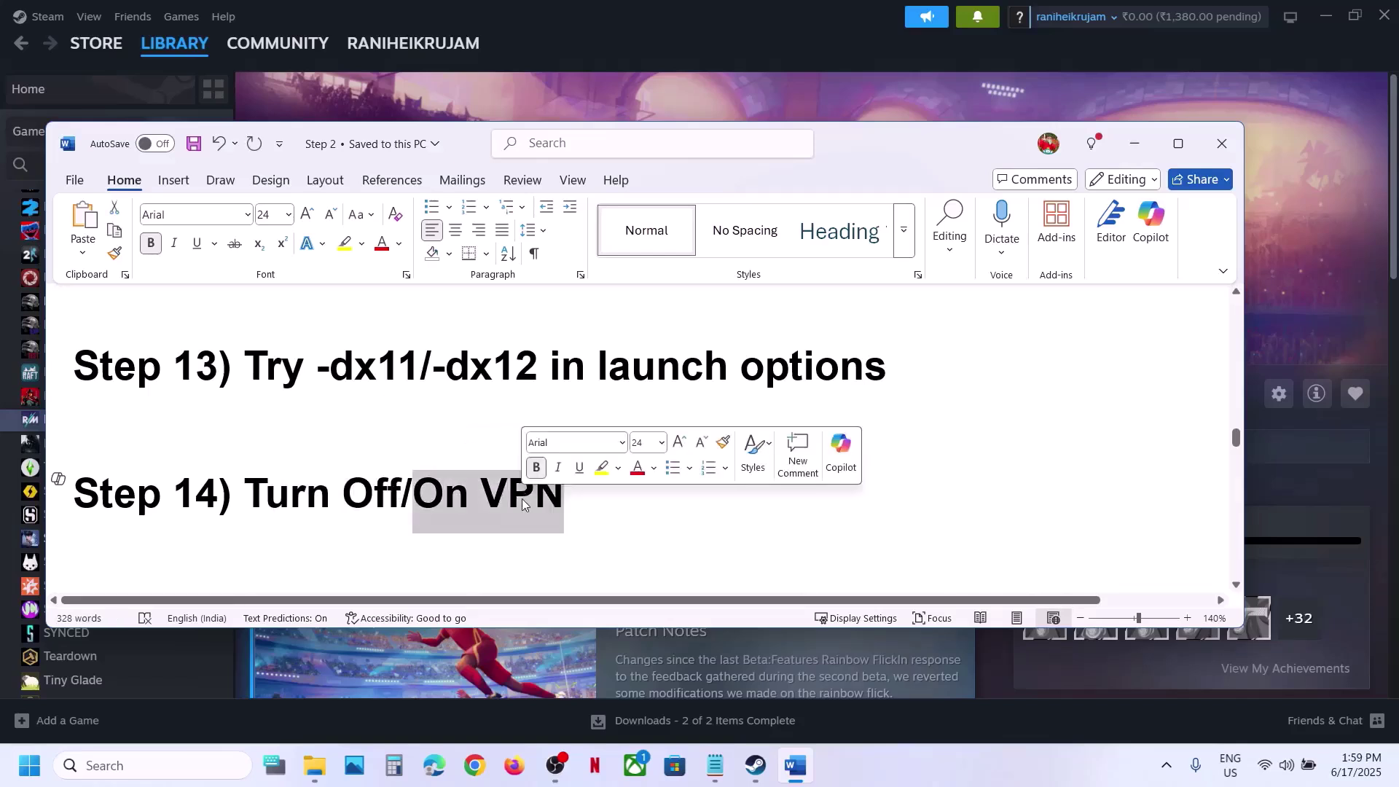
pyautogui.doubleClick(293, 498)
pyautogui.scroll(-3, 298, 439)
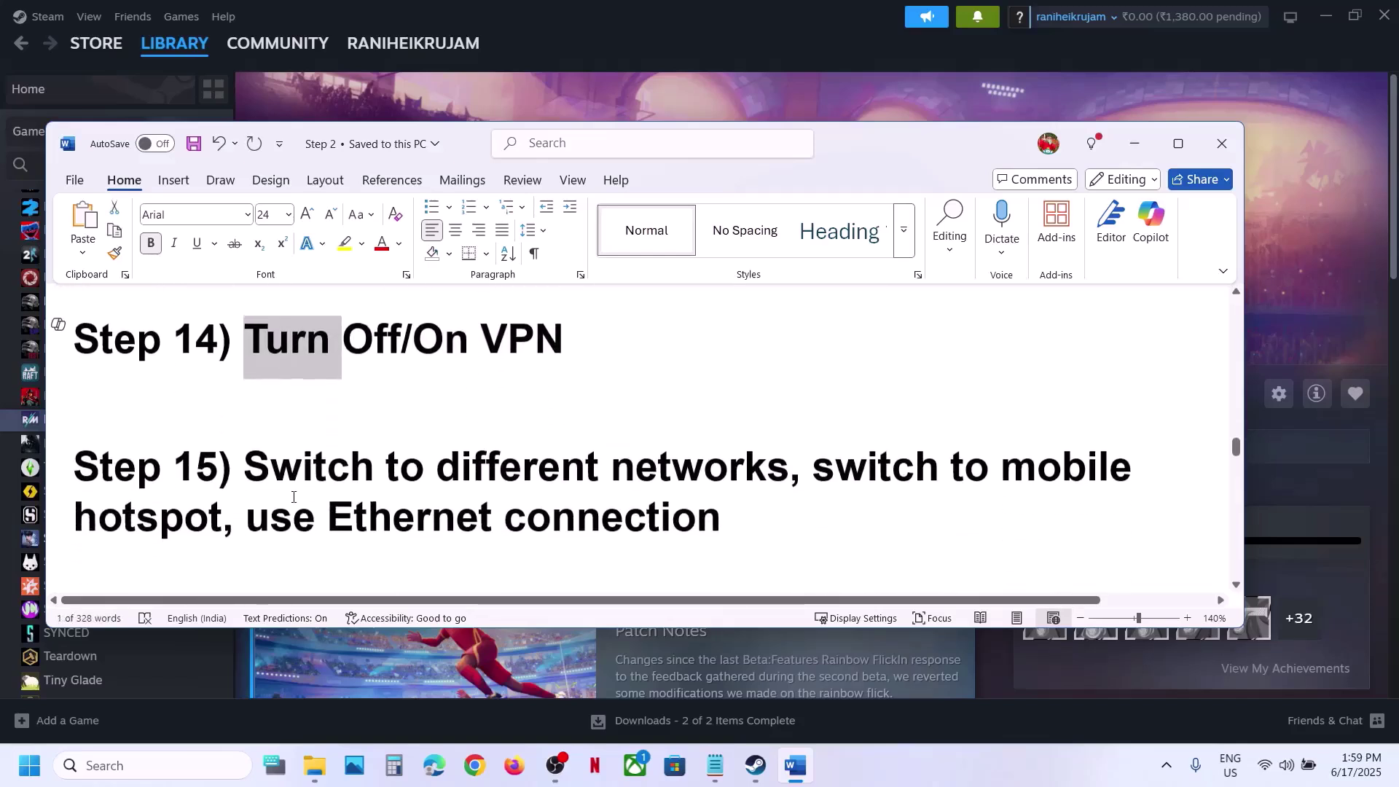
pyautogui.moveTo(251, 459); pyautogui.dragTo(789, 460)
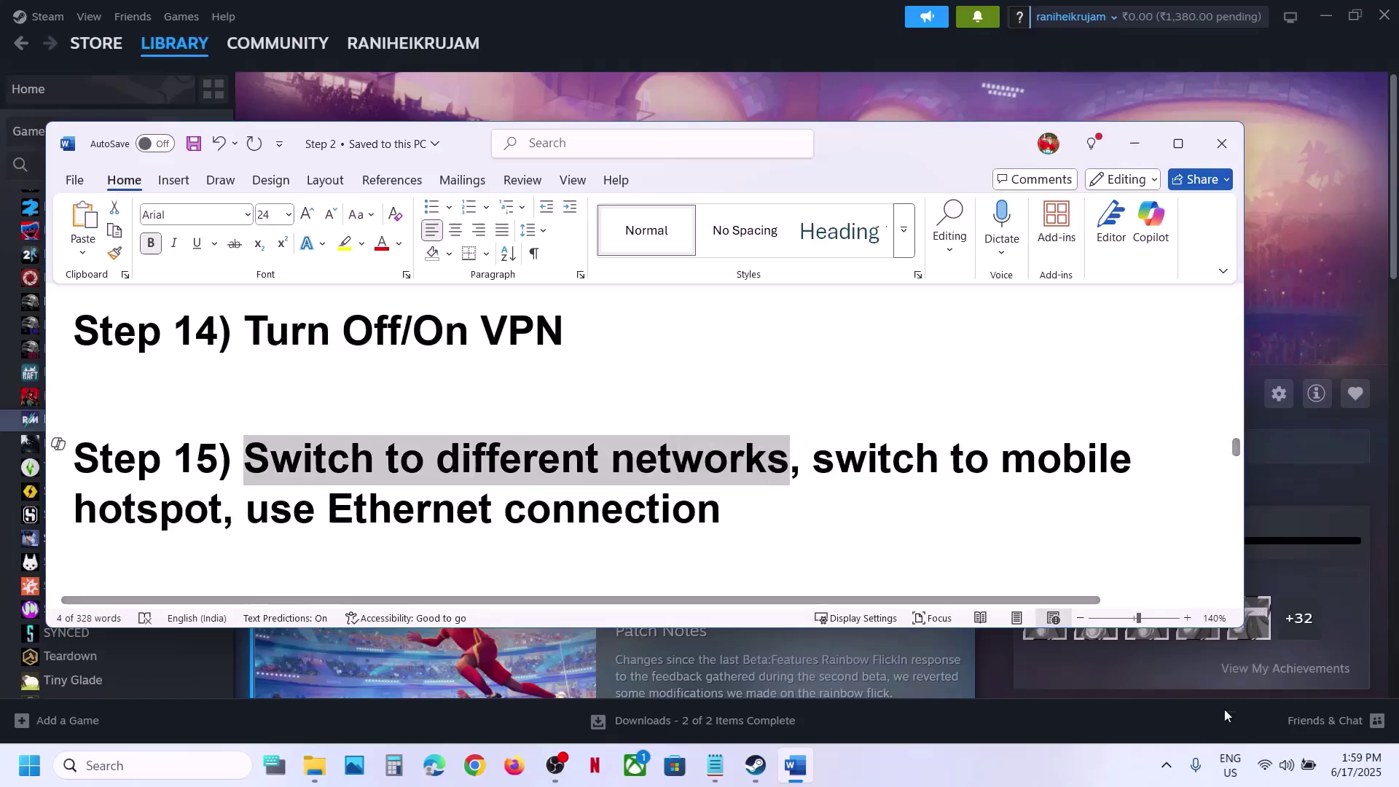
# Switch the Wi-Fi connection from G_801-5G to G_801-4G
pyautogui.click(1272, 783)
pyautogui.click(1154, 423)
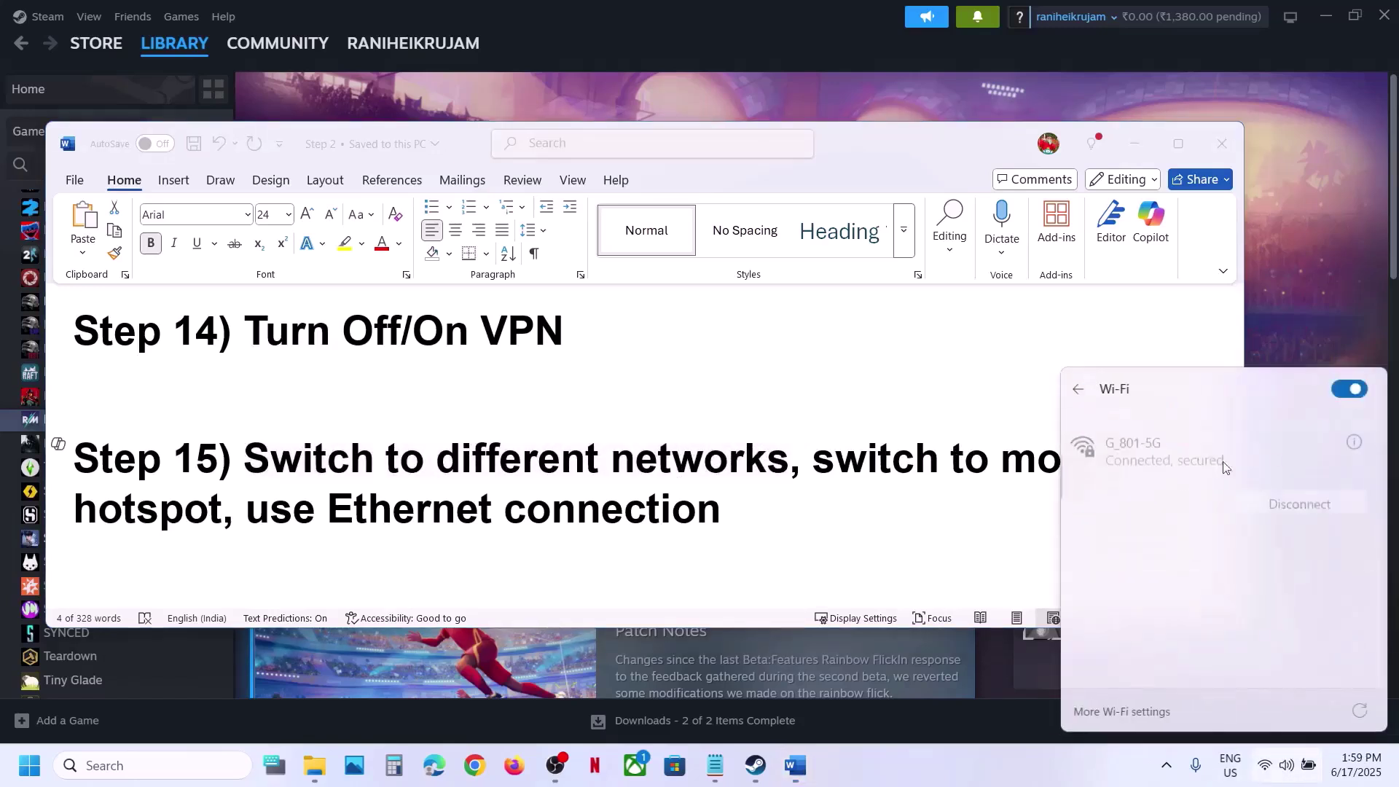
pyautogui.click(1324, 540)
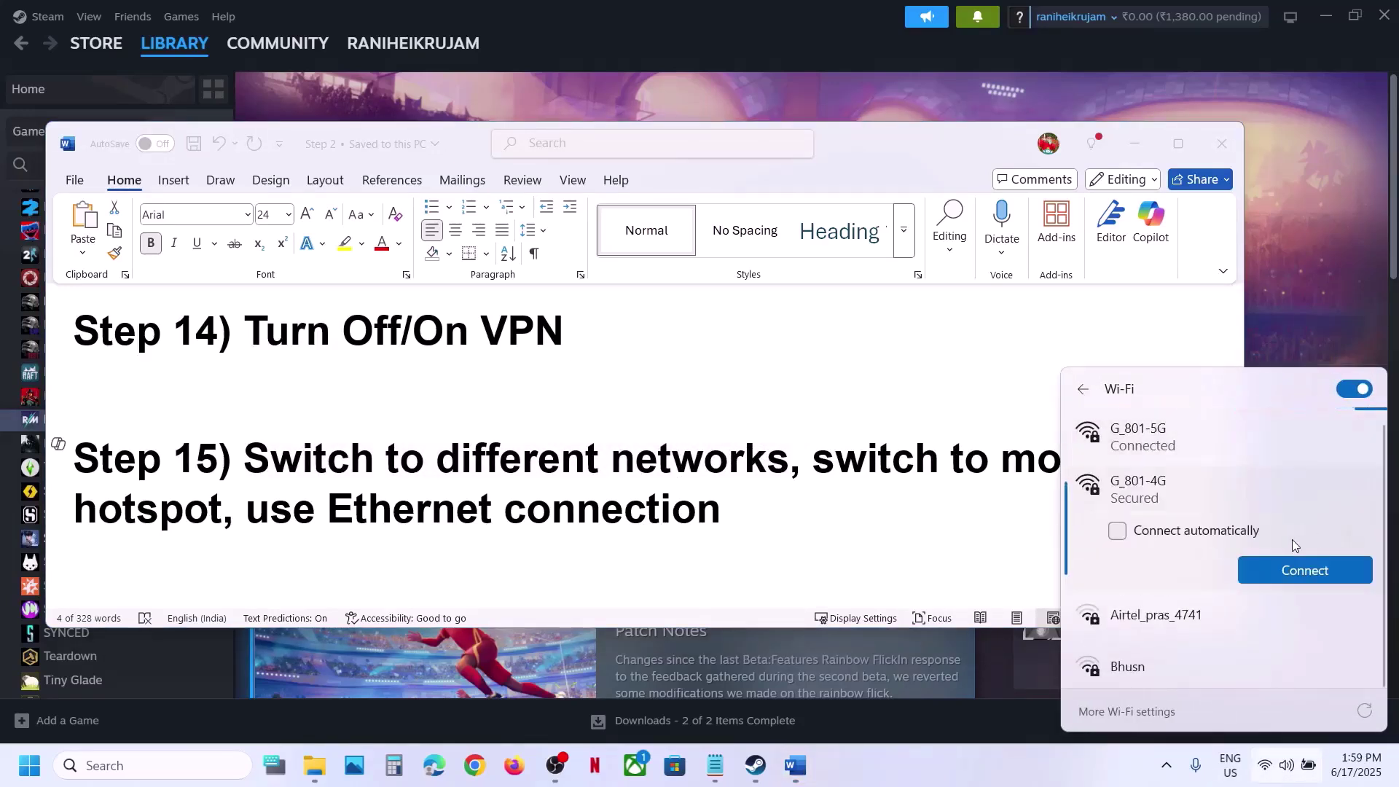
pyautogui.click(1302, 579)
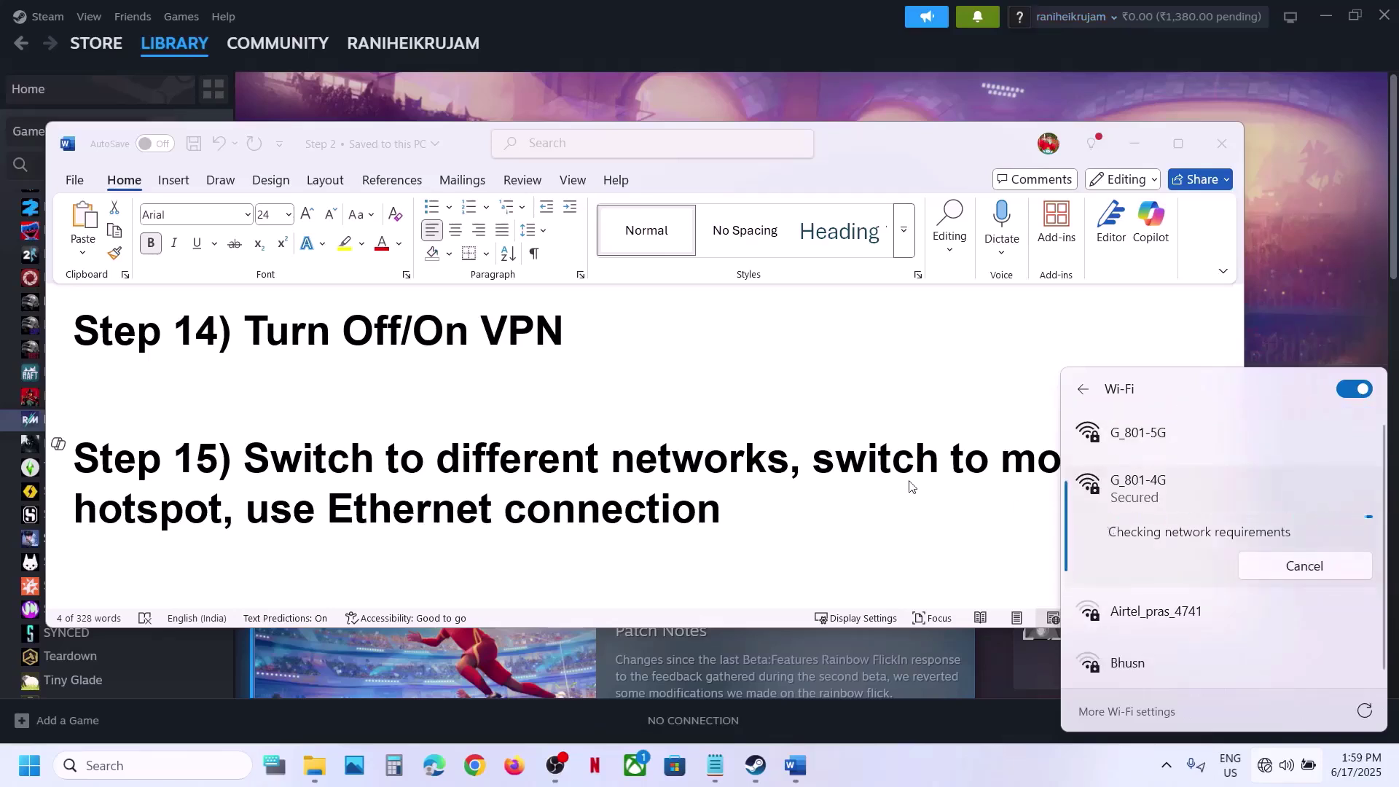
pyautogui.click(862, 483)
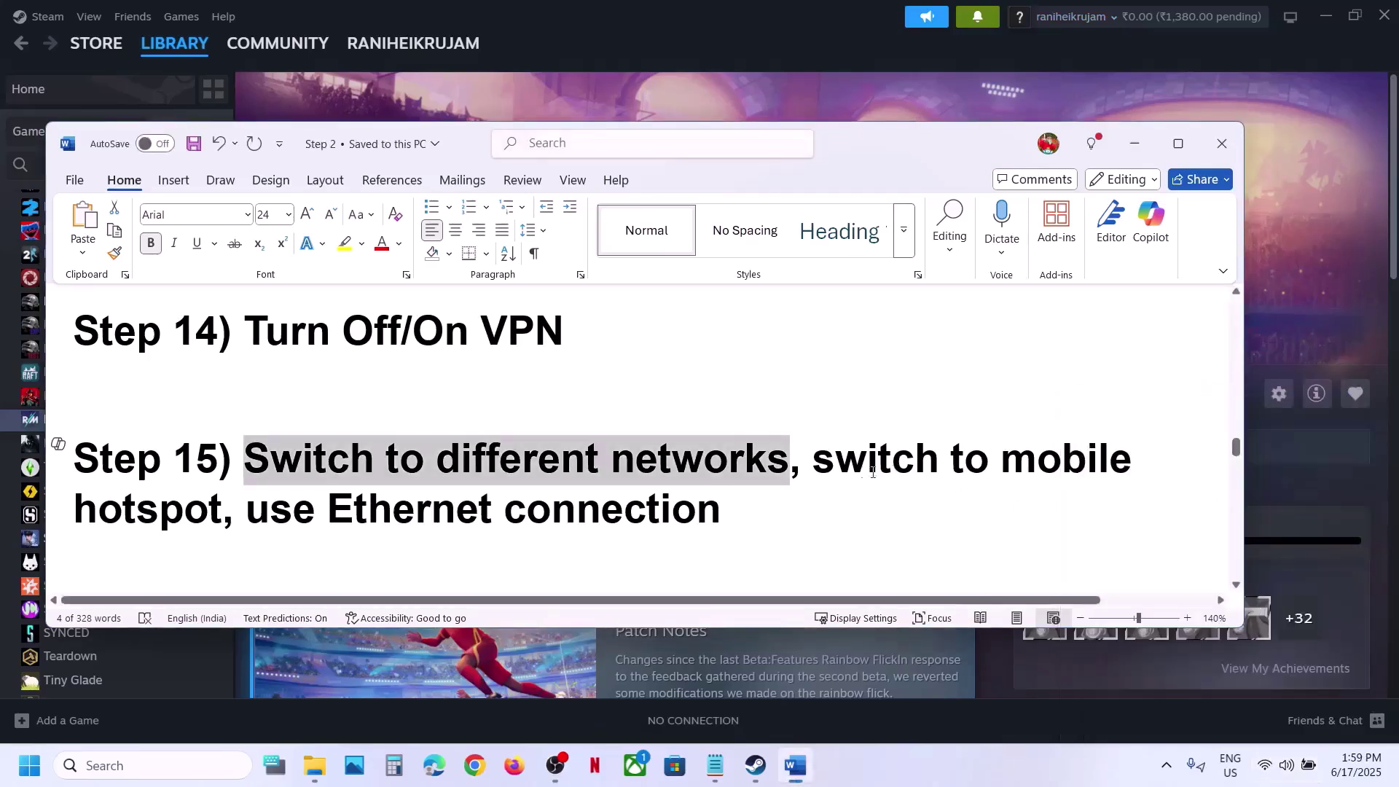
# Confirm G_801-4G is connected and highlight Step 15's mobile hotspot and Ethernet options
pyautogui.moveTo(841, 470); pyautogui.dragTo(218, 510)
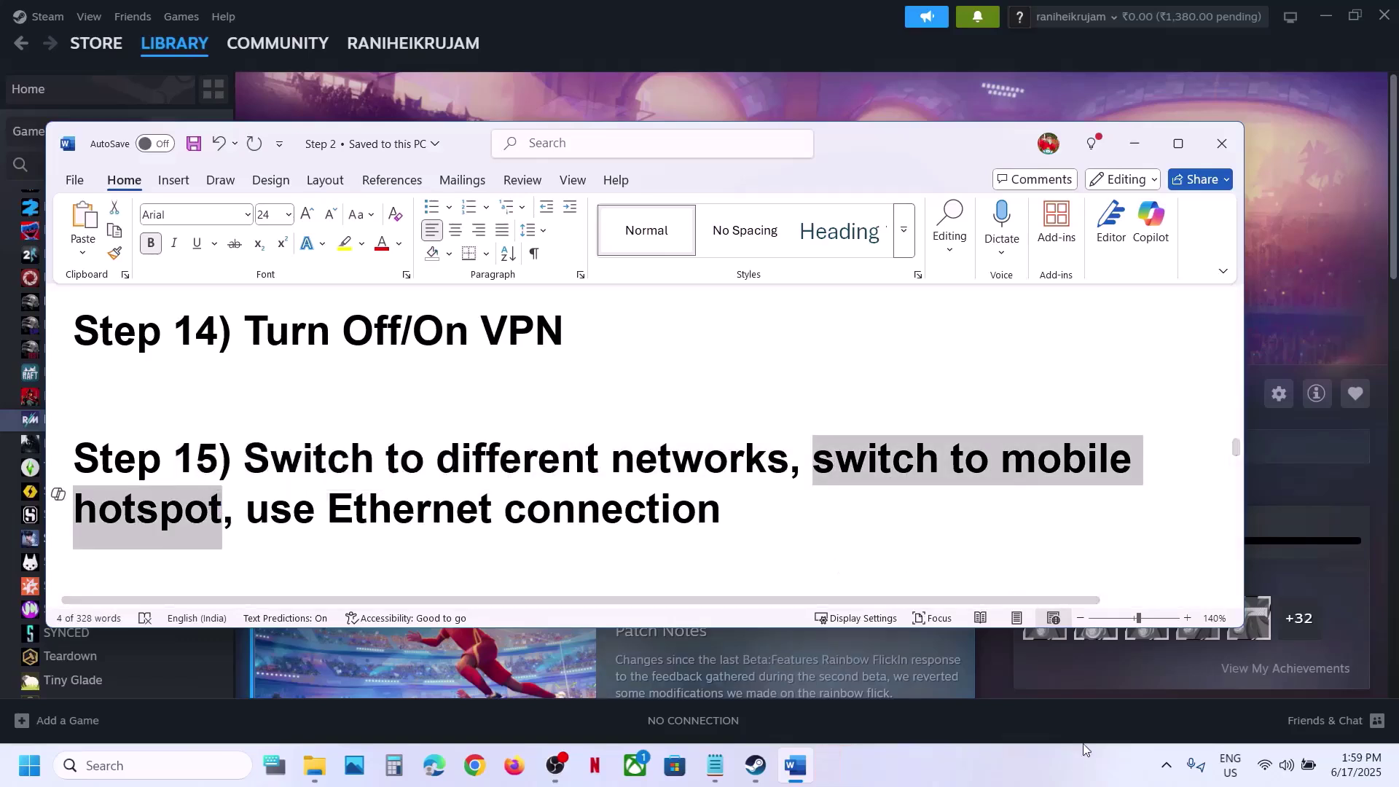
pyautogui.click(1262, 767)
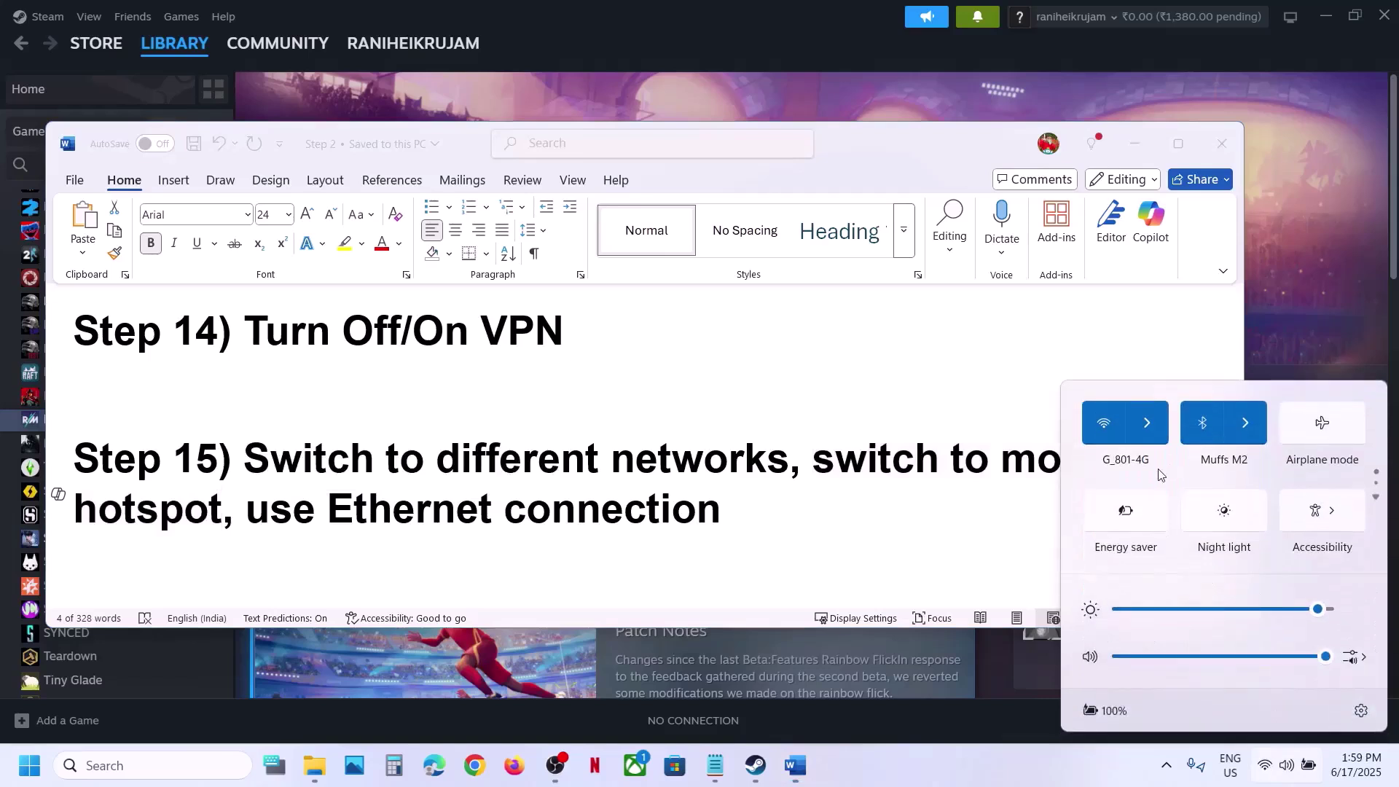
pyautogui.click(1148, 422)
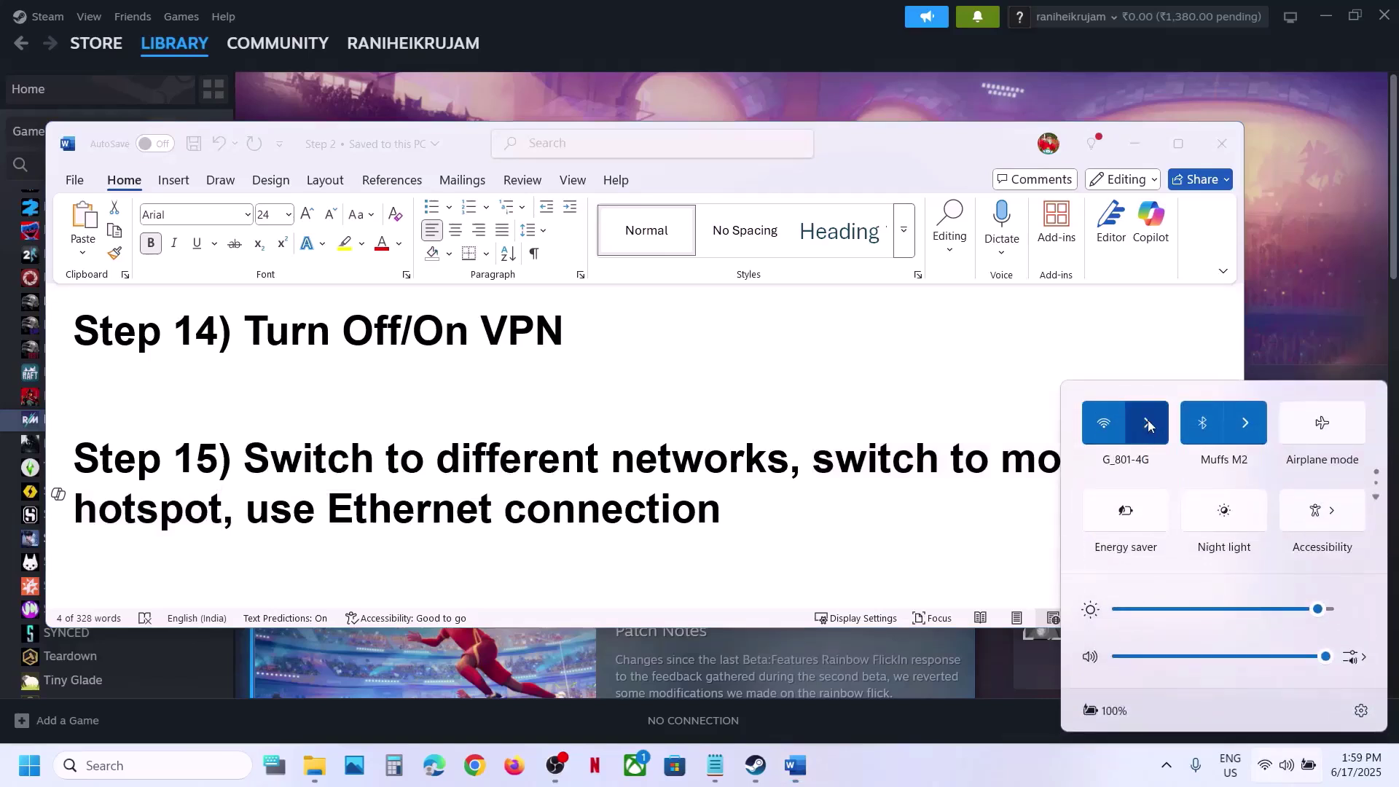
pyautogui.click(778, 514)
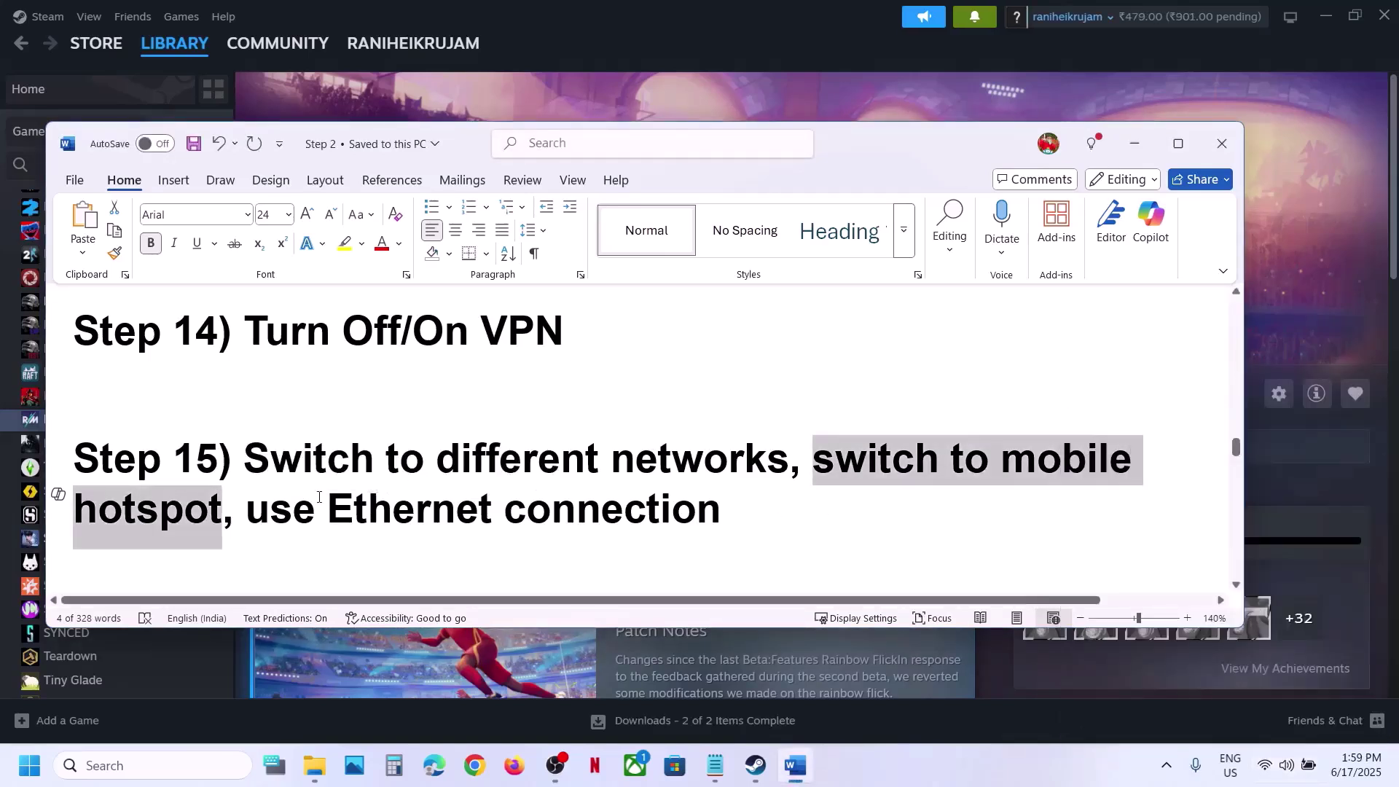
pyautogui.moveTo(318, 497); pyautogui.dragTo(690, 505)
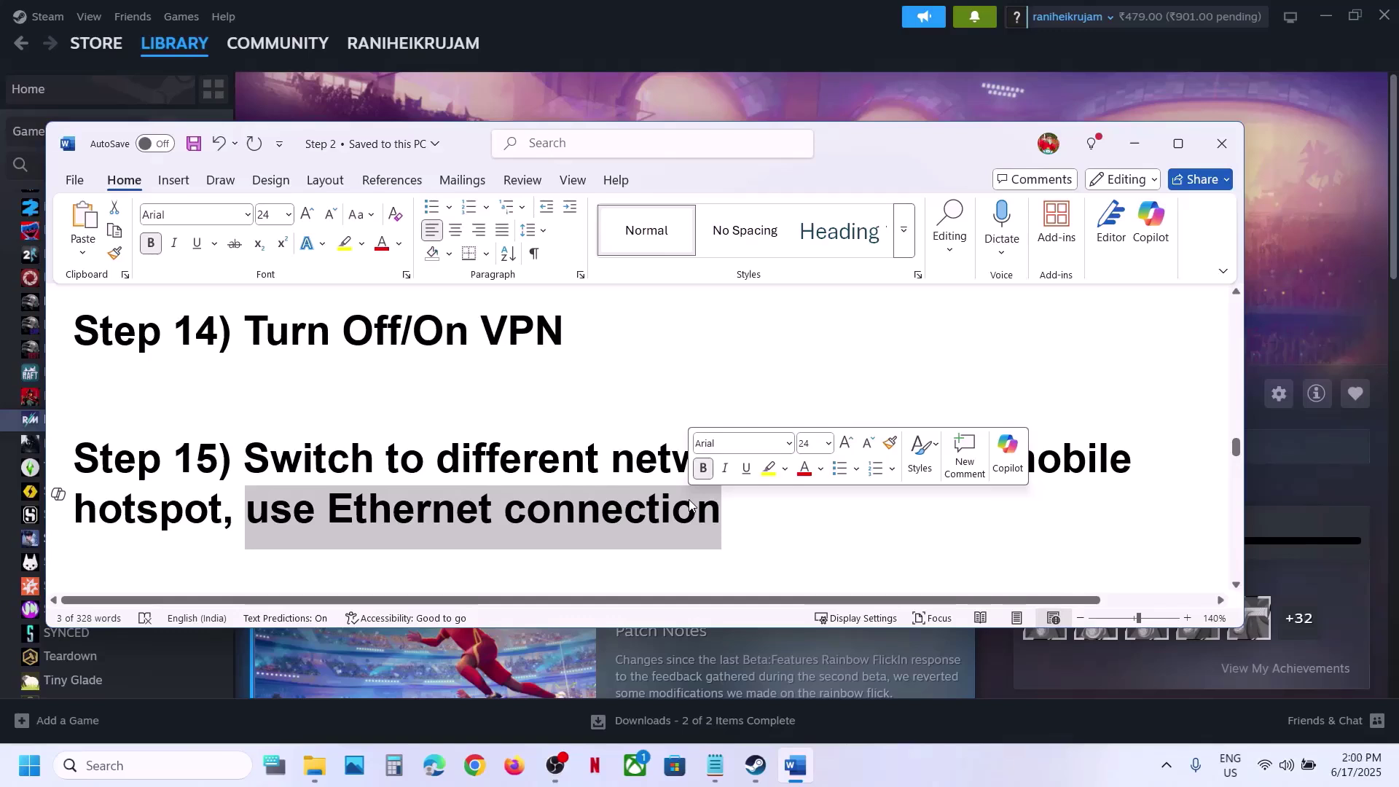
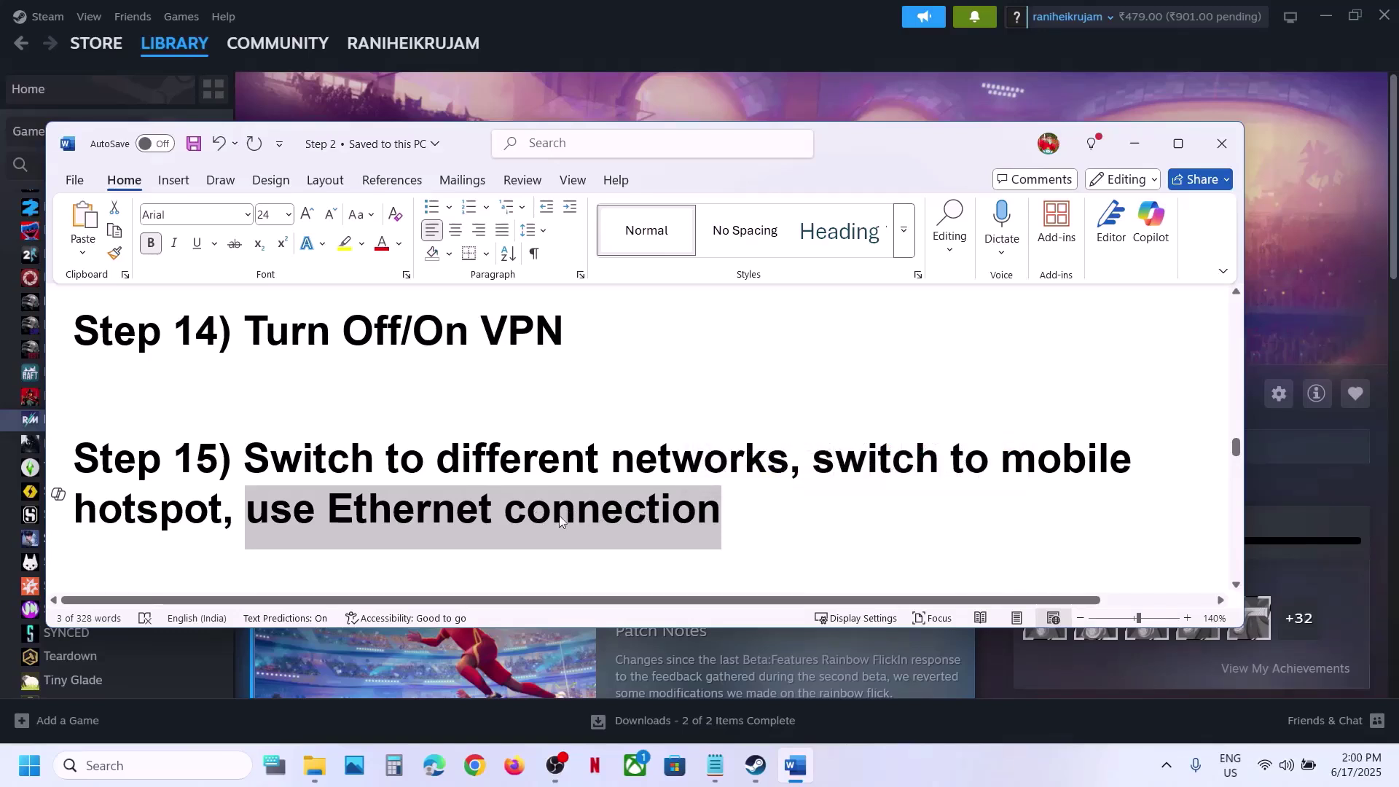
# Scroll the Word guide down to Step 16 and its ipconfig /flushdns, /release and /renew commands
pyautogui.scroll(-1, 565, 519)
pyautogui.scroll(1, 564, 513)
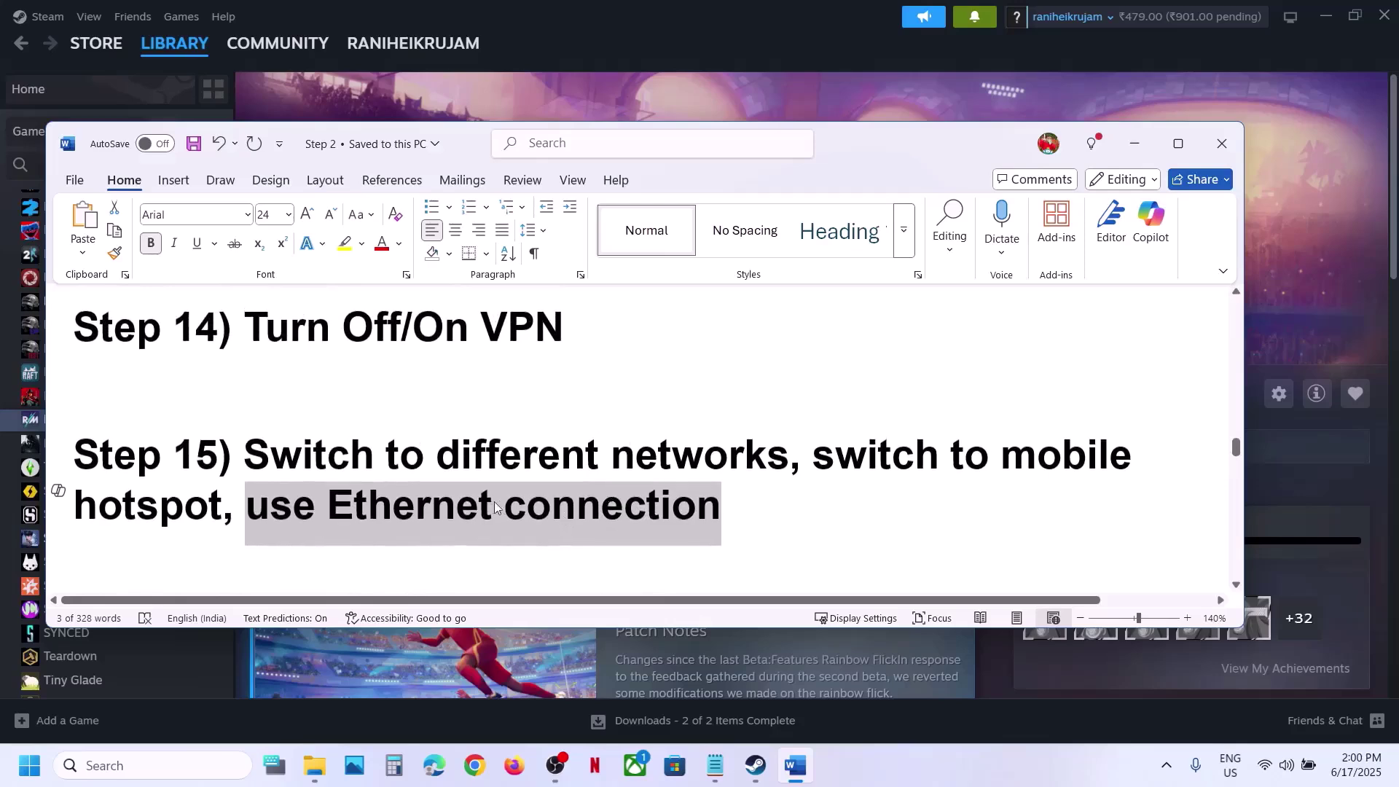
pyautogui.scroll(-2, 641, 506)
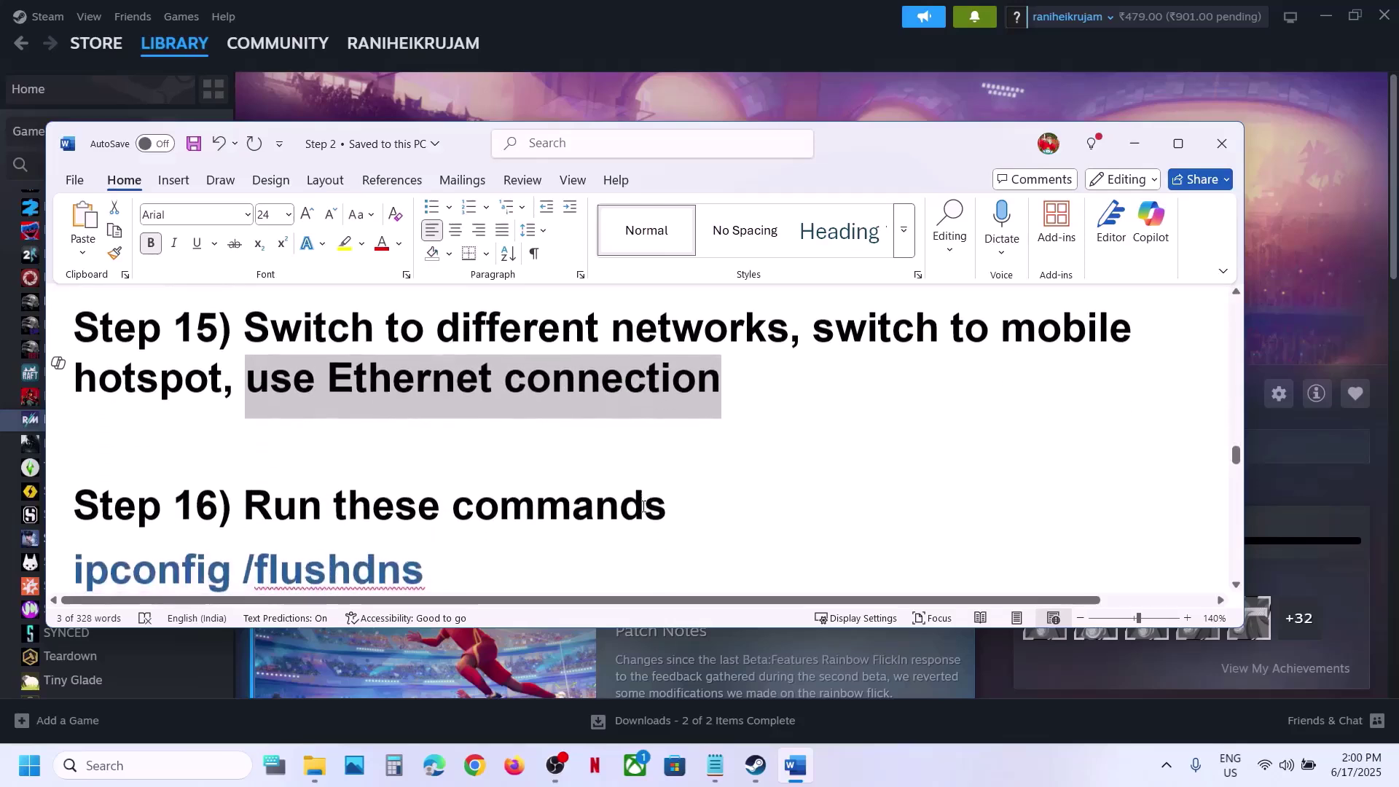
pyautogui.scroll(-3, 543, 497)
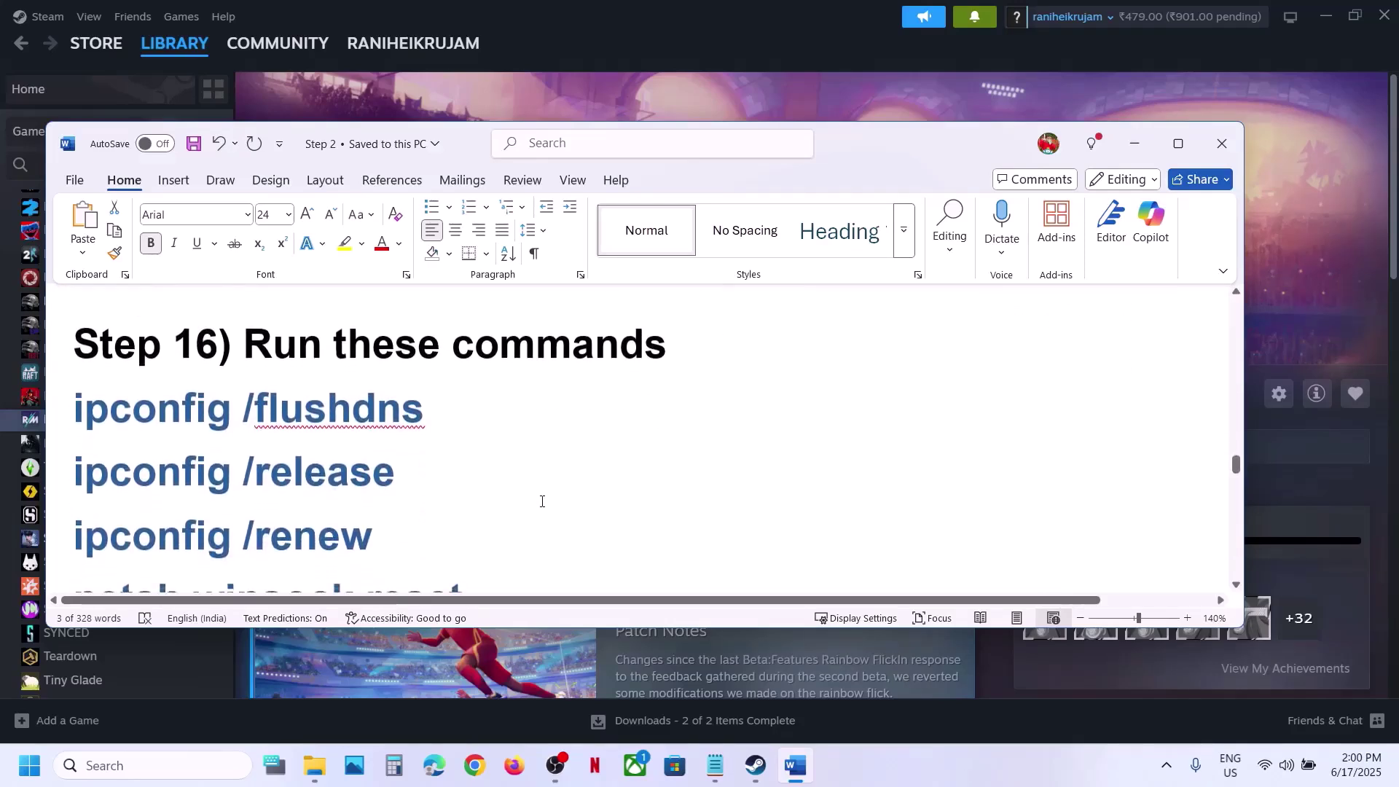
# Launch Command Prompt as administrator from Windows Search and approve the UAC prompt
pyautogui.click(193, 768)
pyautogui.write('md')
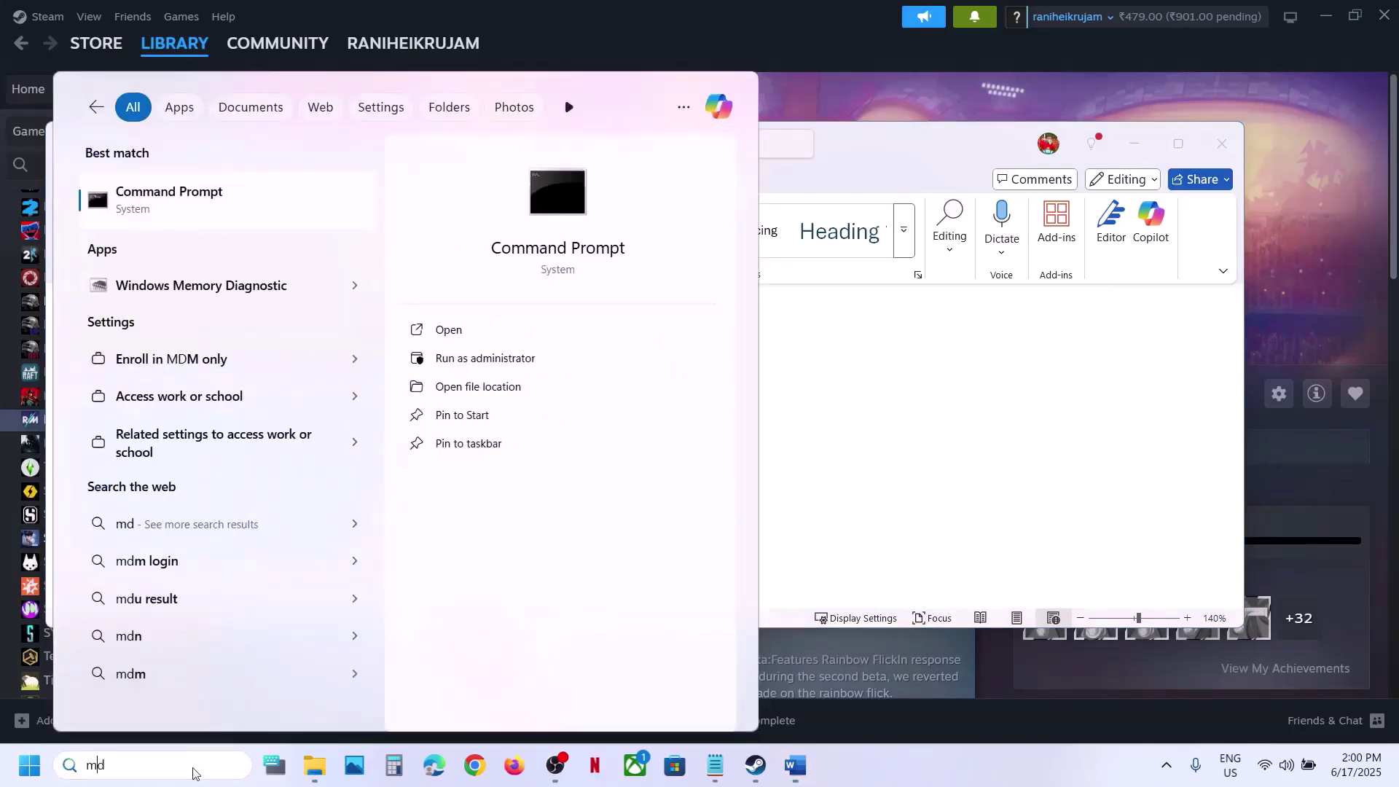
pyautogui.write('c')
pyautogui.hotkey('ctrl', 'a')
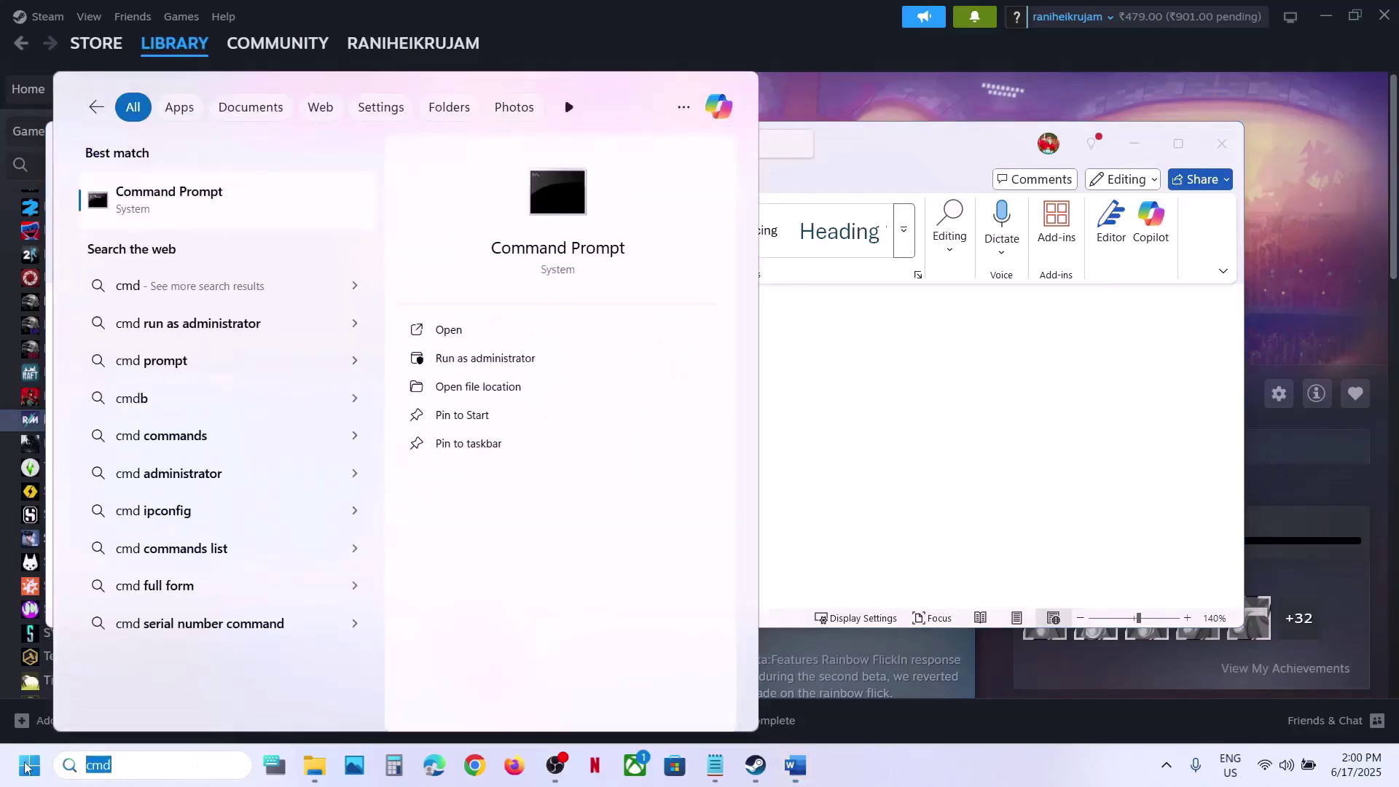
pyautogui.rightClick(219, 216)
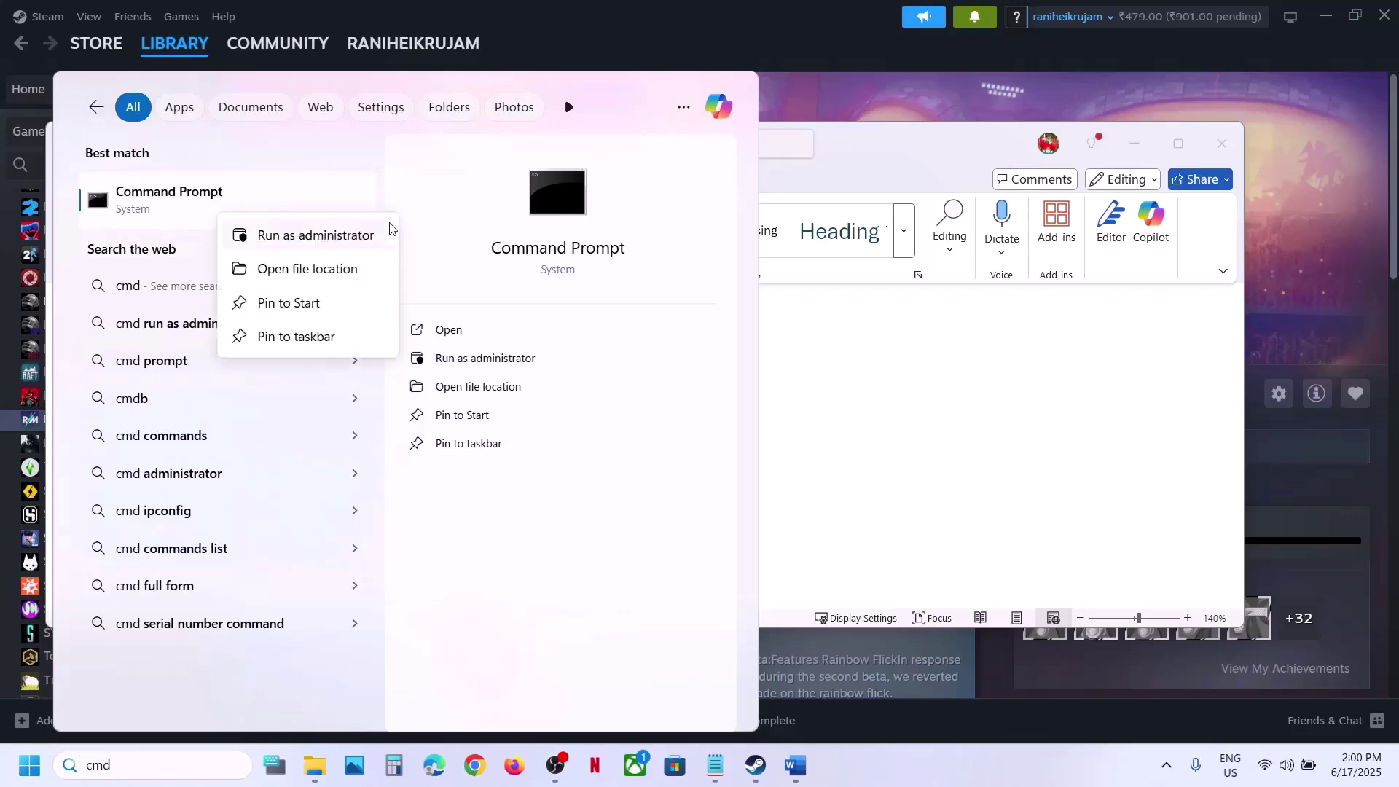
pyautogui.click(329, 236)
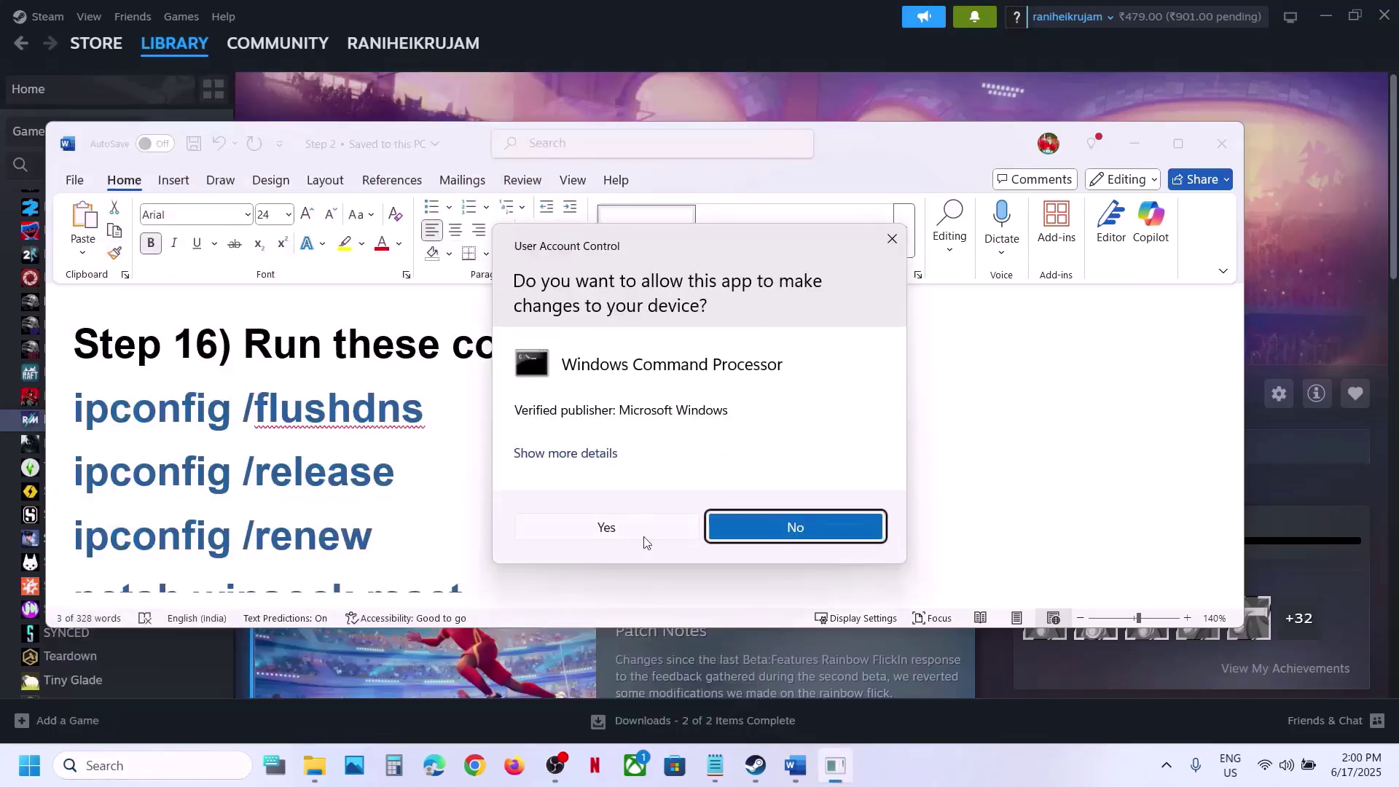
pyautogui.click(607, 527)
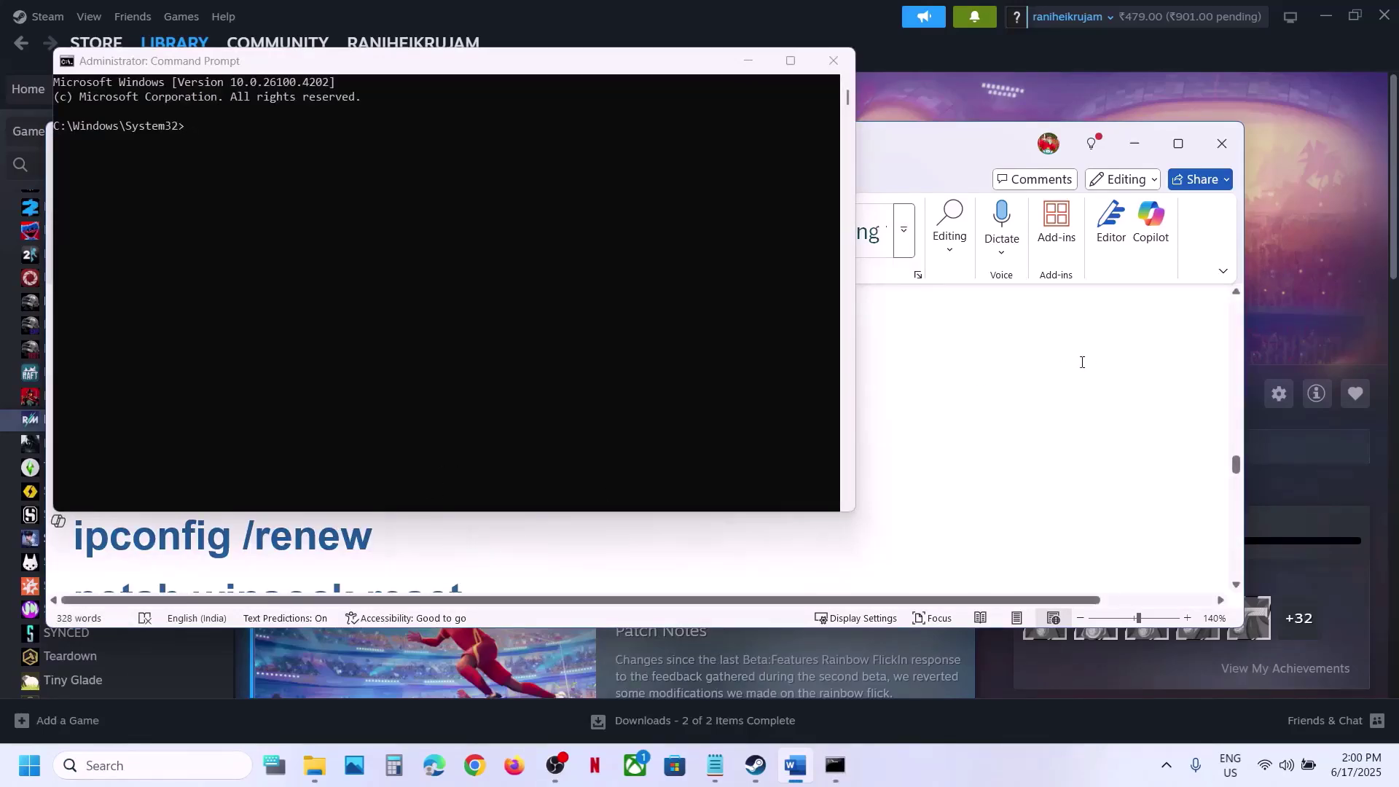
# Select the ipconfig /flushdns line in the Word guide
pyautogui.moveTo(1082, 362); pyautogui.dragTo(752, 70)
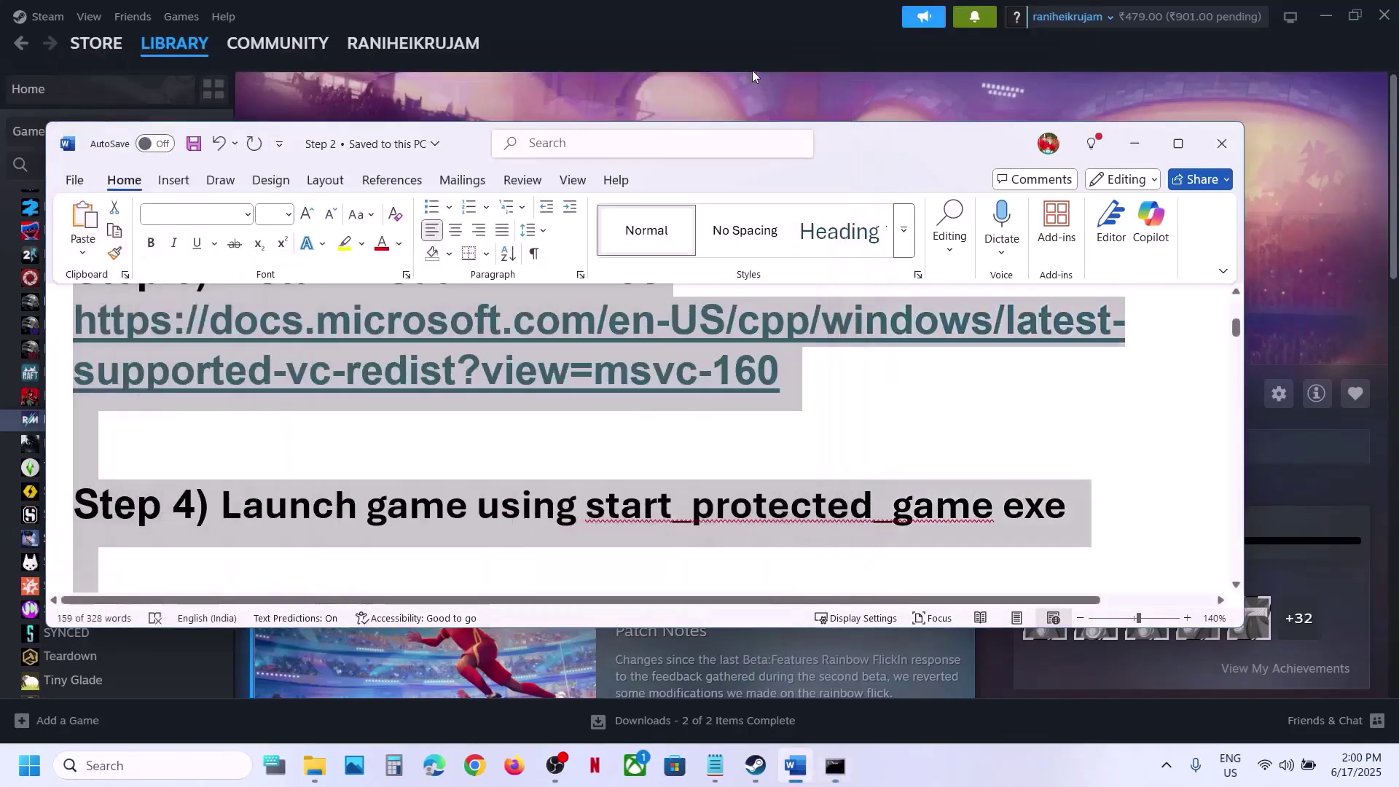
pyautogui.scroll(-20, 414, 385)
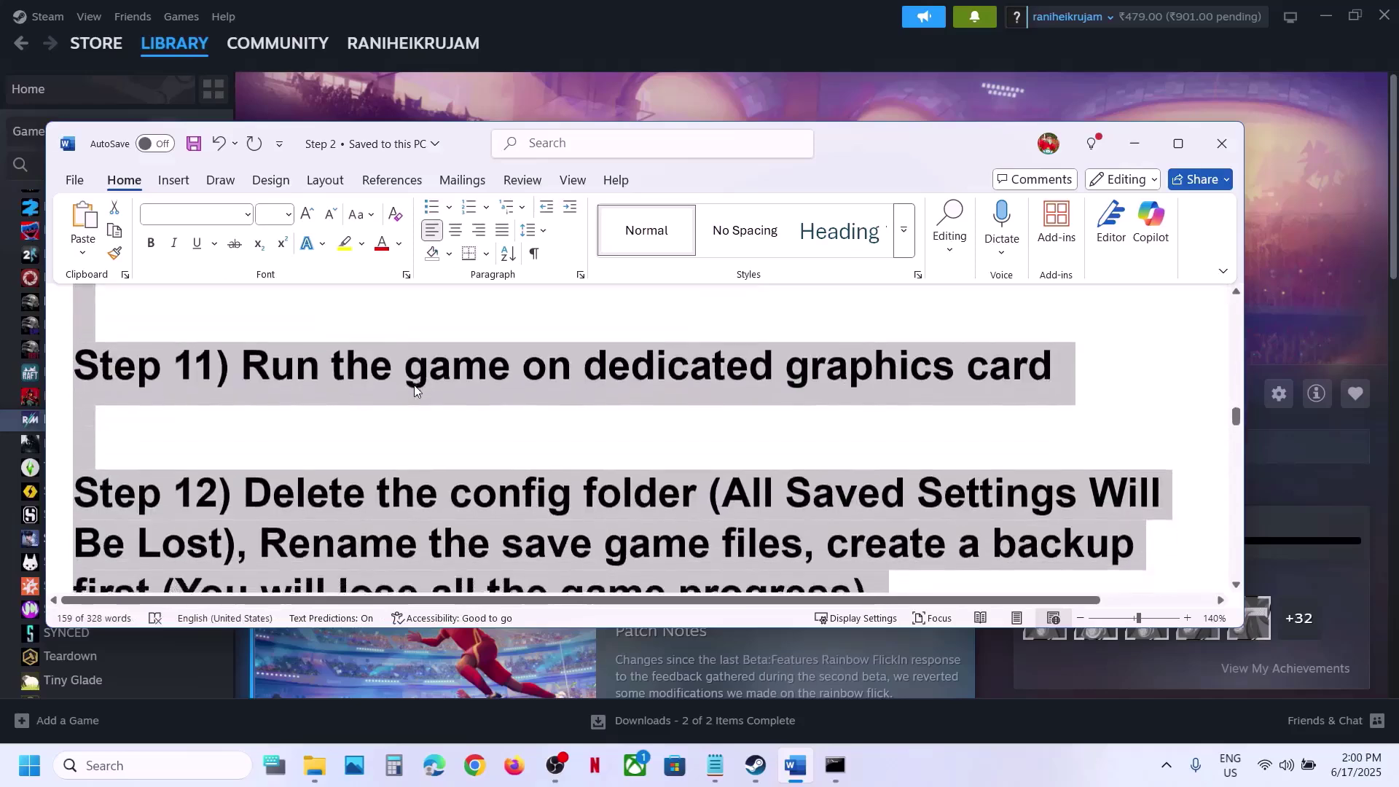
pyautogui.scroll(-10, 414, 385)
pyautogui.doubleClick(423, 365)
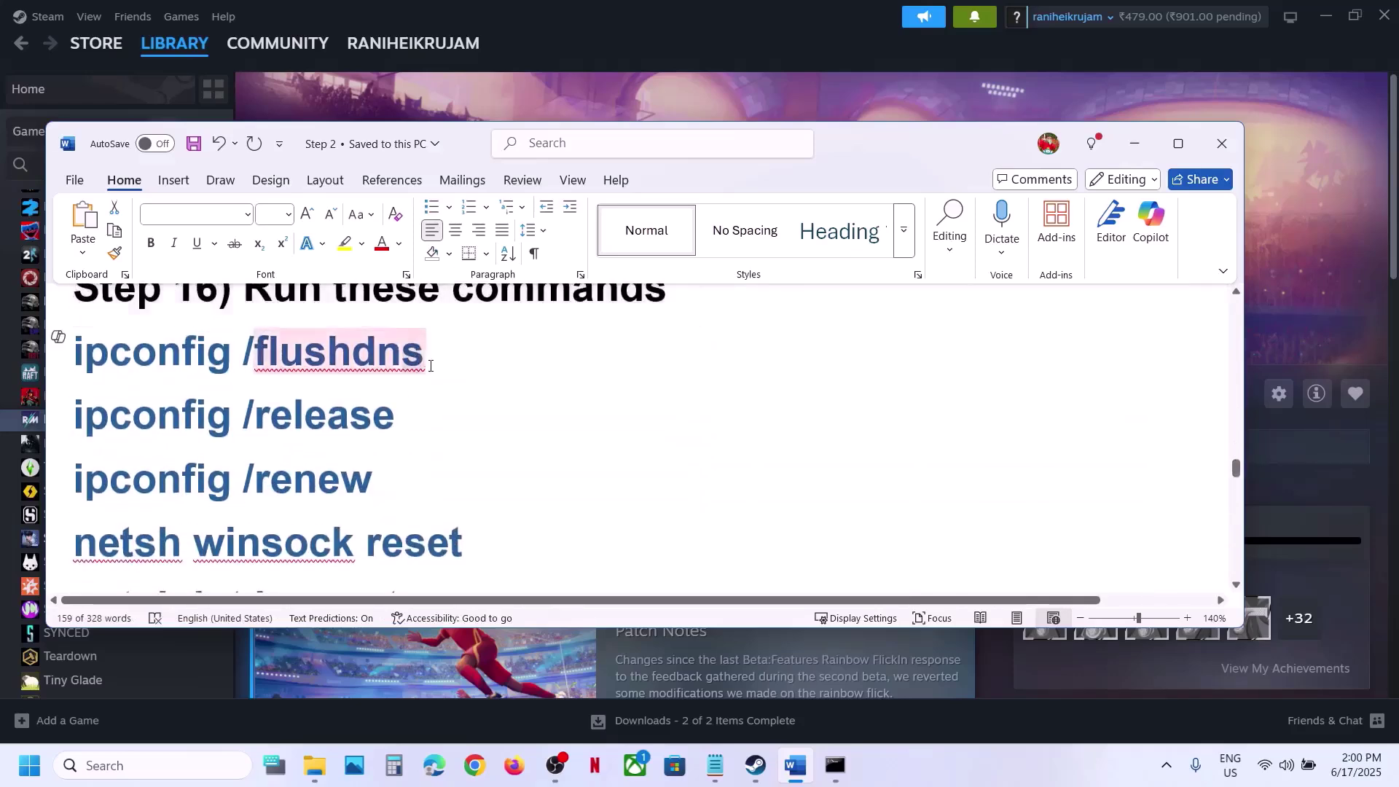
pyautogui.click(430, 366)
pyautogui.doubleClick(430, 366)
pyautogui.moveTo(430, 366); pyautogui.dragTo(136, 344)
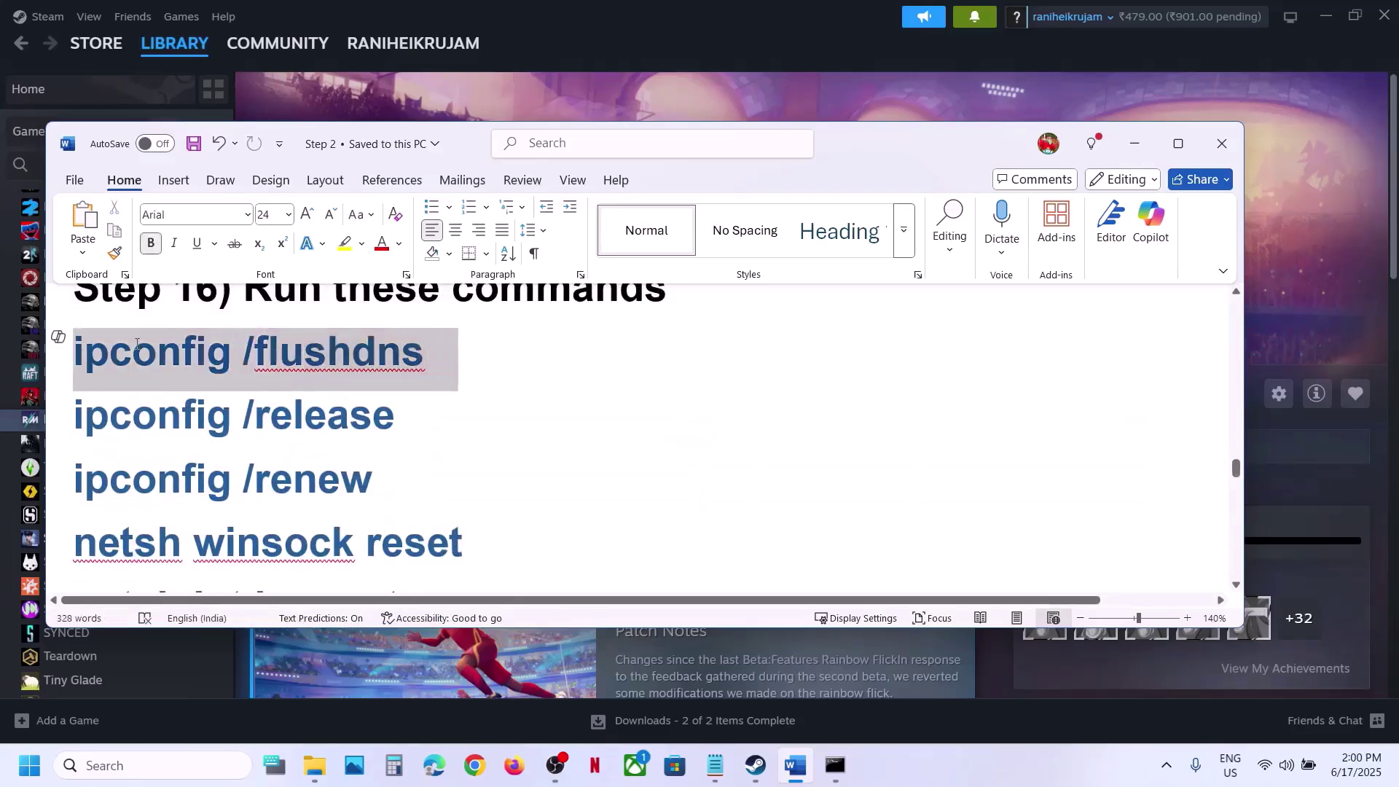
# Run ipconfig /flushdns at the admin prompt, then select the ipconfig /release line
pyautogui.click(847, 772)
pyautogui.hotkey('ctrl', 'v')
pyautogui.press('Return')
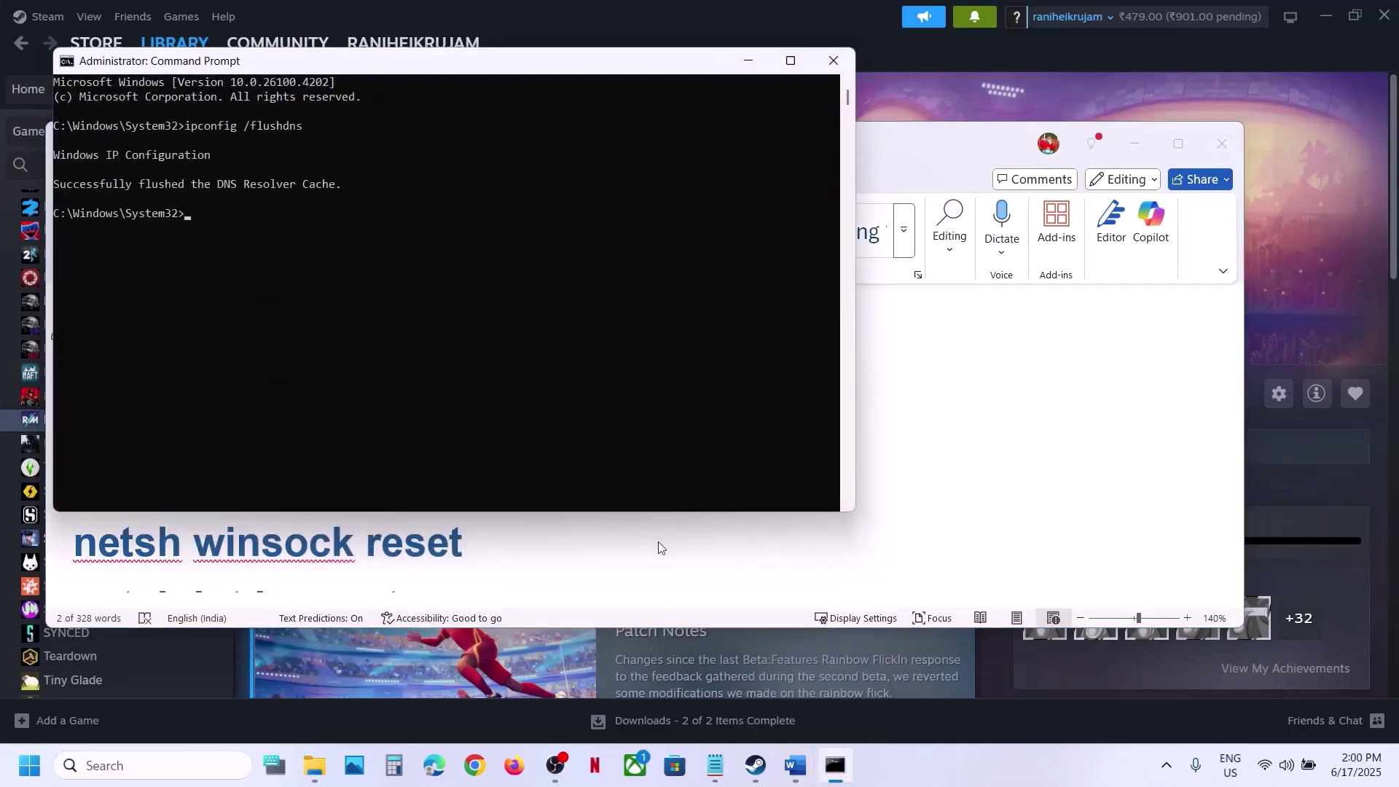
pyautogui.hotkey('alt', 'Tab')
pyautogui.tripleClick(405, 420)
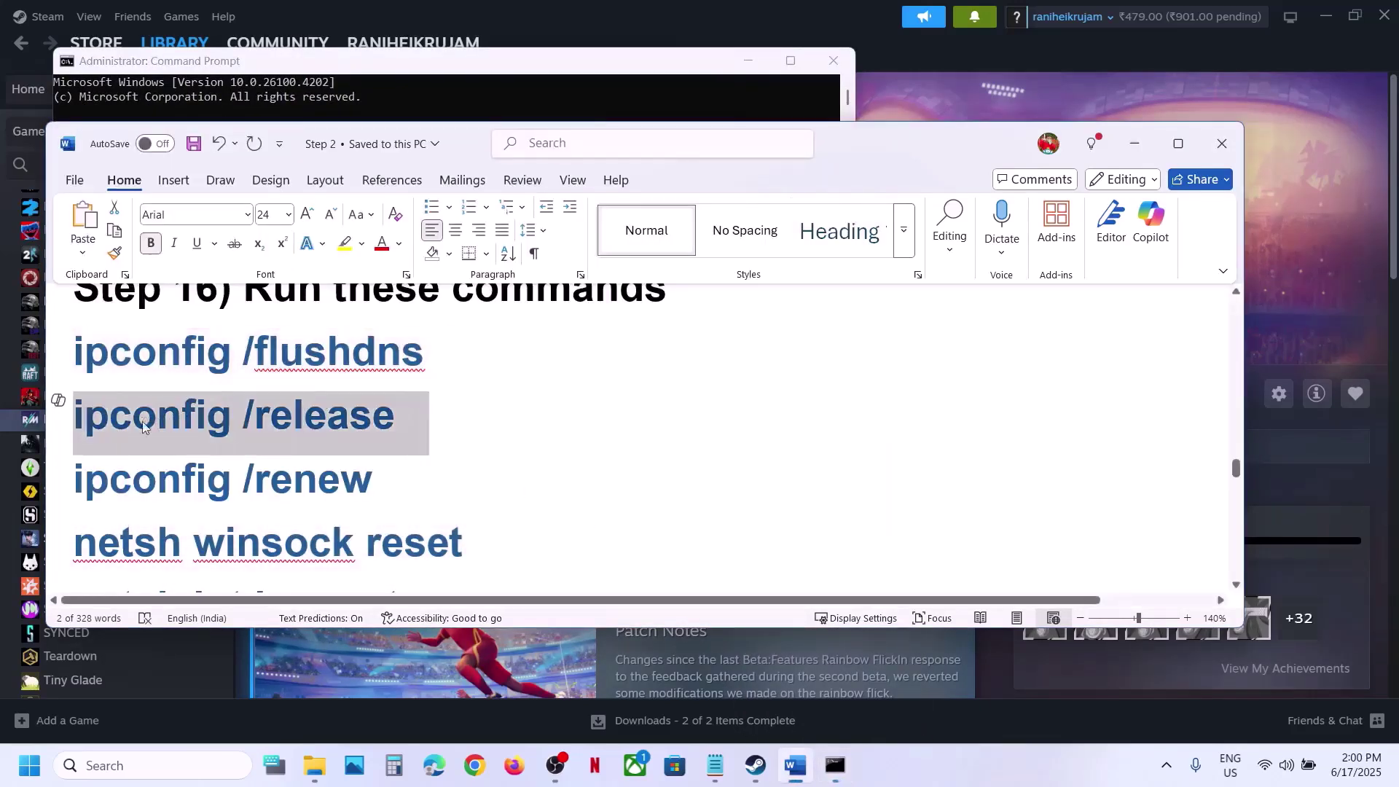
pyautogui.click(836, 766)
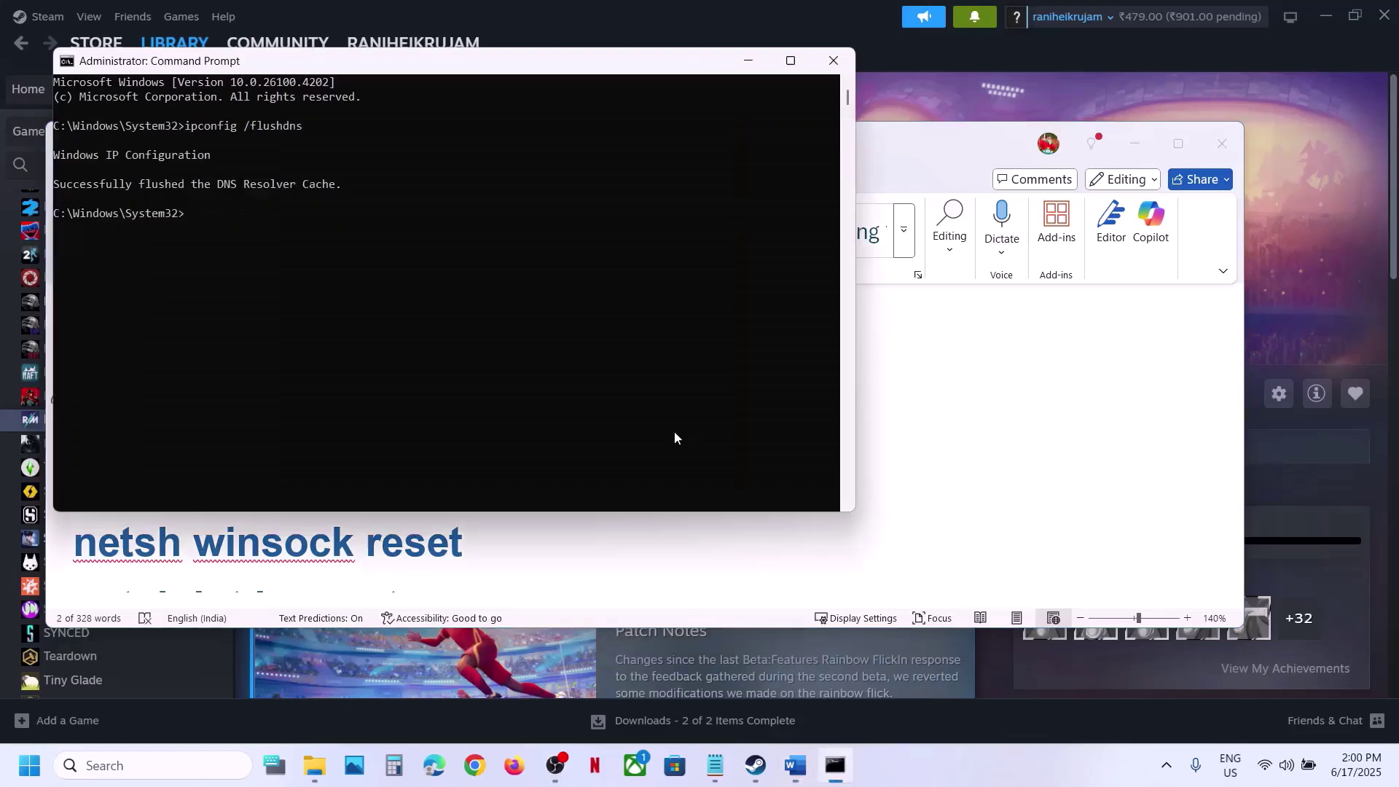
# Run ipconfig /release, then copy and run ipconfig /renew in Command Prompt
pyautogui.hotkey('ctrl', 'v')
pyautogui.press('Return')
pyautogui.hotkey('alt', 'Tab')
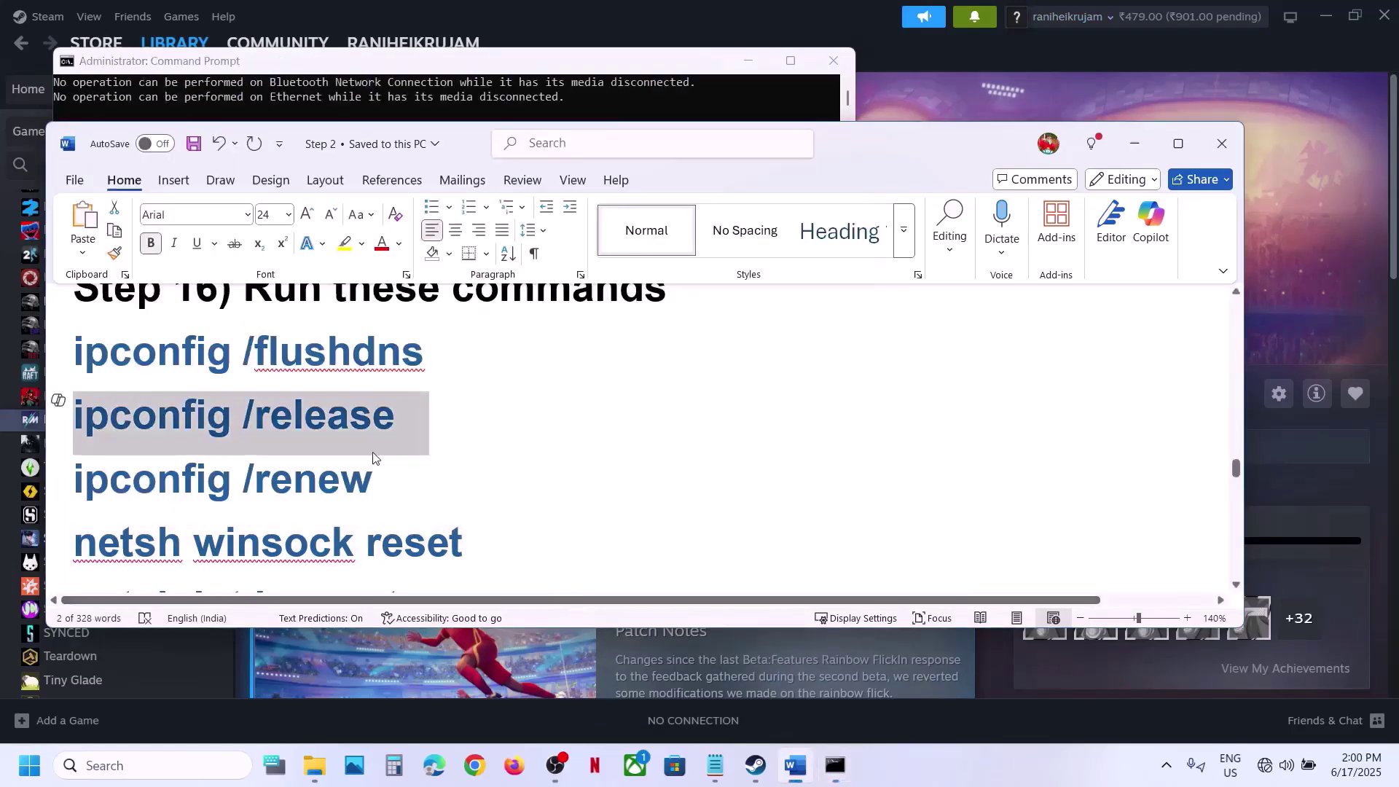
pyautogui.tripleClick(190, 470)
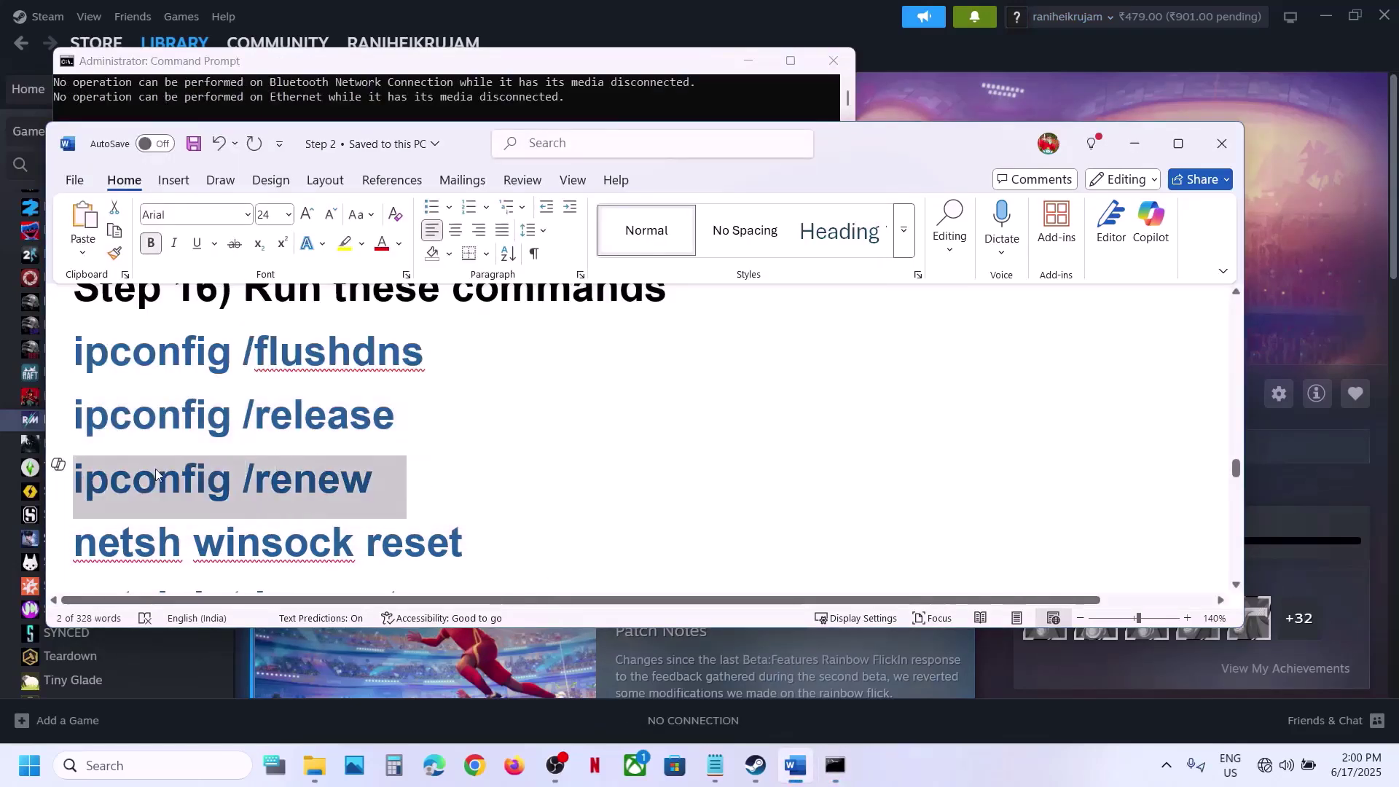
pyautogui.hotkey('ctrl', 'c')
pyautogui.click(836, 766)
pyautogui.hotkey('ctrl', 'v')
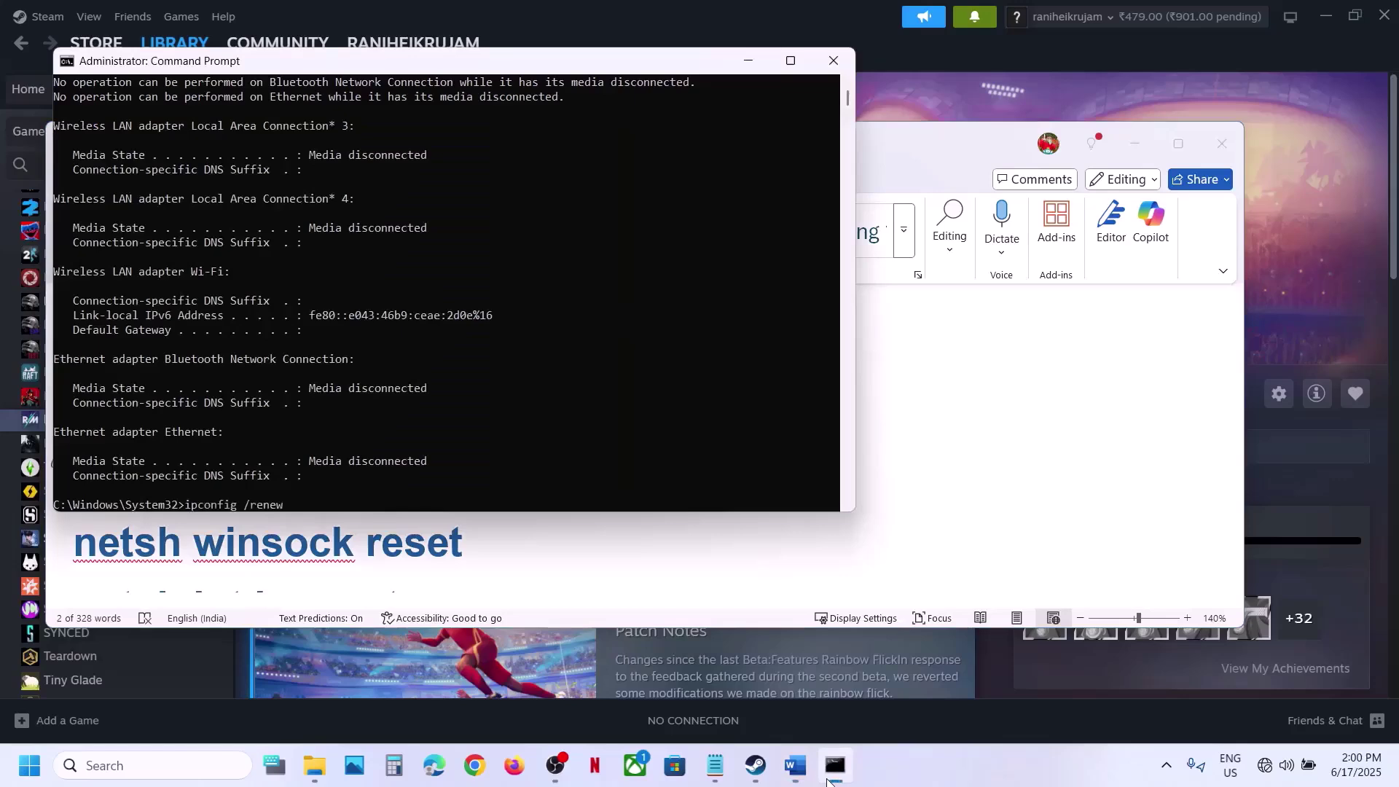
pyautogui.press('Return')
# Copy the netsh winsock reset line from the guide and run it
pyautogui.hotkey('alt', 'Tab')
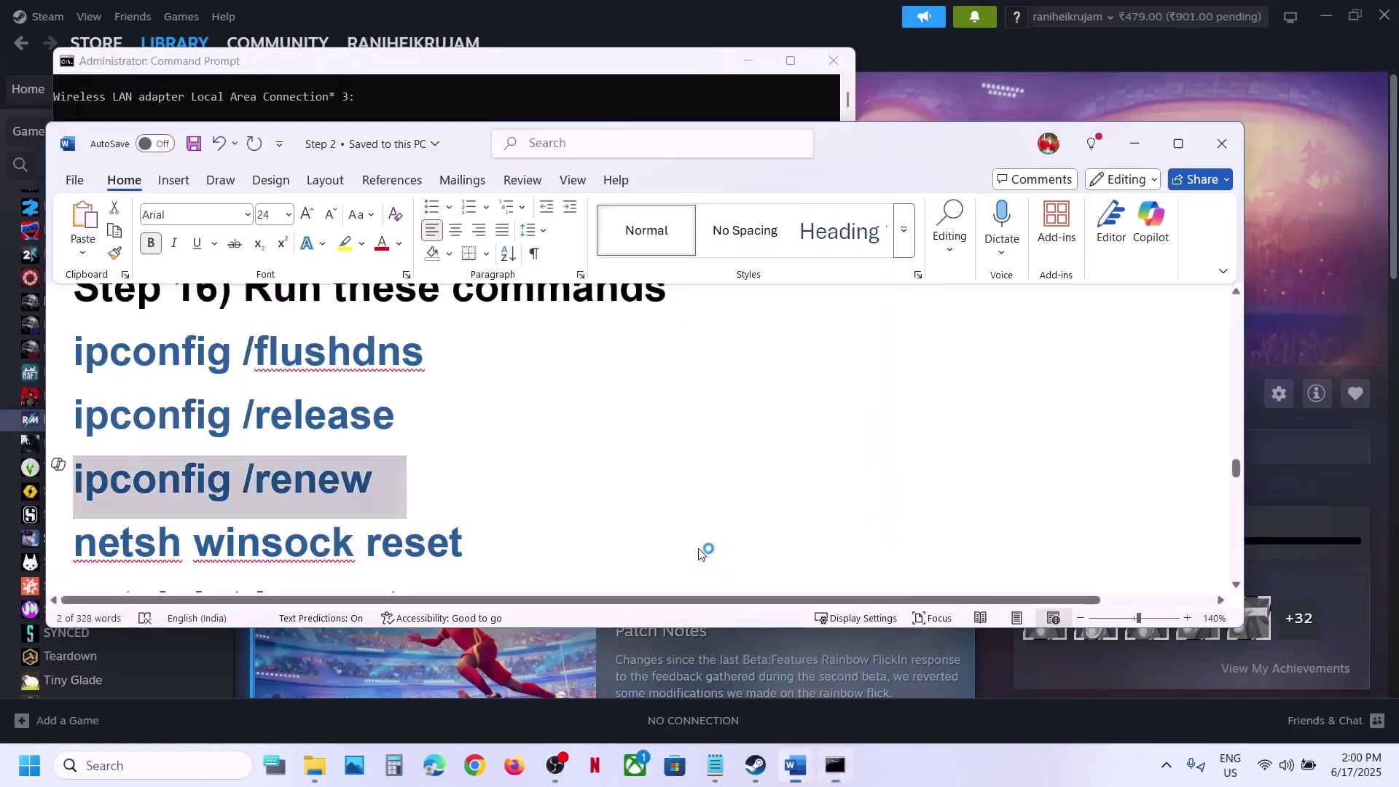
pyautogui.tripleClick(146, 547)
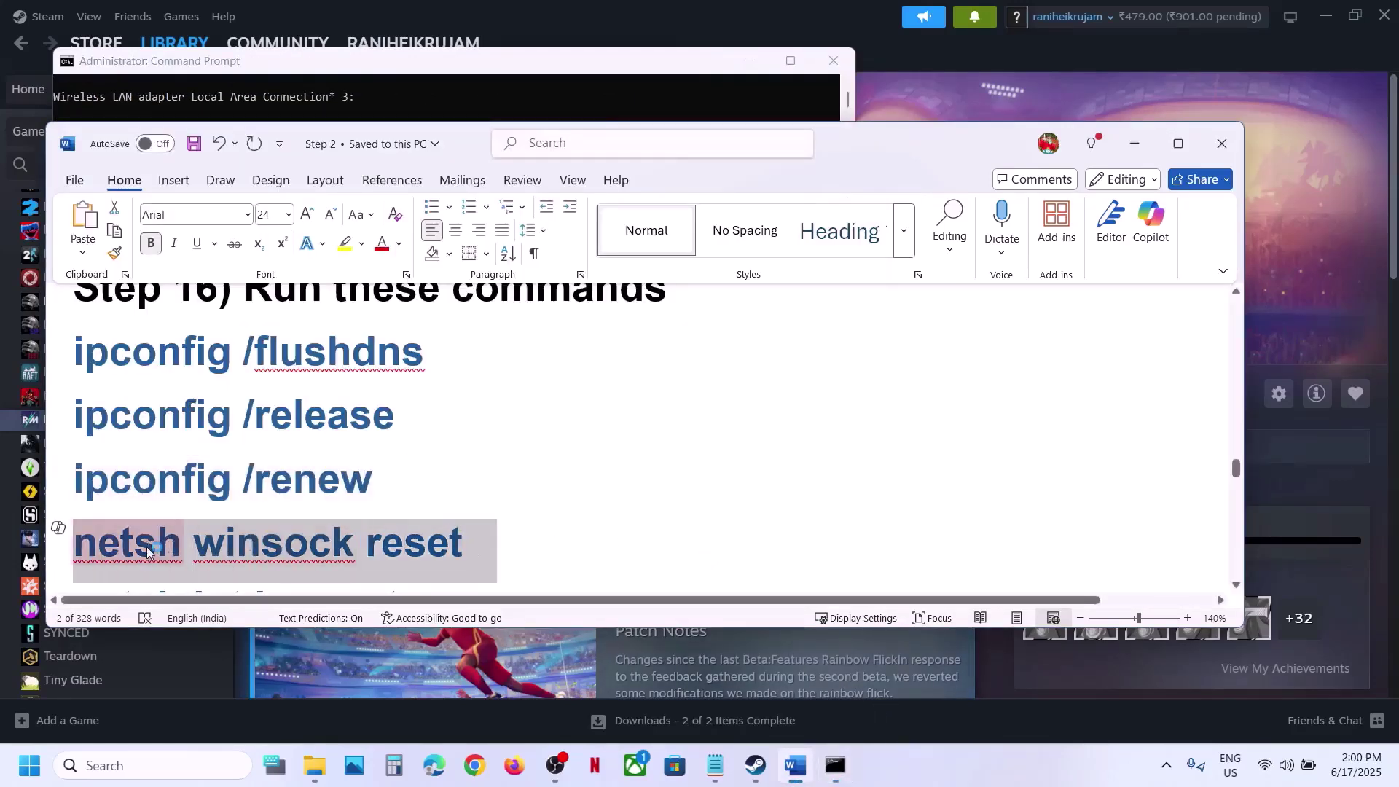
pyautogui.hotkey('ctrl', 'c')
pyautogui.hotkey('alt', 'Tab')
pyautogui.hotkey('ctrl', 'v')
pyautogui.press('Return')
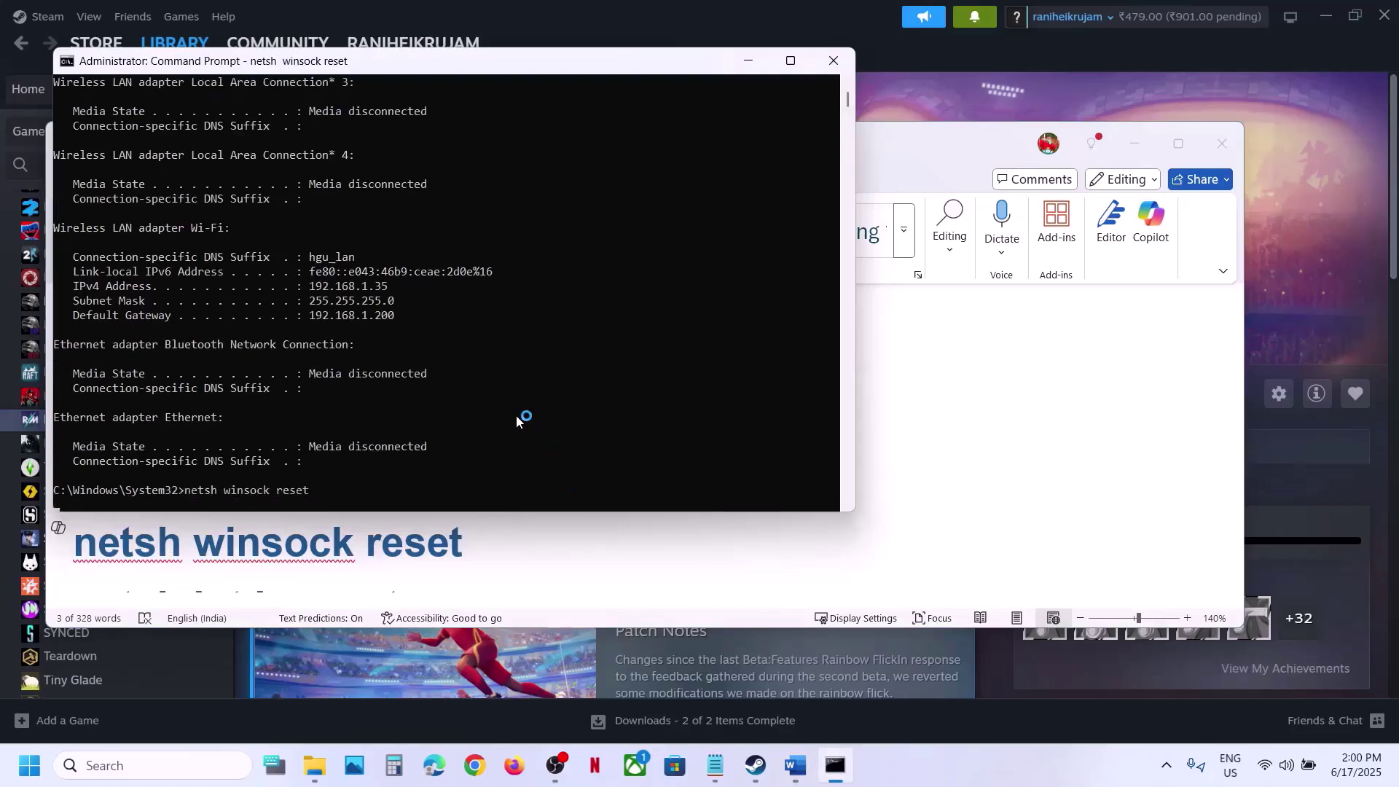
# Run netsh int ip reset from the guide, then close Command Prompt
pyautogui.hotkey('alt', 'Tab')
pyautogui.scroll(-3, 429, 501)
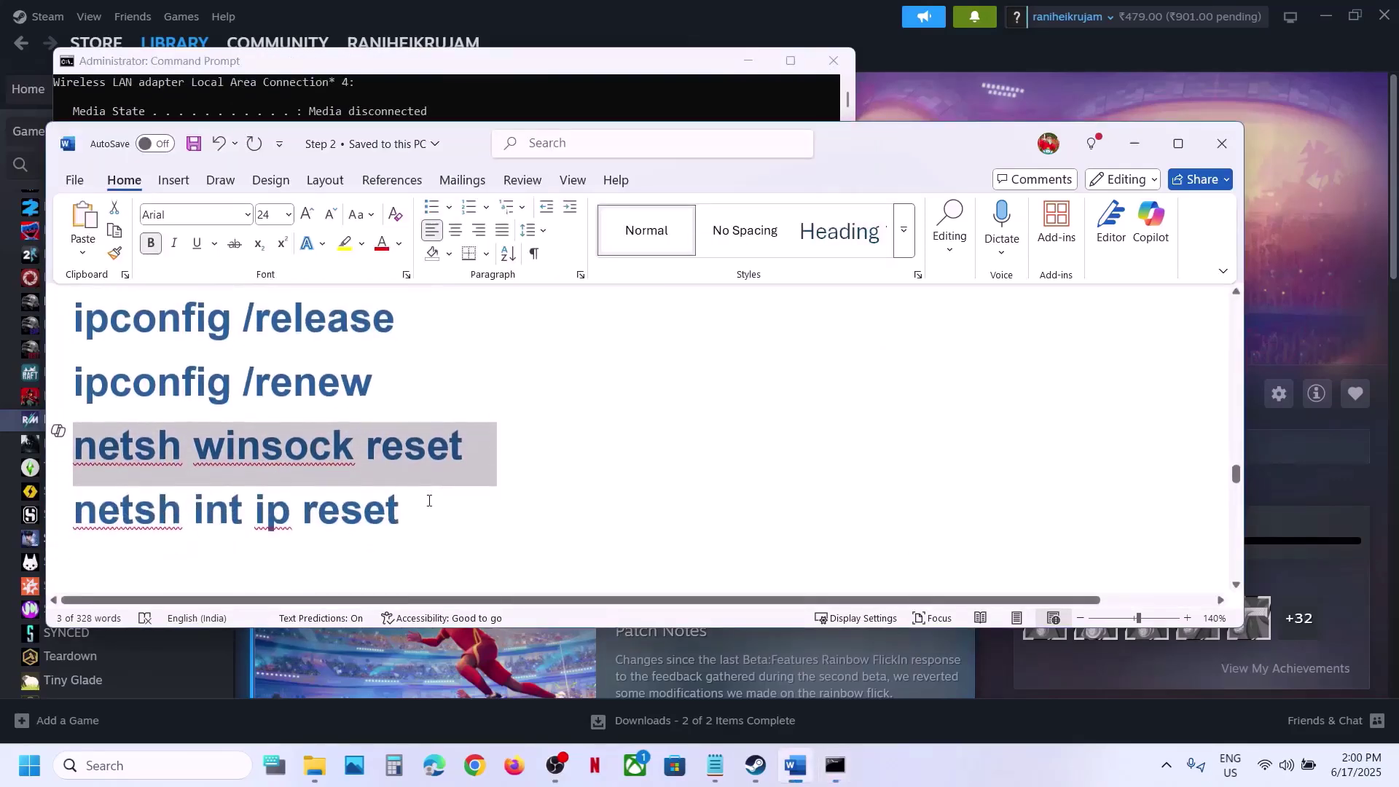
pyautogui.moveTo(428, 500); pyautogui.dragTo(121, 511)
pyautogui.hotkey('ctrl', 'c')
pyautogui.hotkey('alt', 'Tab')
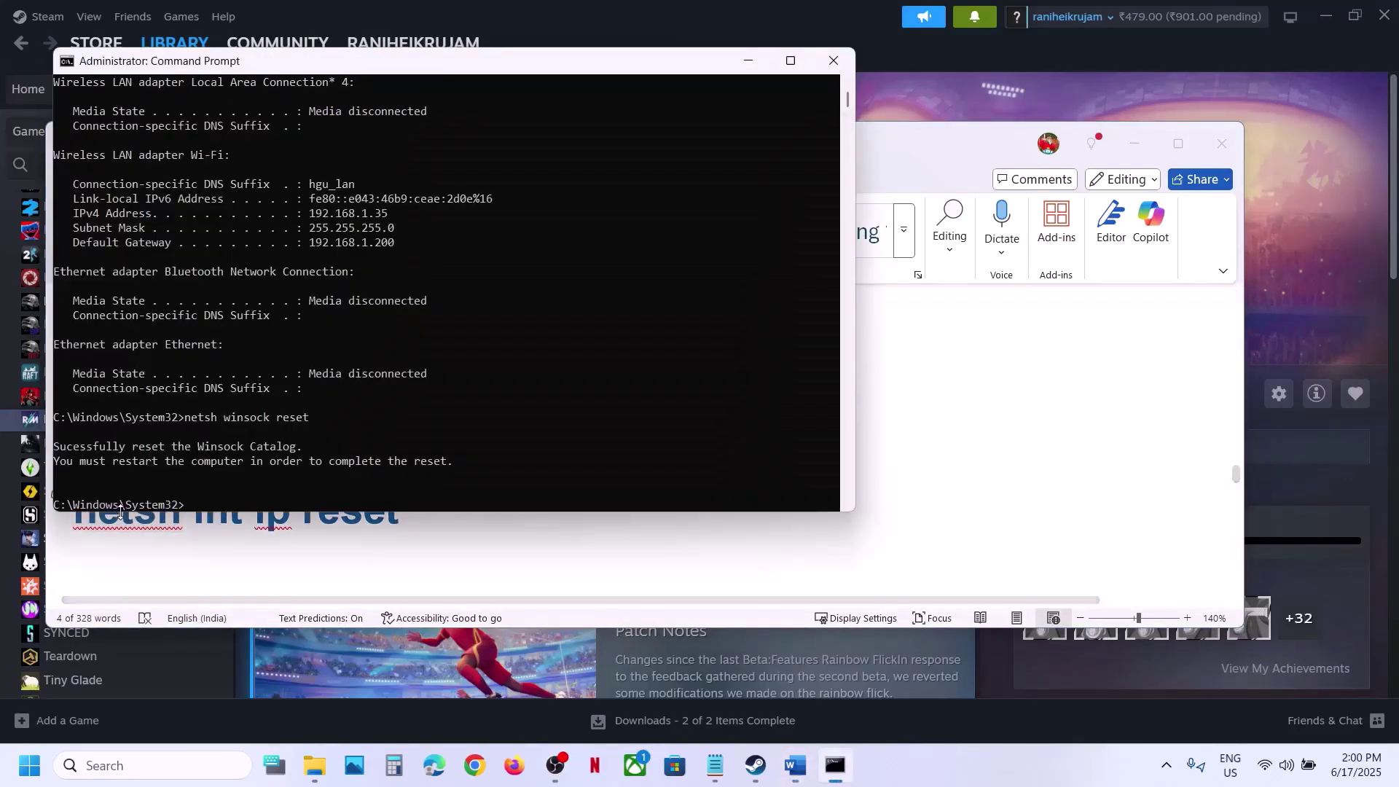
pyautogui.hotkey('ctrl', 'v')
pyautogui.press('Return')
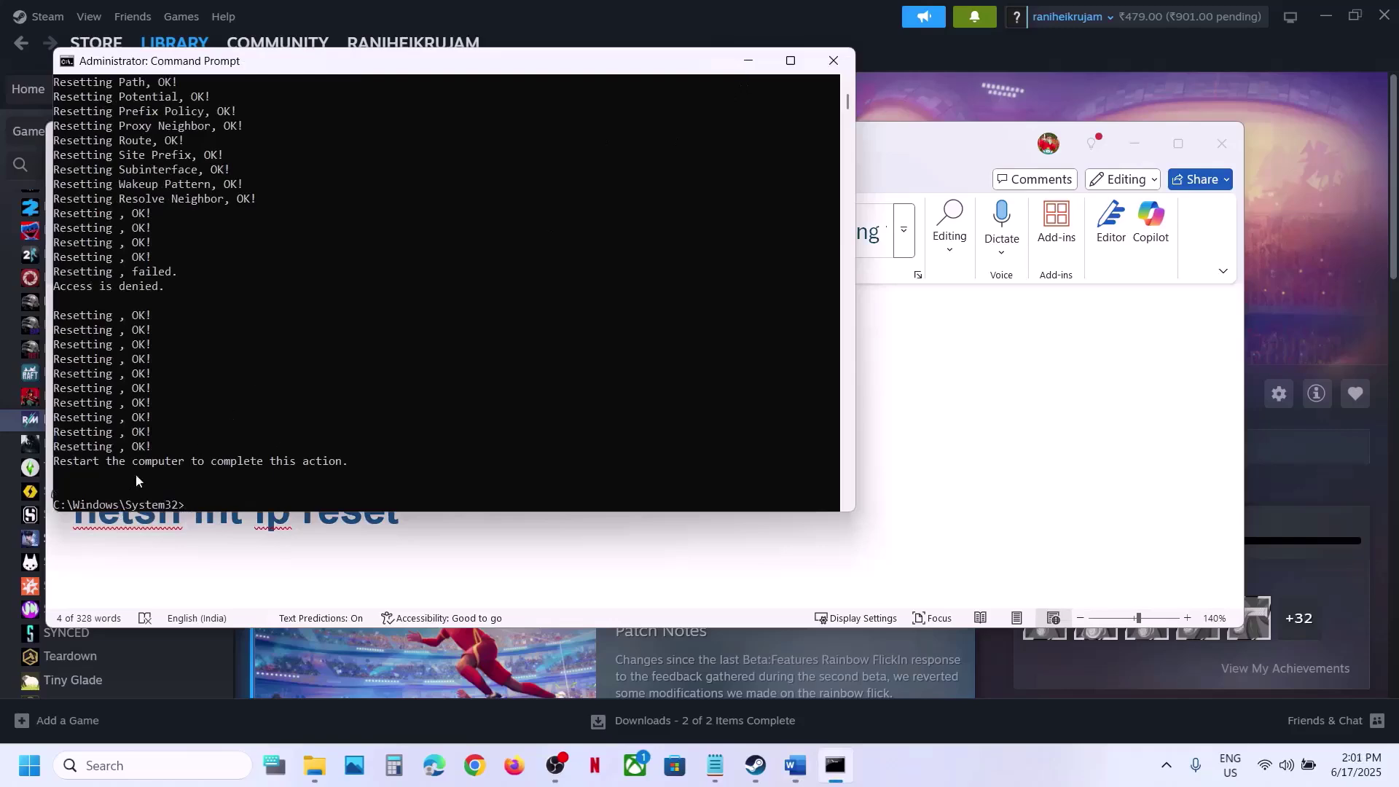
pyautogui.click(845, 57)
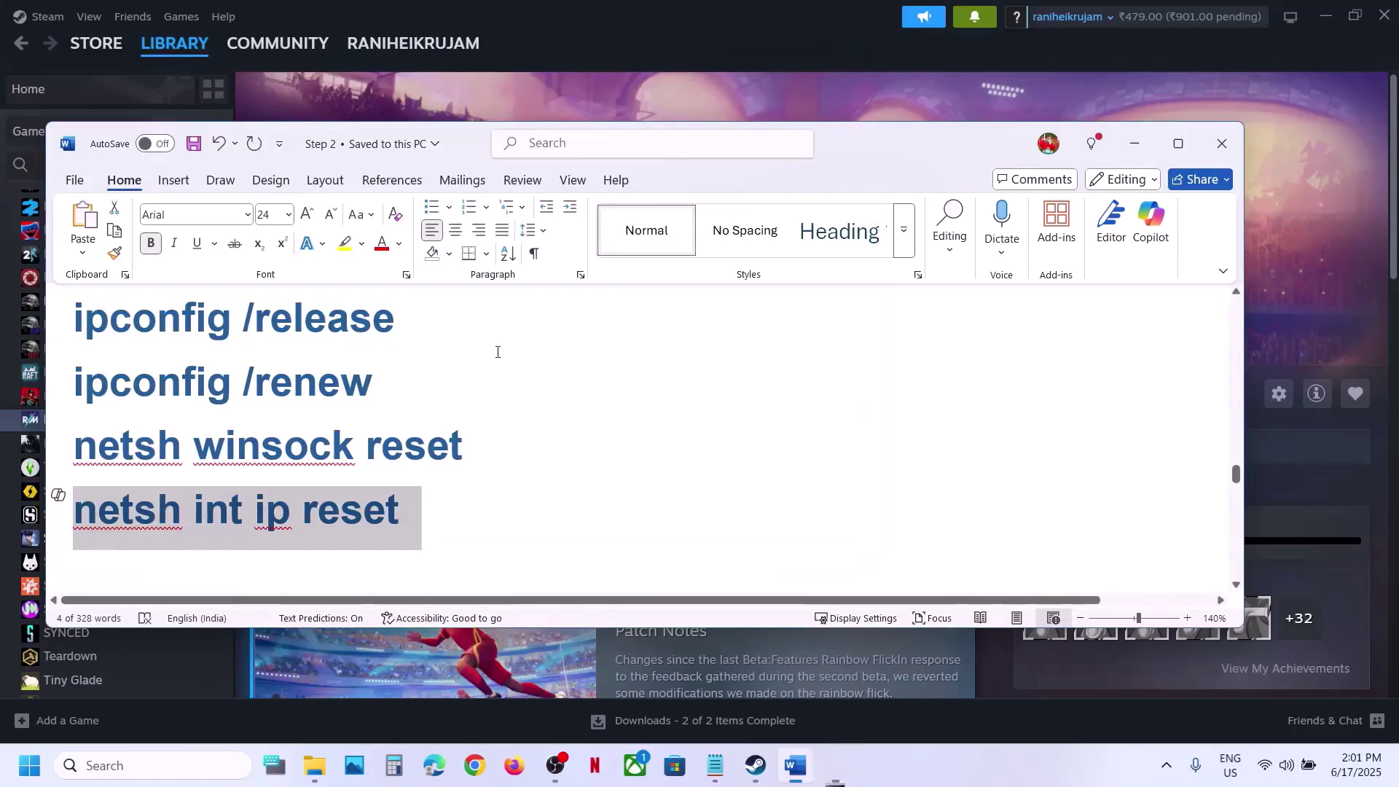
# Dismiss the Start menu, scroll the guide to Step 17, Update Windows, and open Settings
pyautogui.press('super')
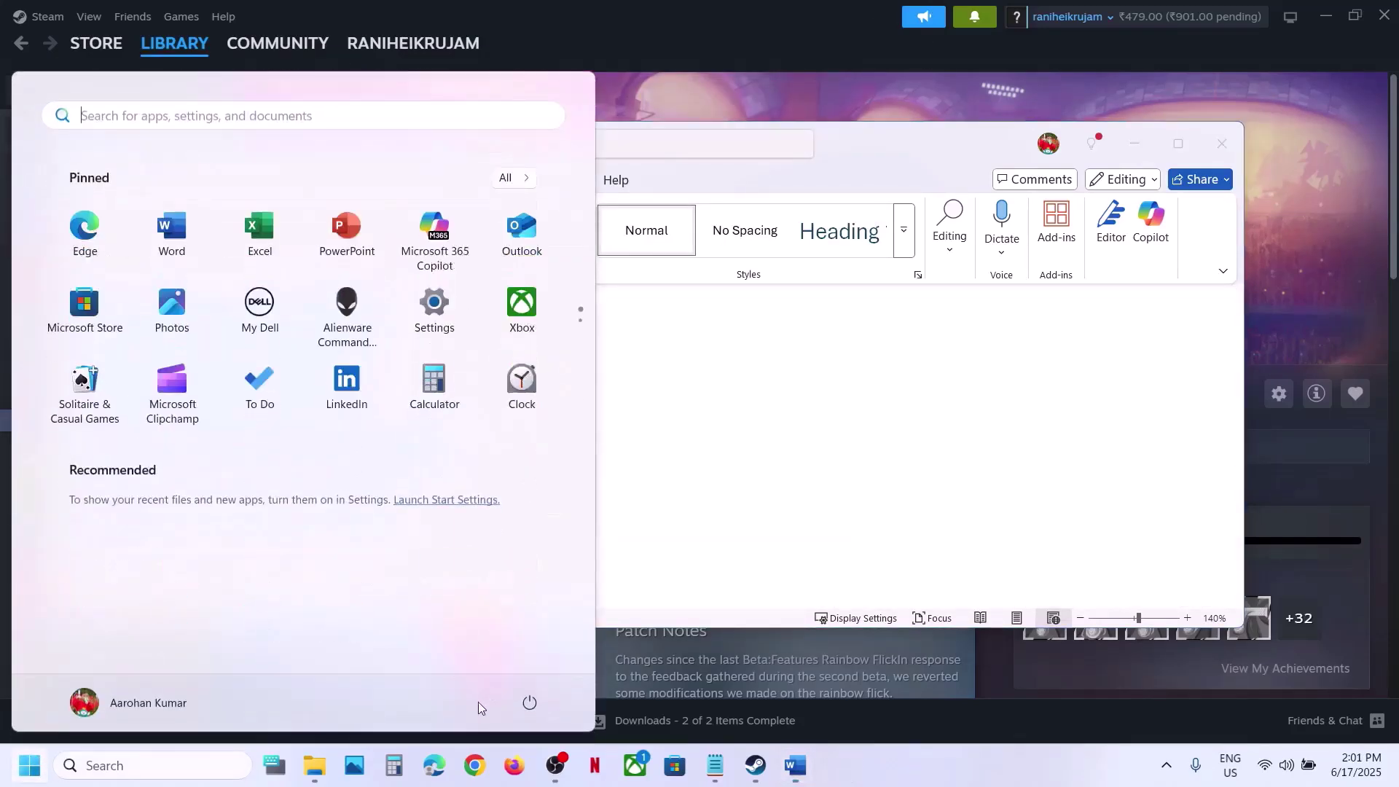
pyautogui.click(530, 702)
pyautogui.click(785, 431)
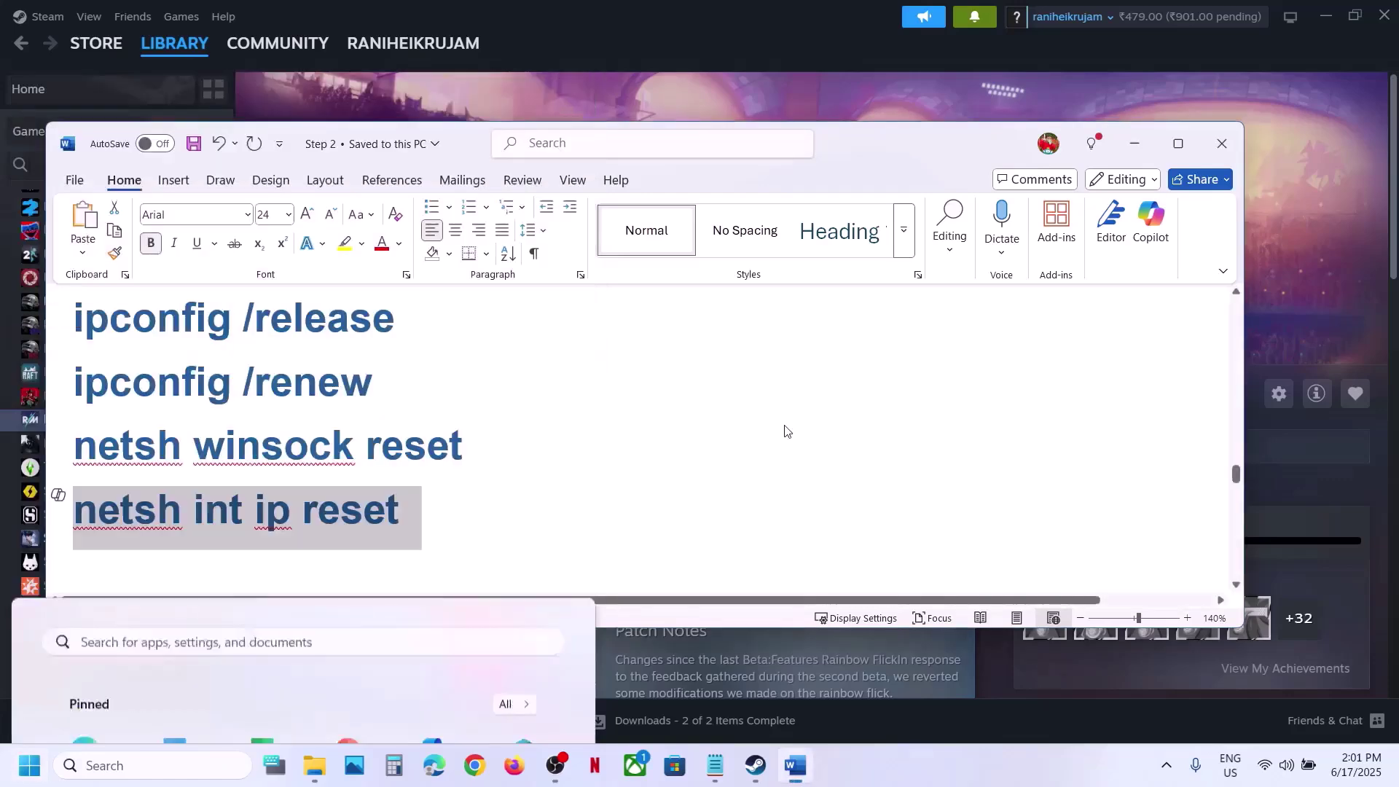
pyautogui.scroll(-3, 505, 443)
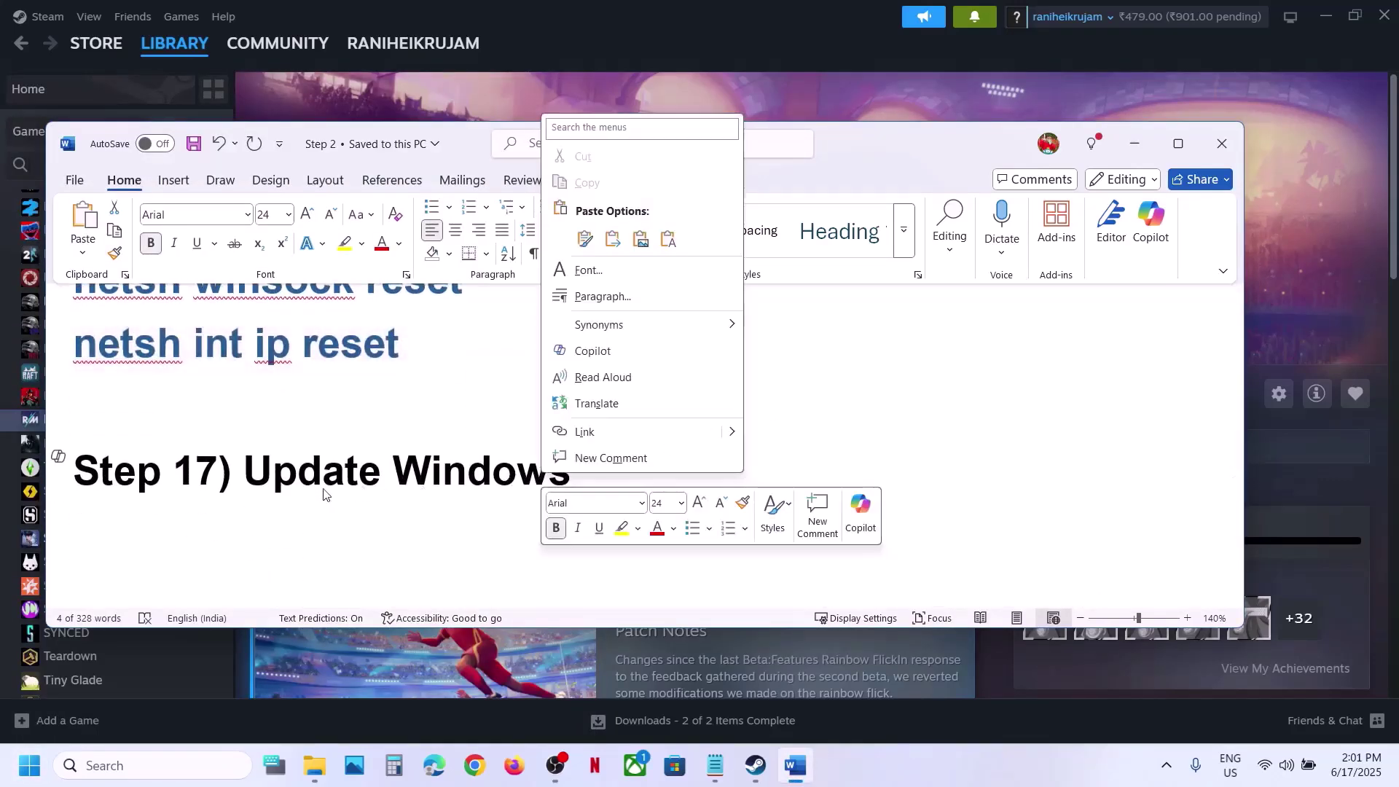
pyautogui.press('Escape')
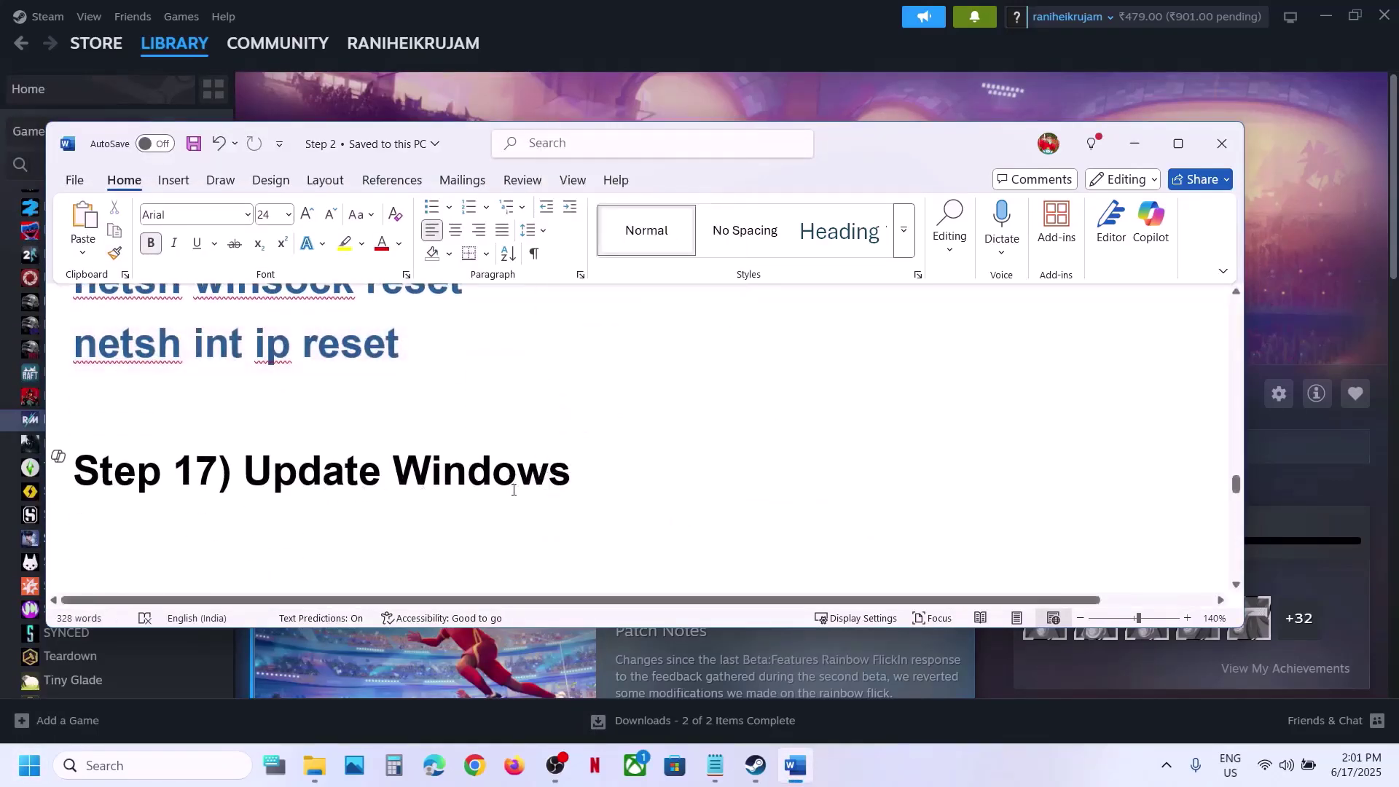
pyautogui.press('super+i')
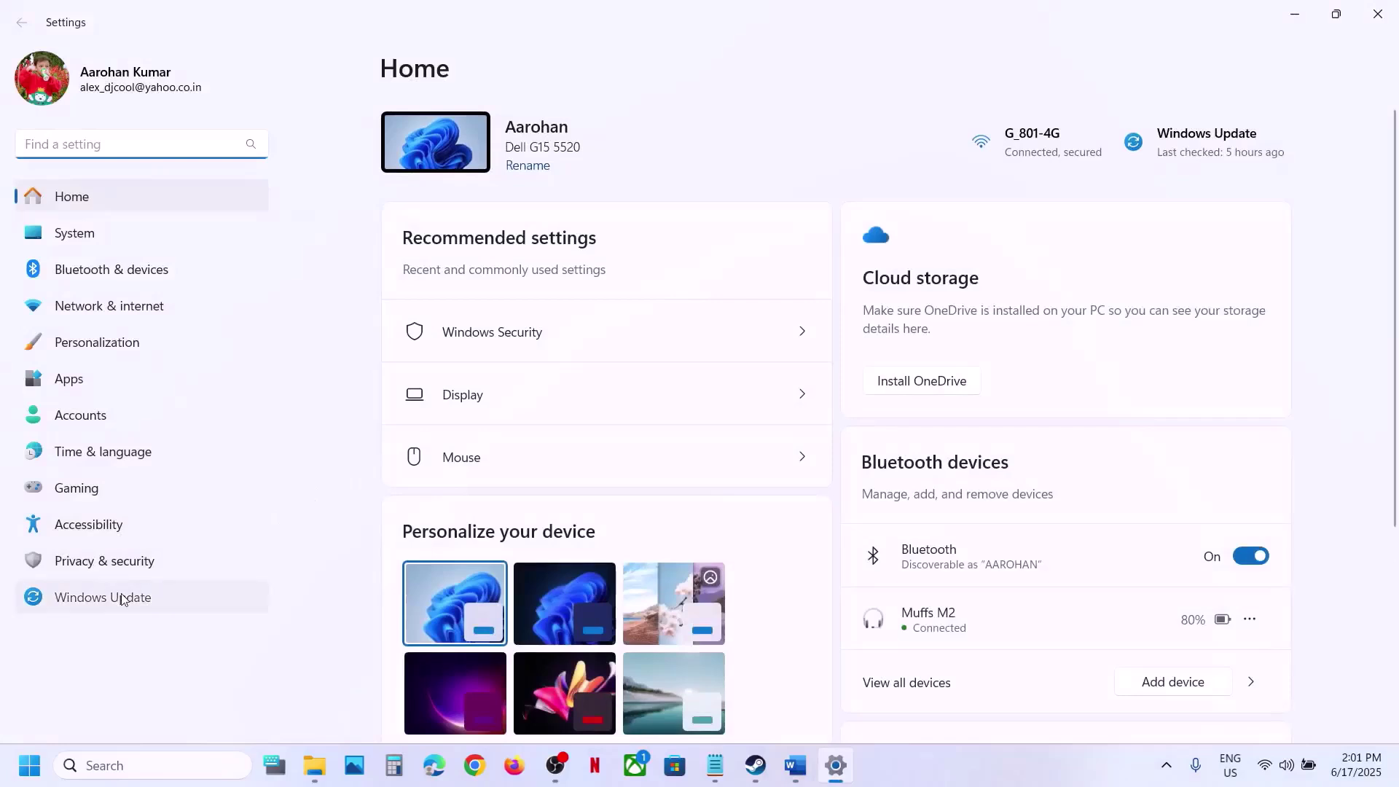
# View the Windows Update page, showing updates paused until 7/7/2025, then close the Start menu
pyautogui.click(103, 597)
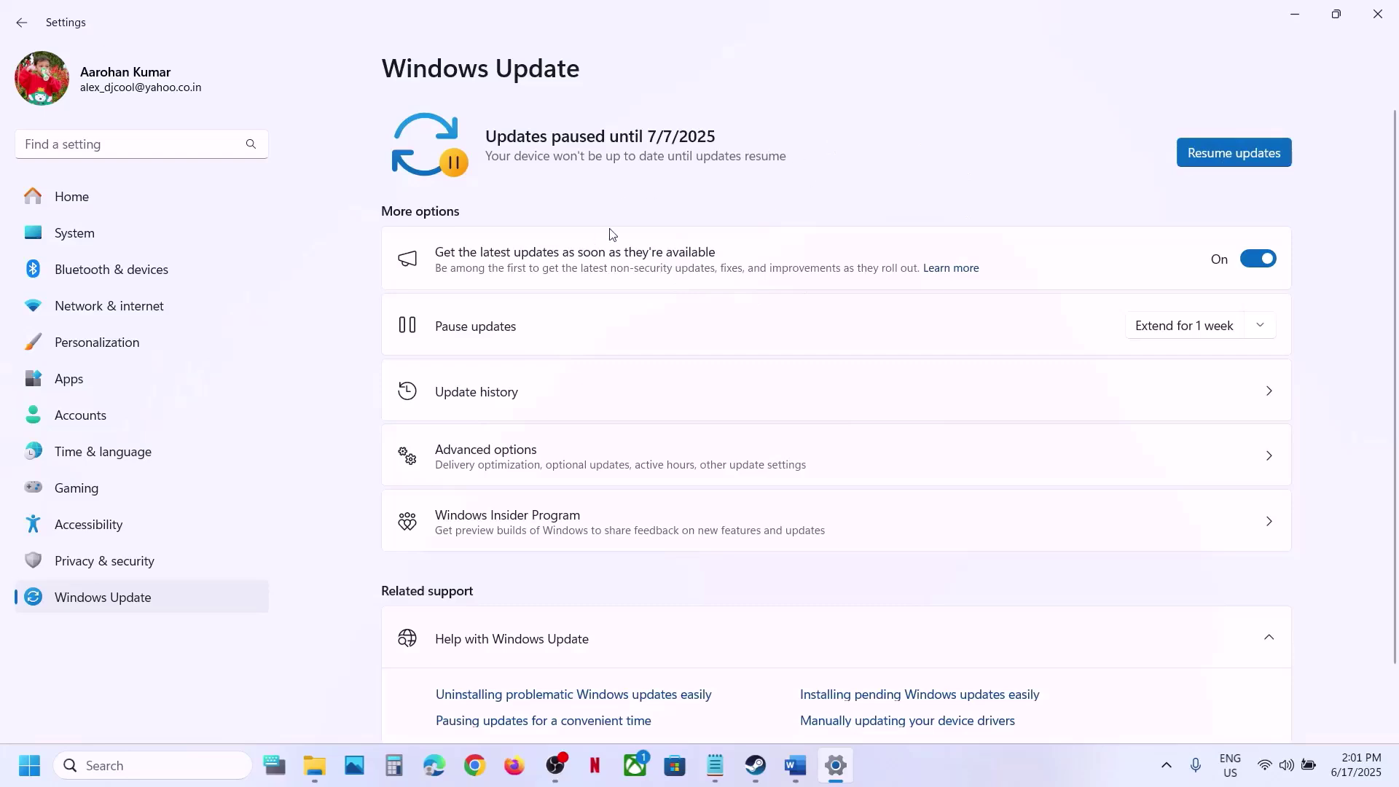
pyautogui.click(36, 762)
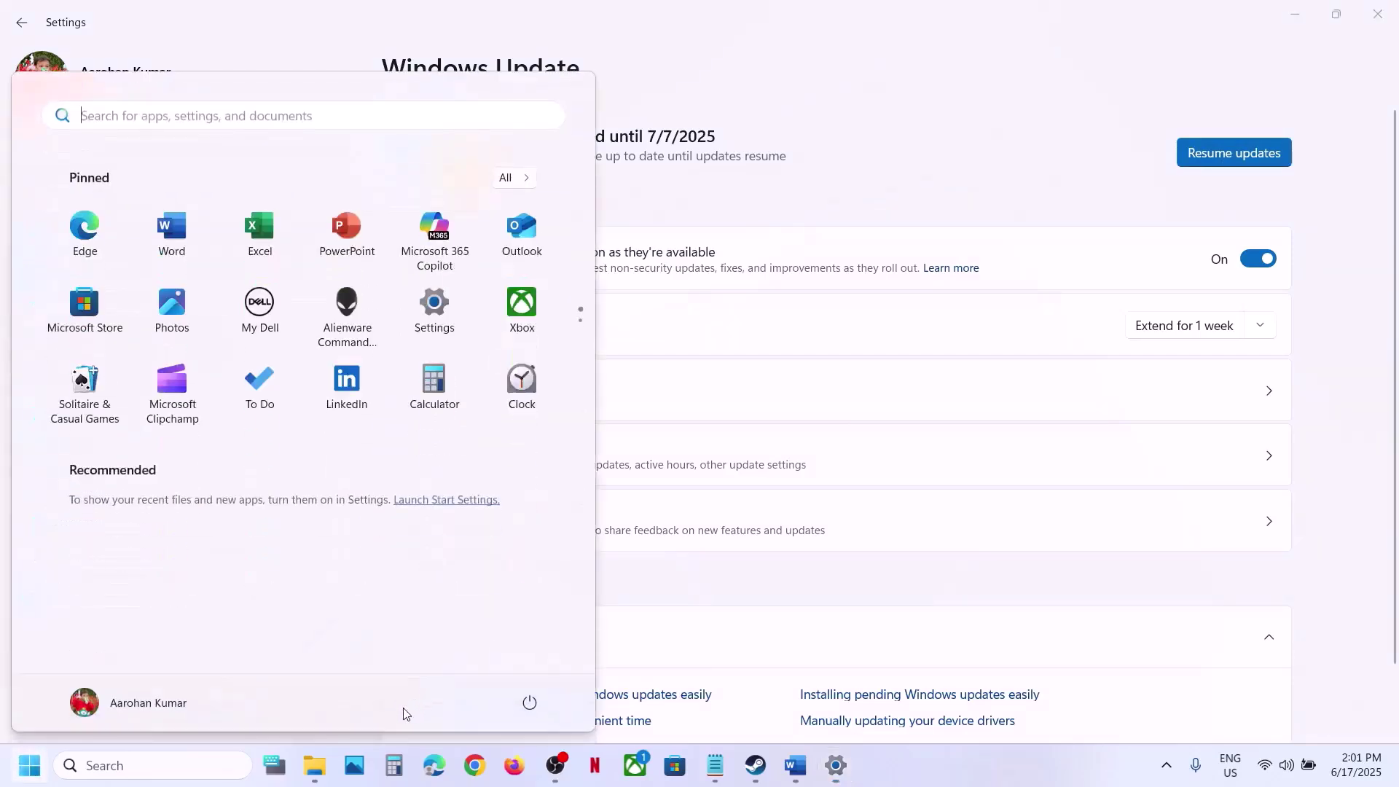
pyautogui.click(530, 702)
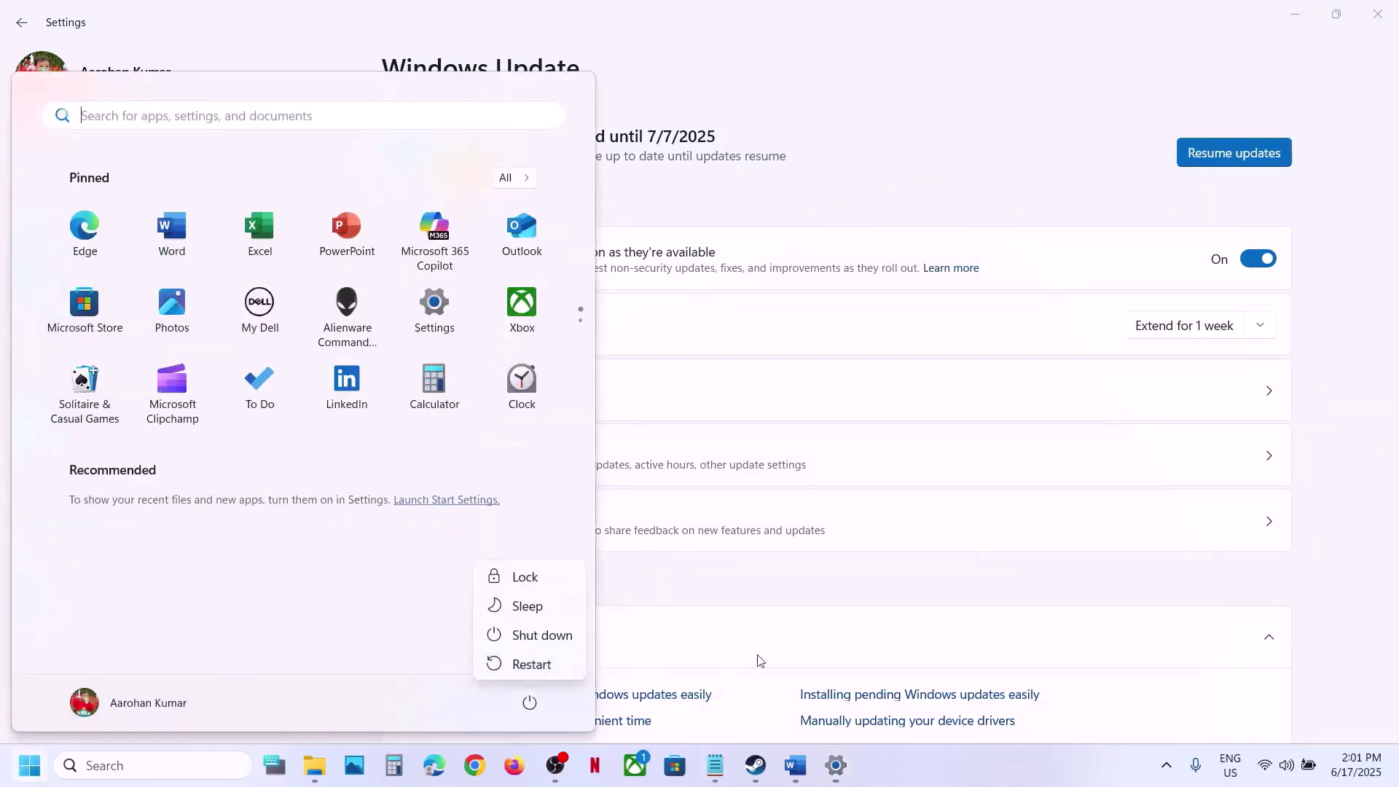
pyautogui.click(755, 765)
pyautogui.click(755, 766)
# Scroll the Word guide to Step 18 and select the 'View Advanced system settings' line
pyautogui.click(795, 765)
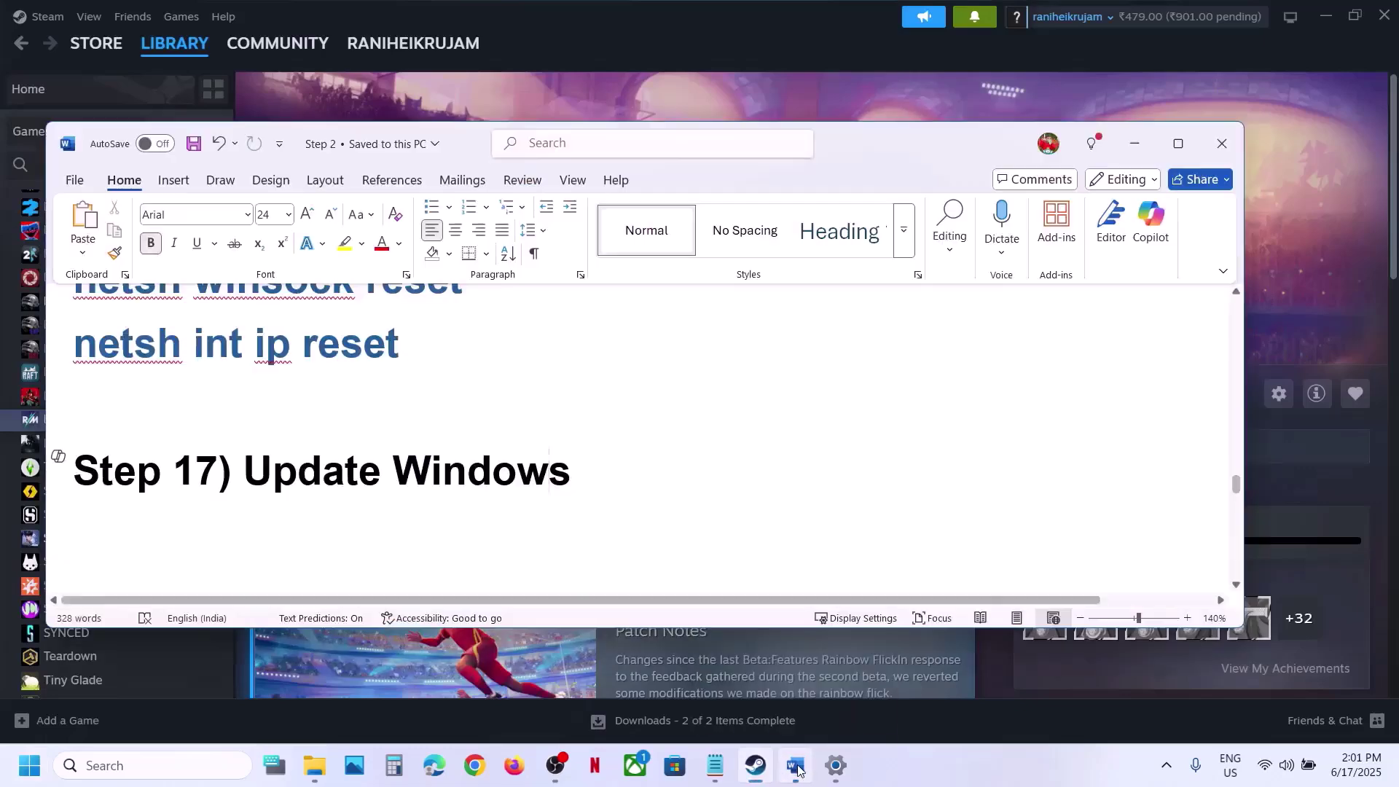
pyautogui.scroll(-2, 628, 581)
pyautogui.scroll(-1, 884, 490)
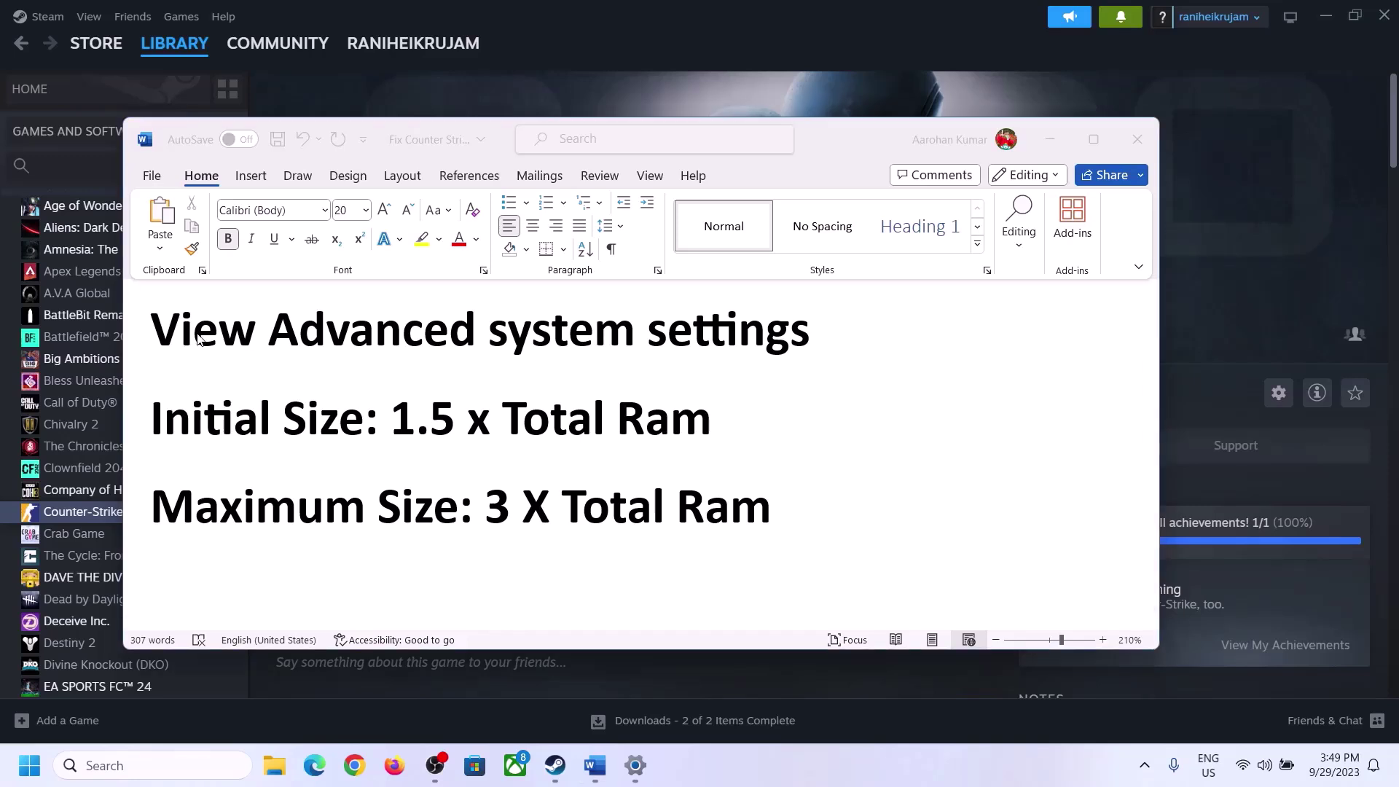
pyautogui.moveTo(169, 337); pyautogui.dragTo(764, 355)
pyautogui.hotkey('ctrl', 'c')
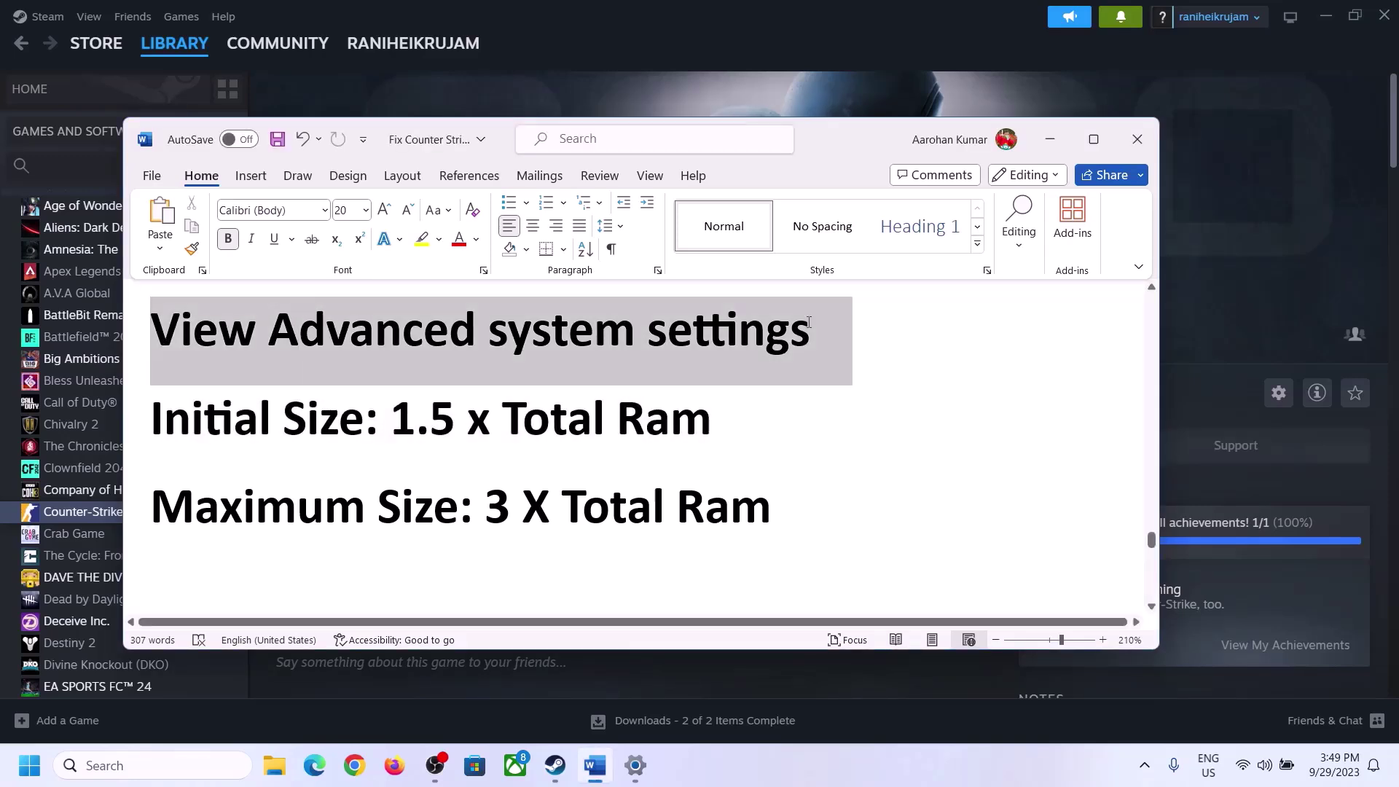
# Search 'View advanced system settings' and open Performance Settings > Advanced > Virtual Memory
pyautogui.click(145, 765)
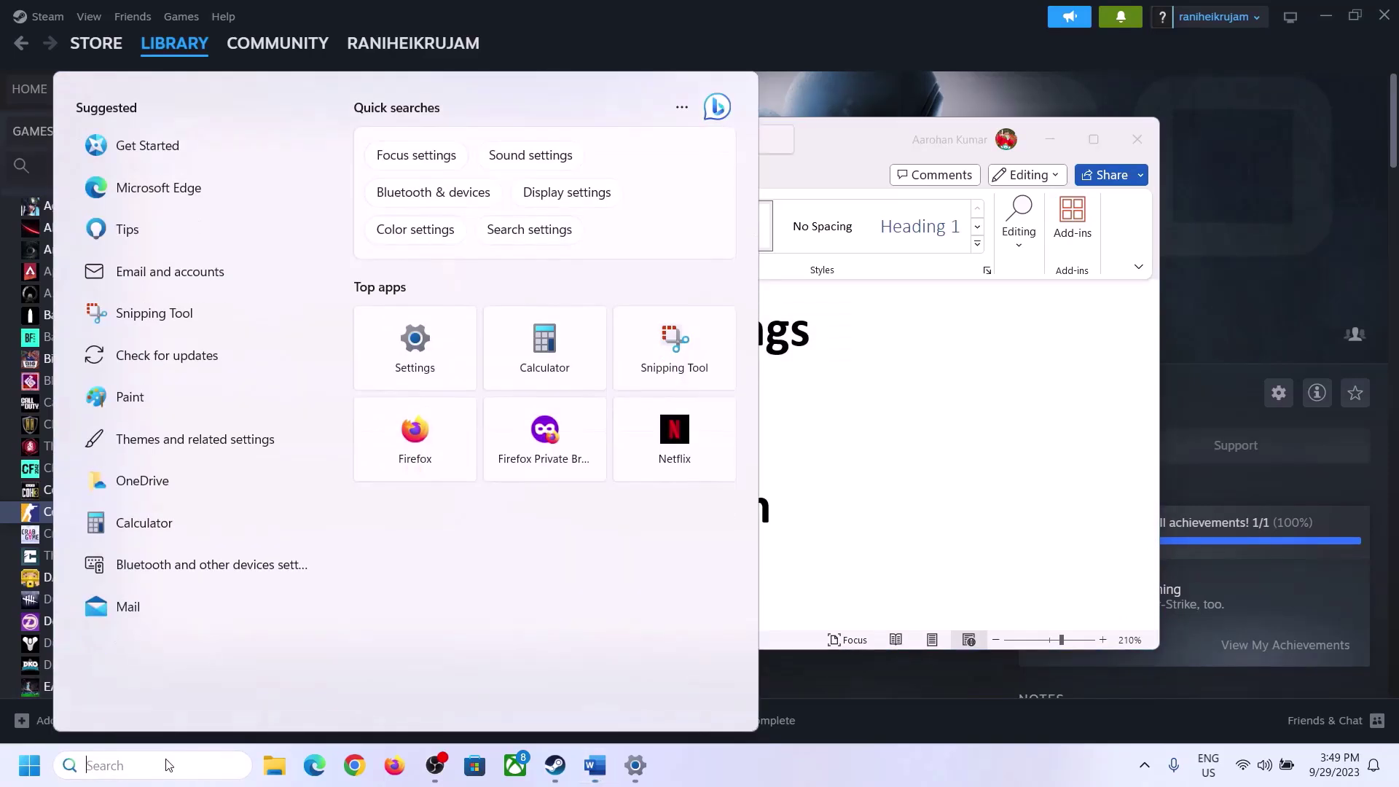
pyautogui.hotkey('ctrl', 'v')
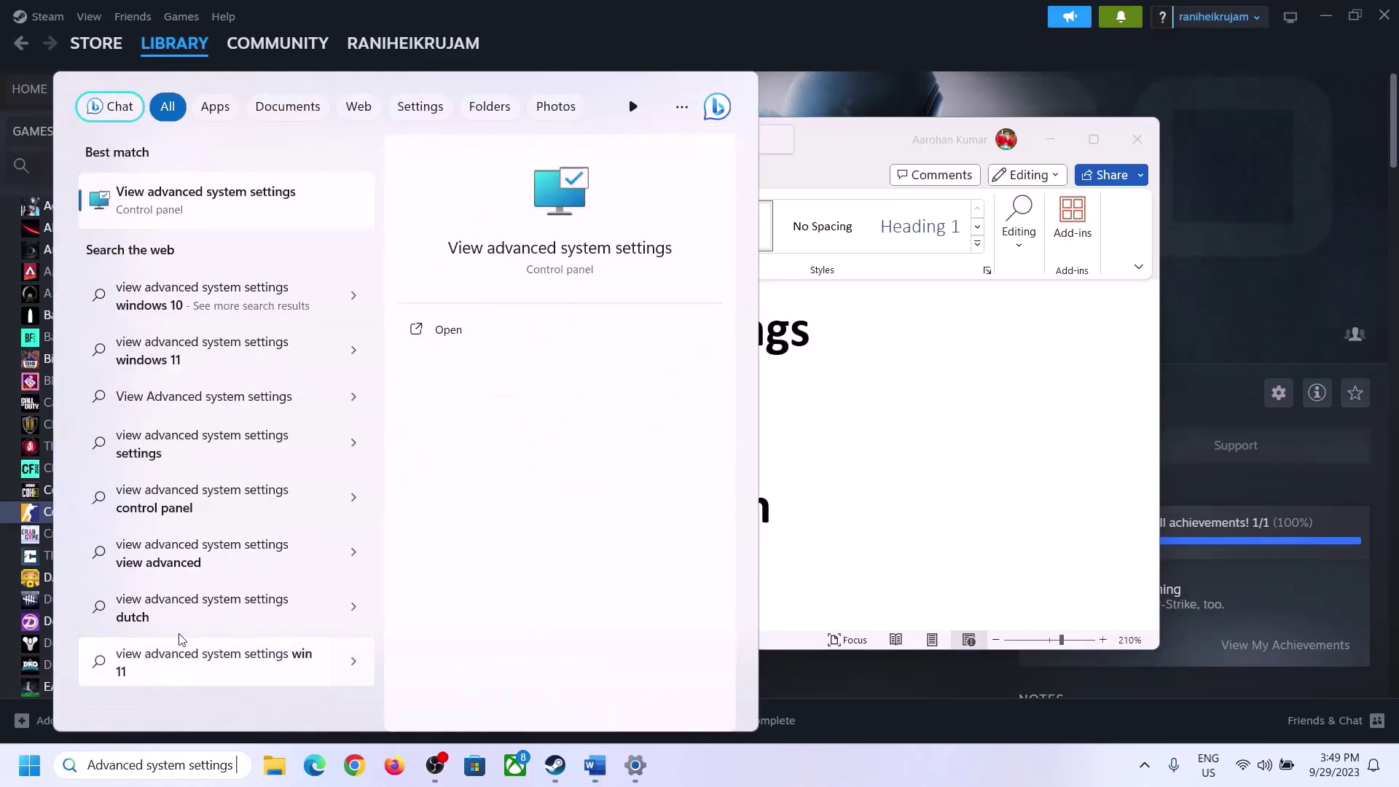
pyautogui.click(195, 212)
pyautogui.moveTo(281, 144); pyautogui.dragTo(625, 252)
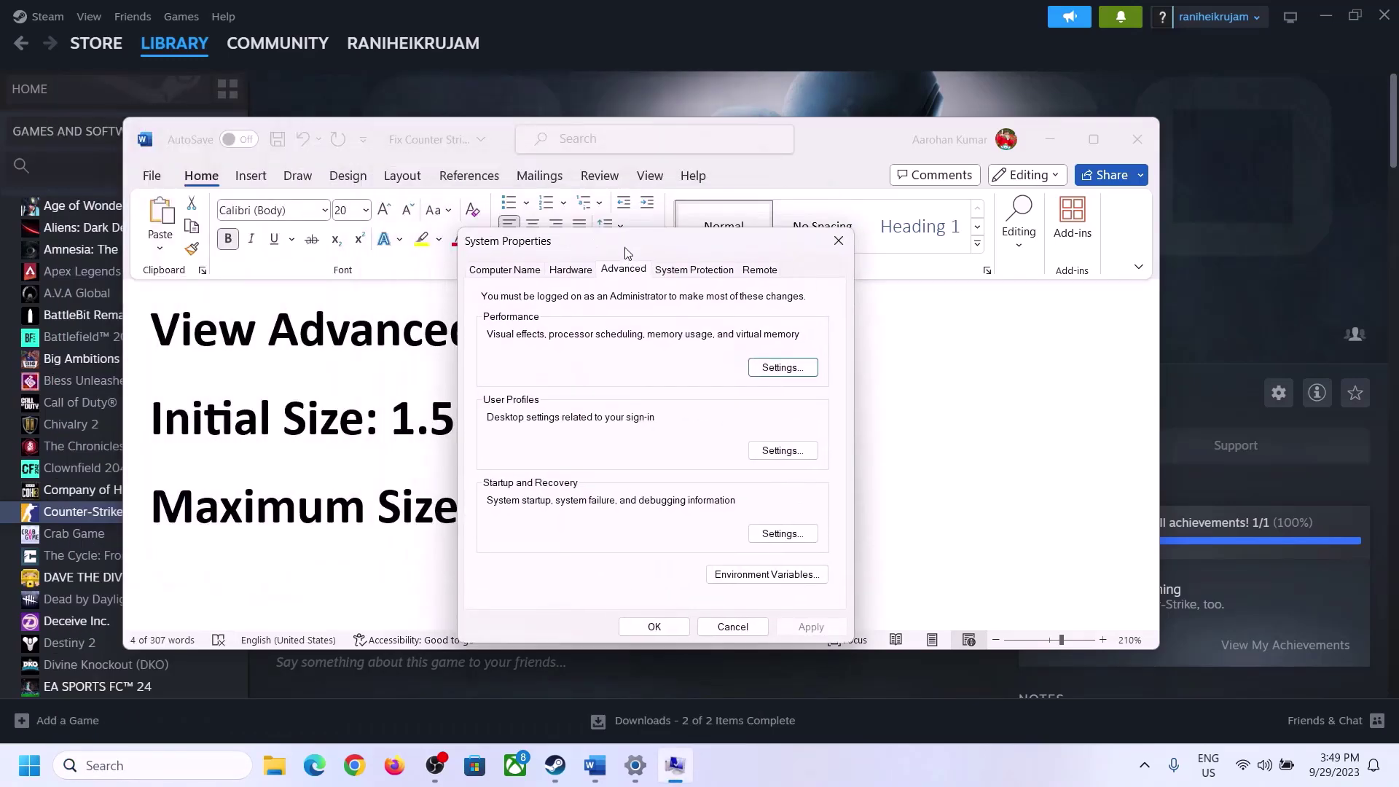
pyautogui.click(784, 368)
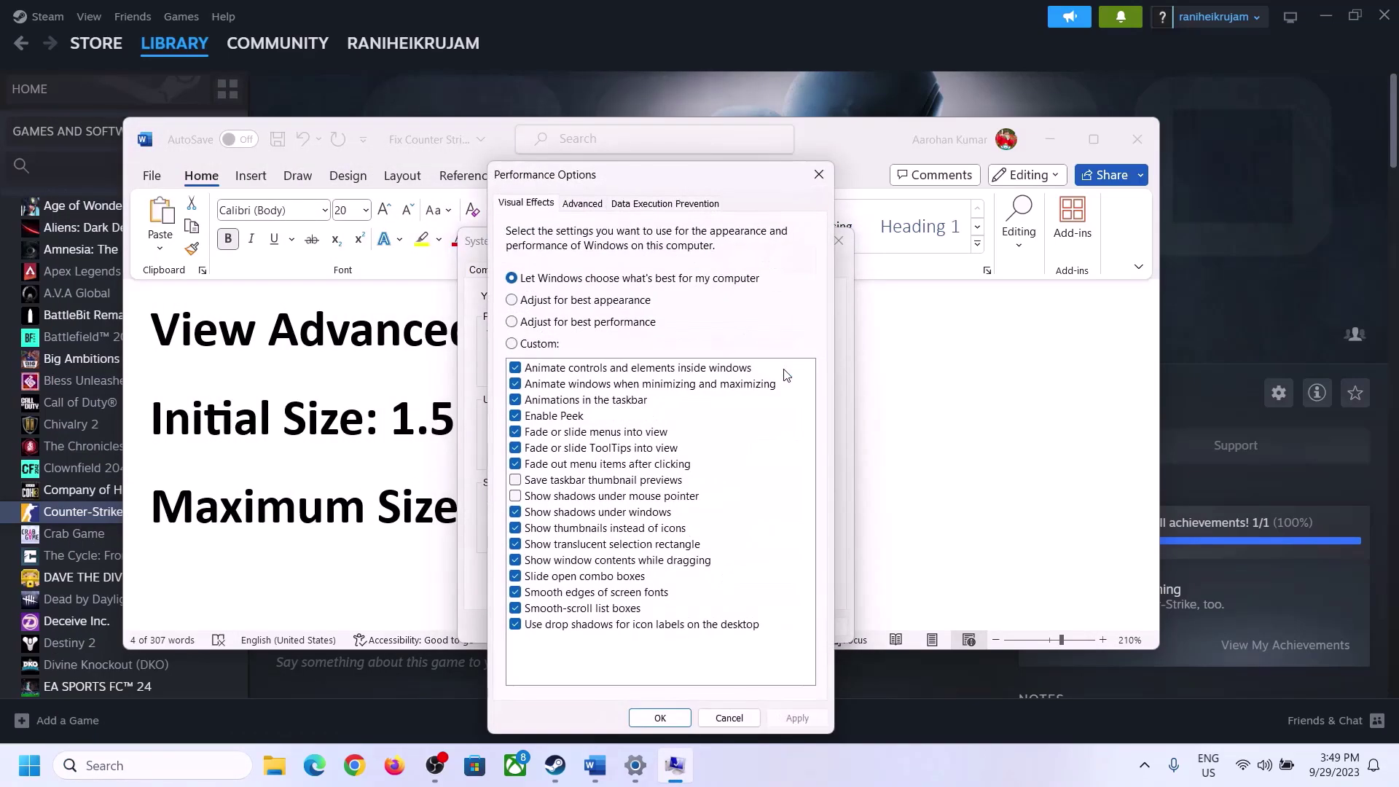
pyautogui.click(587, 205)
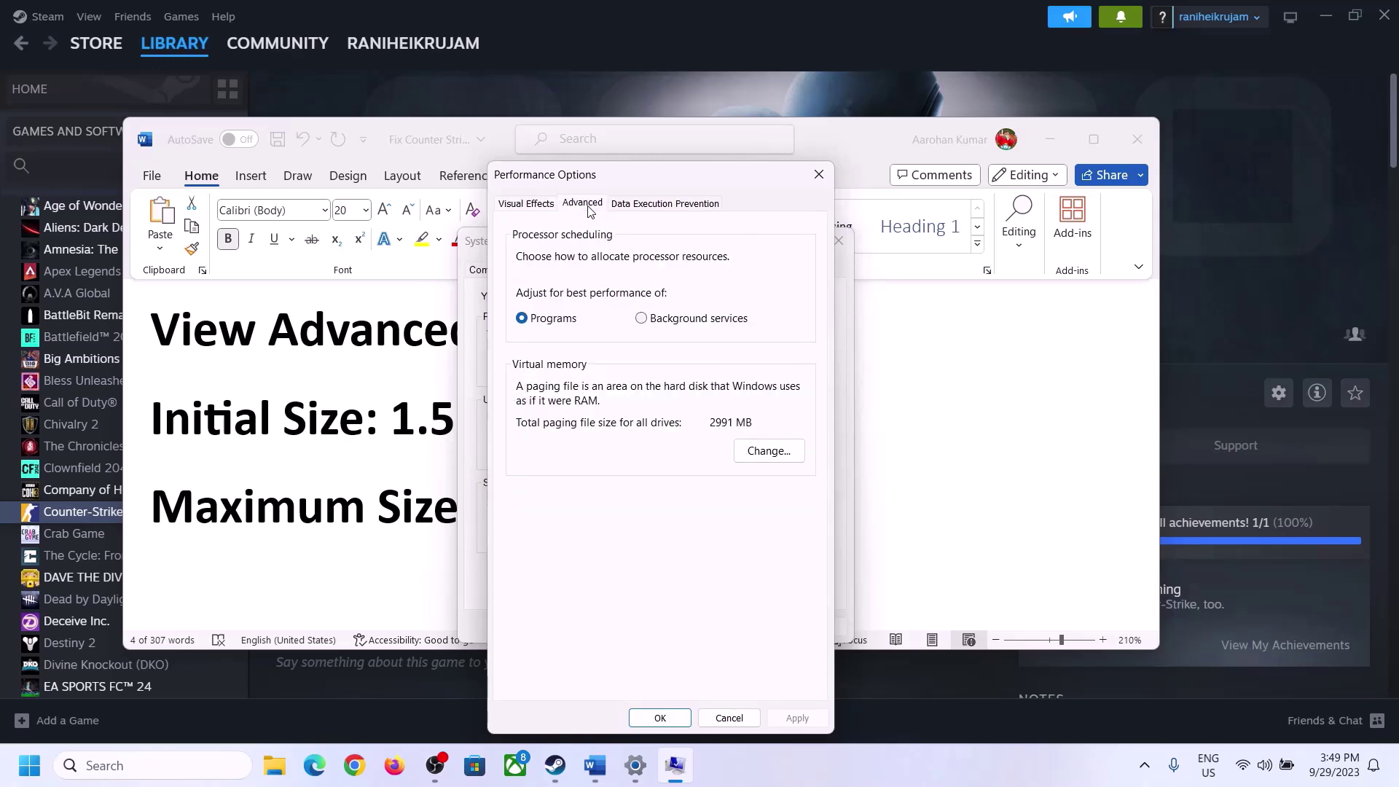
pyautogui.click(771, 449)
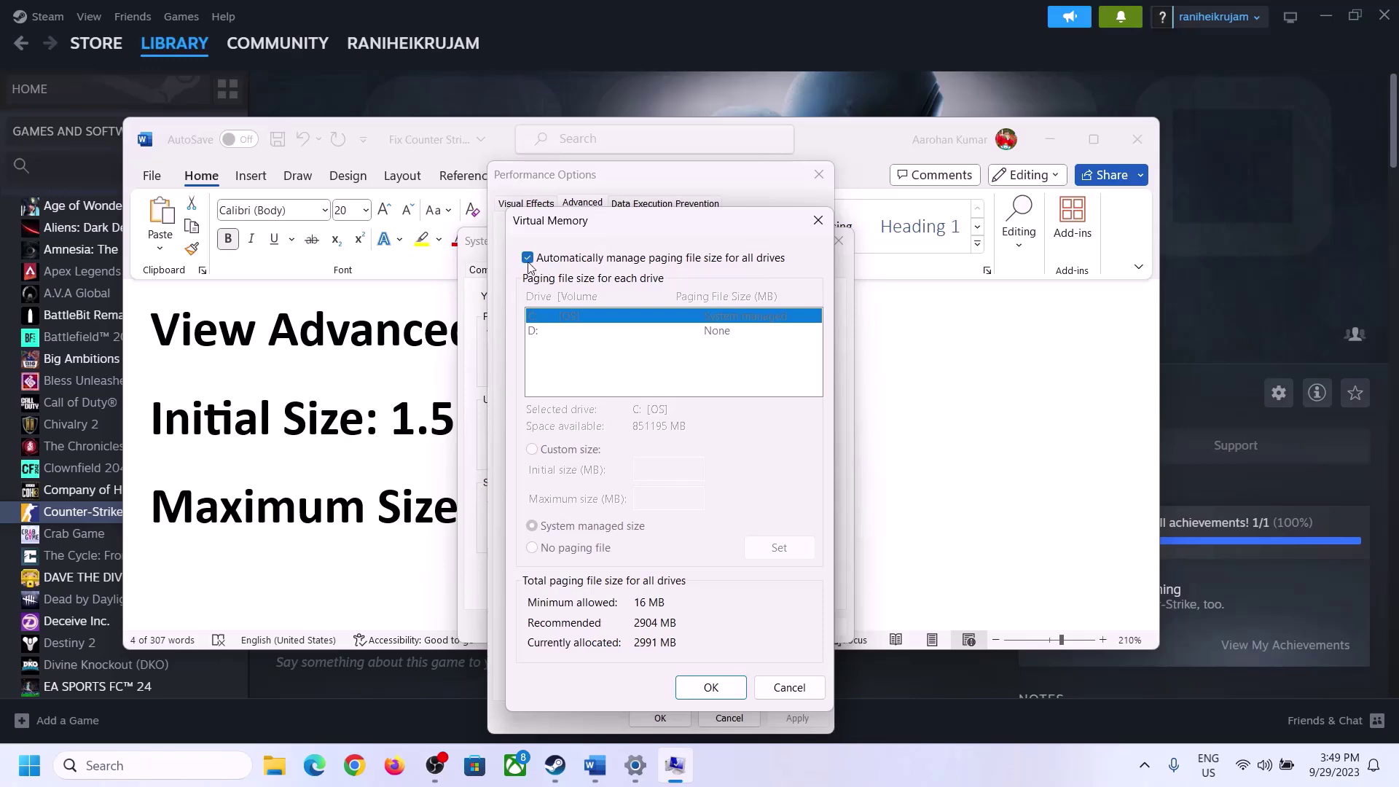
# Untick automatic paging management, choose Custom size, and note the guide's 1.5 x Total Ram rule
pyautogui.click(527, 259)
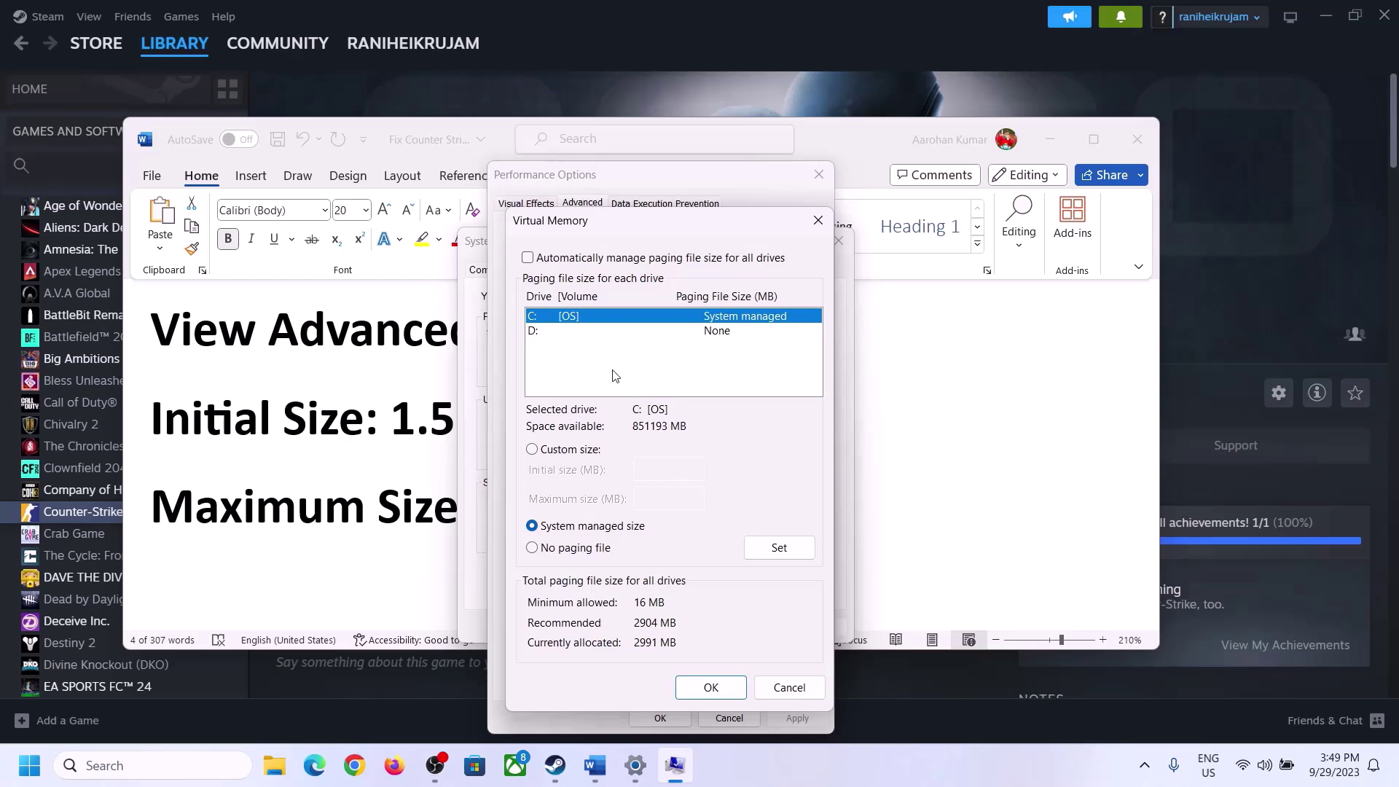
pyautogui.click(533, 450)
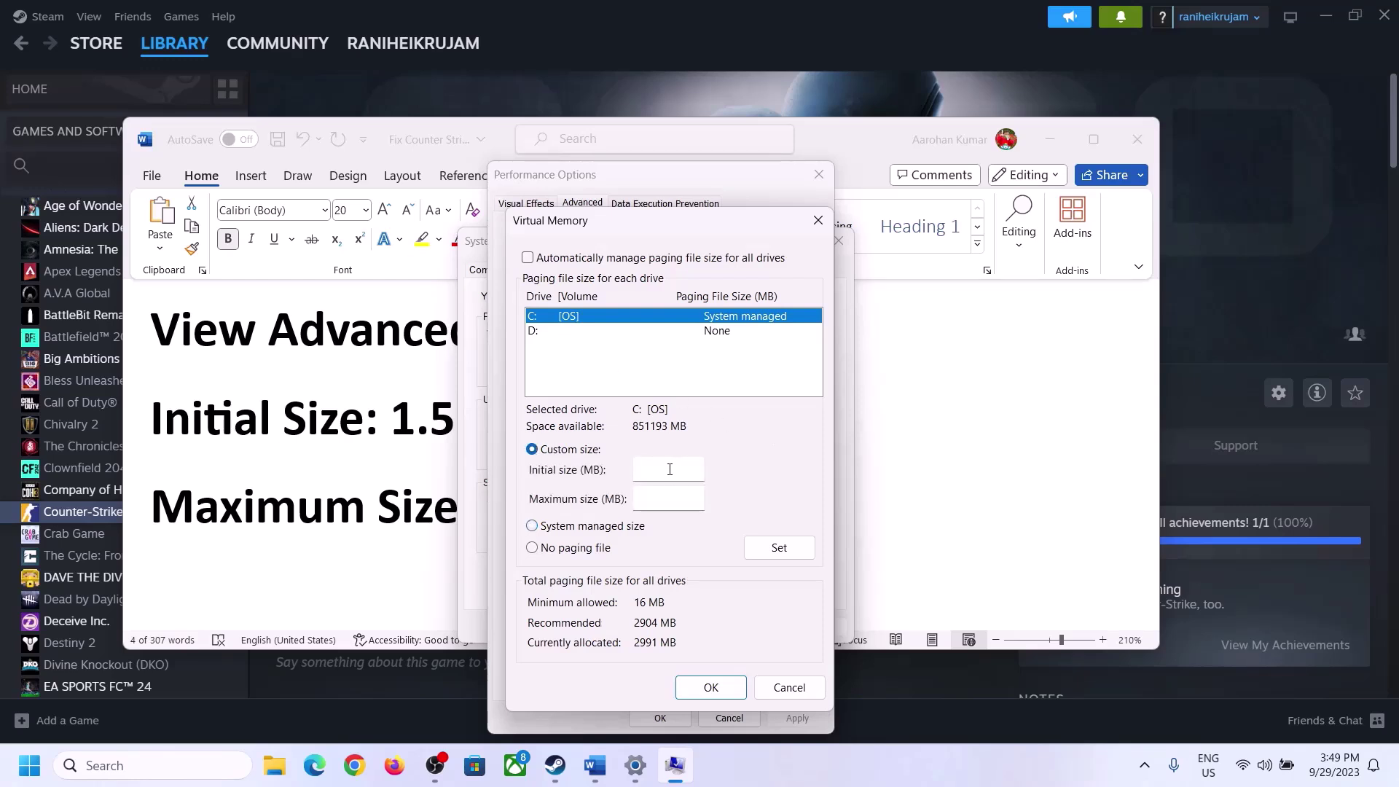
pyautogui.click(387, 438)
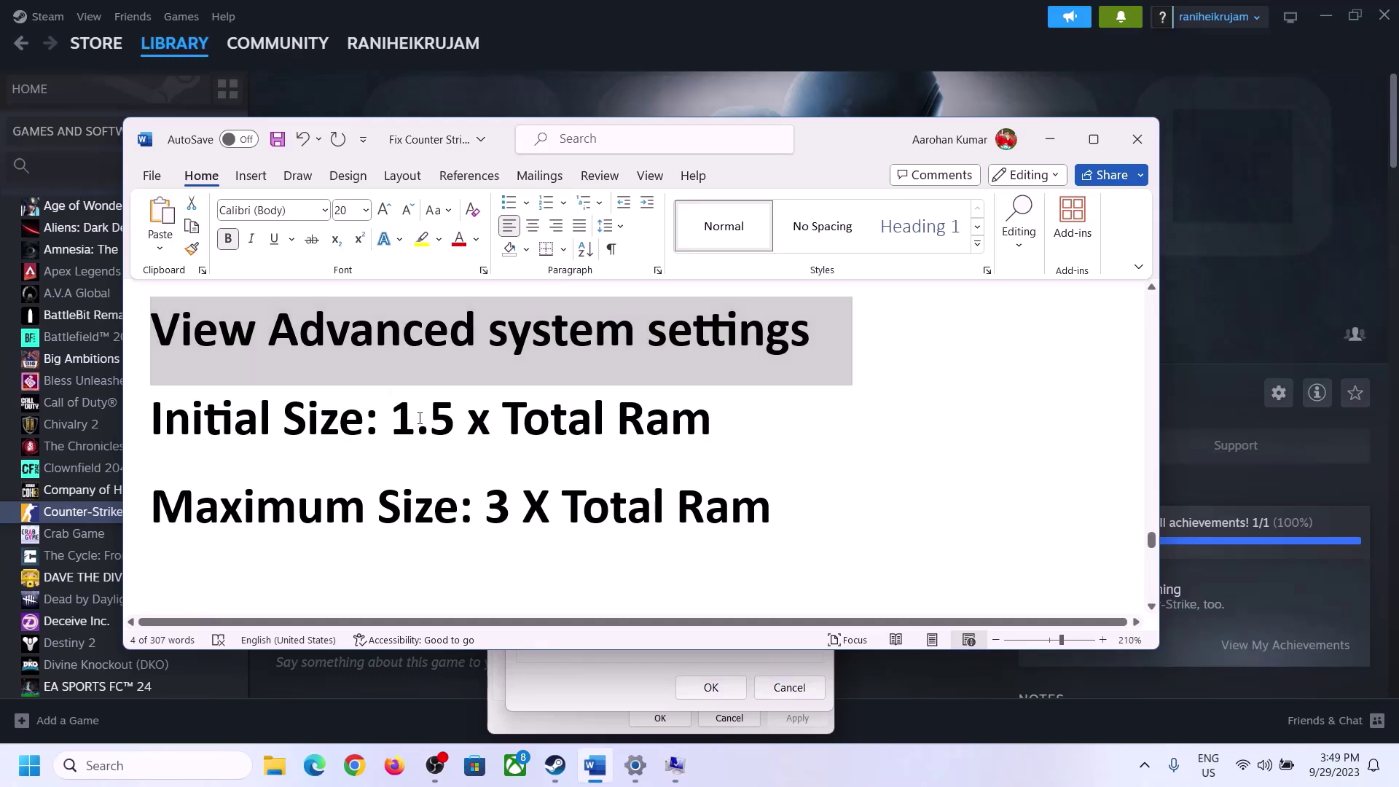
pyautogui.moveTo(420, 419); pyautogui.dragTo(722, 430)
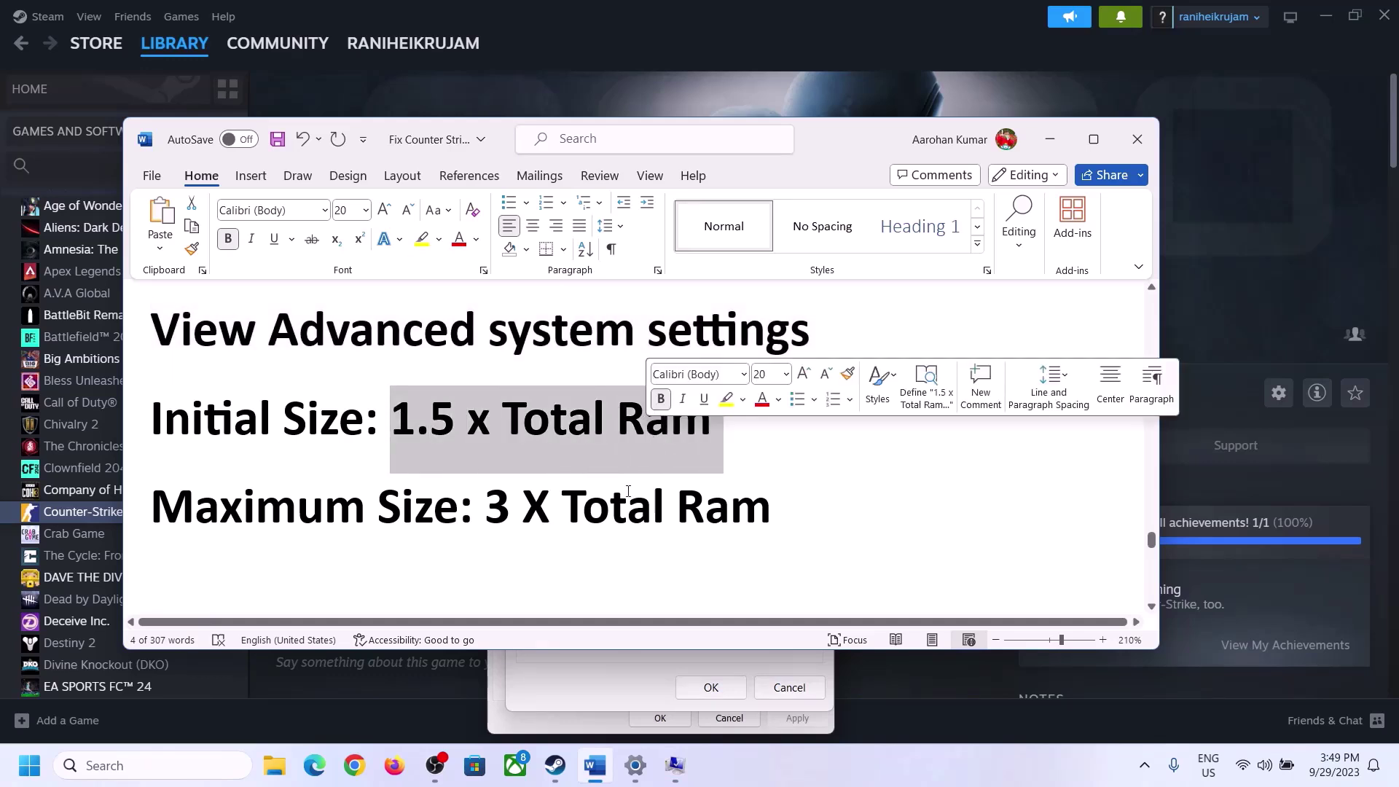
pyautogui.click(635, 769)
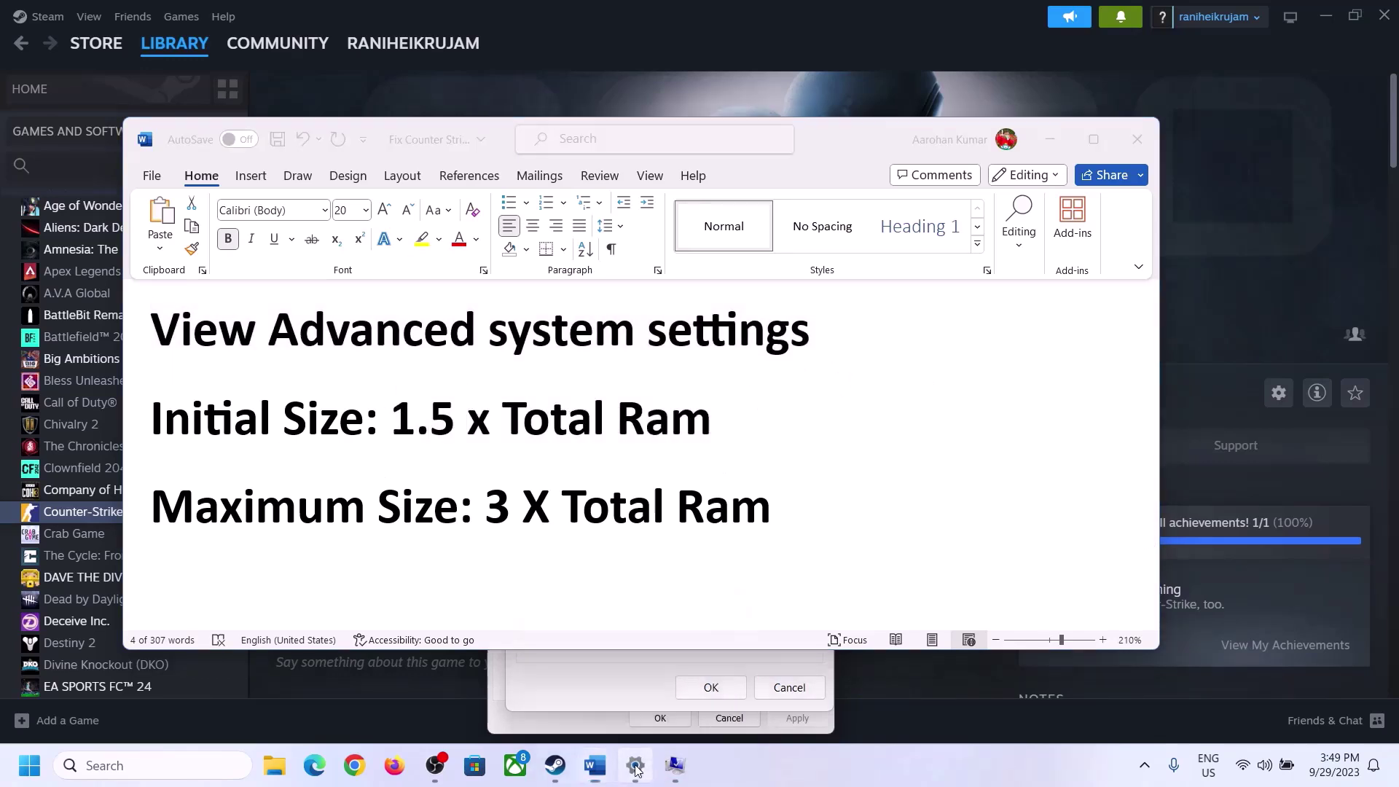
# Find the 16.0 GB installed RAM on the System > About page
pyautogui.click(64, 235)
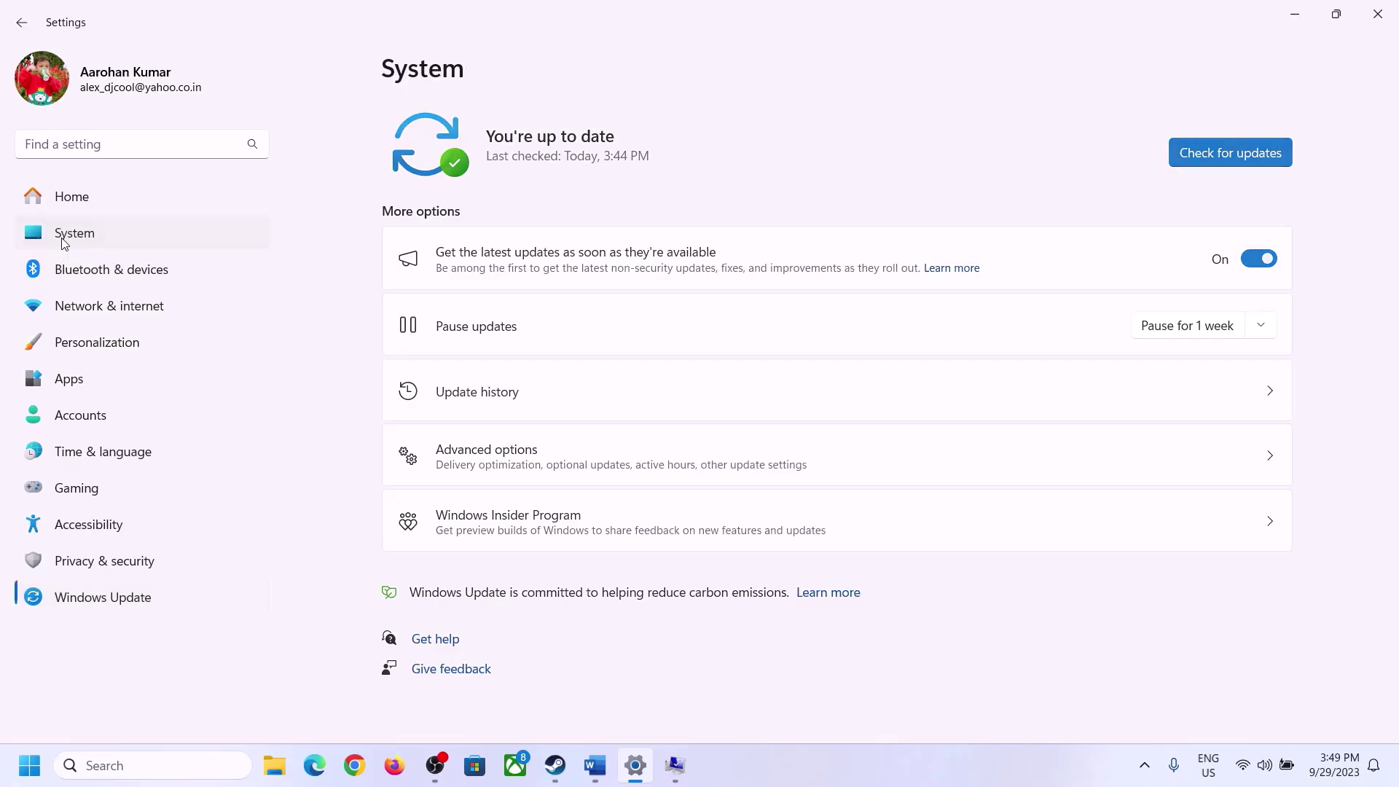
pyautogui.scroll(-7, 503, 594)
pyautogui.click(461, 689)
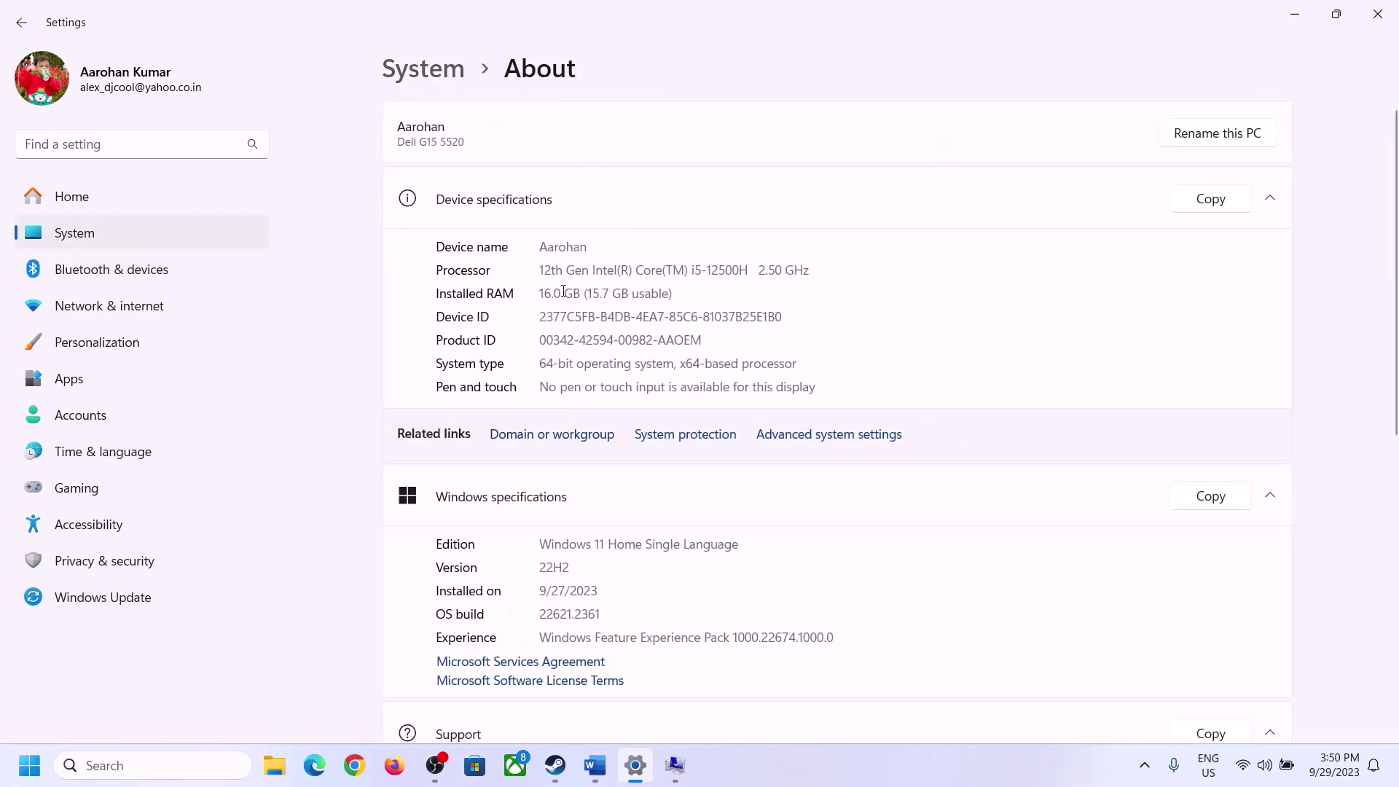
pyautogui.moveTo(551, 292); pyautogui.dragTo(539, 293)
pyautogui.click(562, 296)
pyautogui.moveTo(554, 289); pyautogui.dragTo(533, 287)
# Return to the Virtual Memory settings and type 'calc' into the Run box
pyautogui.click(675, 766)
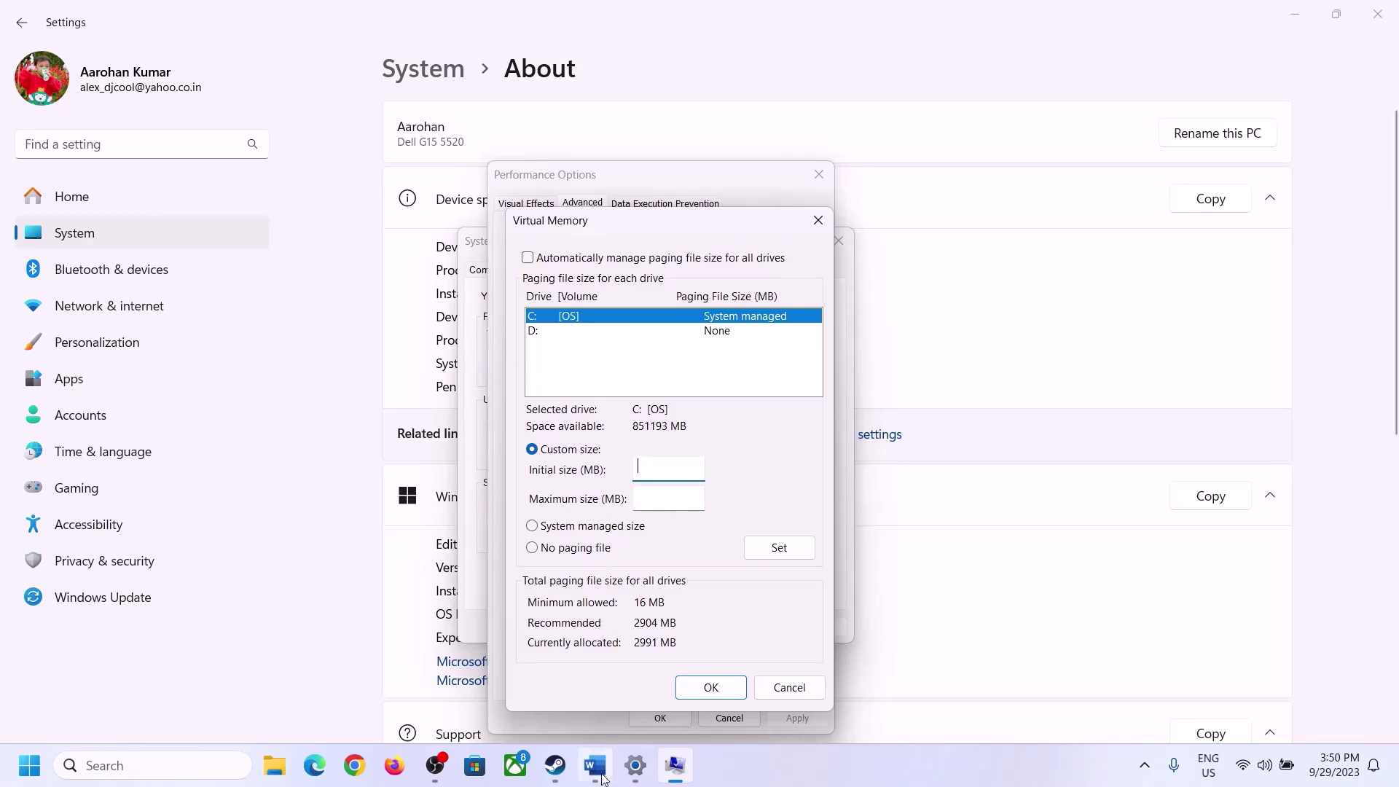
pyautogui.moveTo(636, 765)
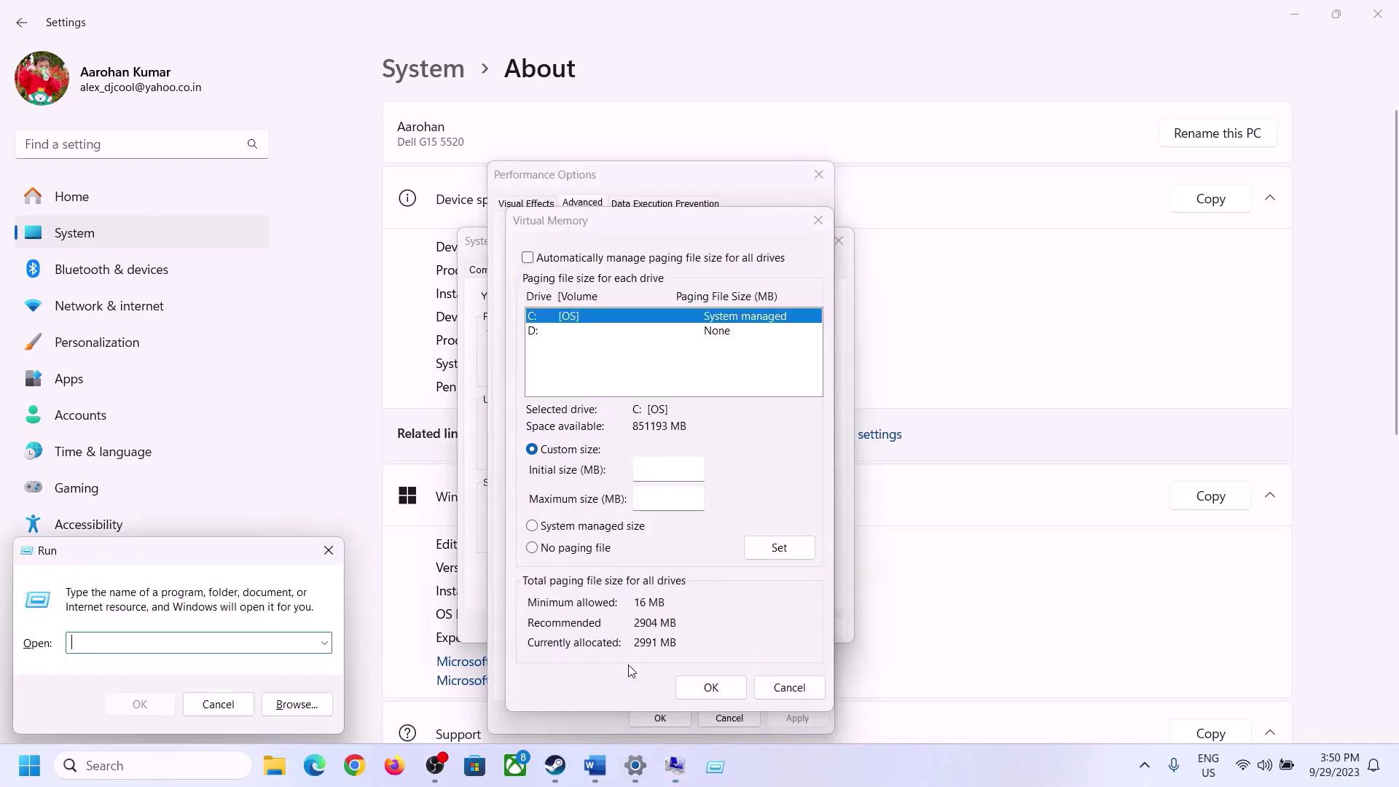
pyautogui.write('calc')
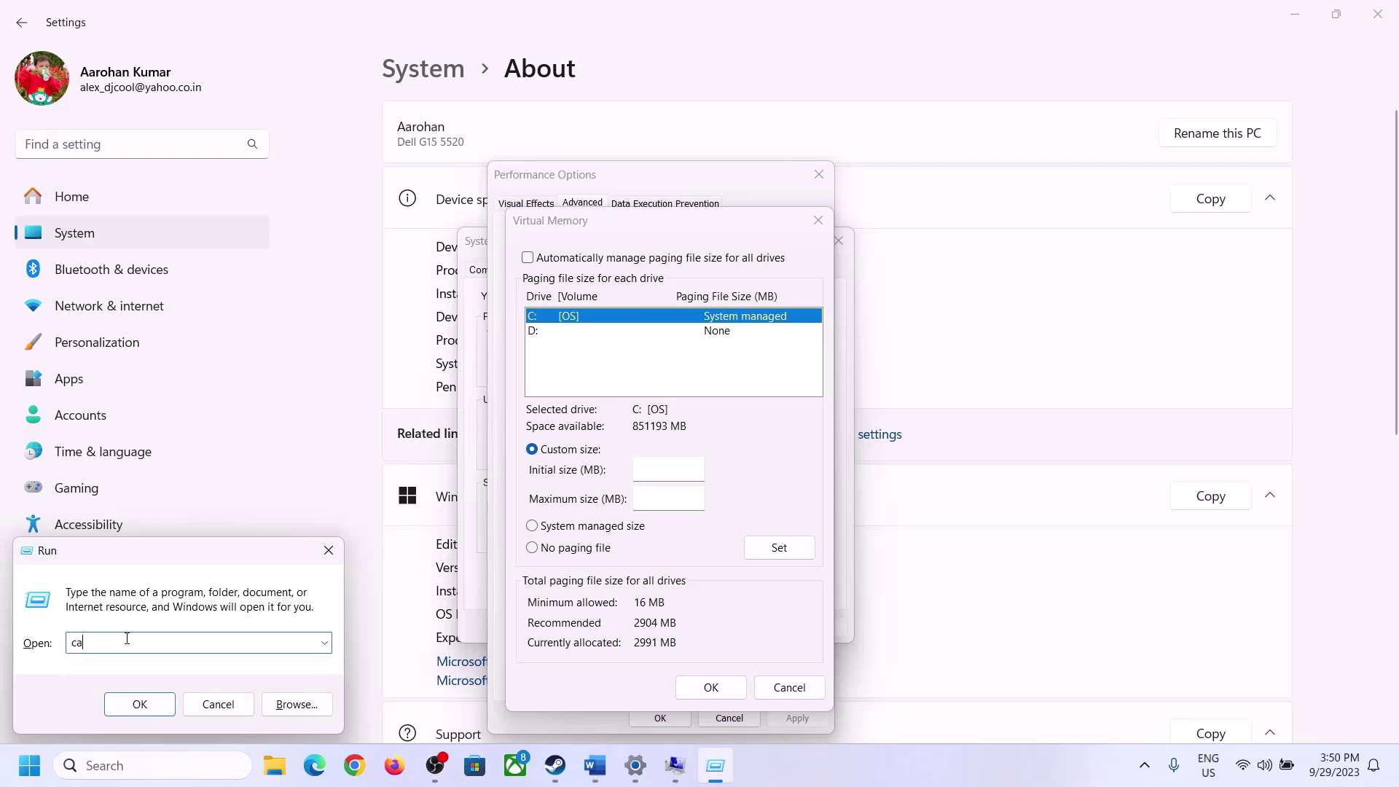